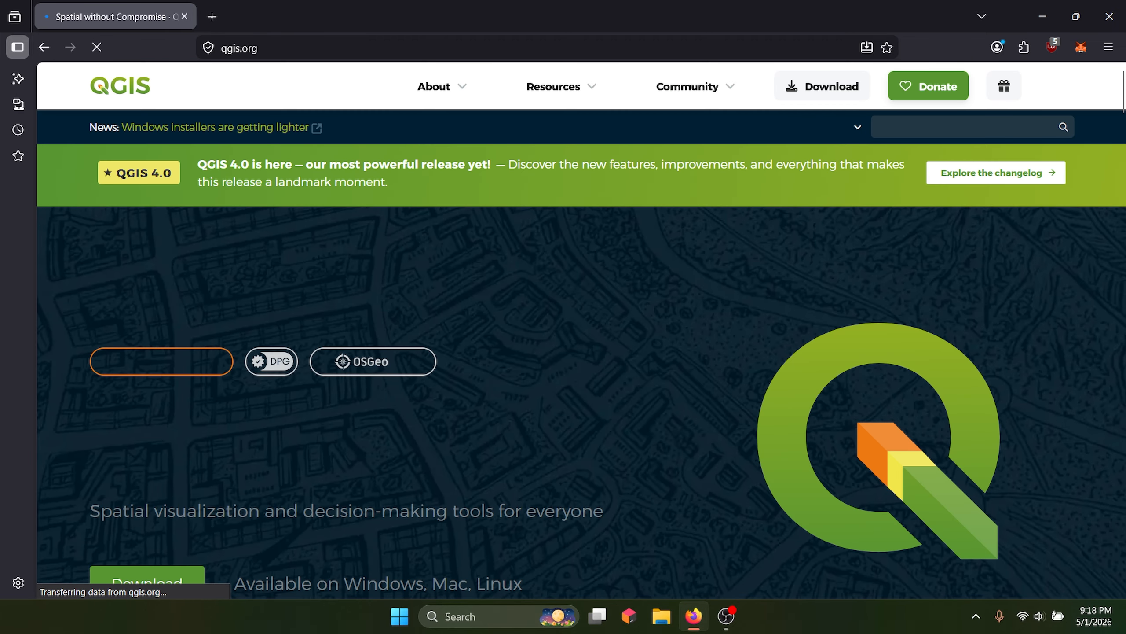
# - Open the QGIS download page from the qgis.org home page, skipping the donation
pyautogui.scroll(-2, 582, 354)
pyautogui.scroll(2, 581, 353)
pyautogui.scroll(-1, 582, 353)
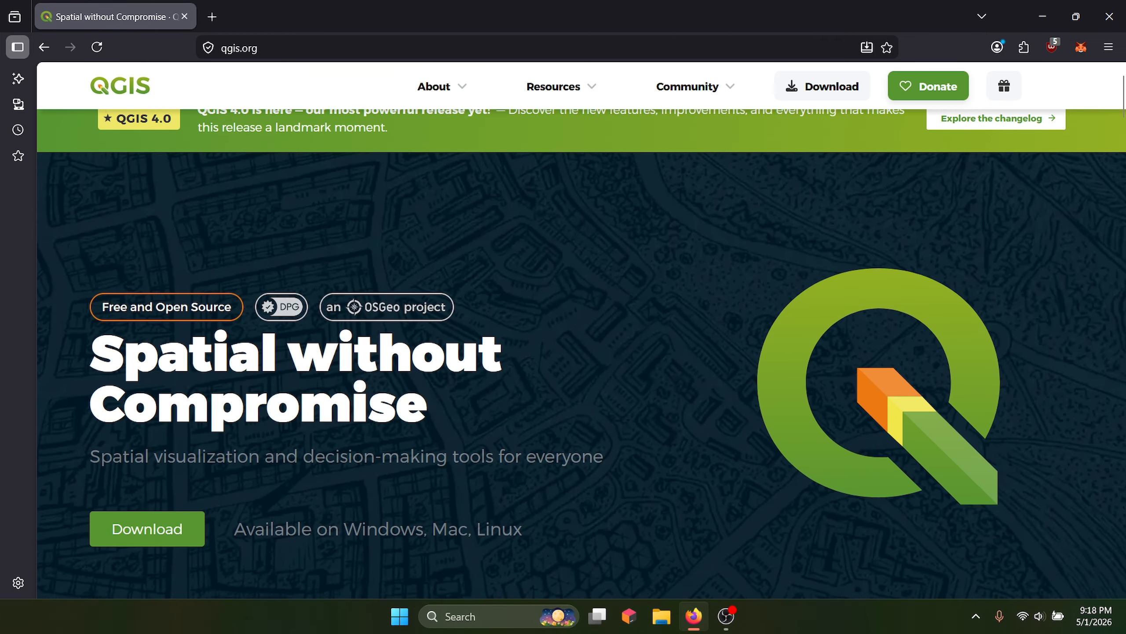
pyautogui.scroll(-3, 581, 353)
pyautogui.click(147, 351)
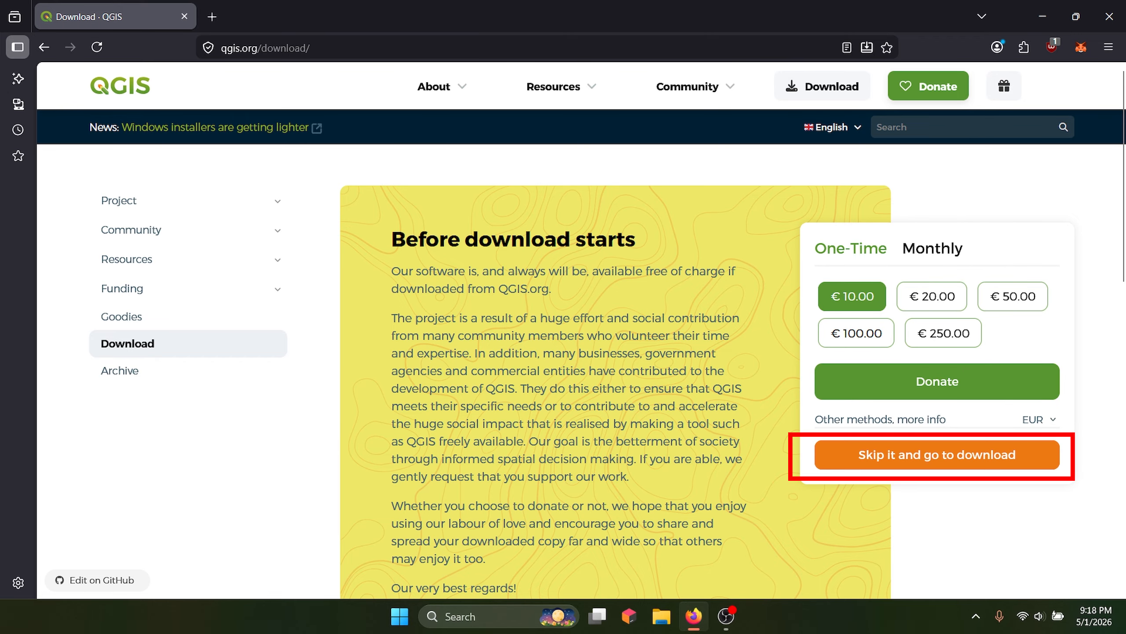
pyautogui.click(937, 455)
# - Download the Long Term Release LTR 3.44 installer for Windows and dismiss the completed download window
pyautogui.scroll(-3, 582, 349)
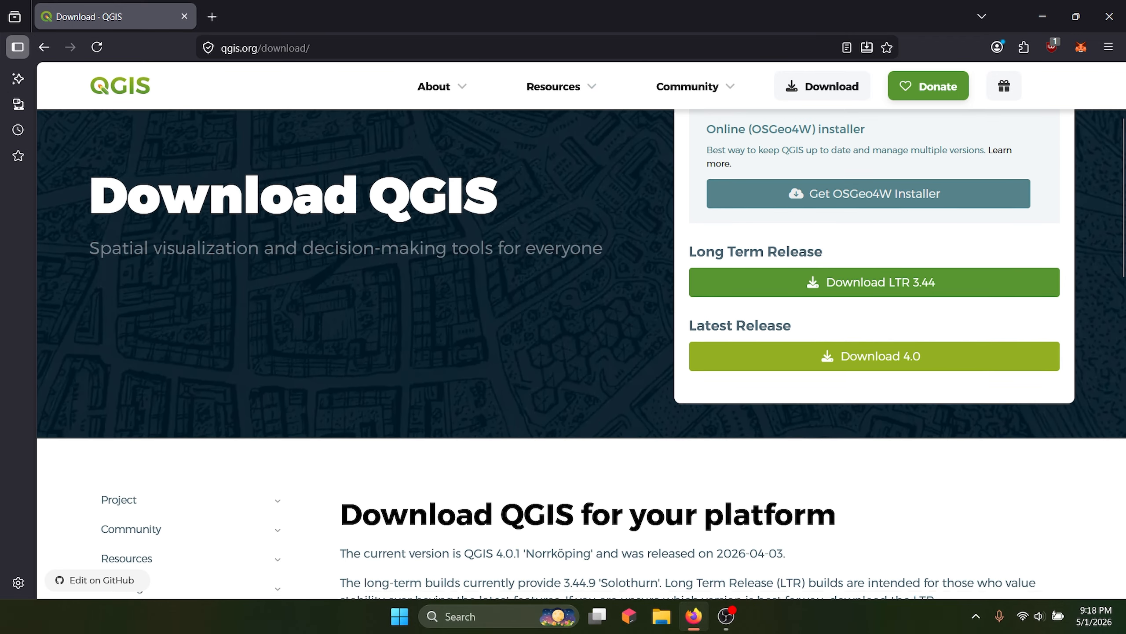
pyautogui.scroll(3, 582, 349)
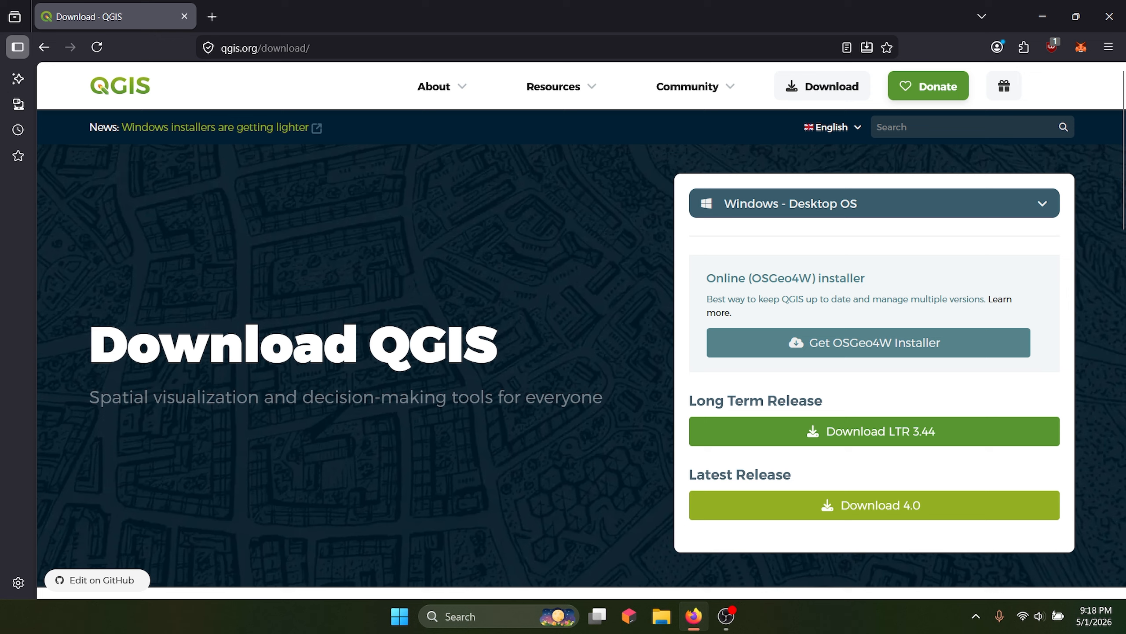
pyautogui.moveTo(689, 401); pyautogui.dragTo(824, 401)
pyautogui.scroll(-2, 581, 349)
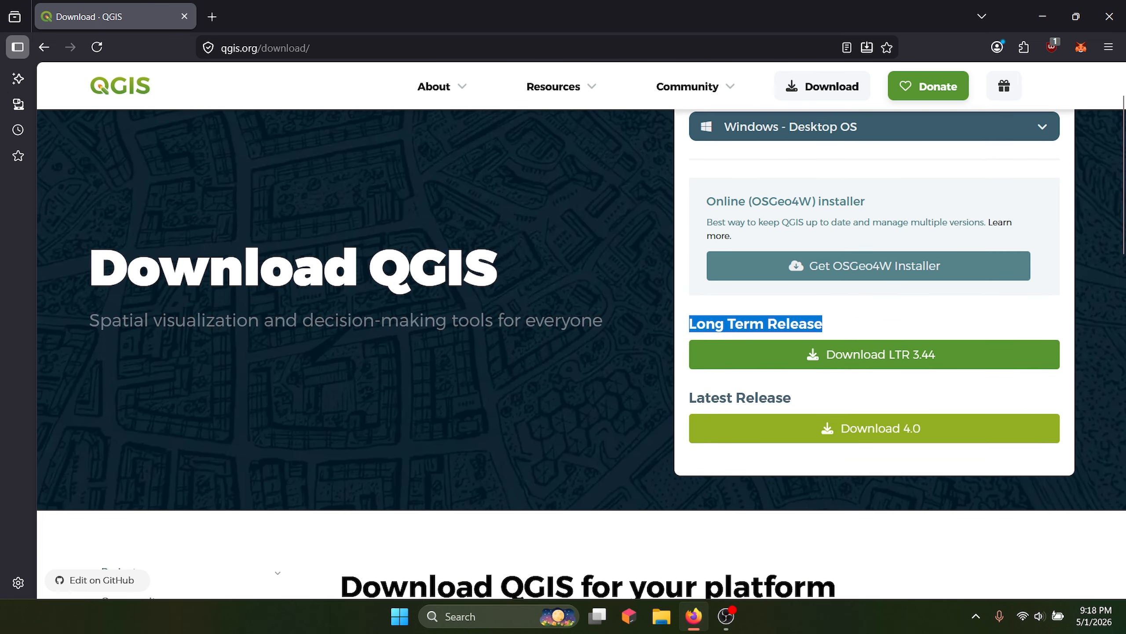
pyautogui.scroll(2, 581, 349)
pyautogui.scroll(-2, 582, 349)
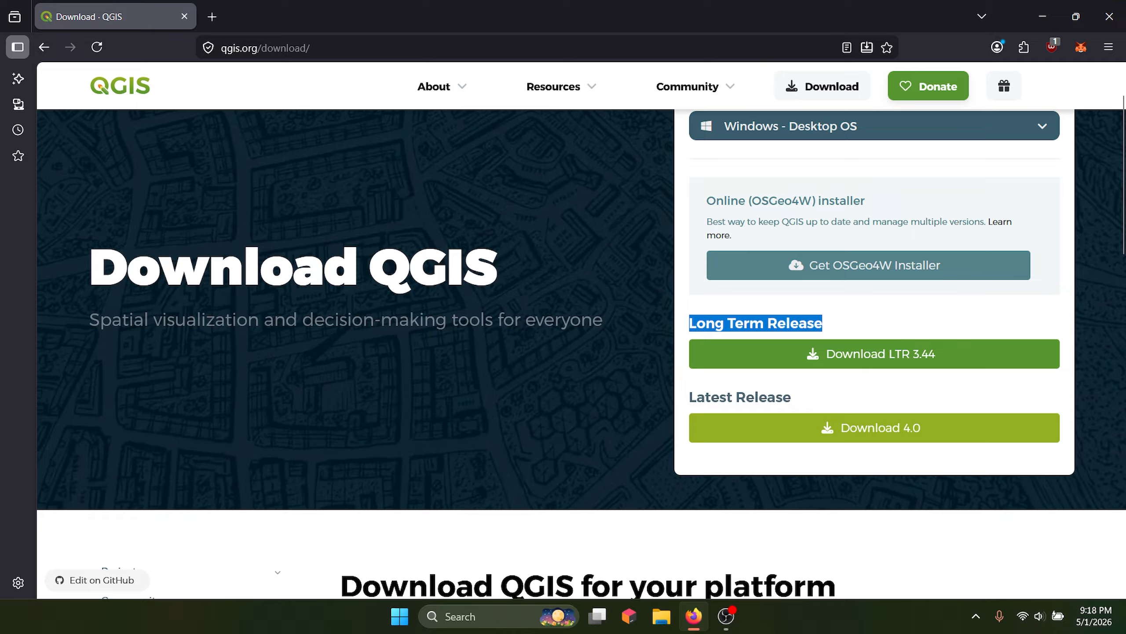
pyautogui.moveTo(689, 397); pyautogui.dragTo(792, 397)
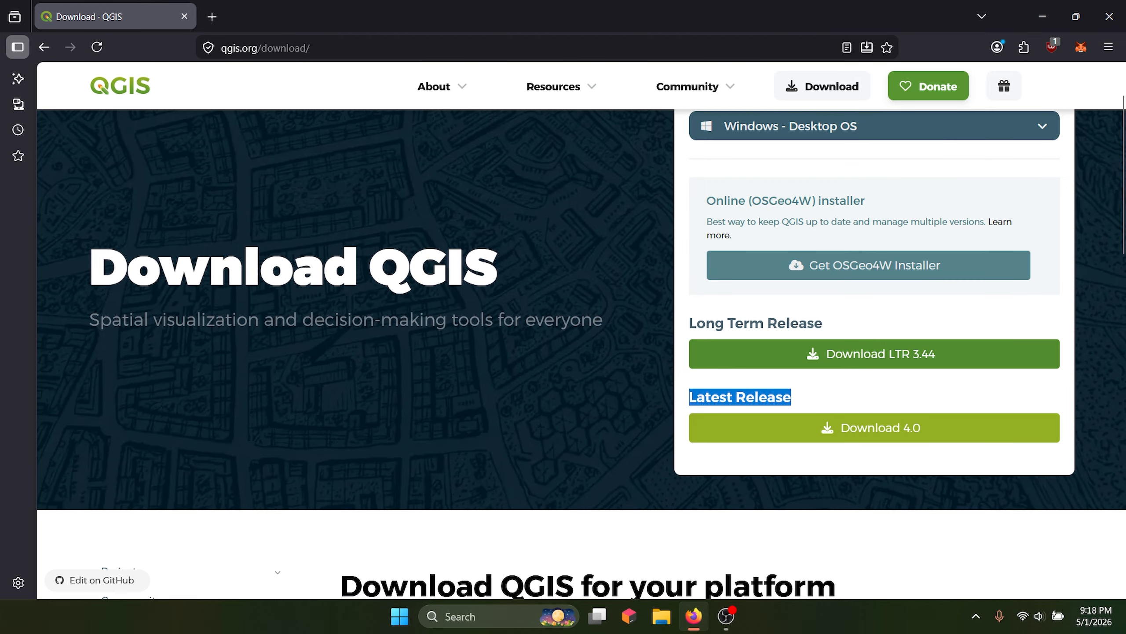
pyautogui.click(873, 354)
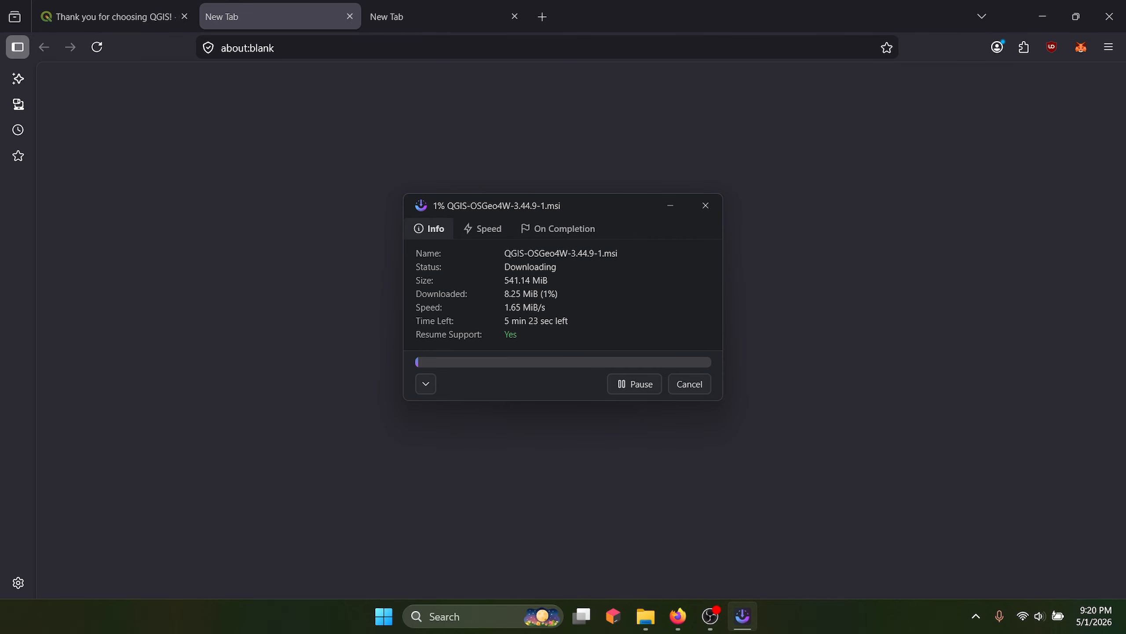
pyautogui.moveTo(612, 206)
pyautogui.mouseDown()
pyautogui.moveTo(701, 150)
pyautogui.moveTo(621, 150)
pyautogui.moveTo(604, 194)
pyautogui.moveTo(611, 212)
pyautogui.mouseUp()
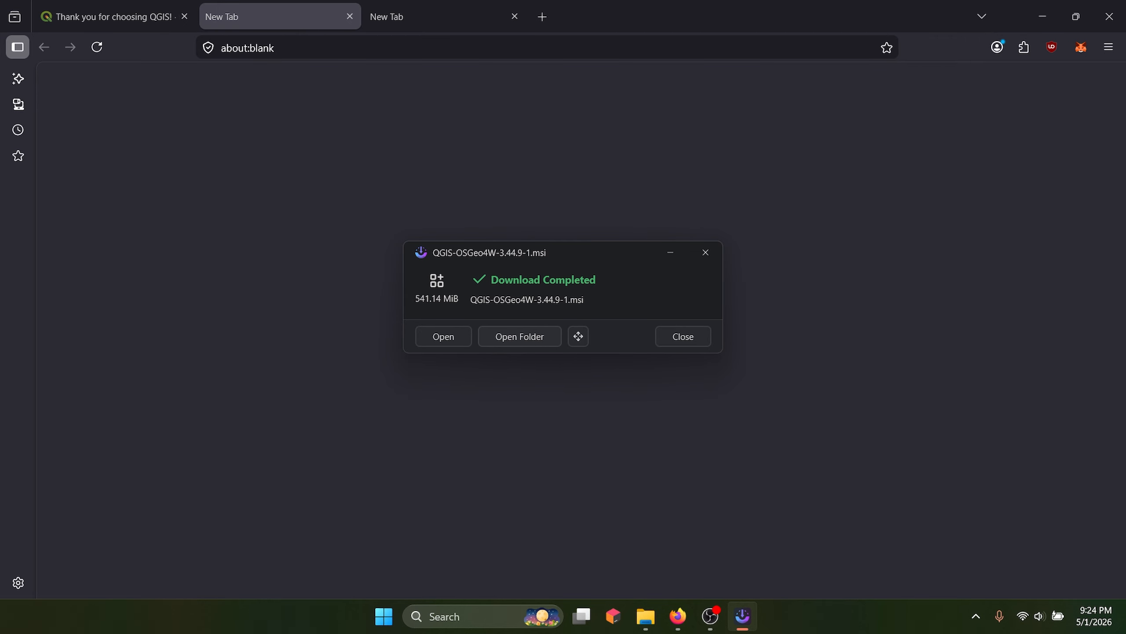
pyautogui.click(682, 337)
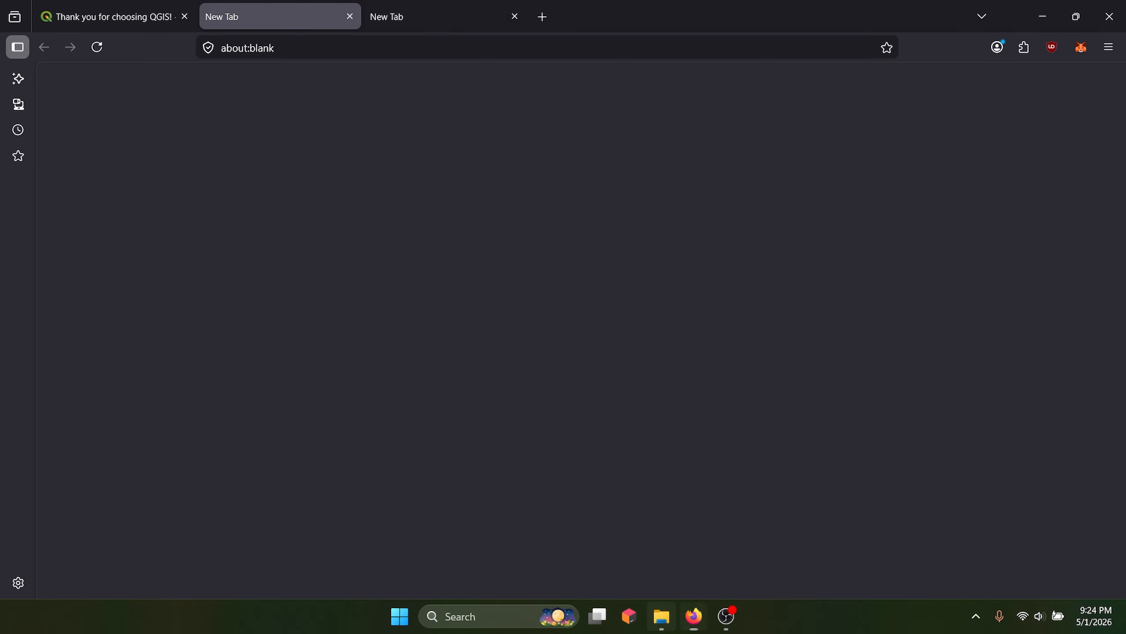
# - Launch the QGIS-OSGeo4W-3.44.9-1.msi installer from the Downloads folder
pyautogui.click(661, 616)
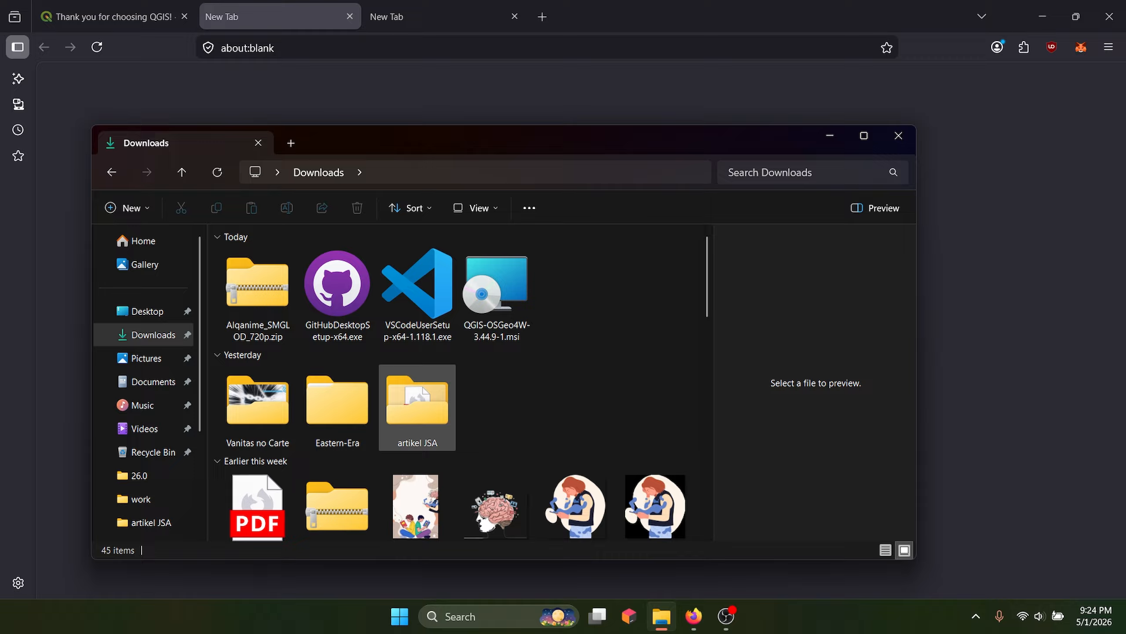
pyautogui.scroll(-10, 417, 342)
pyautogui.scroll(-3, 416, 341)
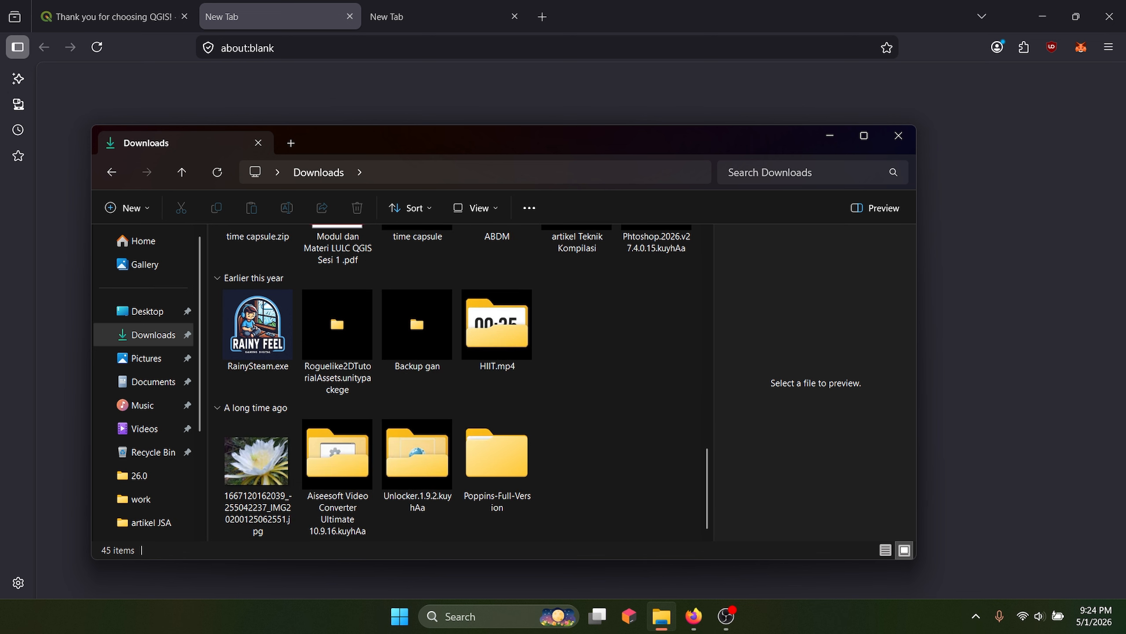
pyautogui.scroll(13, 416, 417)
pyautogui.click(496, 295)
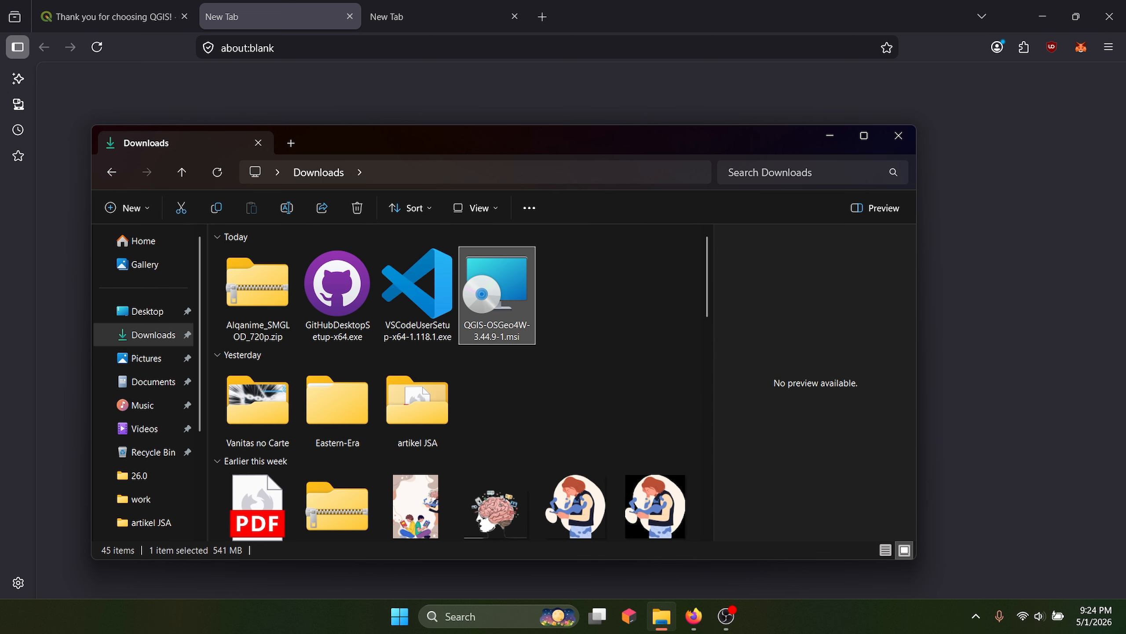
pyautogui.moveTo(501, 302); pyautogui.dragTo(532, 352)
pyautogui.press('Return')
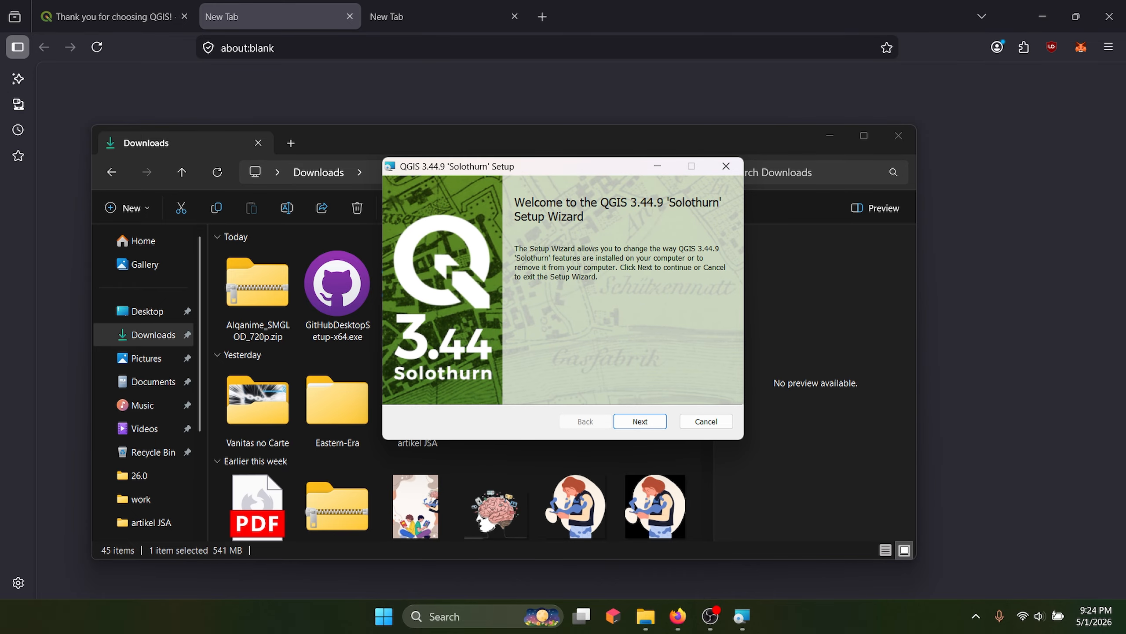
# - Continue past the welcome page of the QGIS 3.44.9 setup wizard, and cancel and exit the setup
pyautogui.press('Return')
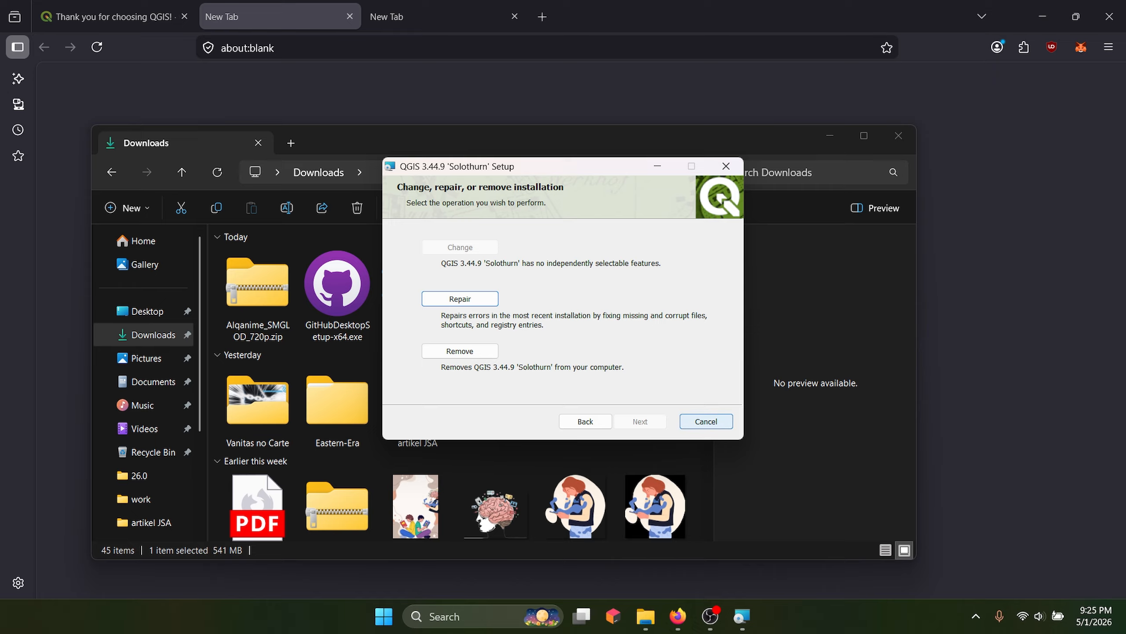
pyautogui.click(707, 422)
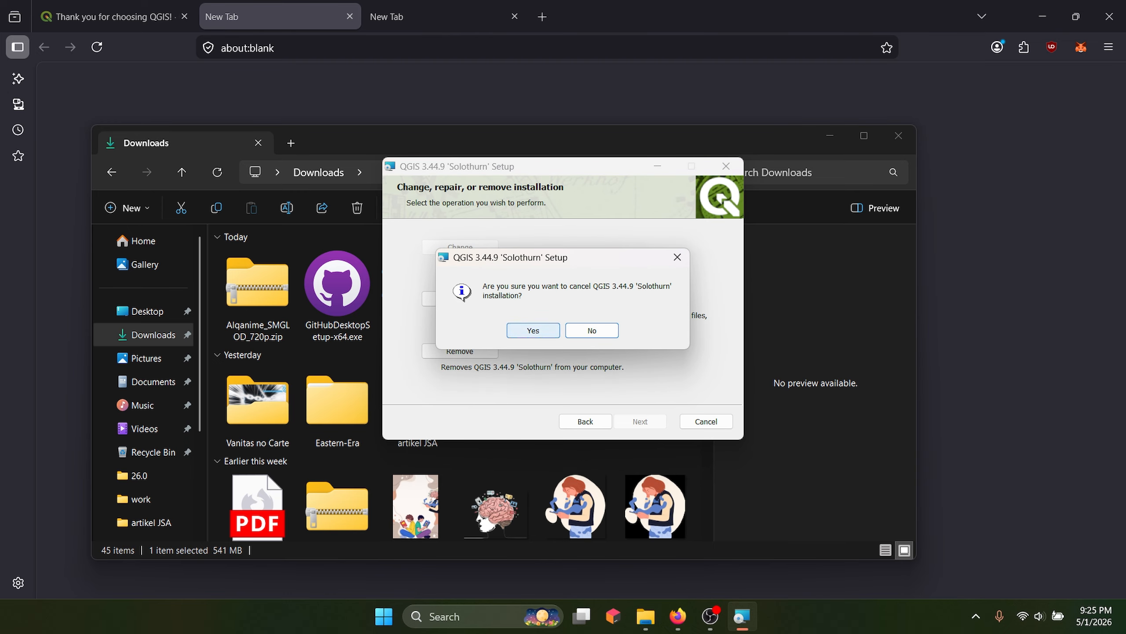
pyautogui.click(533, 330)
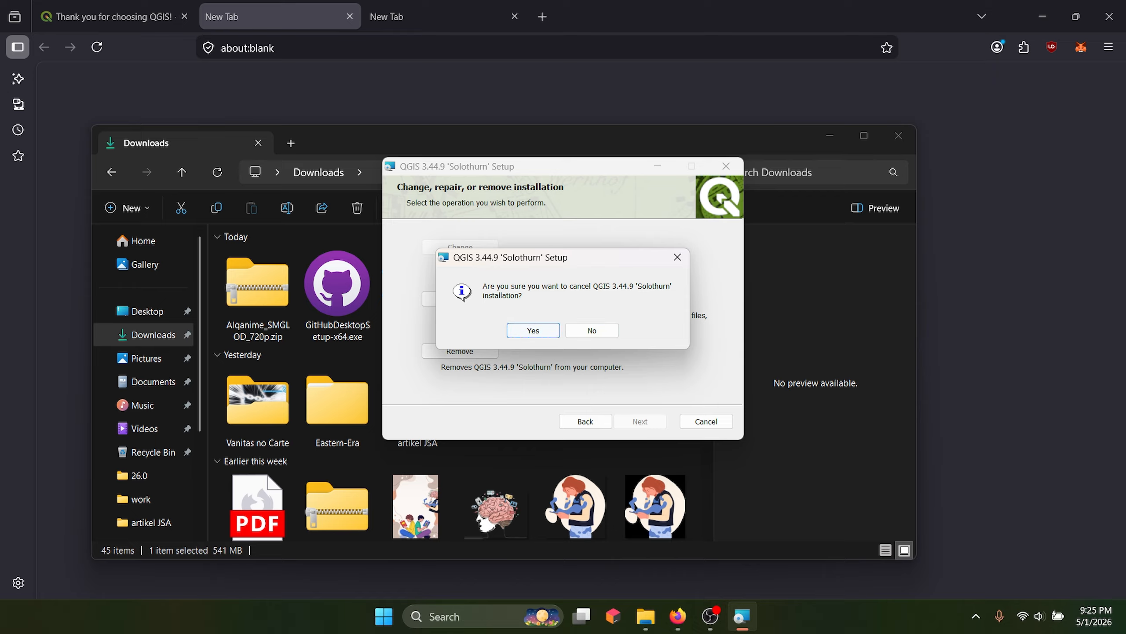
pyautogui.click(640, 422)
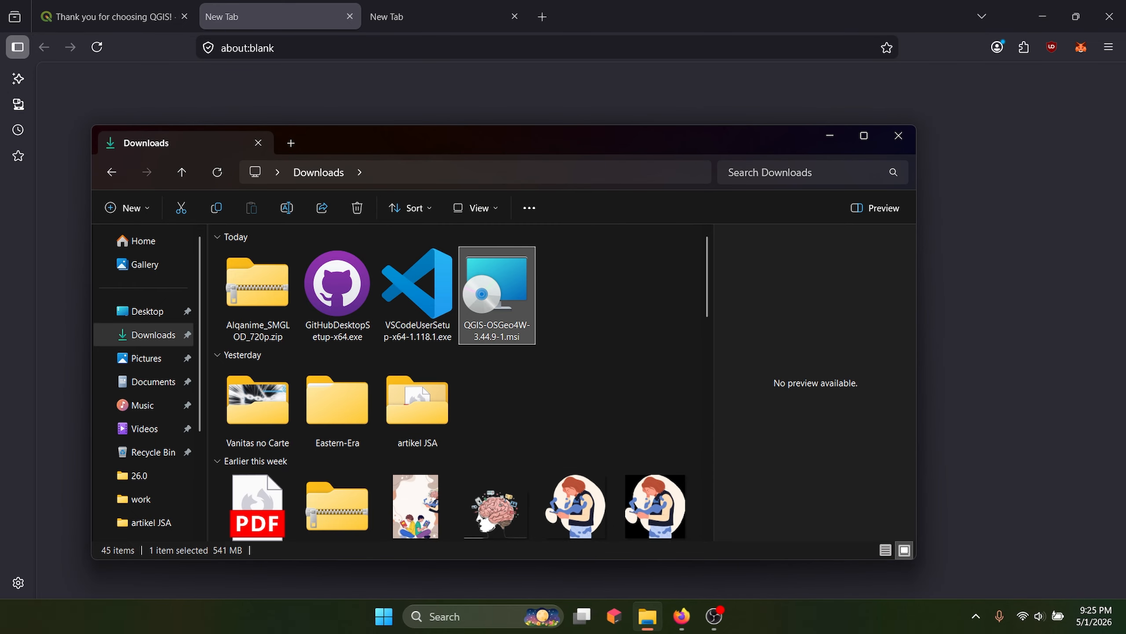
# - Close the Downloads folder and browser, and launch QGIS Desktop 3.44.9 from the QGIS 3.44.9 folder on the desktop
pyautogui.click(898, 136)
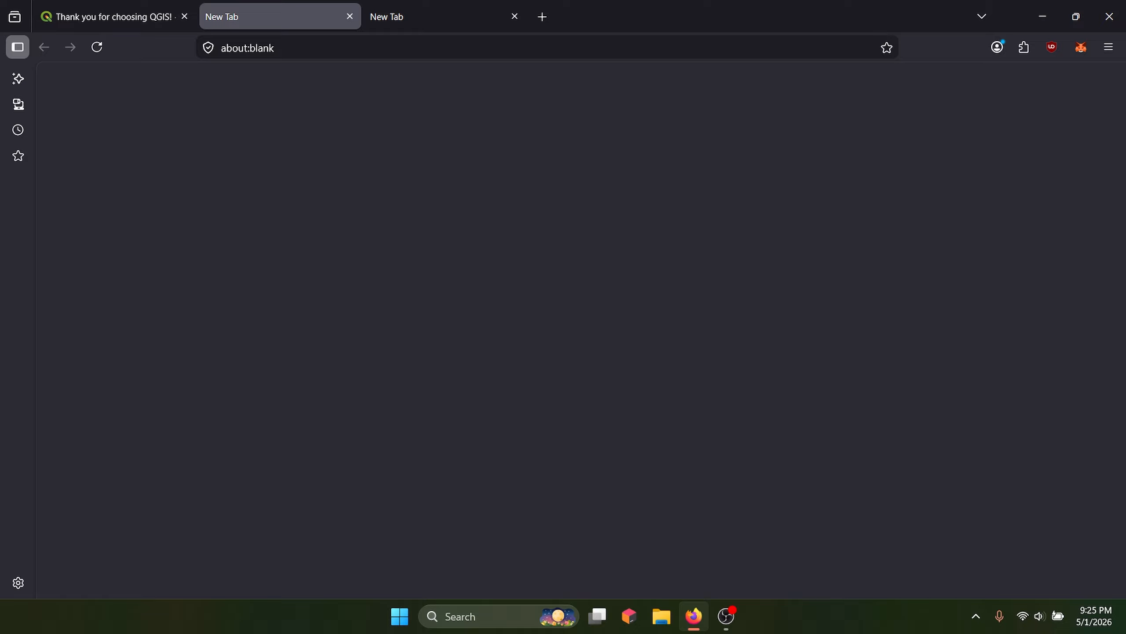
pyautogui.click(1110, 16)
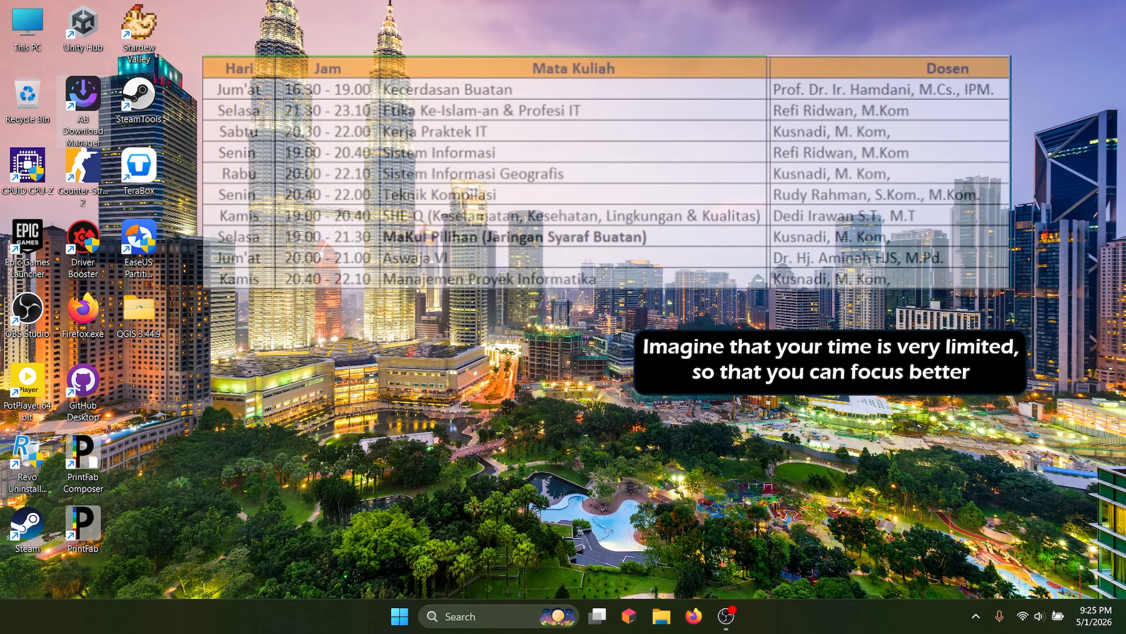
pyautogui.moveTo(138, 311)
pyautogui.mouseDown()
pyautogui.moveTo(346, 311)
pyautogui.moveTo(371, 279)
pyautogui.moveTo(295, 347)
pyautogui.moveTo(295, 332)
pyautogui.moveTo(138, 311)
pyautogui.mouseUp()
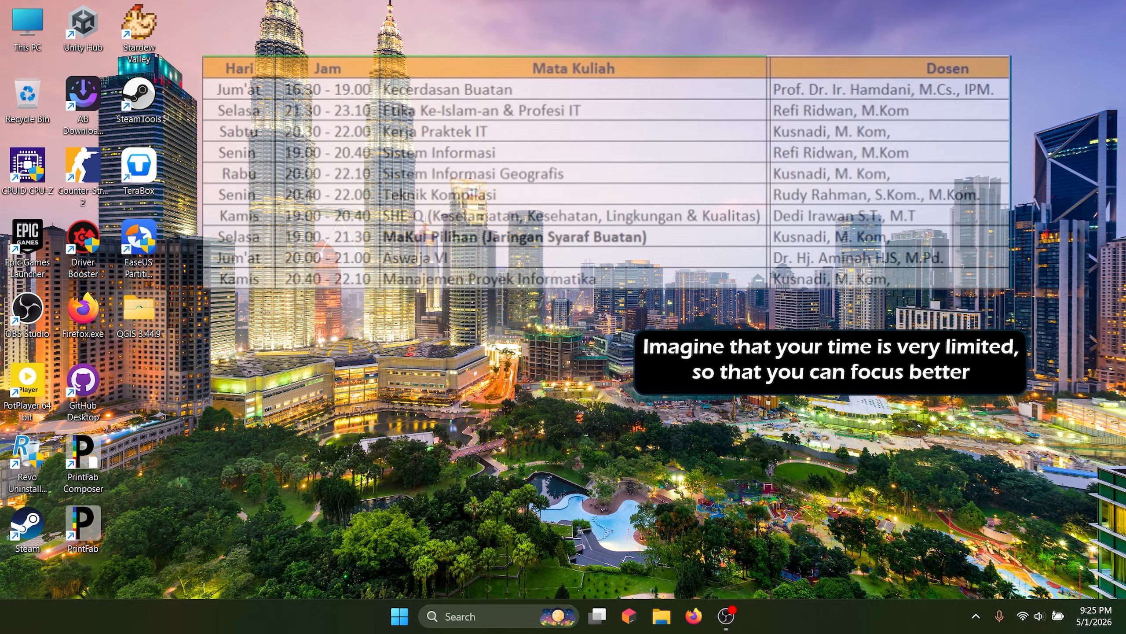
pyautogui.doubleClick(138, 311)
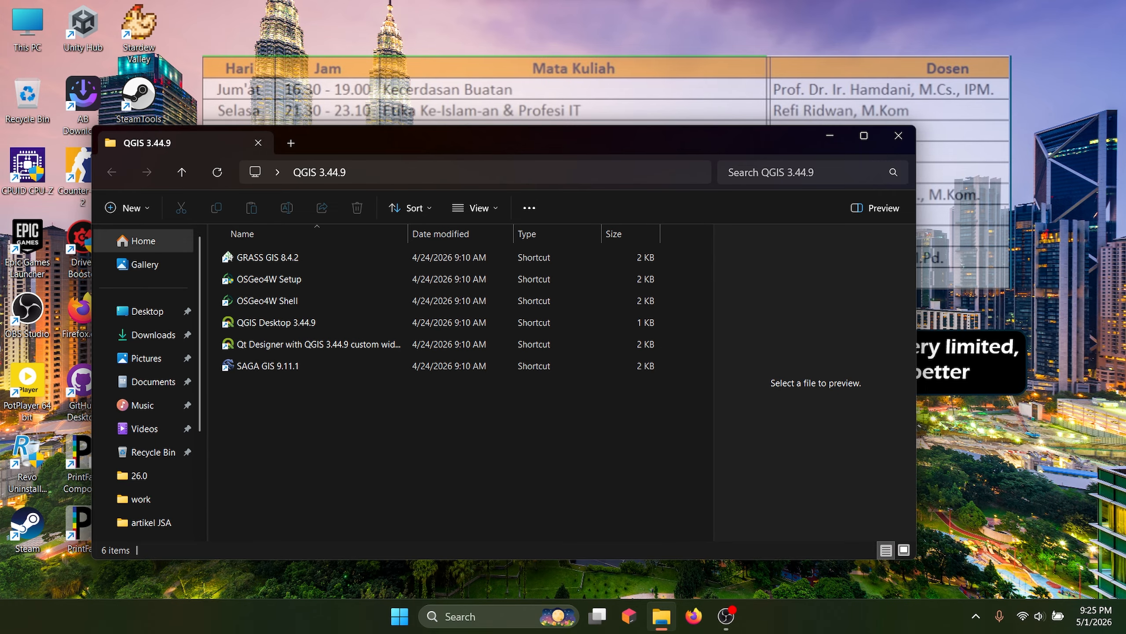
pyautogui.doubleClick(277, 323)
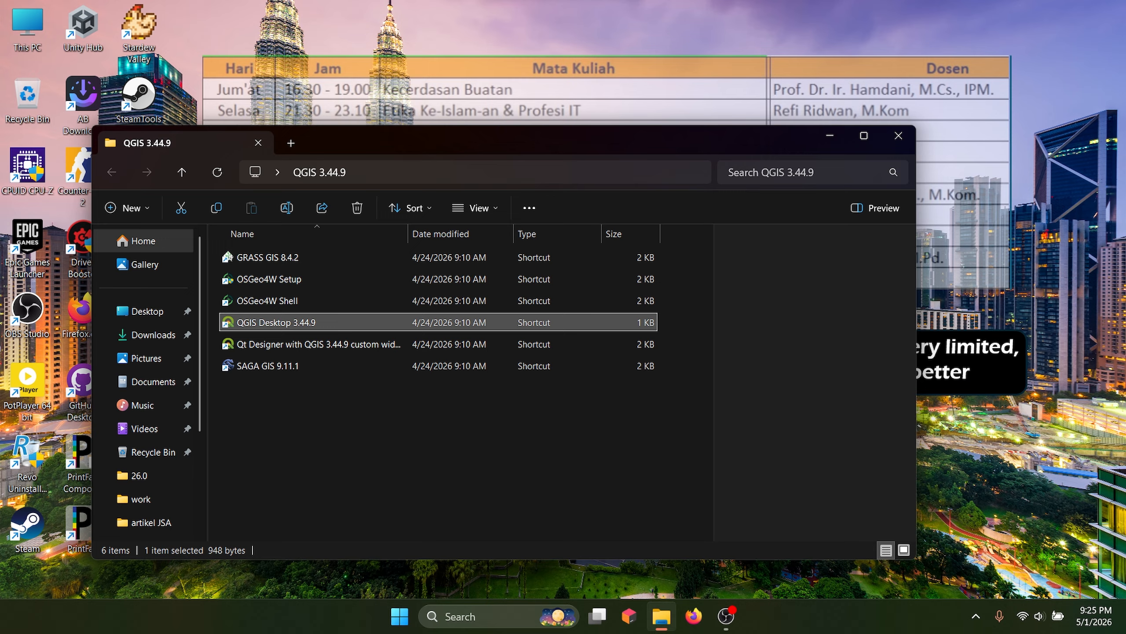
pyautogui.click(898, 135)
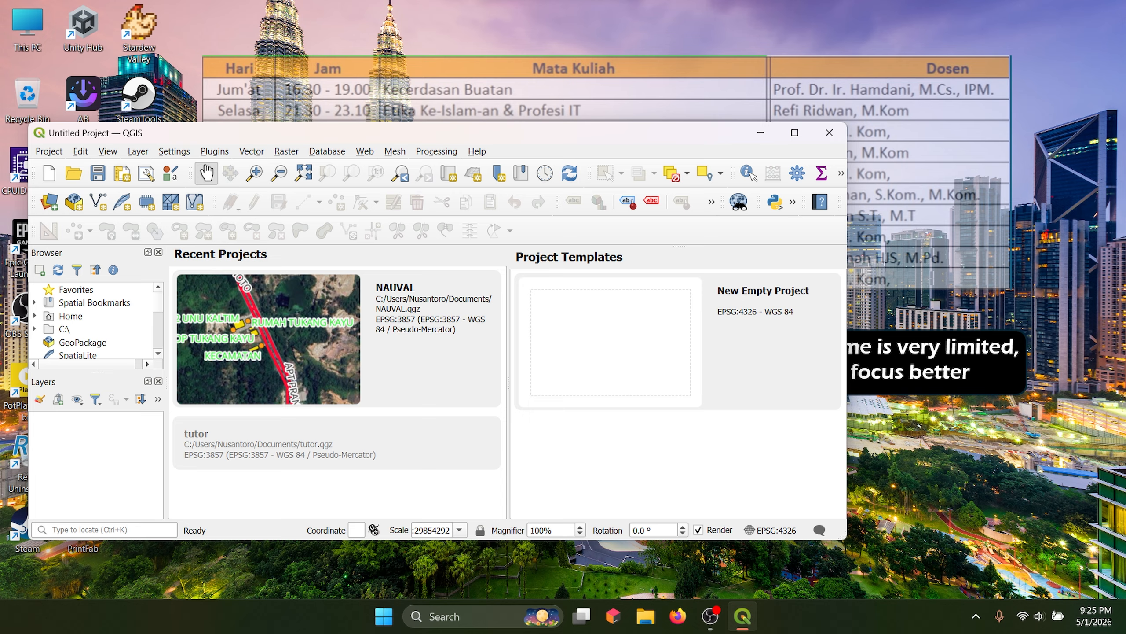
# - Maximize the QGIS window and create a new empty project
pyautogui.moveTo(437, 133); pyautogui.dragTo(587, 54)
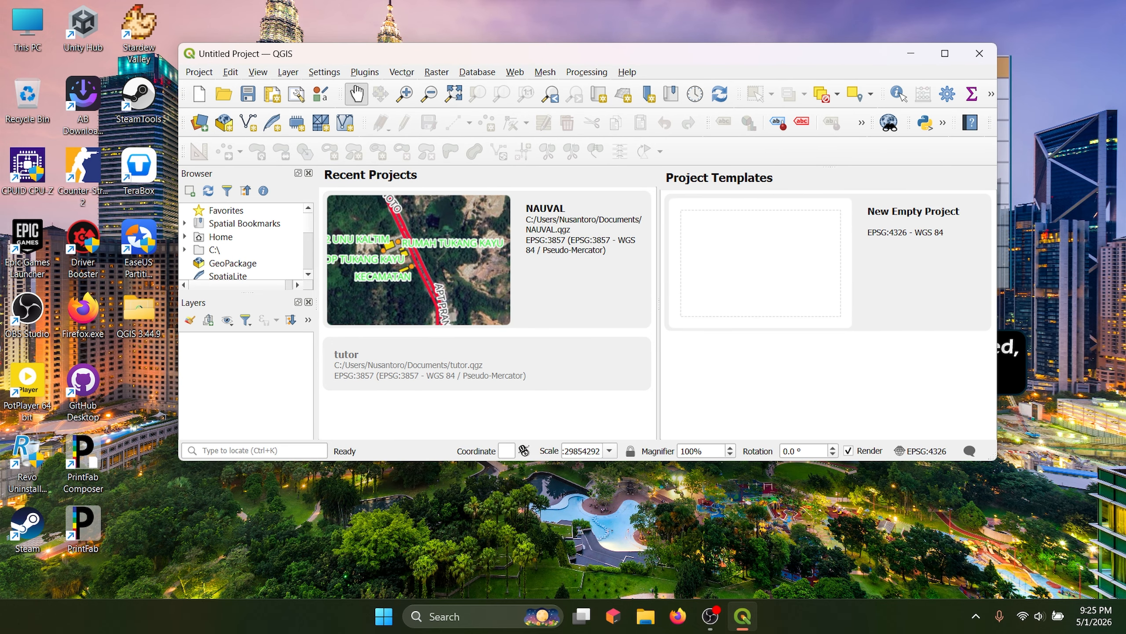
pyautogui.click(945, 54)
pyautogui.click(21, 47)
pyautogui.moveTo(688, 505); pyautogui.dragTo(847, 596)
pyautogui.moveTo(529, 412); pyautogui.dragTo(683, 457)
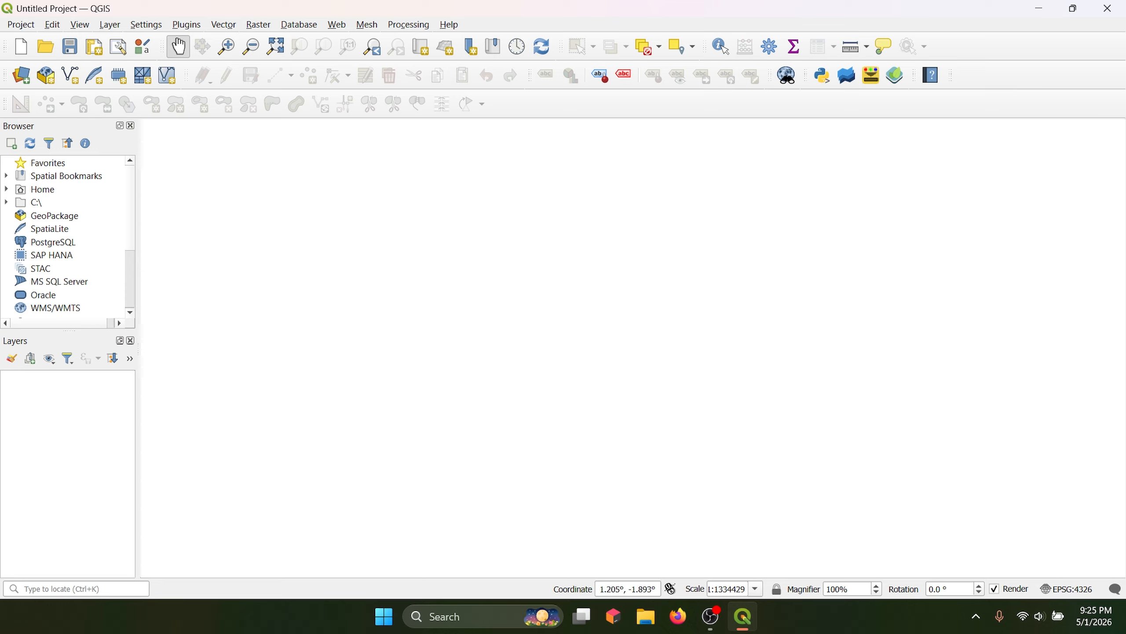
# - Open the plugin manager, search all plugins for "basemaps" and view the details of the Basemaps plugin
pyautogui.click(186, 24)
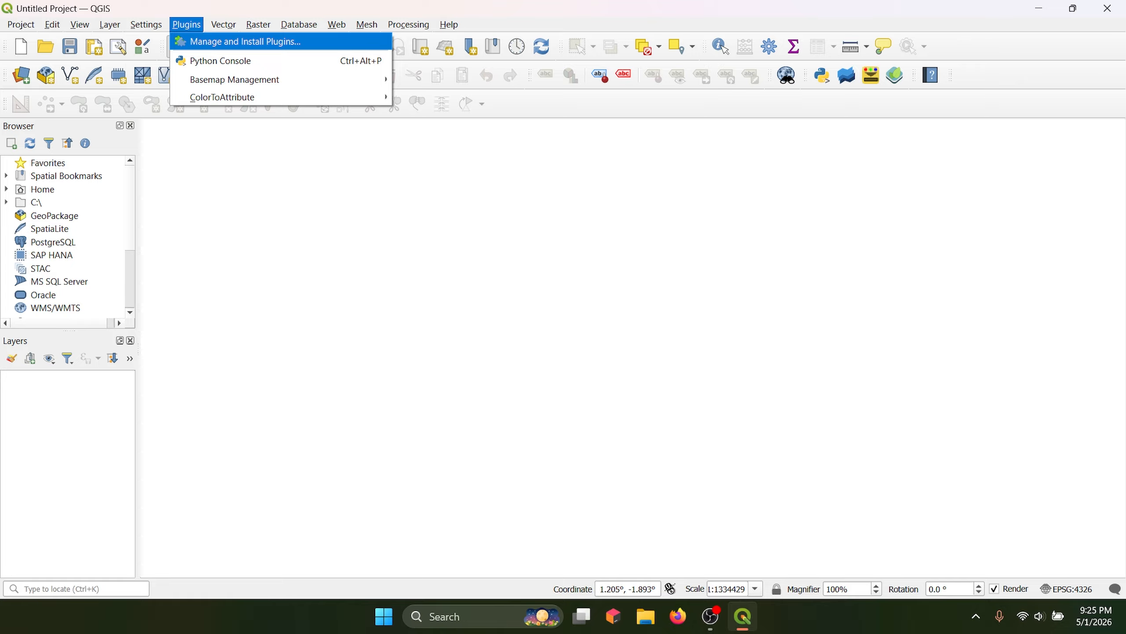
pyautogui.press('Return')
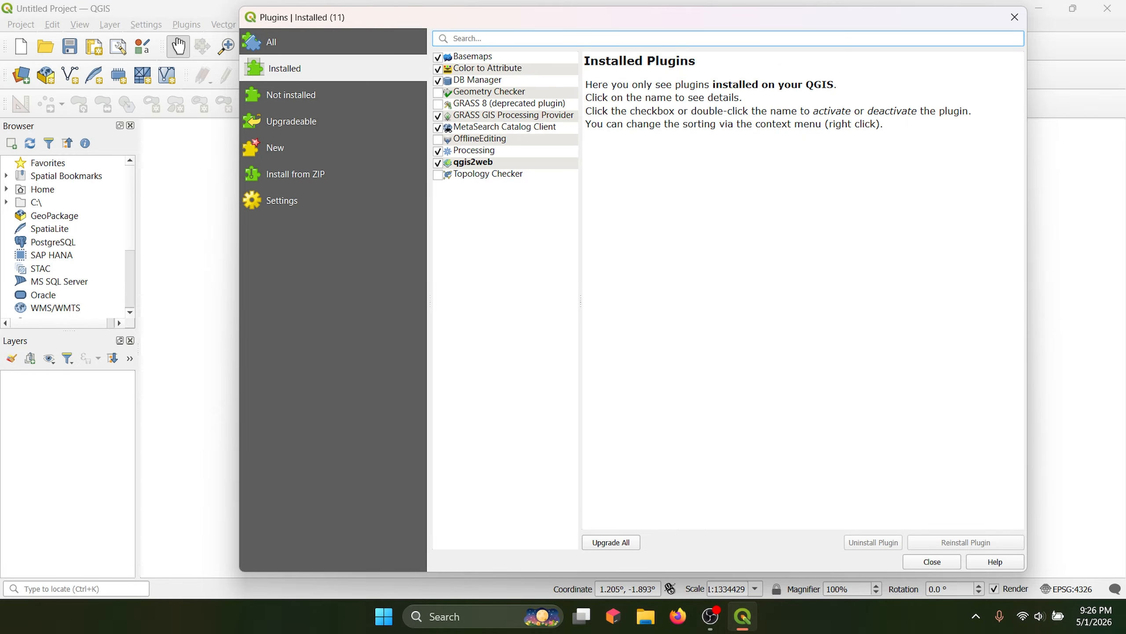
pyautogui.click(272, 43)
pyautogui.click(497, 39)
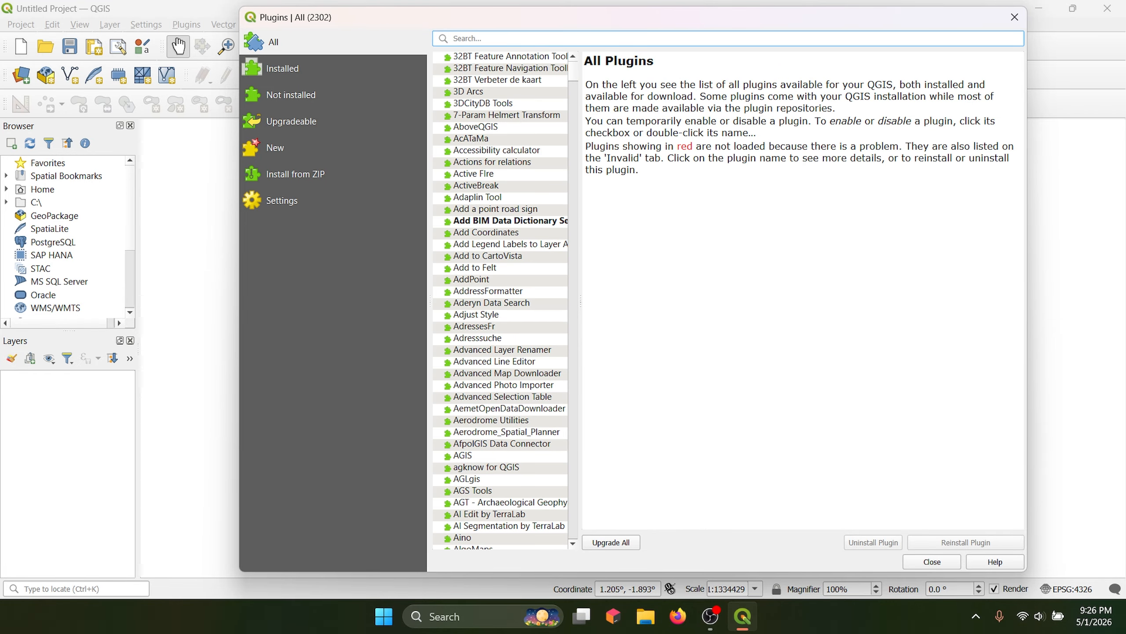
pyautogui.write('basem')
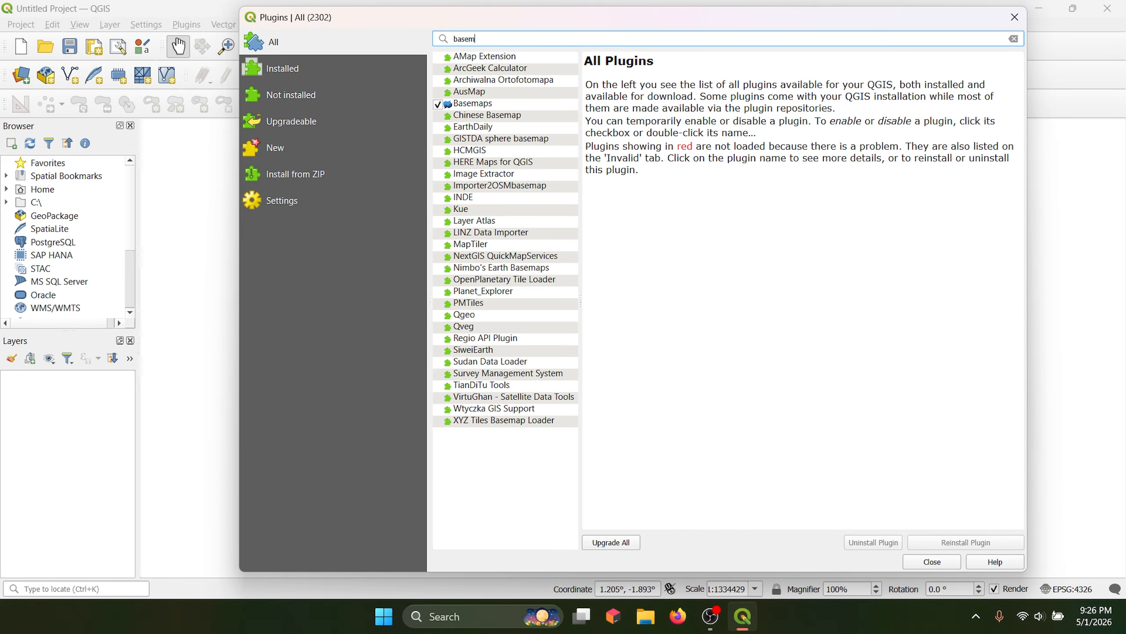
pyautogui.write('aps')
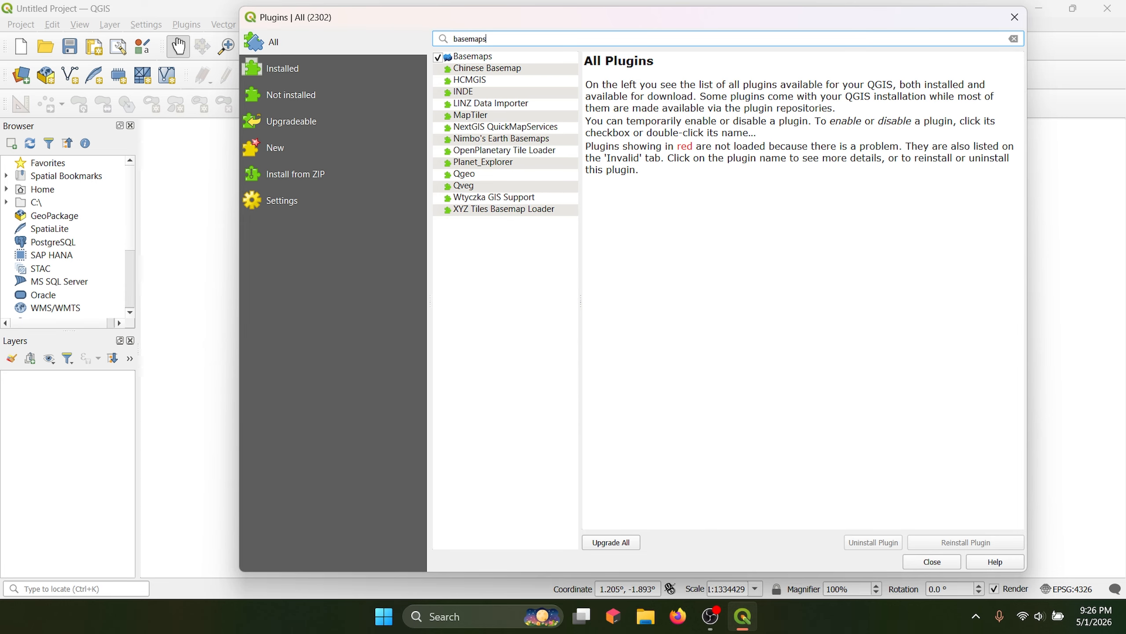
pyautogui.click(473, 56)
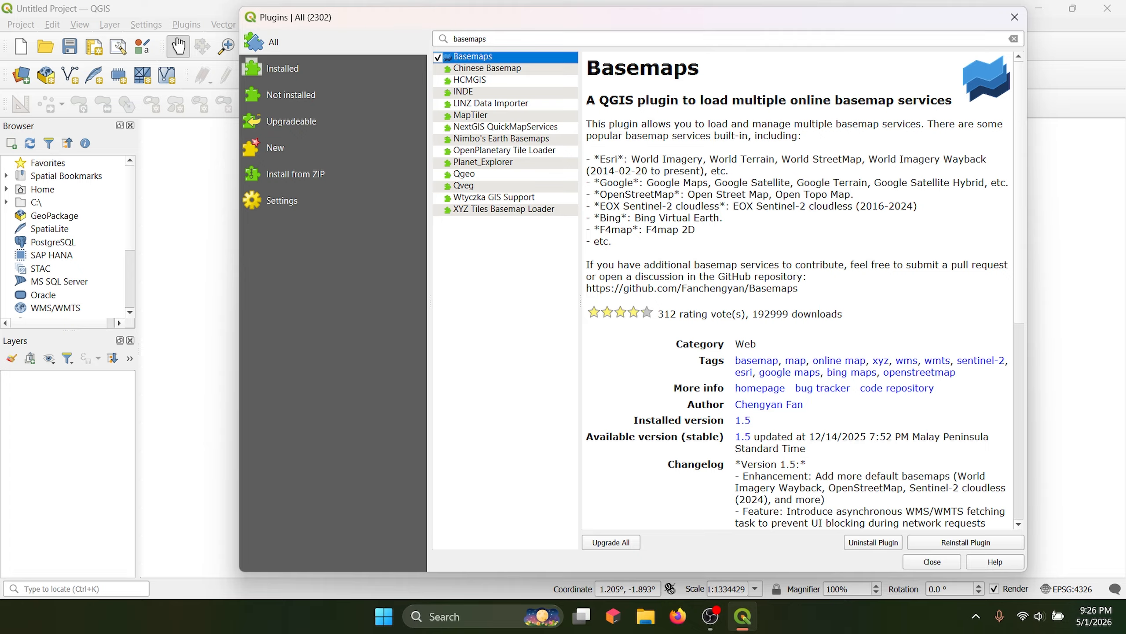
# - Search all plugins for "qgis2" and view the details of the qgis2web plugin
pyautogui.moveTo(502, 39); pyautogui.dragTo(451, 39)
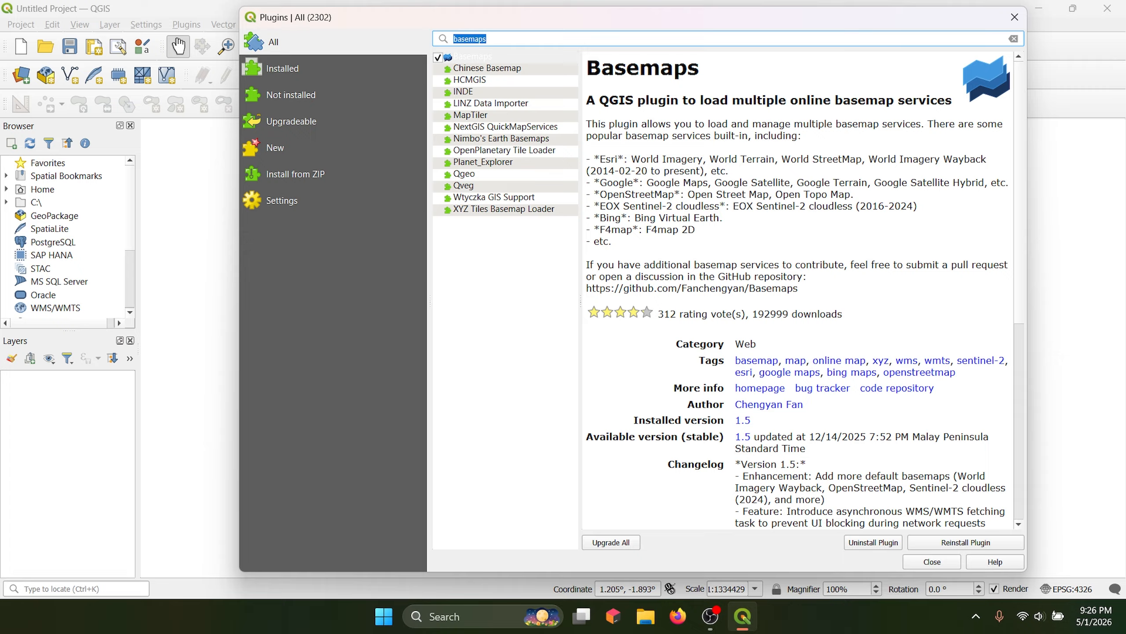
pyautogui.write('qgis2')
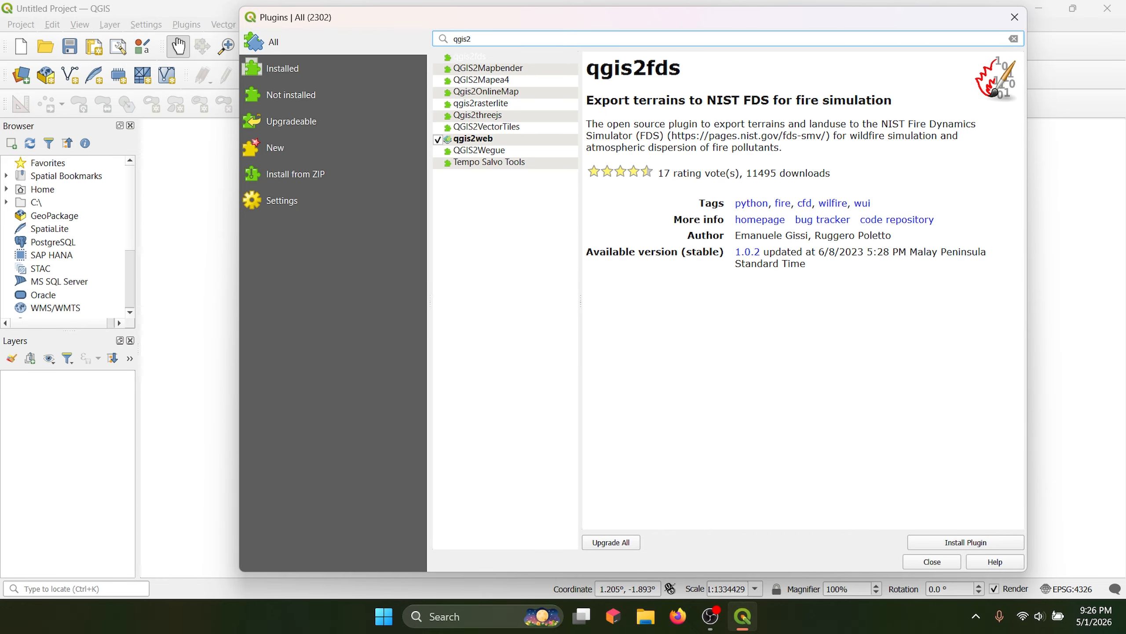
pyautogui.click(473, 140)
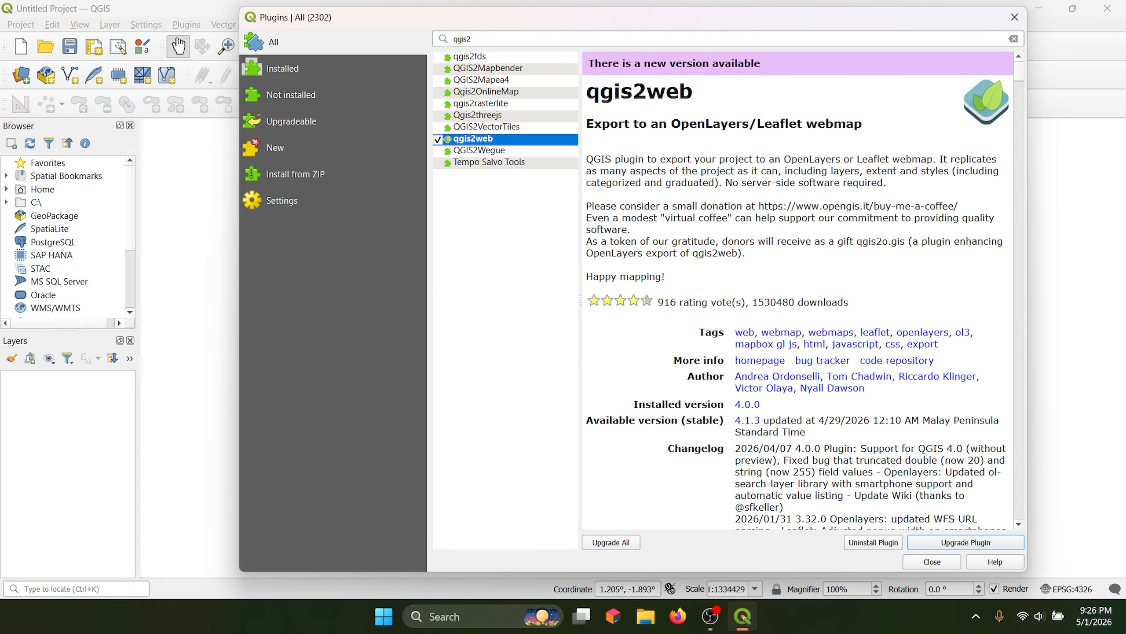
# - Review the qgis2web plugin's details and upgrade it to version 4.1.3
pyautogui.scroll(-4, 798, 290)
pyautogui.scroll(4, 798, 290)
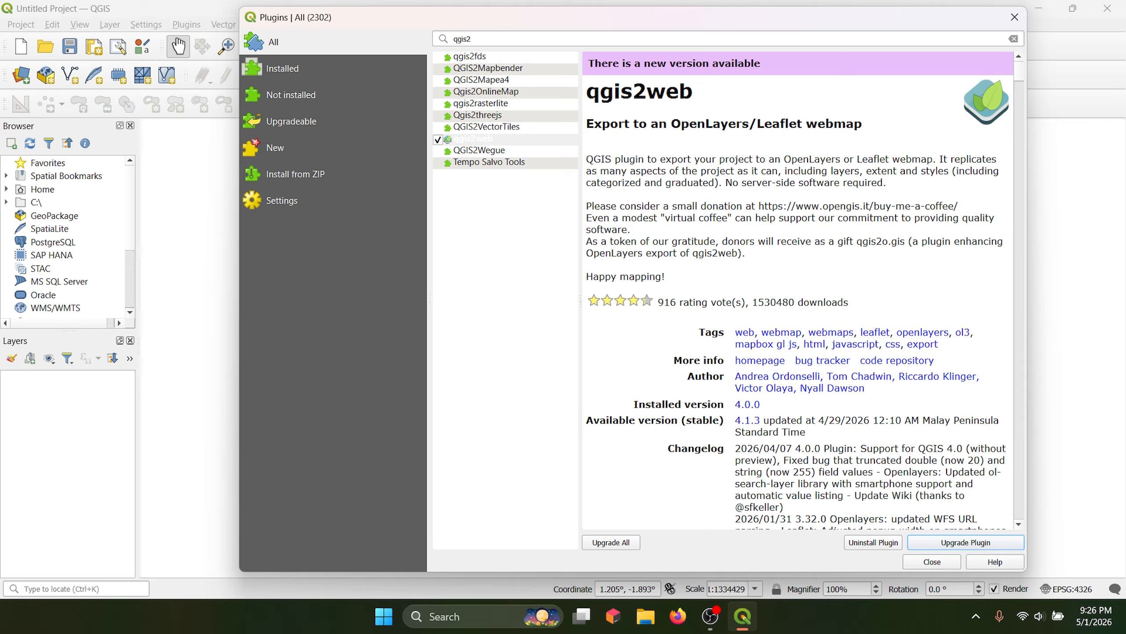
pyautogui.click(966, 542)
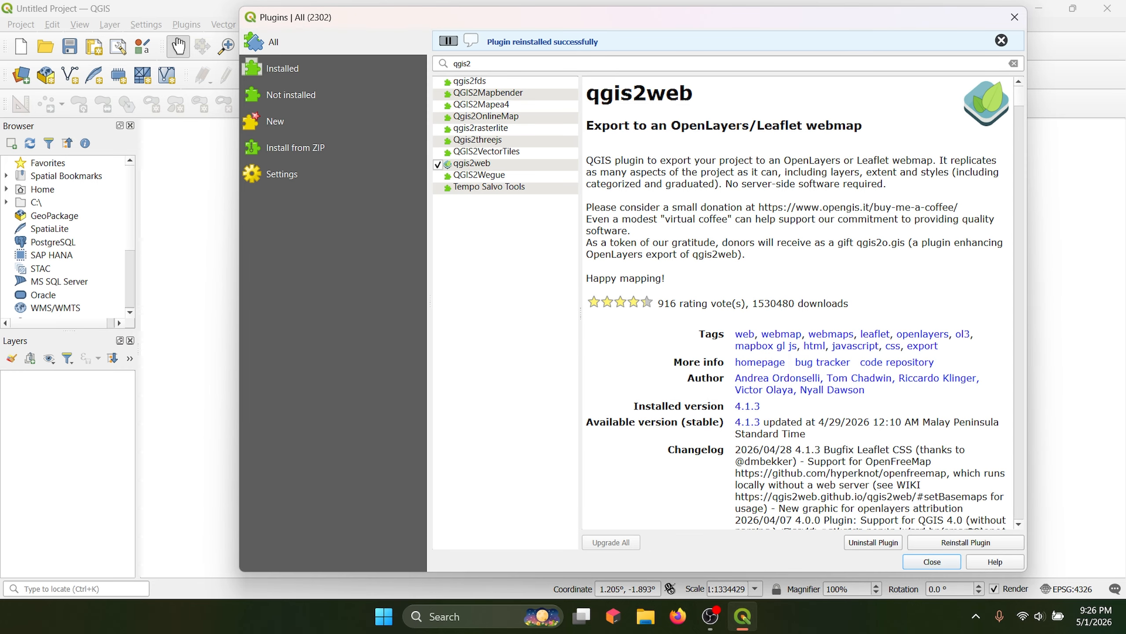
# - Search all plugins for "color to", view the details of the Color to Attribute plugin and close the plugin manager
pyautogui.doubleClick(462, 64)
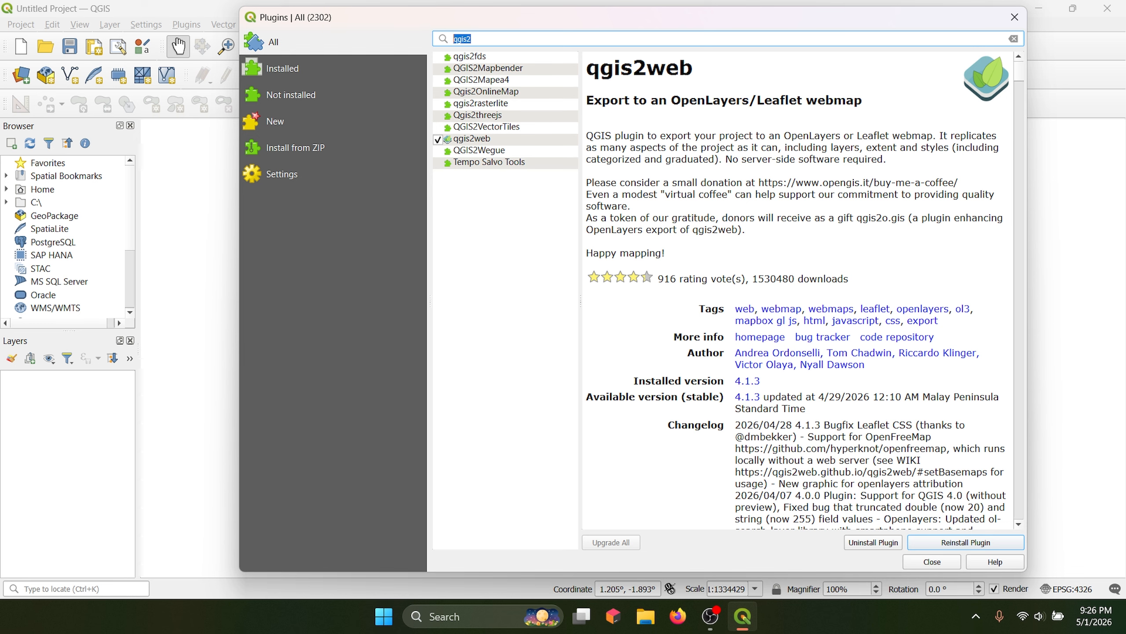
pyautogui.press('BackSpace')
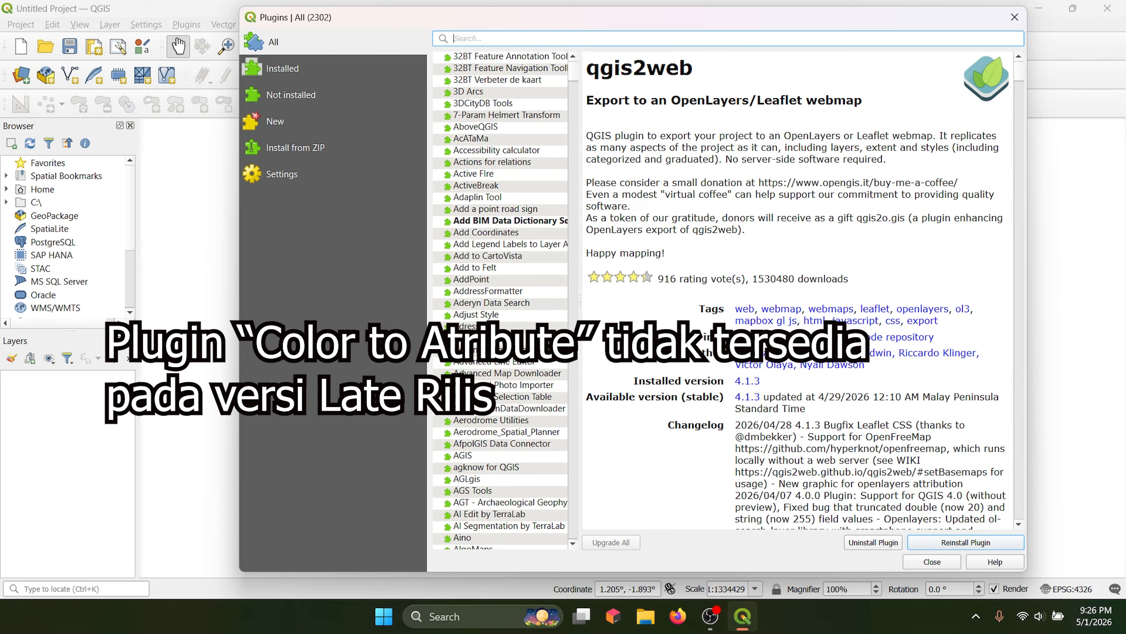
pyautogui.write('color to')
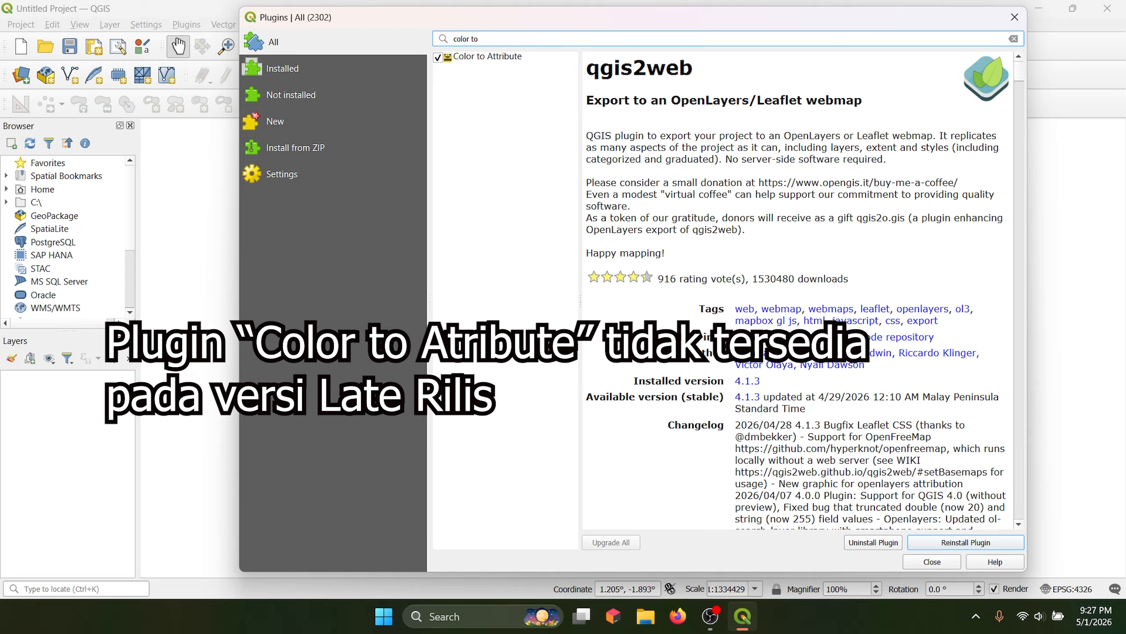
pyautogui.click(488, 57)
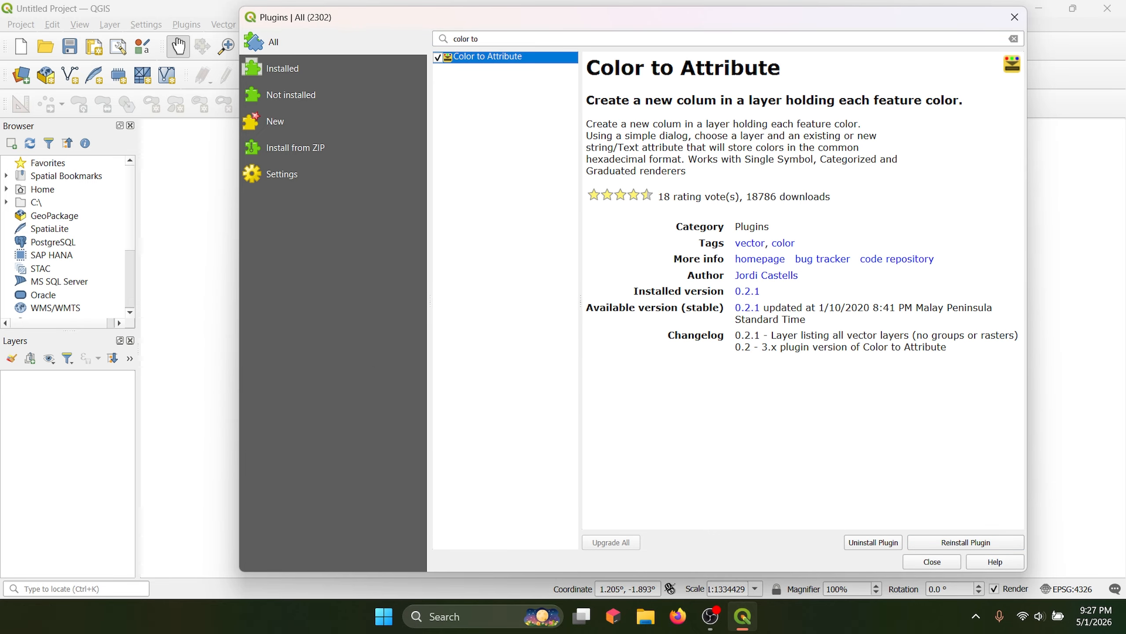
pyautogui.click(1015, 17)
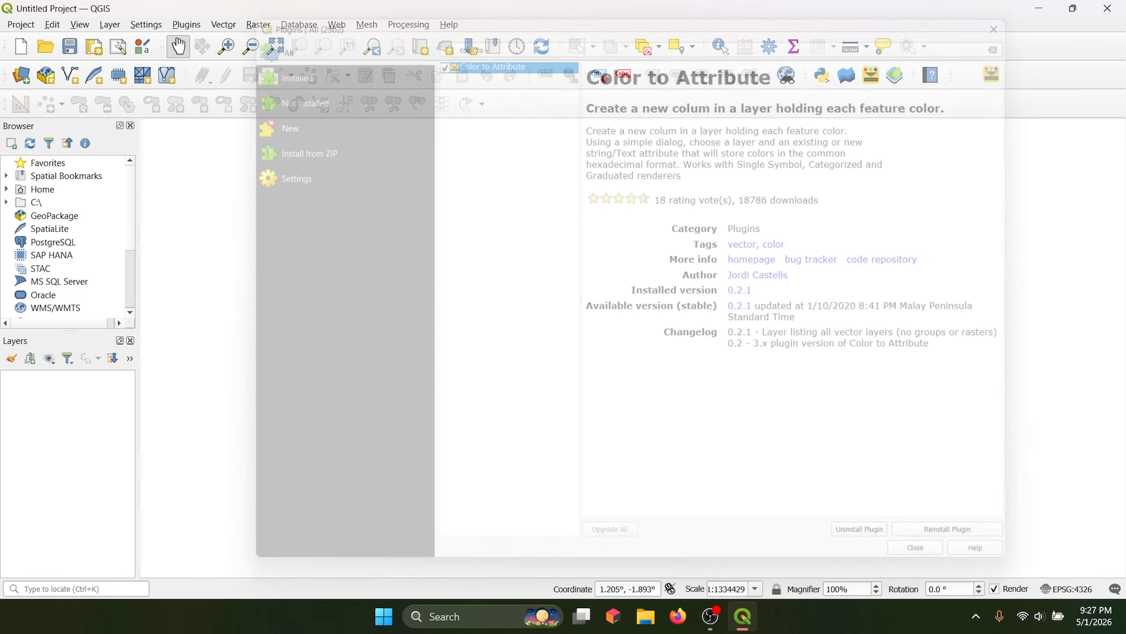
# - Open the Basemaps dialog and browse the XYZ basemaps offered by Google, OpenStreetMap, CartoDB, F4map and Esri
pyautogui.moveTo(753, 546); pyautogui.dragTo(634, 501)
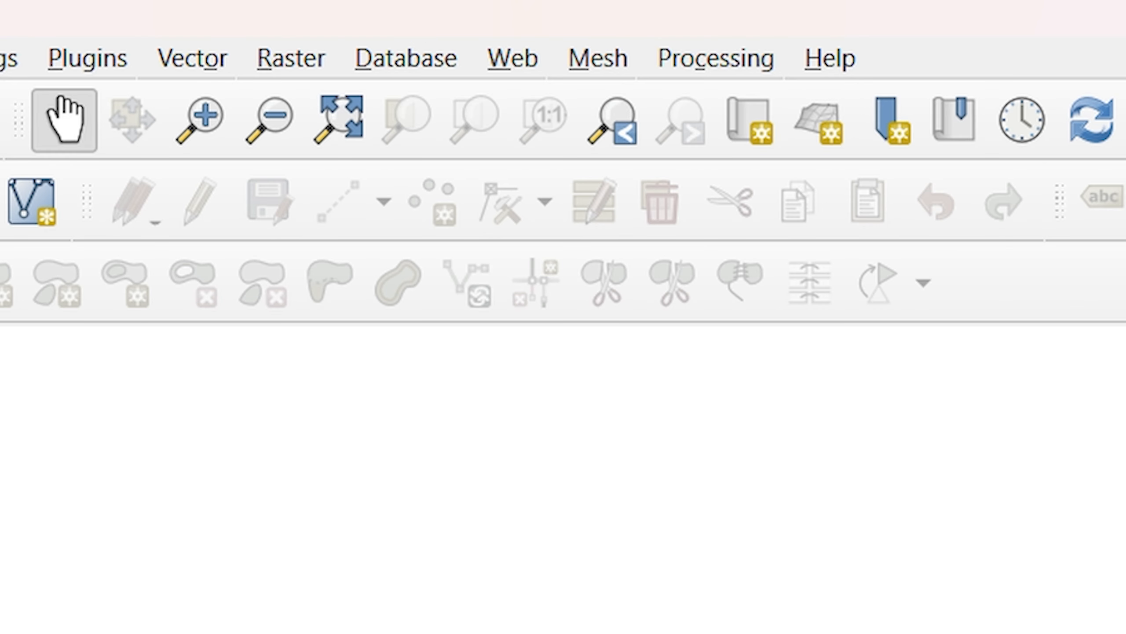
pyautogui.click(88, 58)
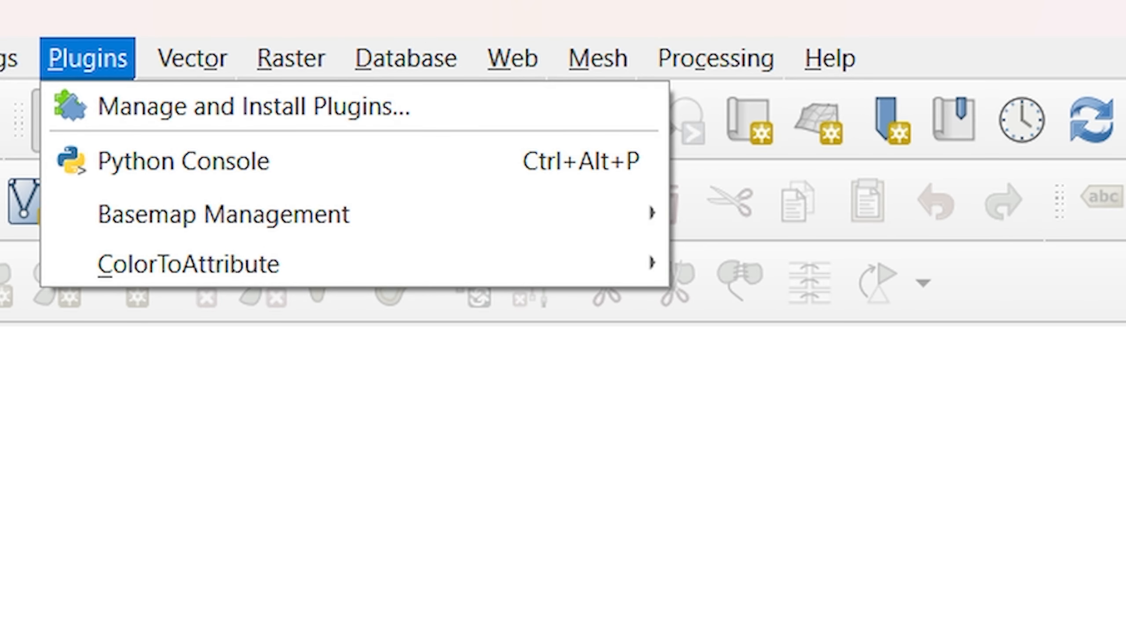
pyautogui.moveTo(222, 213)
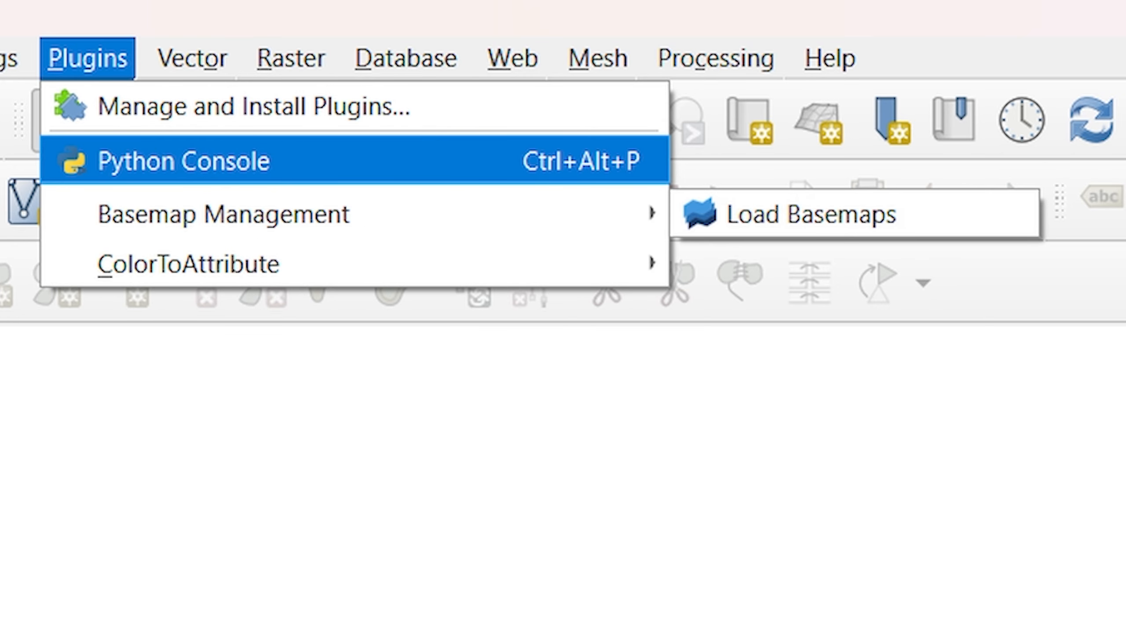
pyautogui.click(811, 214)
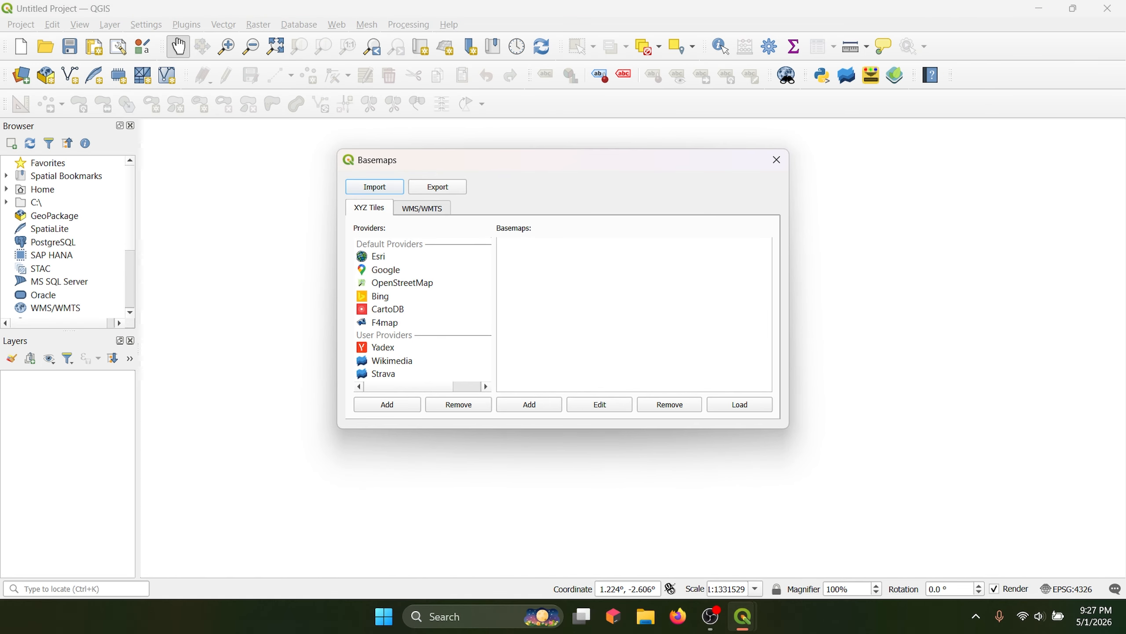
pyautogui.click(386, 270)
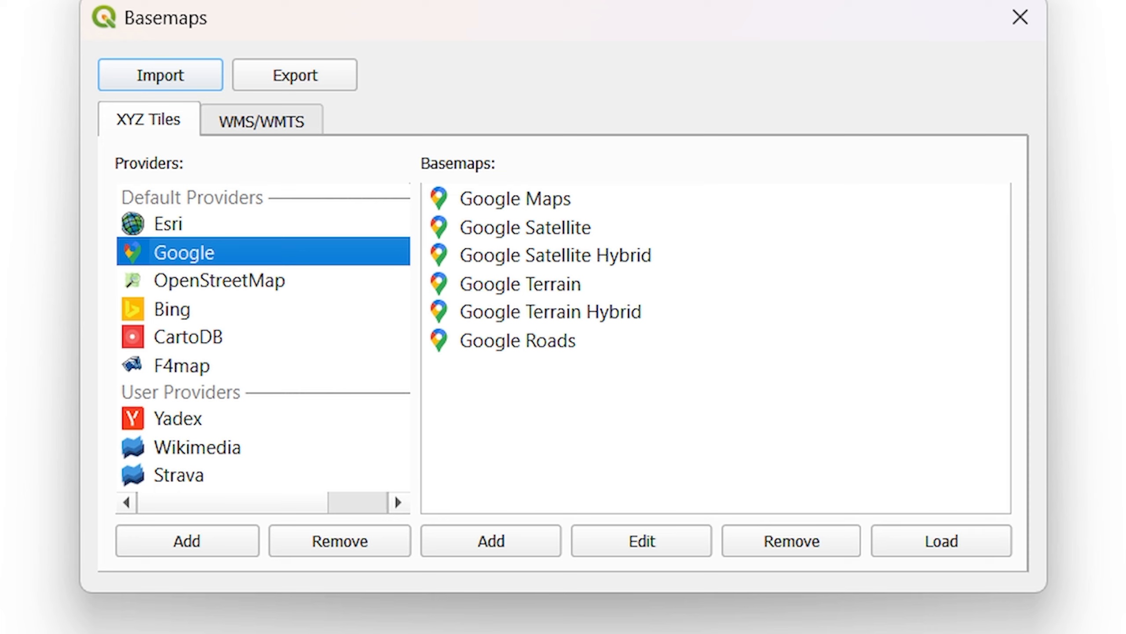
pyautogui.click(220, 280)
pyautogui.click(188, 337)
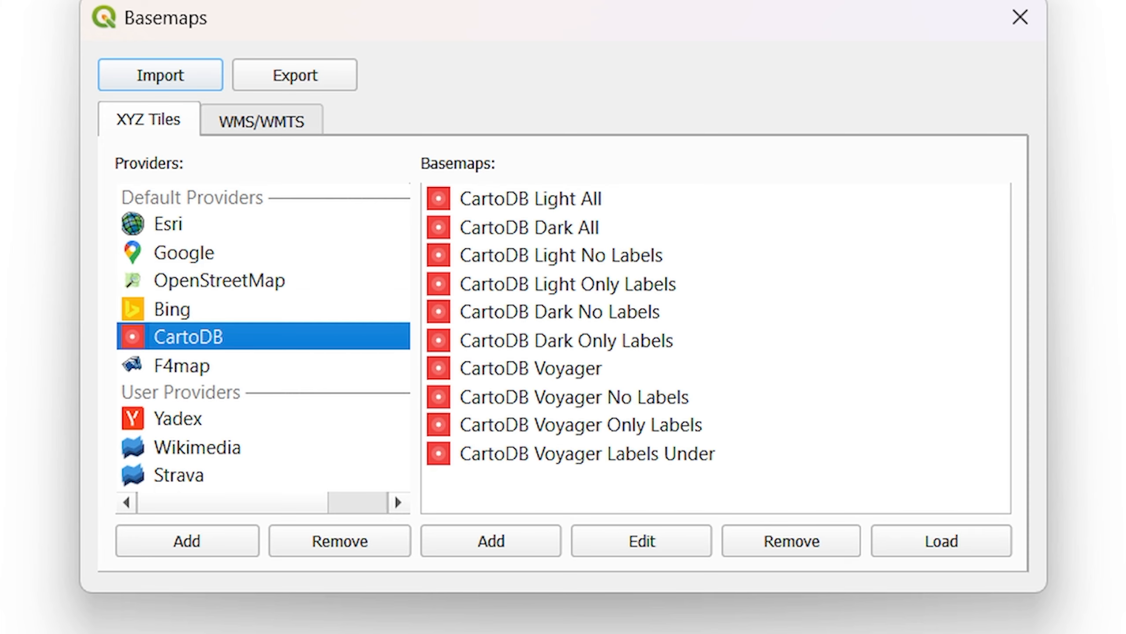
pyautogui.click(182, 365)
pyautogui.click(169, 224)
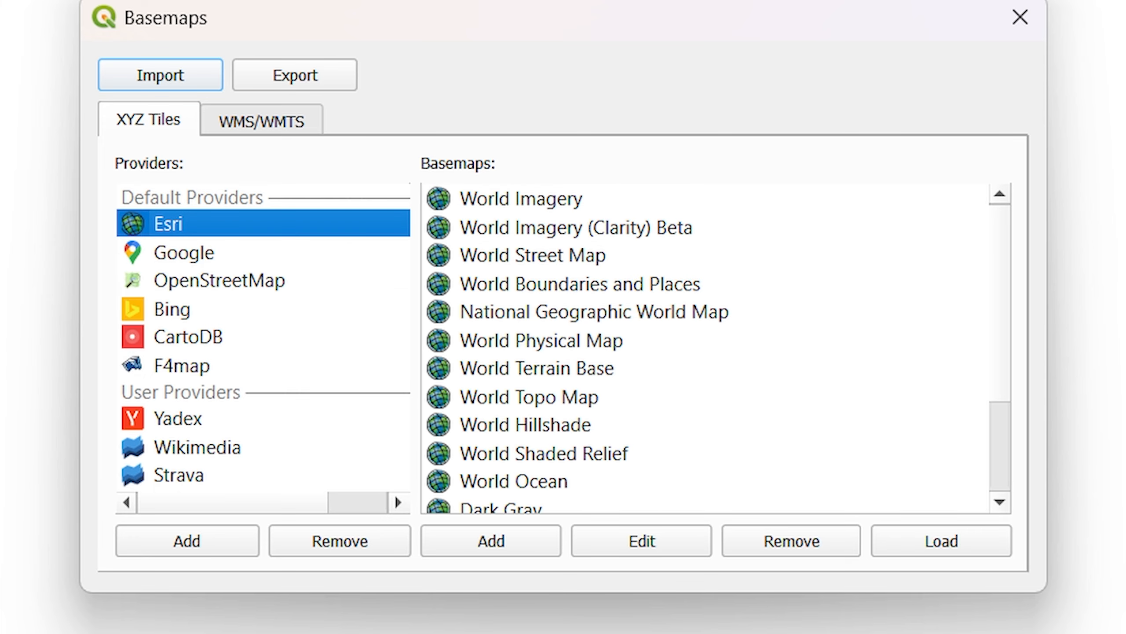
# - Load the Google Satellite basemap from the Google provider and return to the map
pyautogui.click(184, 252)
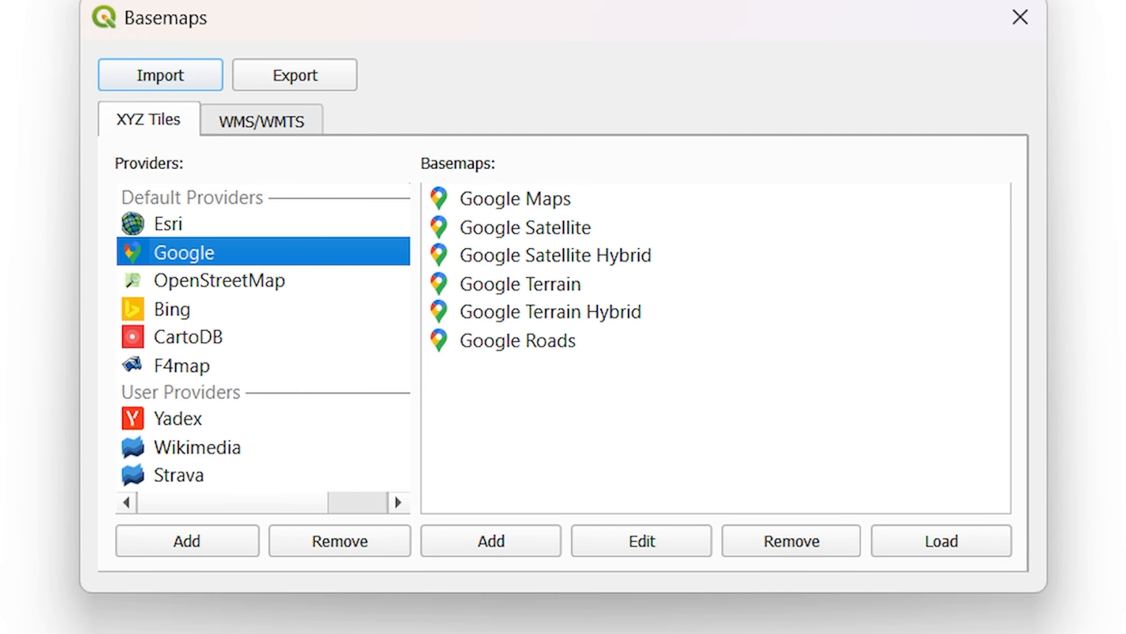
pyautogui.click(526, 227)
pyautogui.click(941, 541)
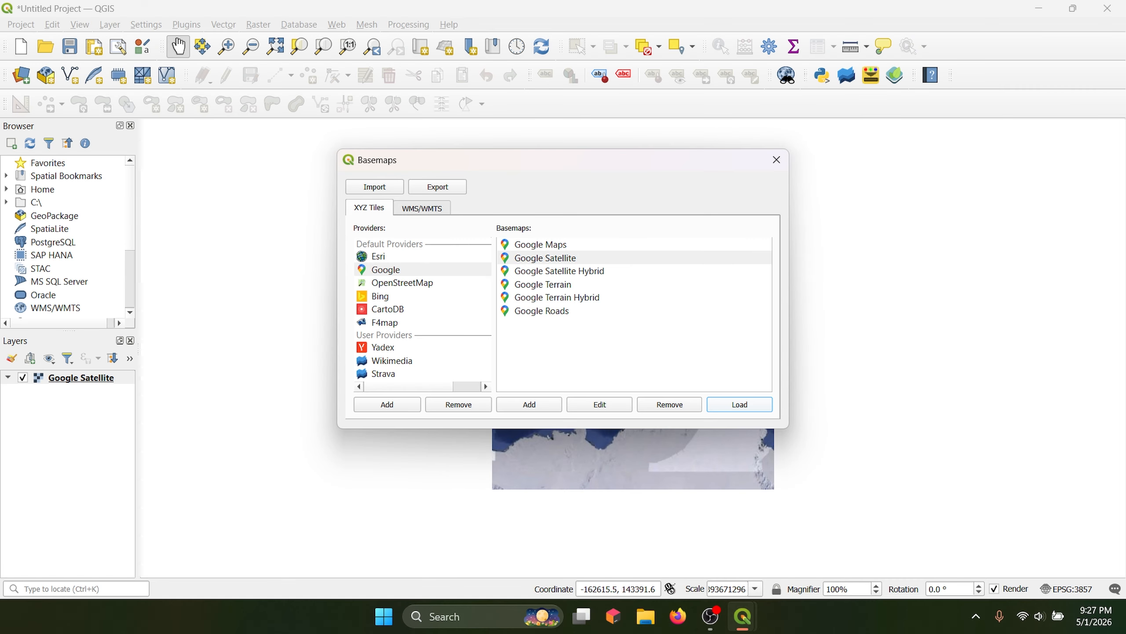
pyautogui.click(807, 403)
# - Examine the satellite basemap across Indonesia, moving in from the world view to the east coast of Borneo
pyautogui.scroll(4, 490, 335)
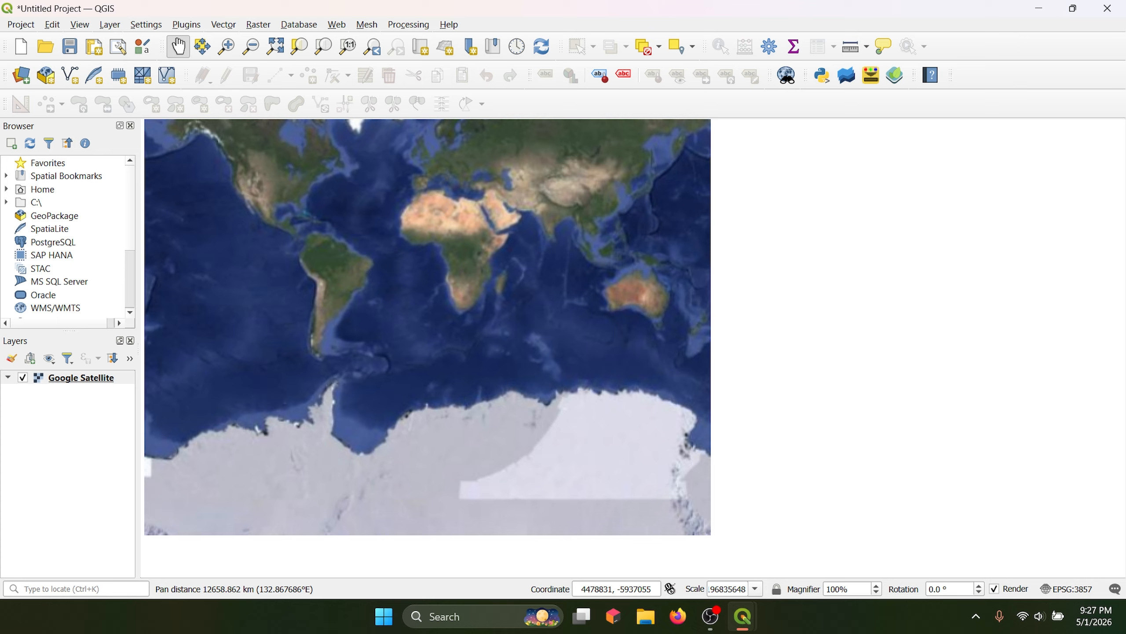
pyautogui.scroll(-3, 490, 336)
pyautogui.moveTo(502, 304); pyautogui.dragTo(468, 458)
pyautogui.scroll(2, 551, 448)
pyautogui.moveTo(588, 382); pyautogui.dragTo(497, 458)
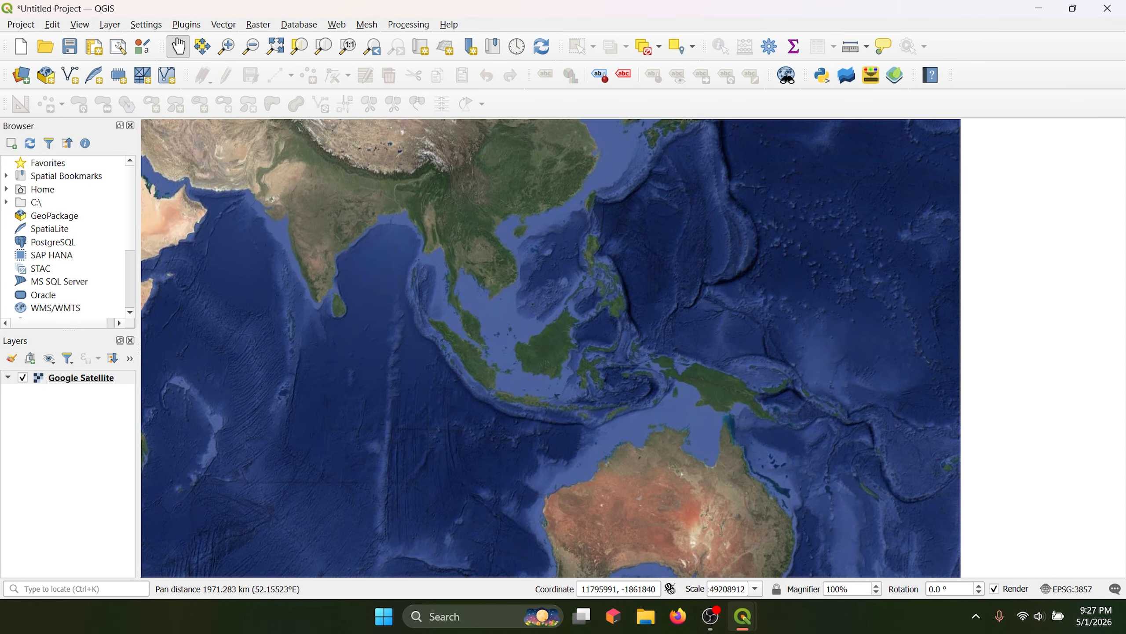
pyautogui.scroll(2, 497, 458)
pyautogui.moveTo(614, 309); pyautogui.dragTo(574, 544)
pyautogui.moveTo(648, 311); pyautogui.dragTo(482, 409)
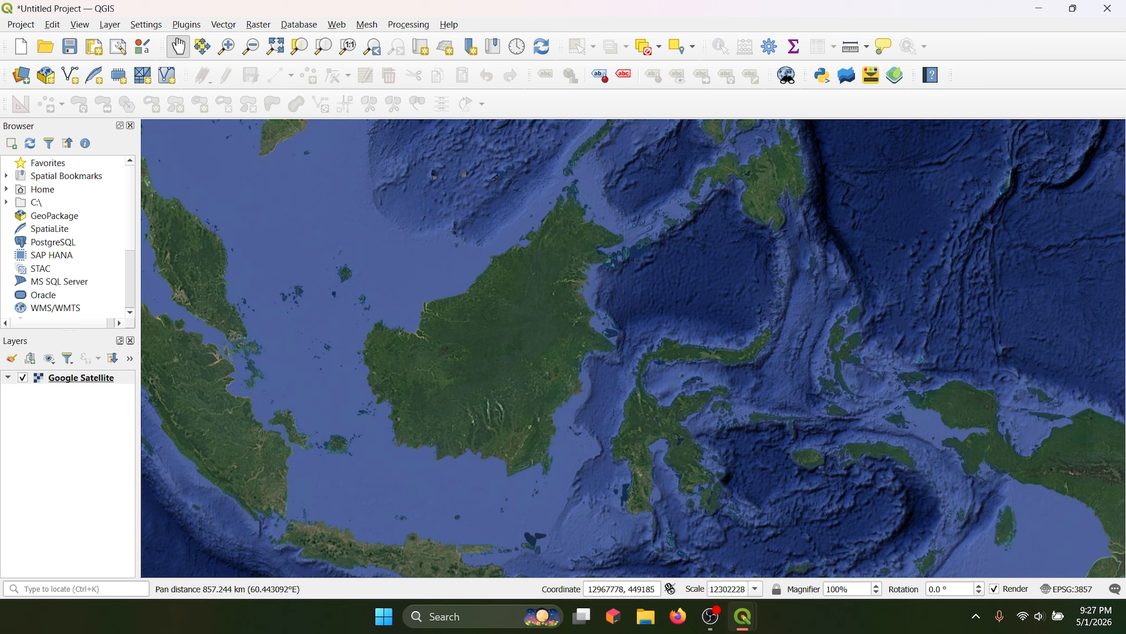
pyautogui.moveTo(199, 435); pyautogui.dragTo(315, 409)
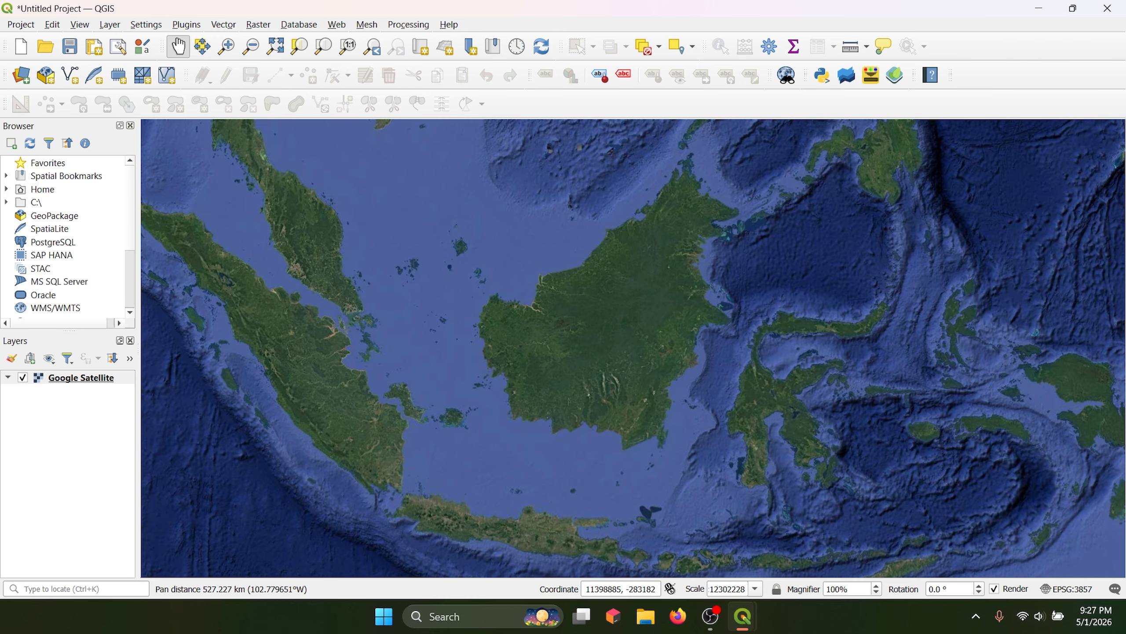
pyautogui.moveTo(642, 336); pyautogui.dragTo(534, 347)
pyautogui.scroll(2, 534, 348)
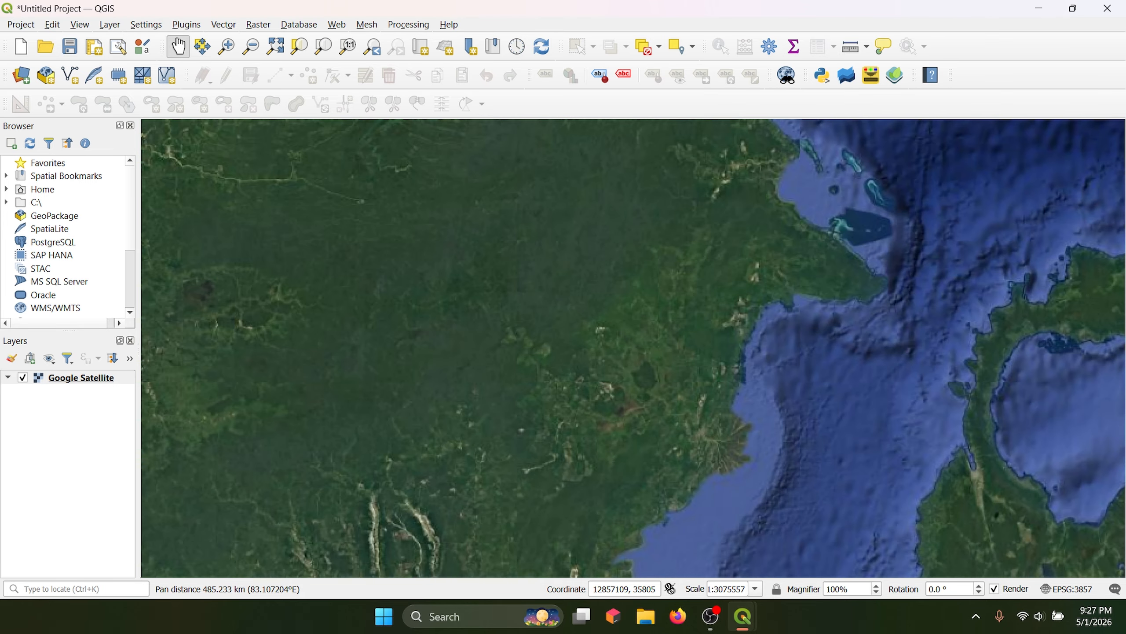
pyautogui.moveTo(620, 370); pyautogui.dragTo(526, 326)
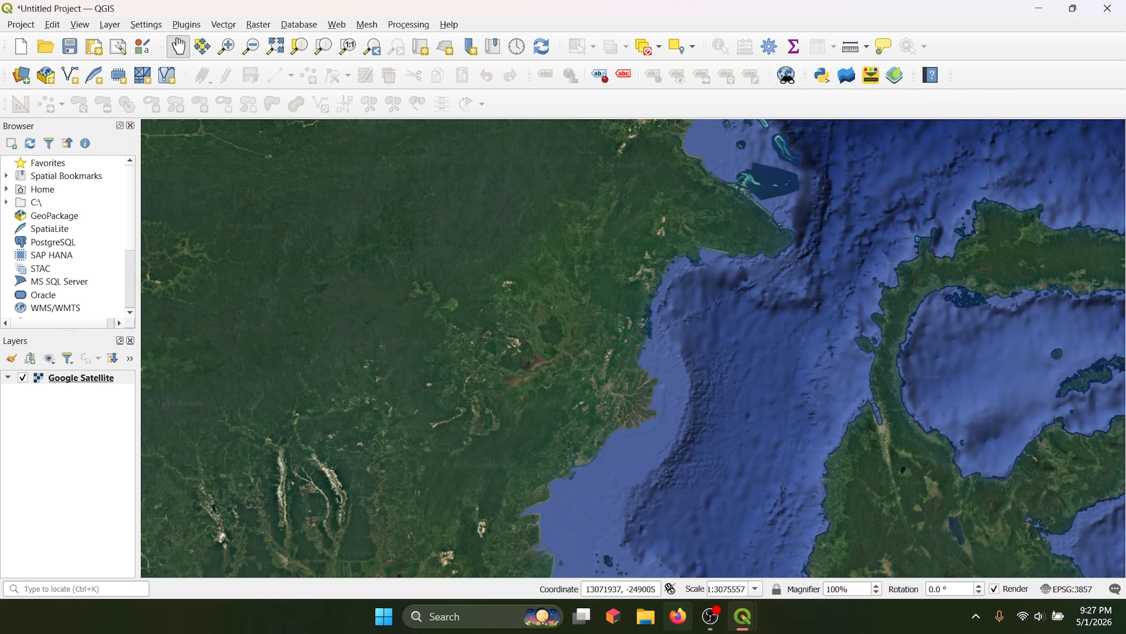
pyautogui.click(711, 616)
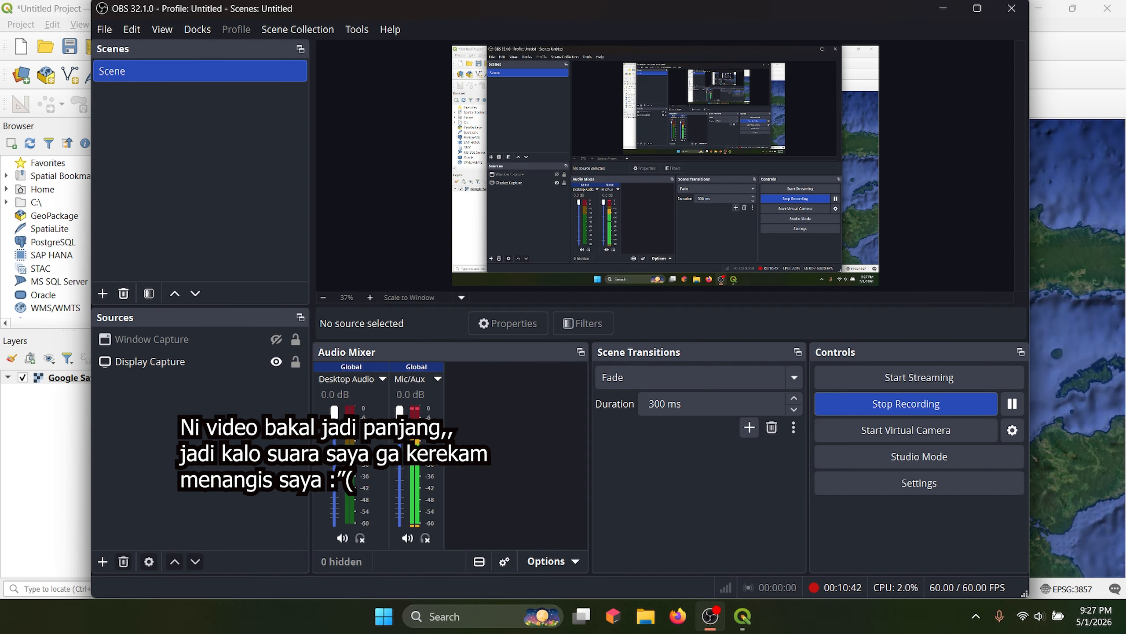
pyautogui.click(710, 616)
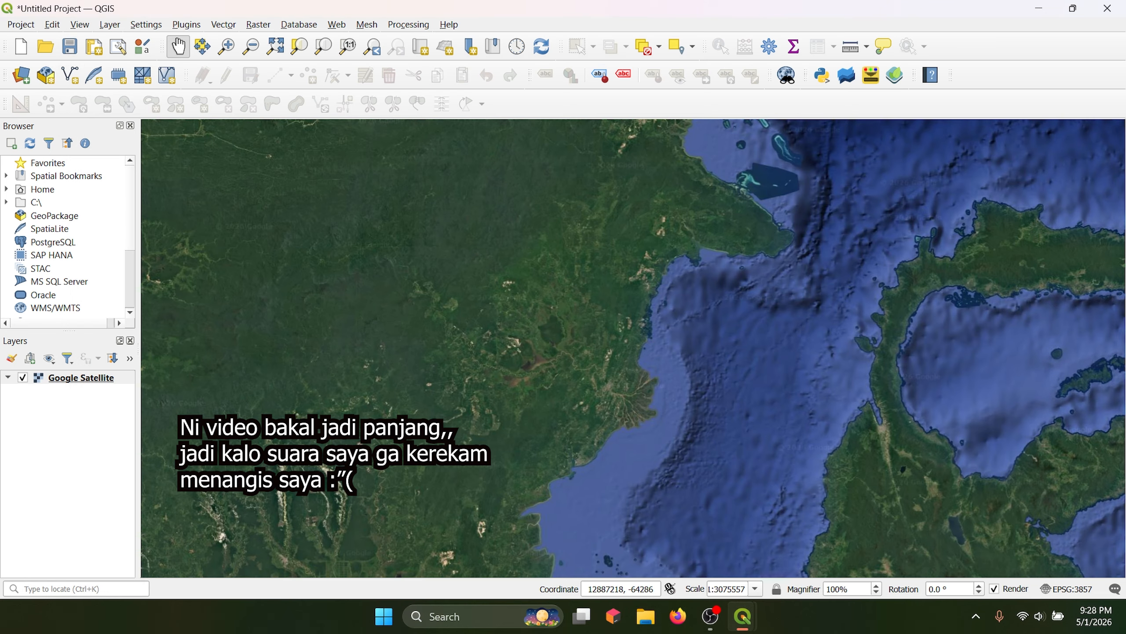
# - Load the Google Satellite Hybrid basemap from the Google provider and close the Basemaps dialog
pyautogui.moveTo(390, 371); pyautogui.dragTo(420, 430)
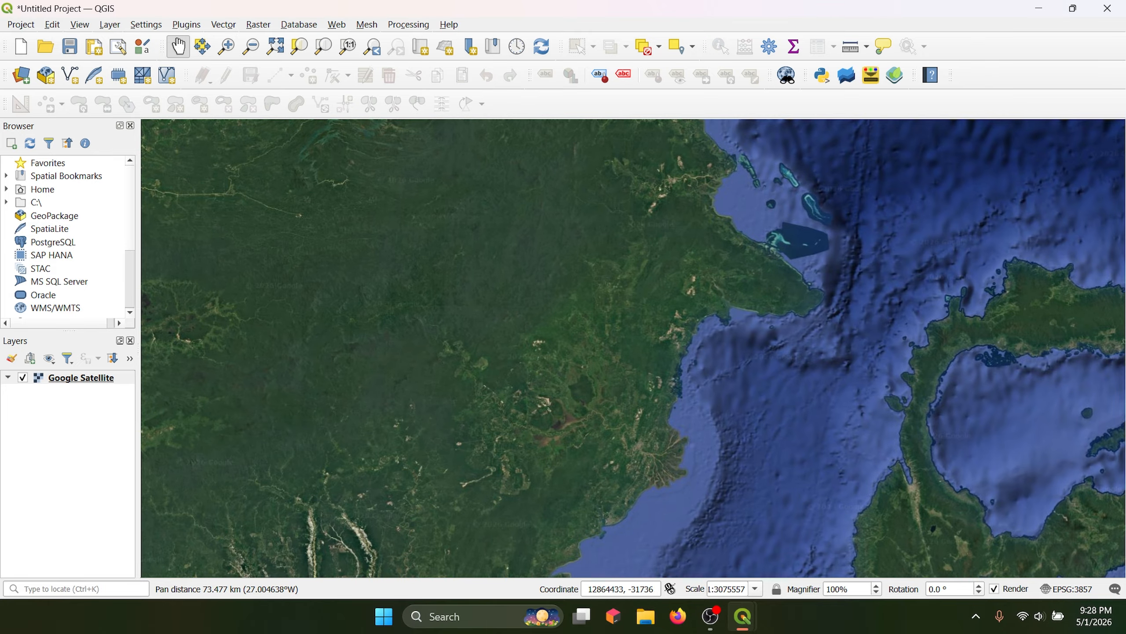
pyautogui.moveTo(567, 415); pyautogui.dragTo(498, 386)
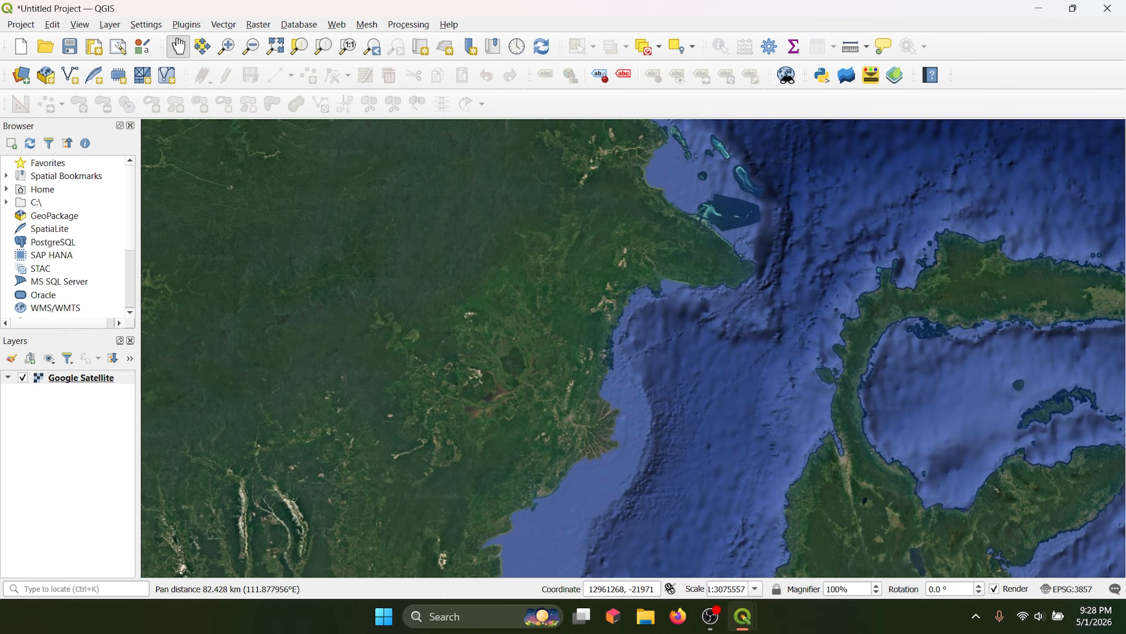
pyautogui.scroll(1, 498, 387)
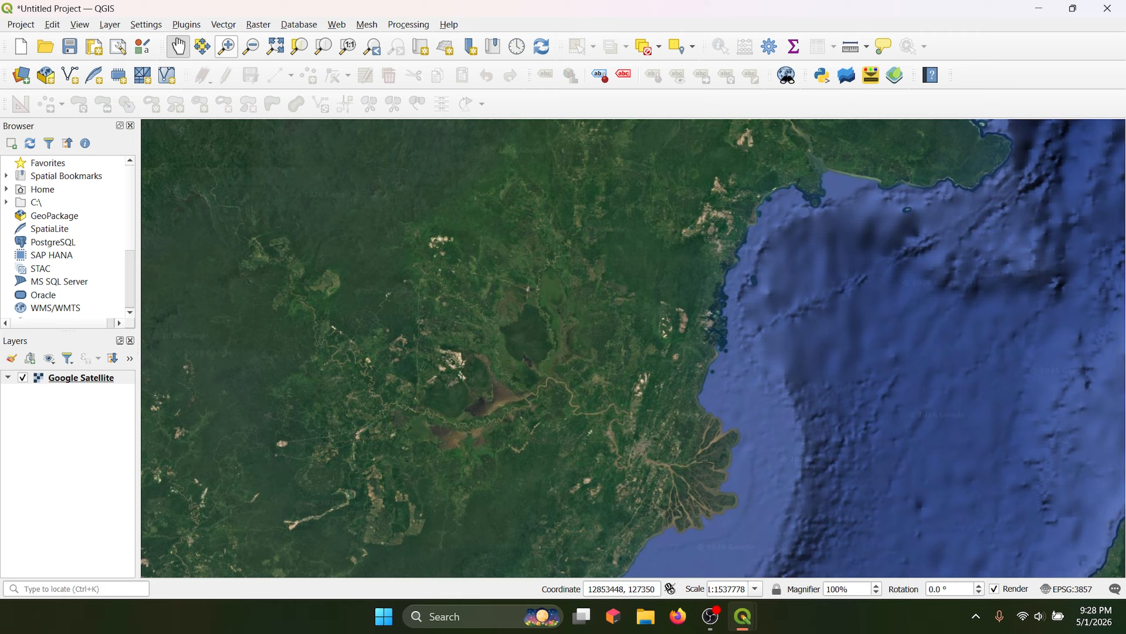
pyautogui.hotkey('alt', 'p')
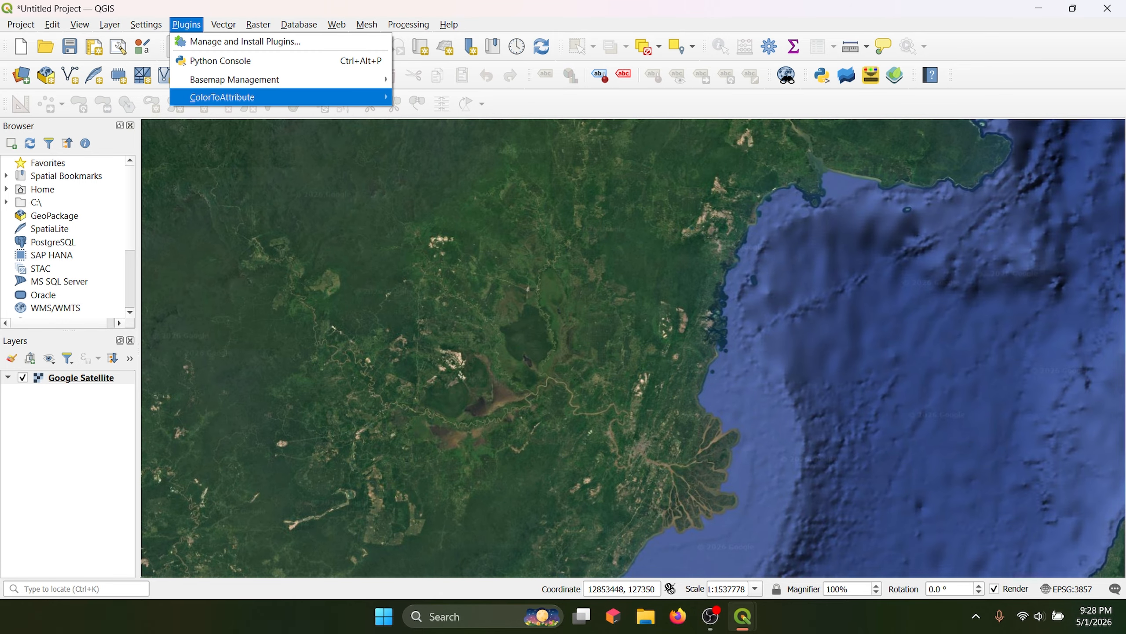
pyautogui.moveTo(281, 97)
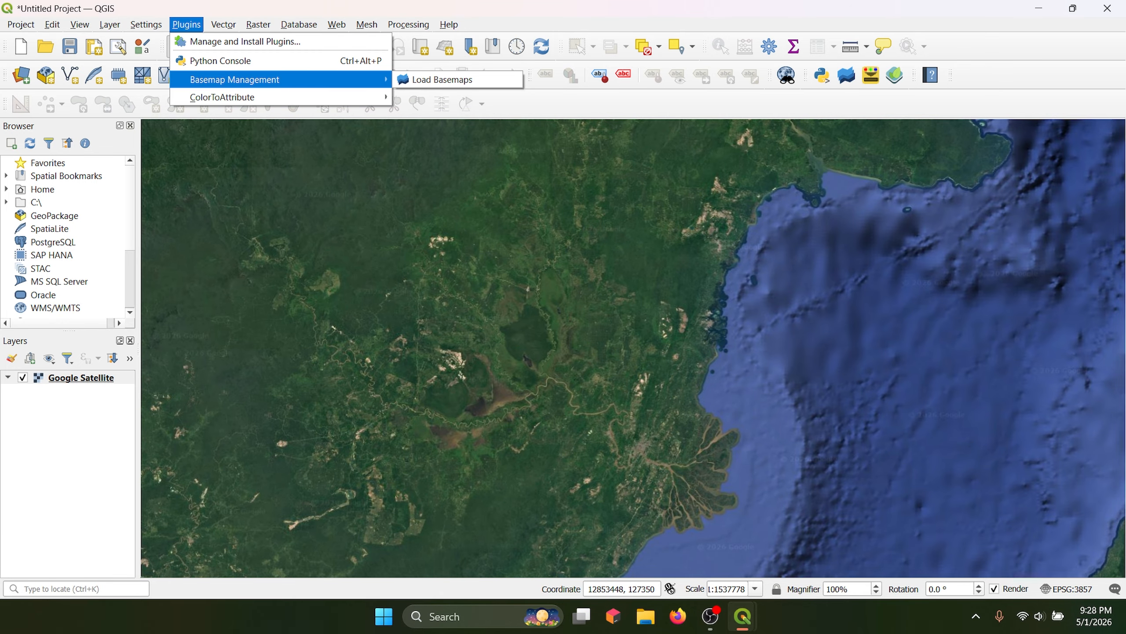
pyautogui.click(443, 80)
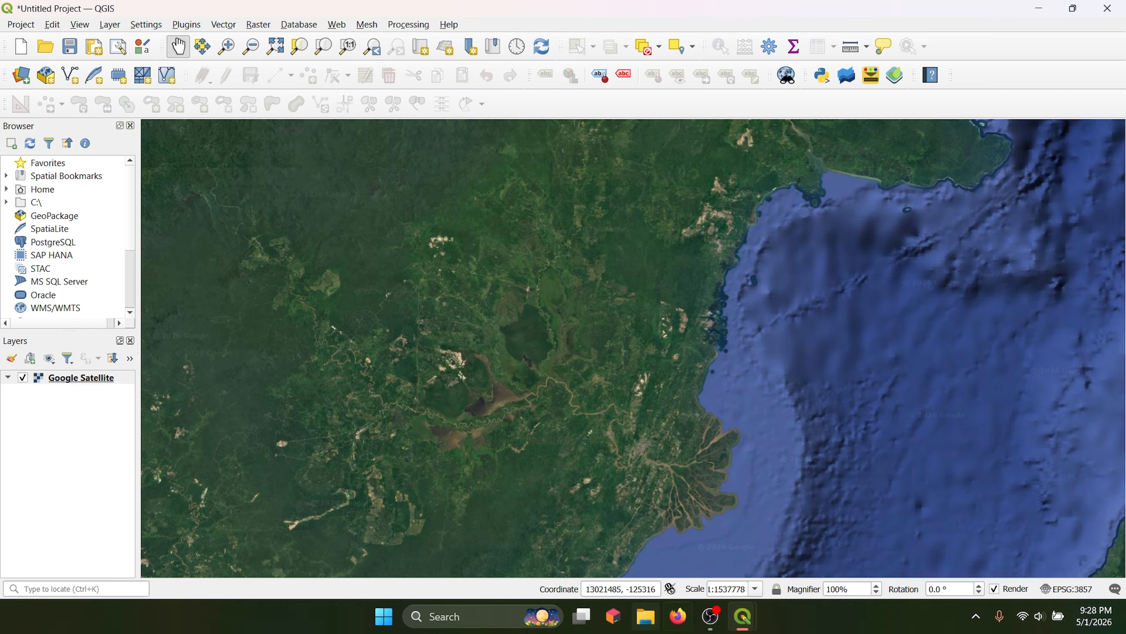
pyautogui.moveTo(743, 616)
pyautogui.click(821, 533)
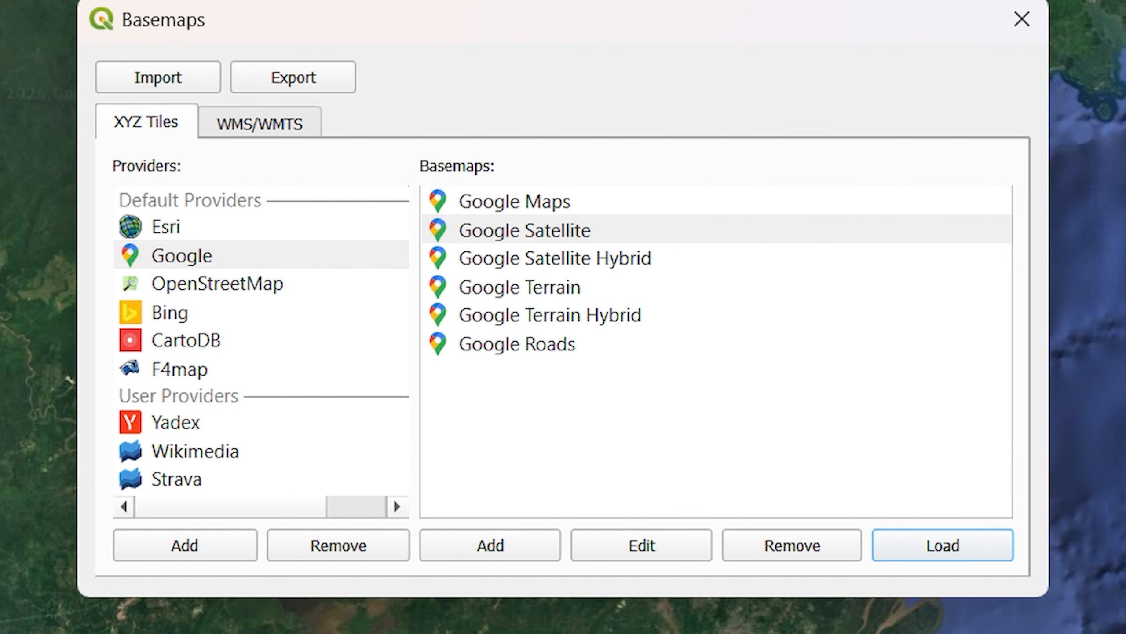
pyautogui.click(555, 258)
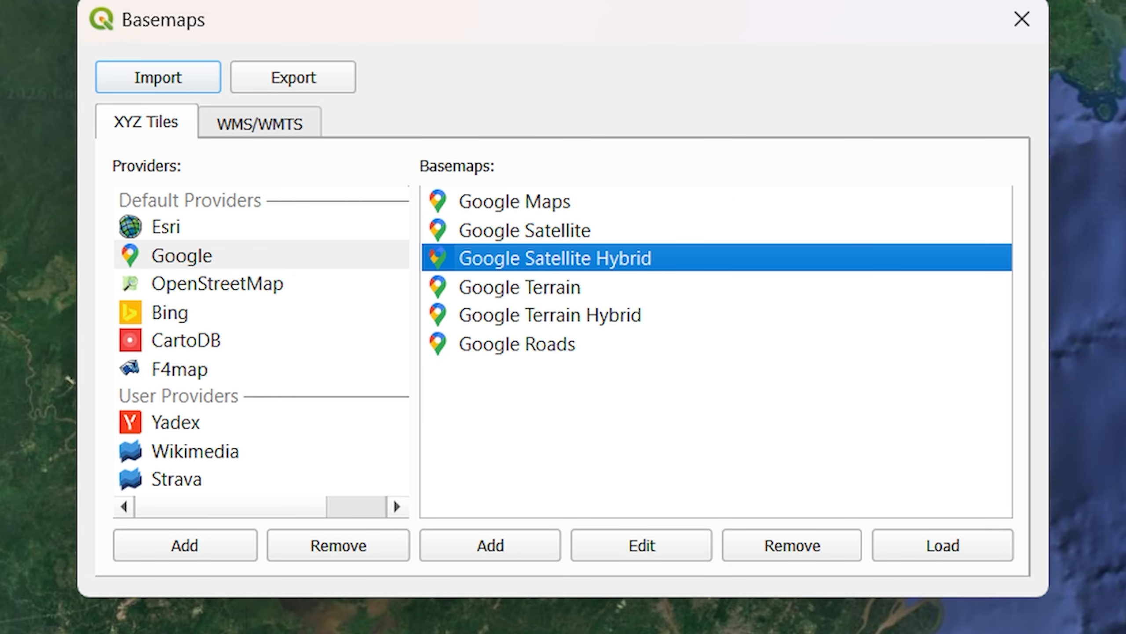
pyautogui.click(942, 545)
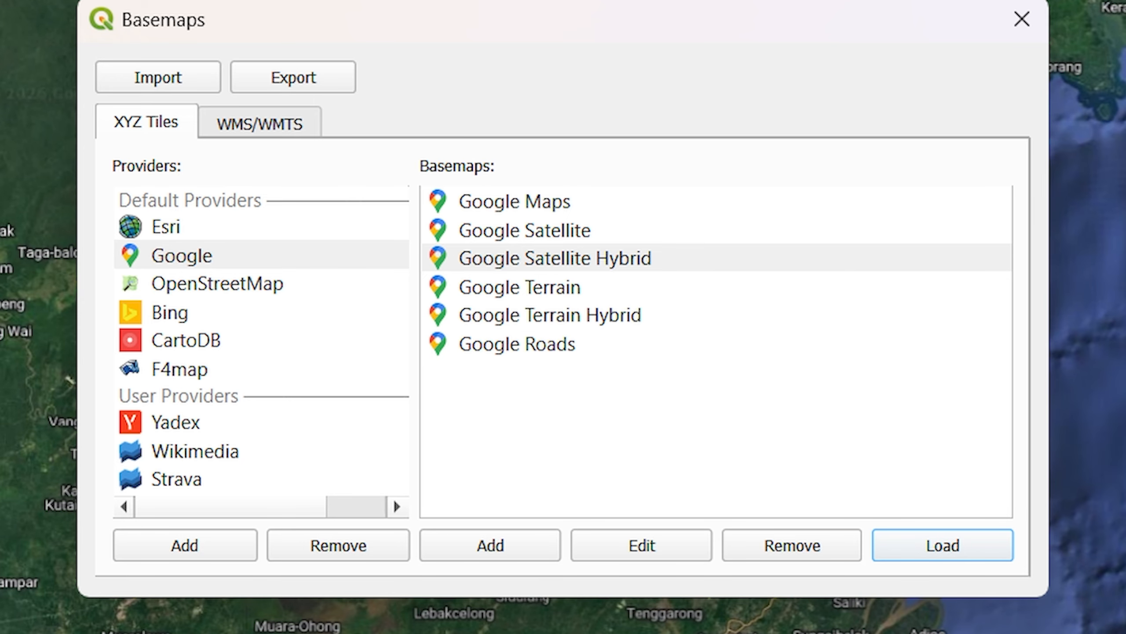
pyautogui.click(1022, 19)
# - Examine the place labels and roads of the hybrid basemap around Samarinda and the river delta
pyautogui.moveTo(705, 415); pyautogui.dragTo(846, 379)
pyautogui.moveTo(642, 385); pyautogui.dragTo(596, 435)
pyautogui.scroll(1, 599, 432)
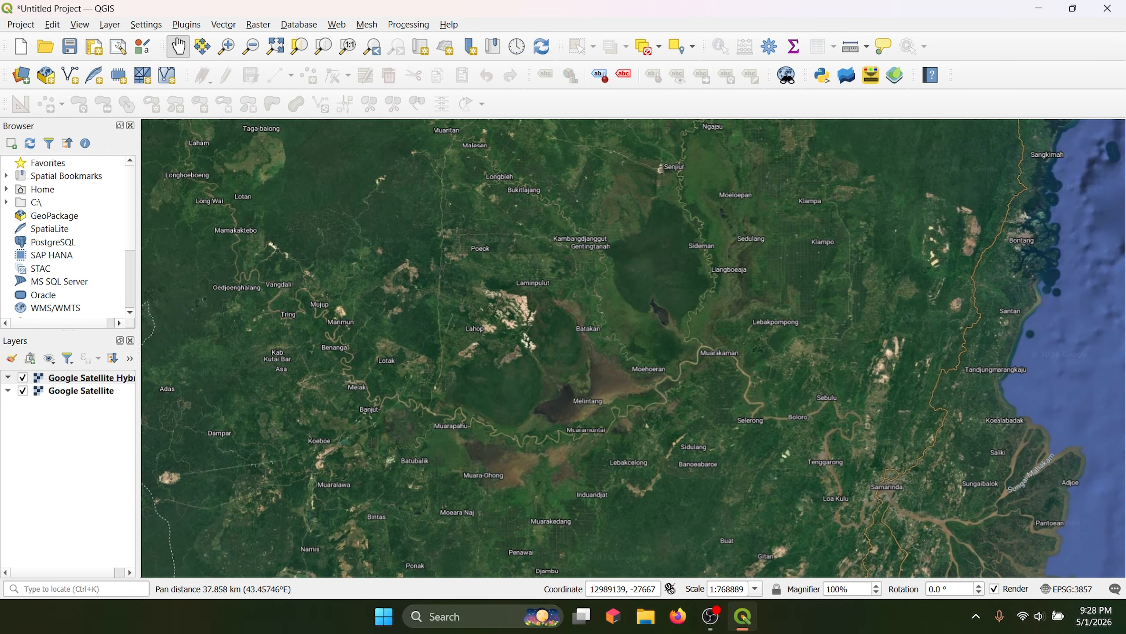
pyautogui.moveTo(702, 389); pyautogui.dragTo(493, 213)
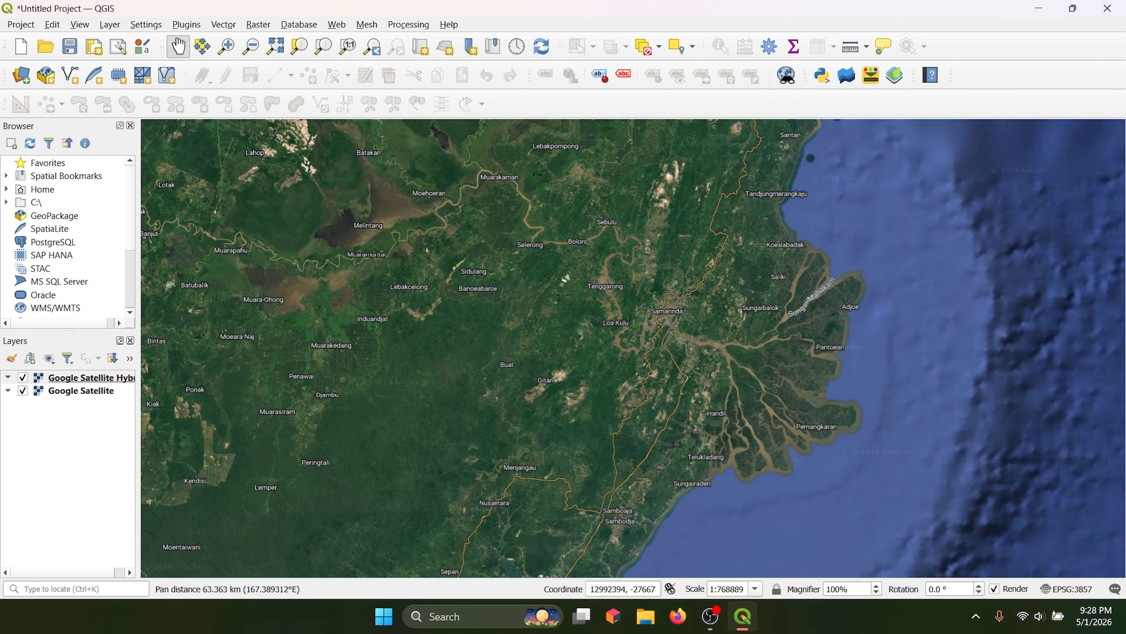
# - Examine the hybrid basemap from Samarinda to the Mahakam River bend near Bakungan in Loa Janan
pyautogui.moveTo(655, 357); pyautogui.dragTo(551, 392)
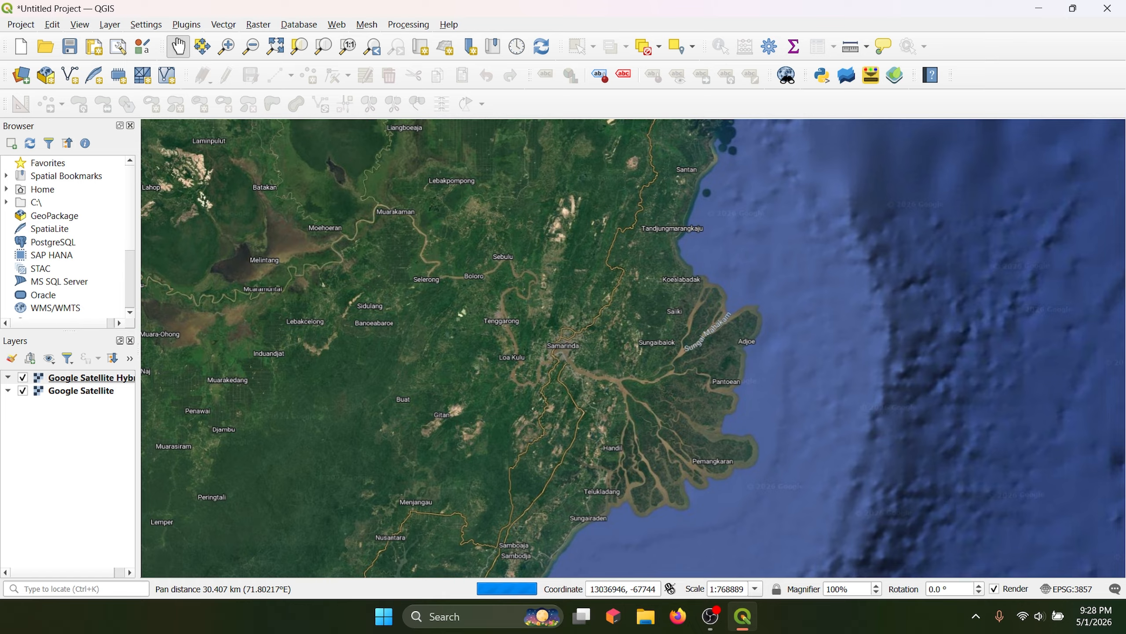
pyautogui.scroll(1, 552, 392)
pyautogui.scroll(2, 472, 380)
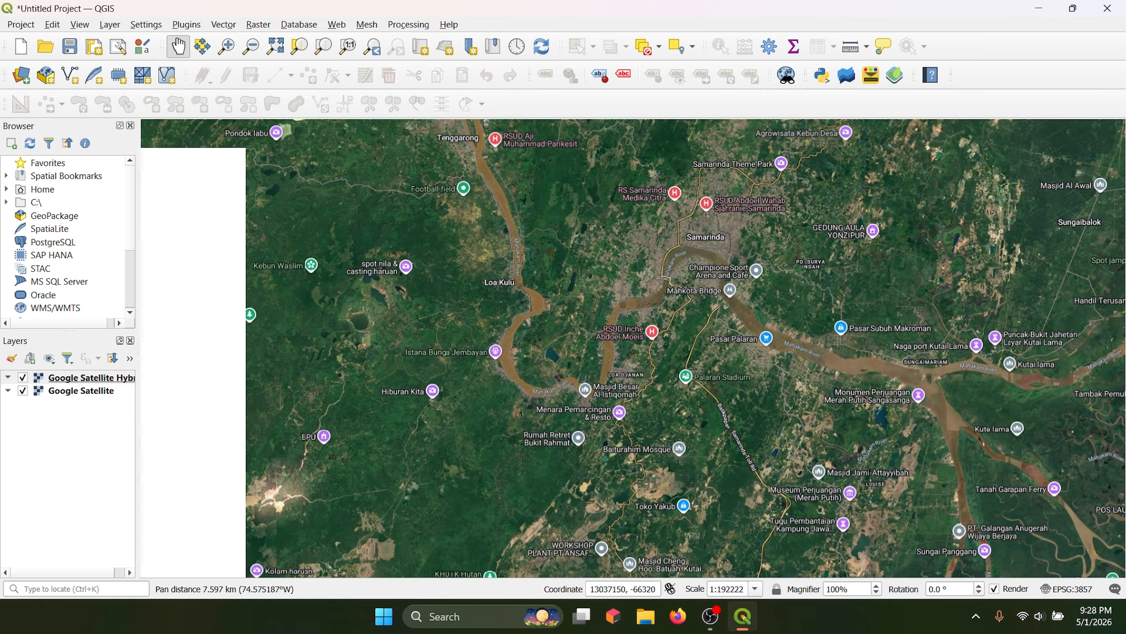
pyautogui.scroll(2, 563, 397)
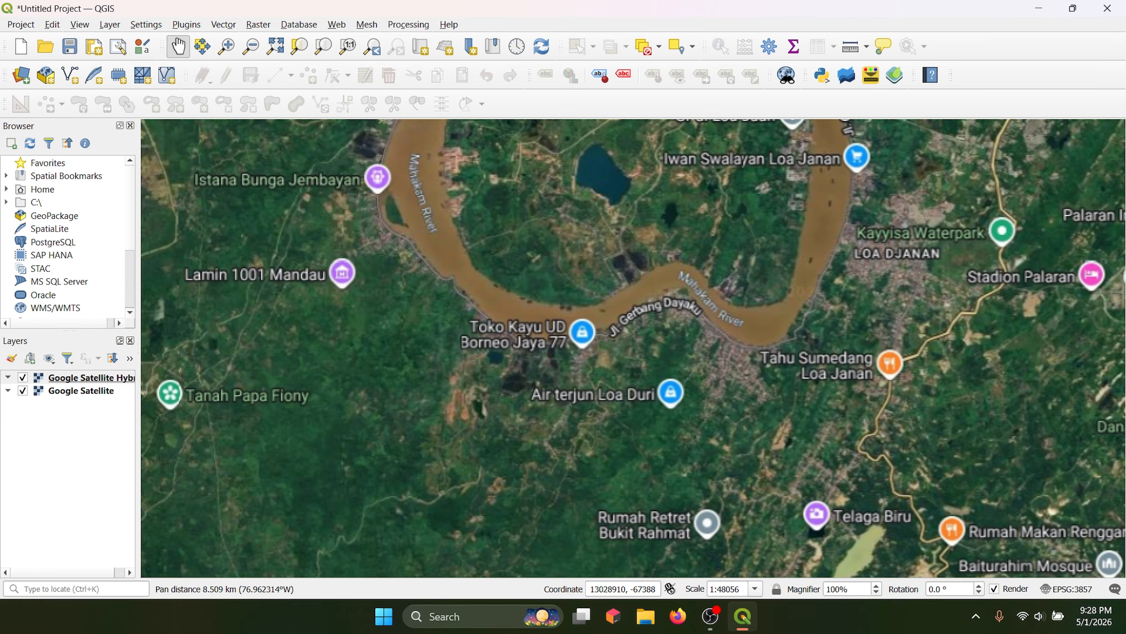
pyautogui.moveTo(550, 299); pyautogui.dragTo(559, 394)
pyautogui.scroll(1, 558, 394)
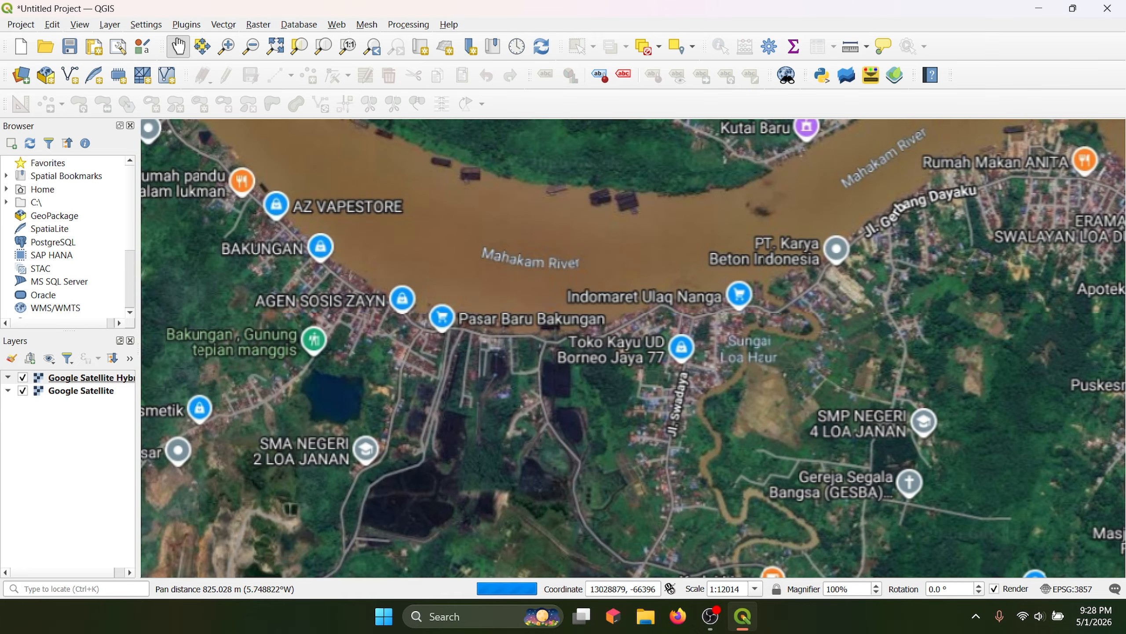
pyautogui.moveTo(338, 385); pyautogui.dragTo(409, 404)
pyautogui.moveTo(534, 409); pyautogui.dragTo(667, 440)
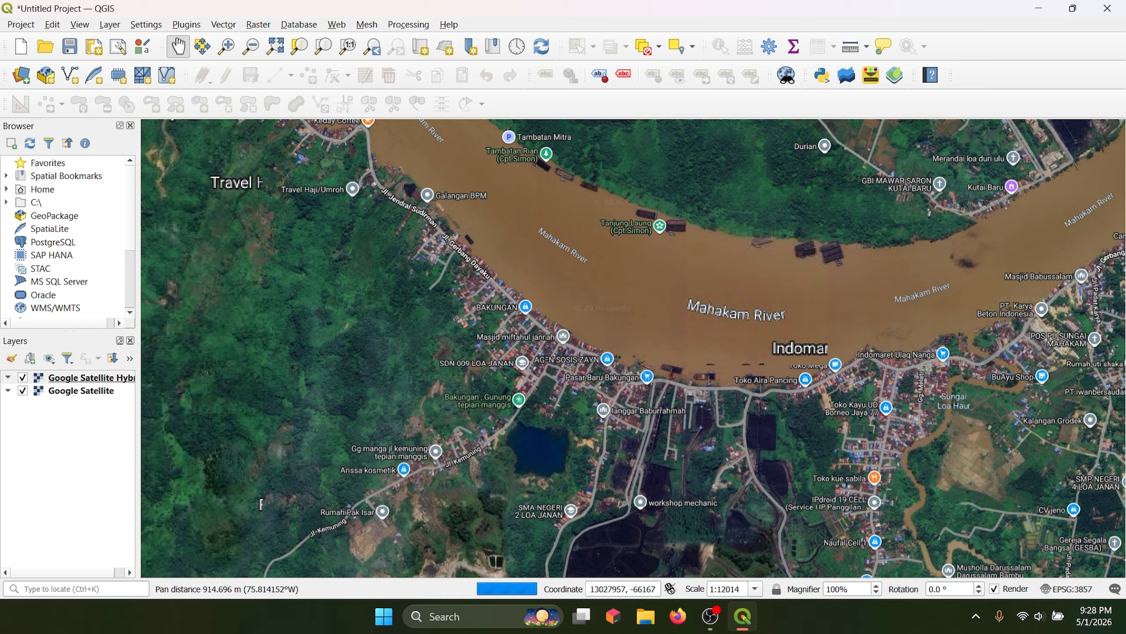
# - Examine the buildings, street names and place markers of the riverside settlement around Jl. Gerbang Dayaku and Gg. Sekumpul
pyautogui.scroll(1, 551, 393)
pyautogui.scroll(1, 554, 394)
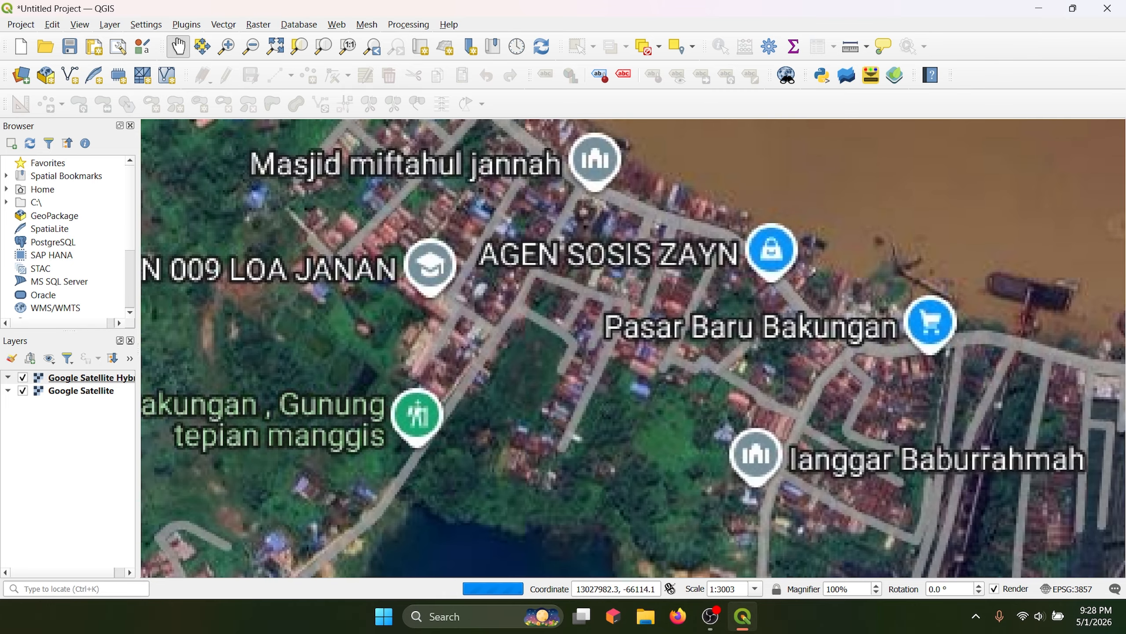
pyautogui.moveTo(584, 199); pyautogui.dragTo(579, 237)
pyautogui.scroll(1, 580, 237)
pyautogui.moveTo(616, 327); pyautogui.dragTo(605, 405)
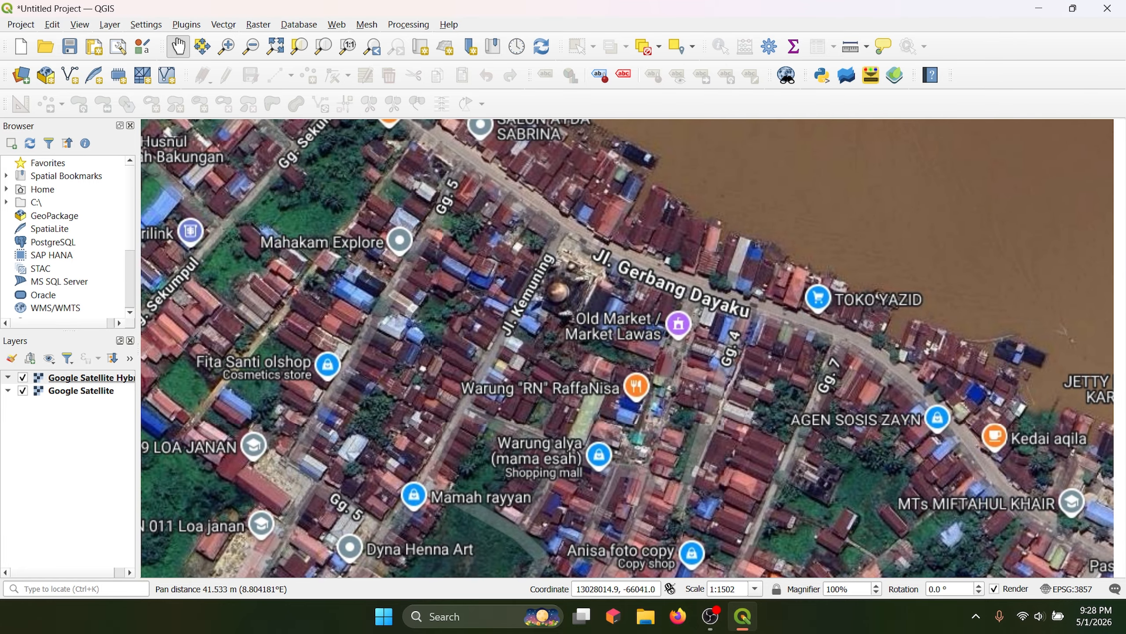
pyautogui.scroll(1, 605, 405)
pyautogui.moveTo(621, 345); pyautogui.dragTo(767, 348)
pyautogui.scroll(-1, 619, 323)
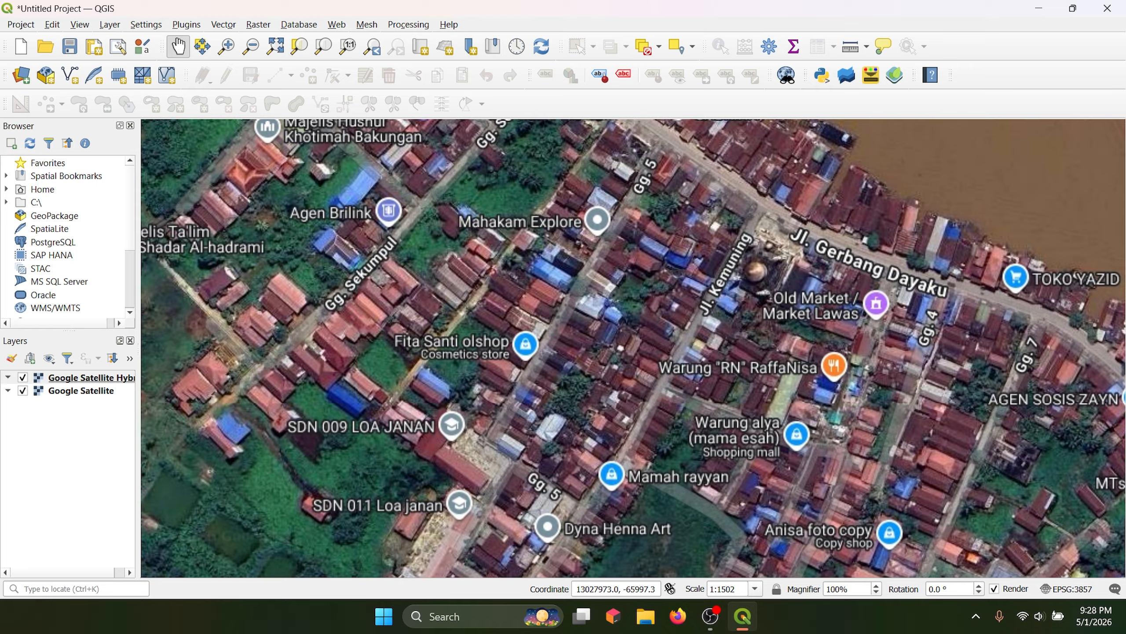
pyautogui.moveTo(620, 320); pyautogui.dragTo(613, 378)
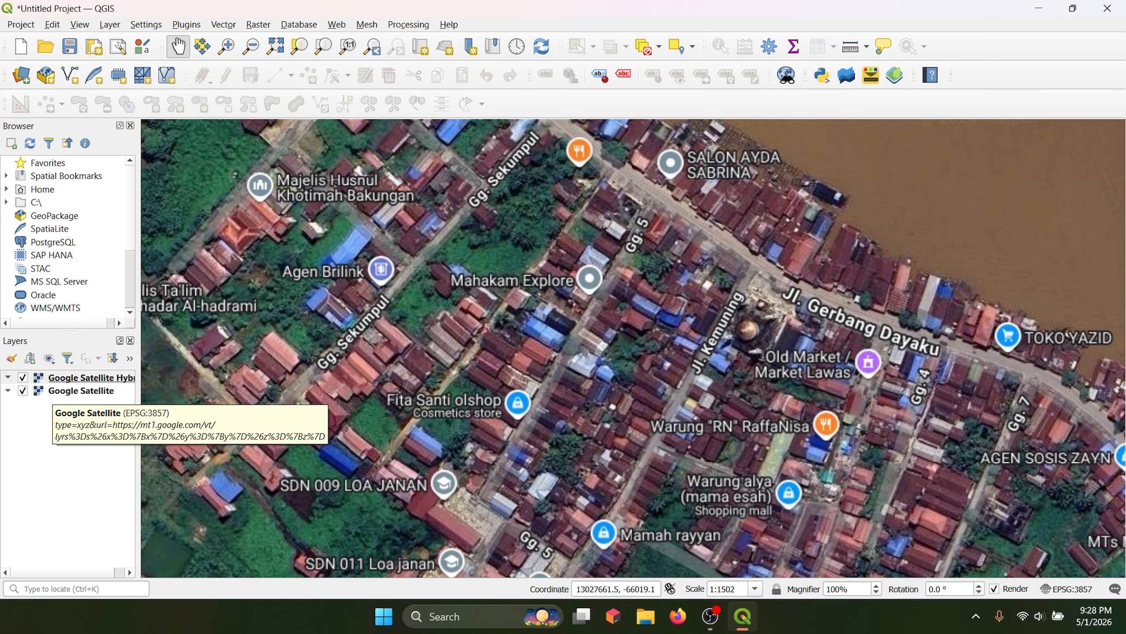
# - Remove the plain Google Satellite layer from the project
pyautogui.rightClick(38, 390)
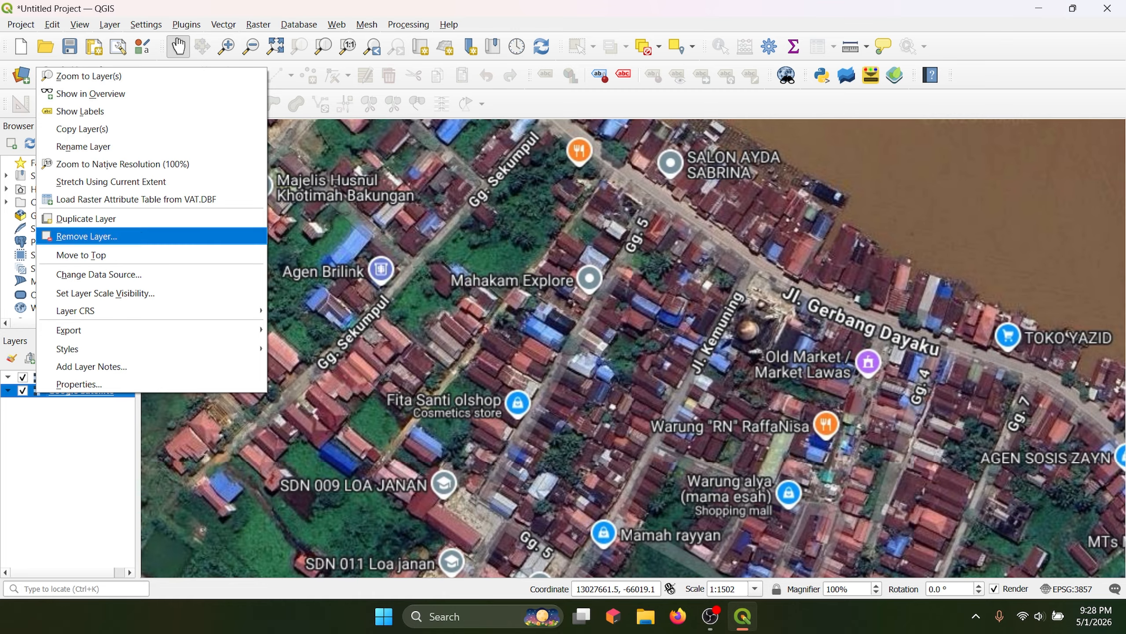
pyautogui.click(86, 236)
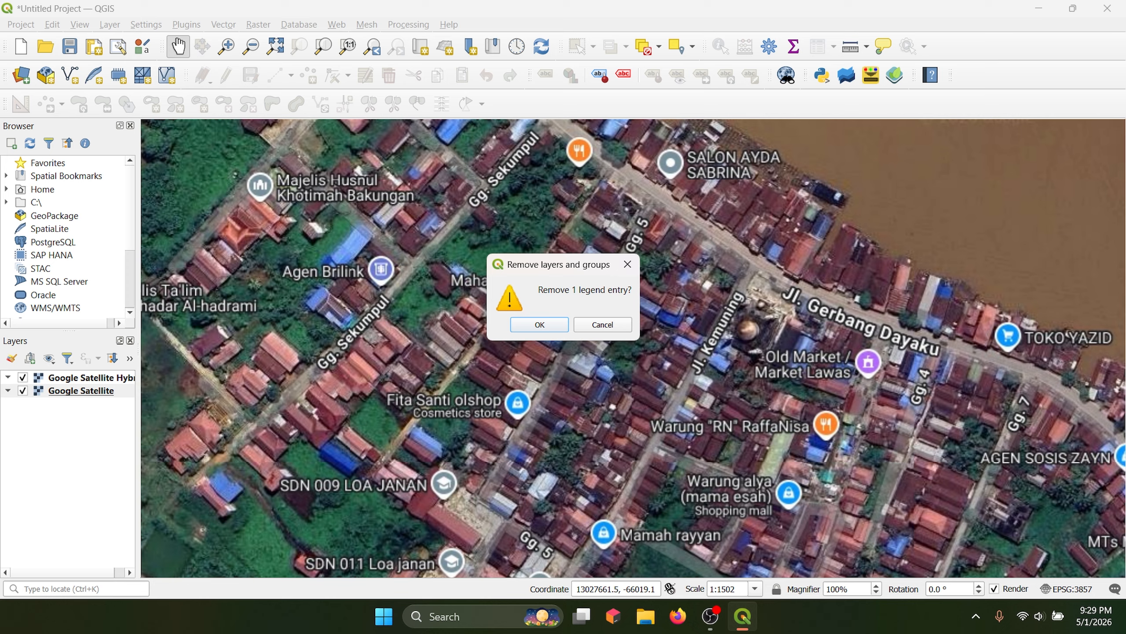
pyautogui.press('Return')
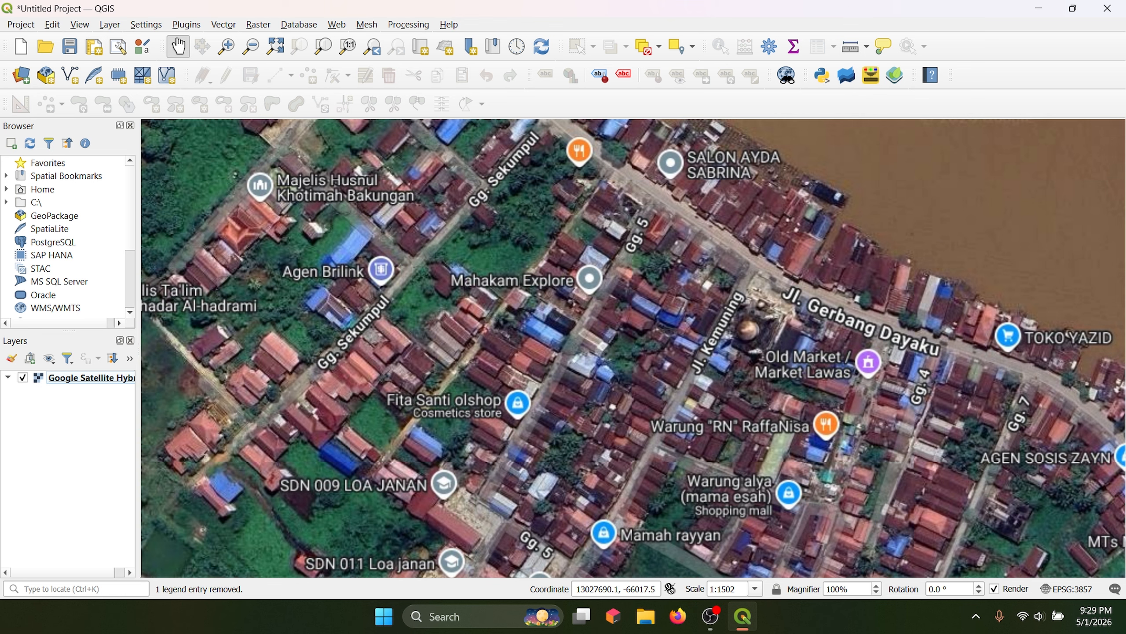
# - Start creating a new shapefile layer over the riverside settlement along Jl. Gerbang Dayaku
pyautogui.moveTo(634, 266); pyautogui.dragTo(566, 433)
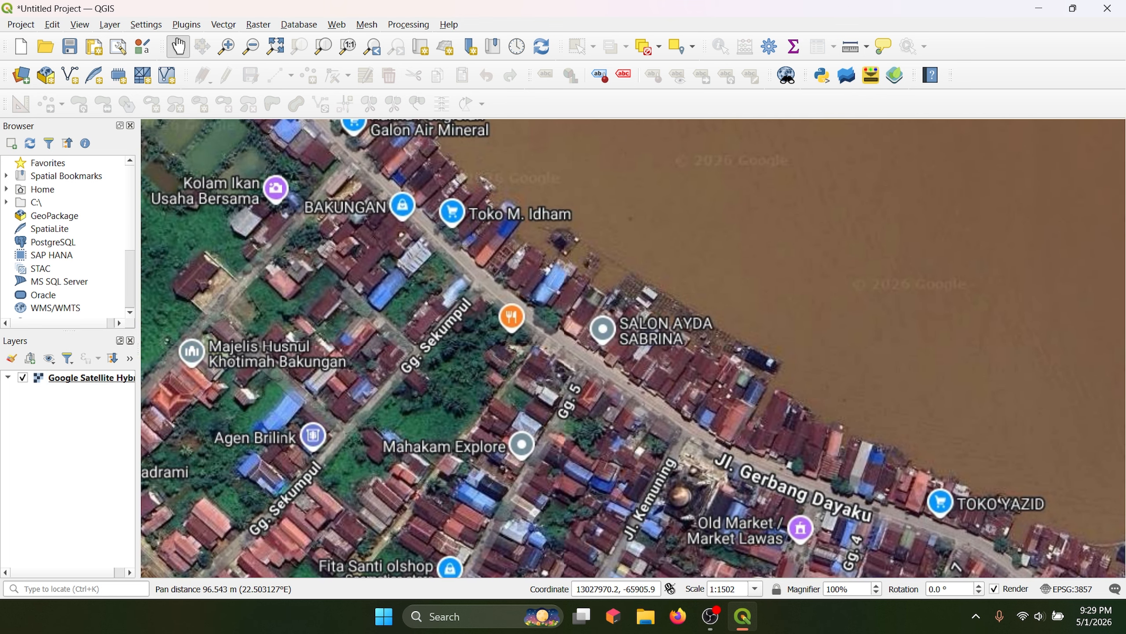
pyautogui.moveTo(634, 470); pyautogui.dragTo(636, 420)
pyautogui.scroll(2, 607, 307)
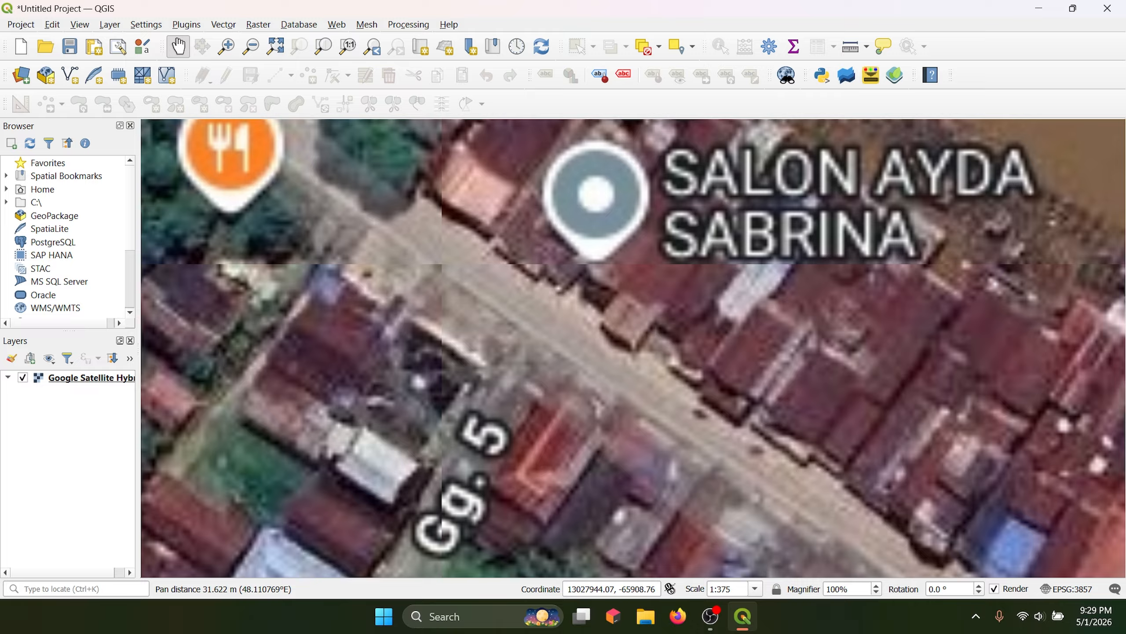
pyautogui.scroll(-3, 568, 412)
pyautogui.moveTo(571, 461); pyautogui.dragTo(656, 333)
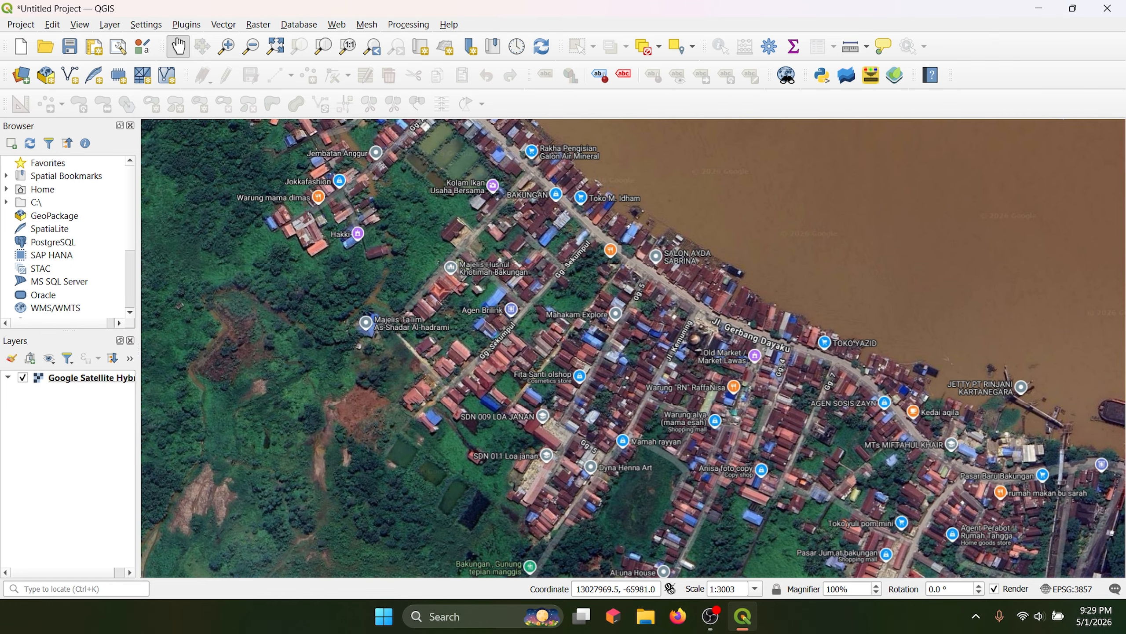
pyautogui.moveTo(725, 351); pyautogui.dragTo(590, 380)
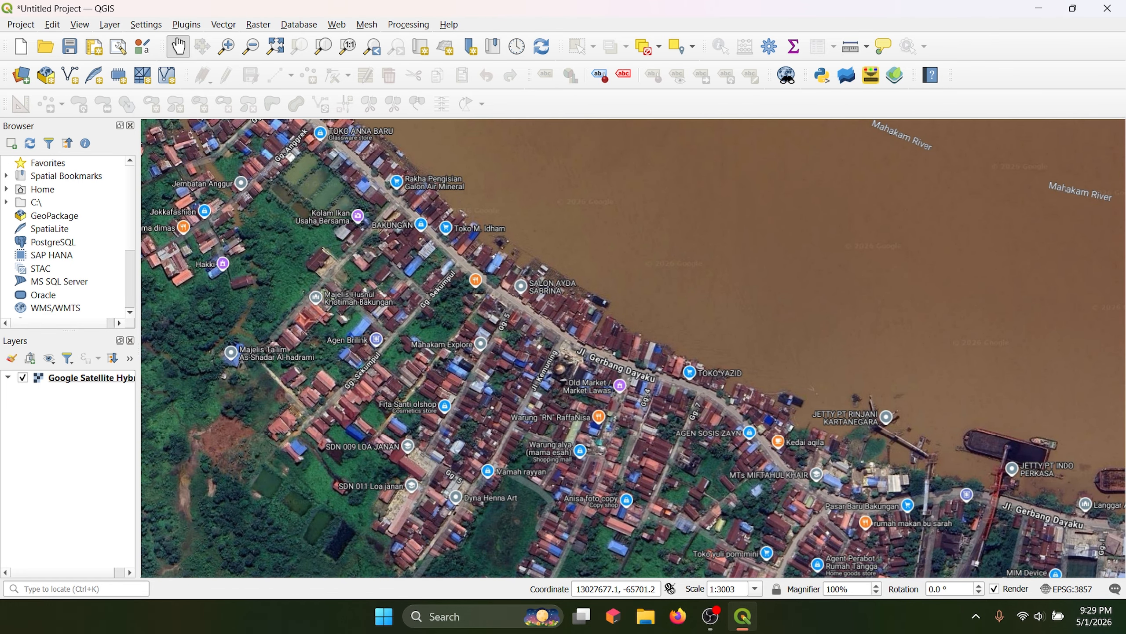
pyautogui.click(110, 25)
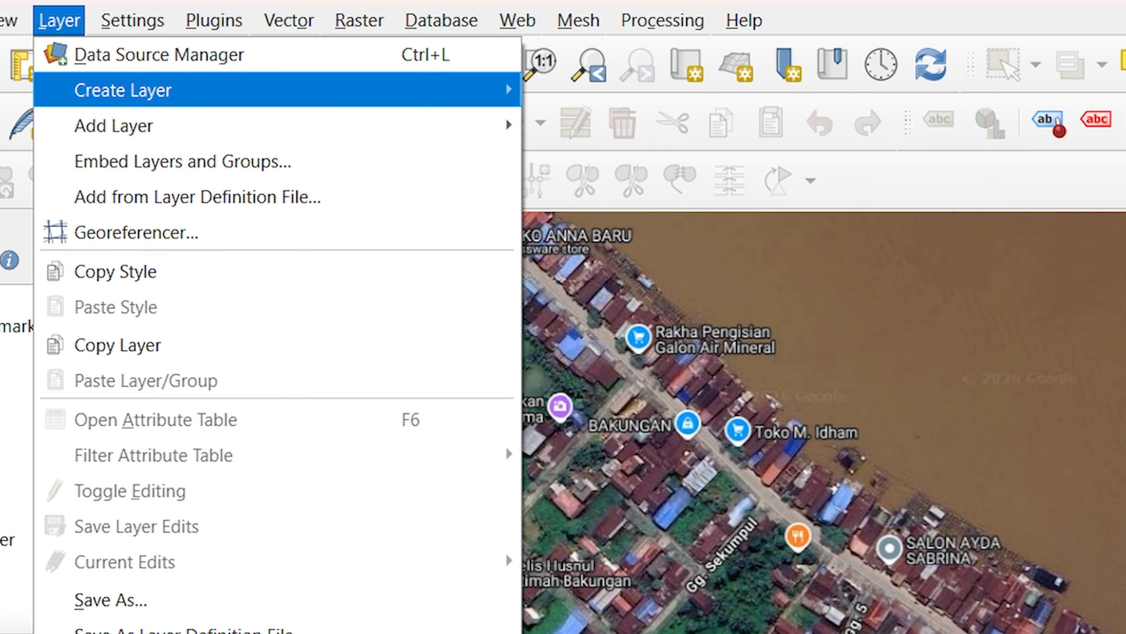
pyautogui.moveTo(133, 90)
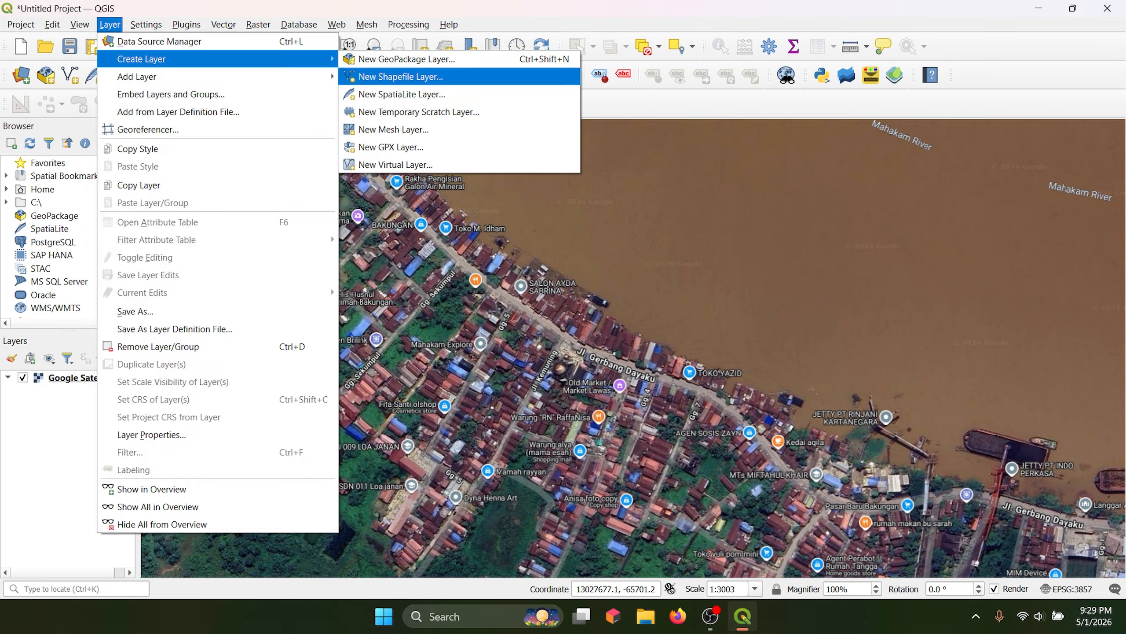
pyautogui.click(647, 125)
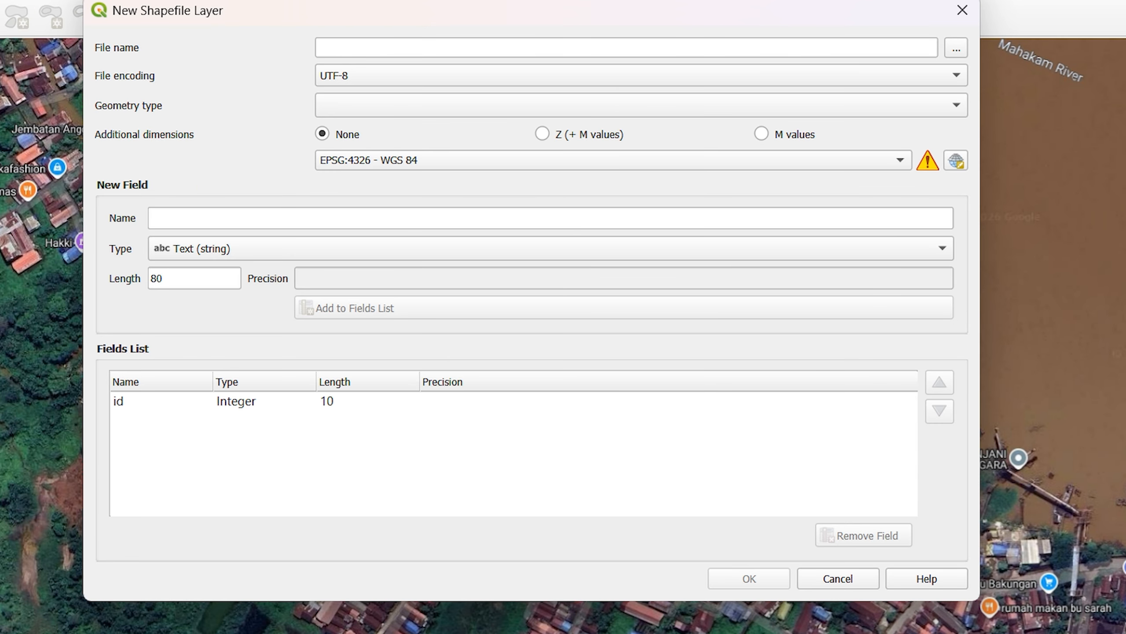
# - Review the file encodings, keeping UTF-8, and look through the geometry types available for the new shapefile
pyautogui.click(641, 75)
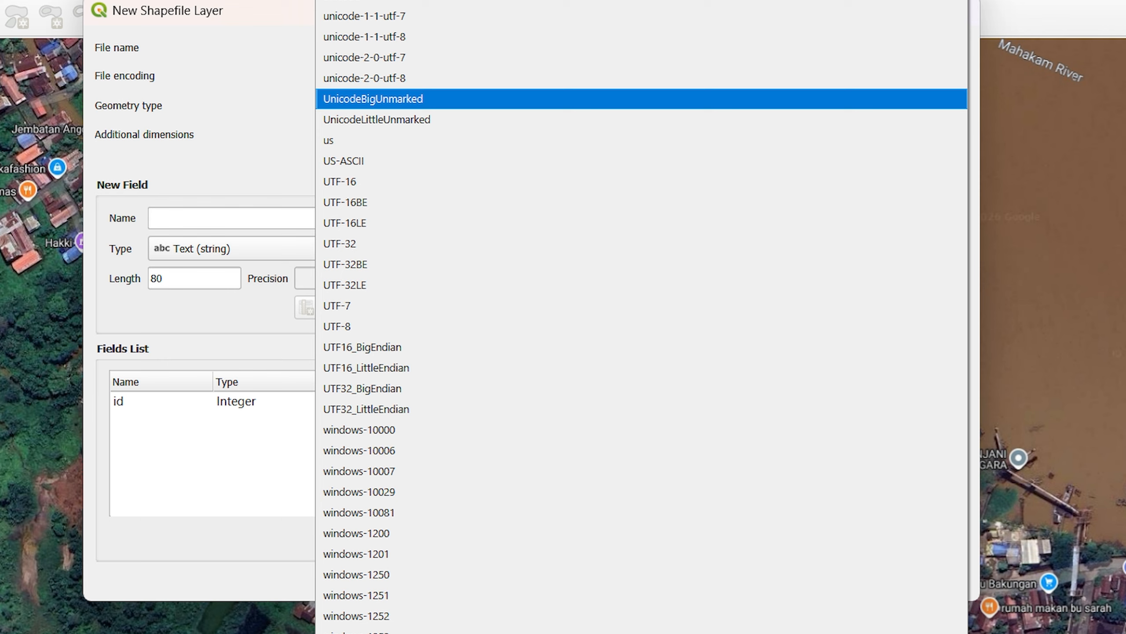
pyautogui.click(641, 326)
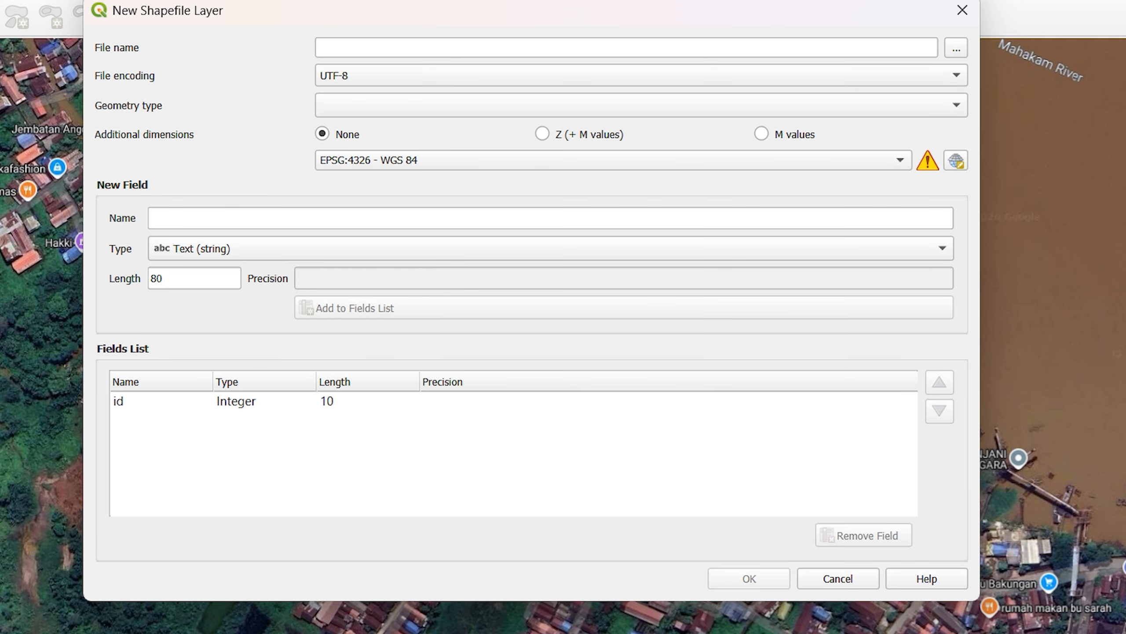
pyautogui.click(641, 105)
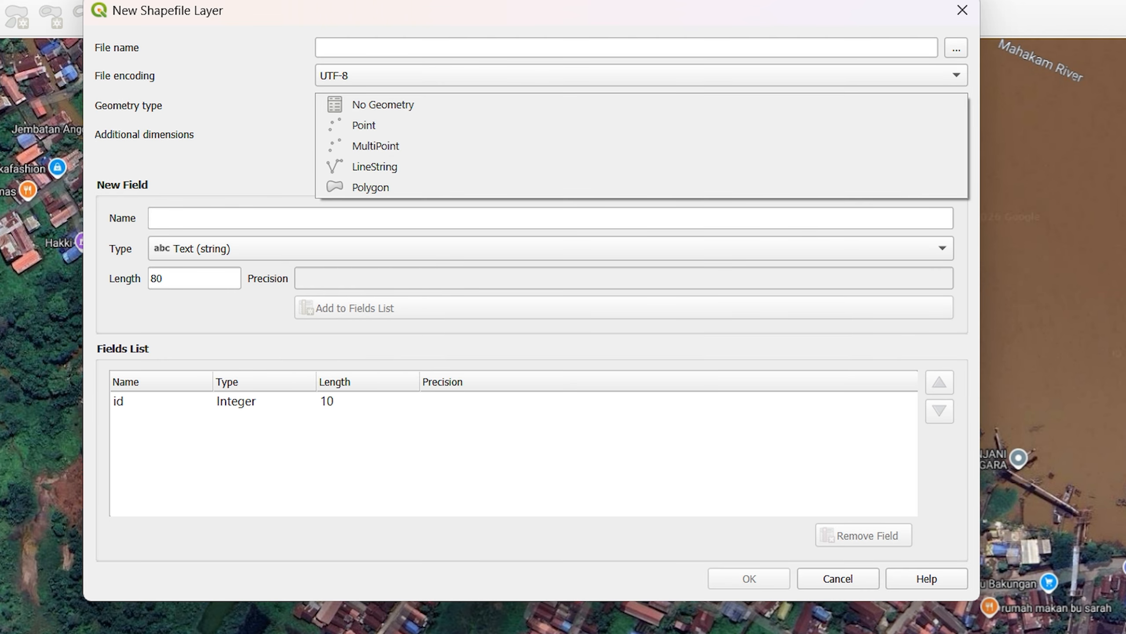
pyautogui.press('Escape')
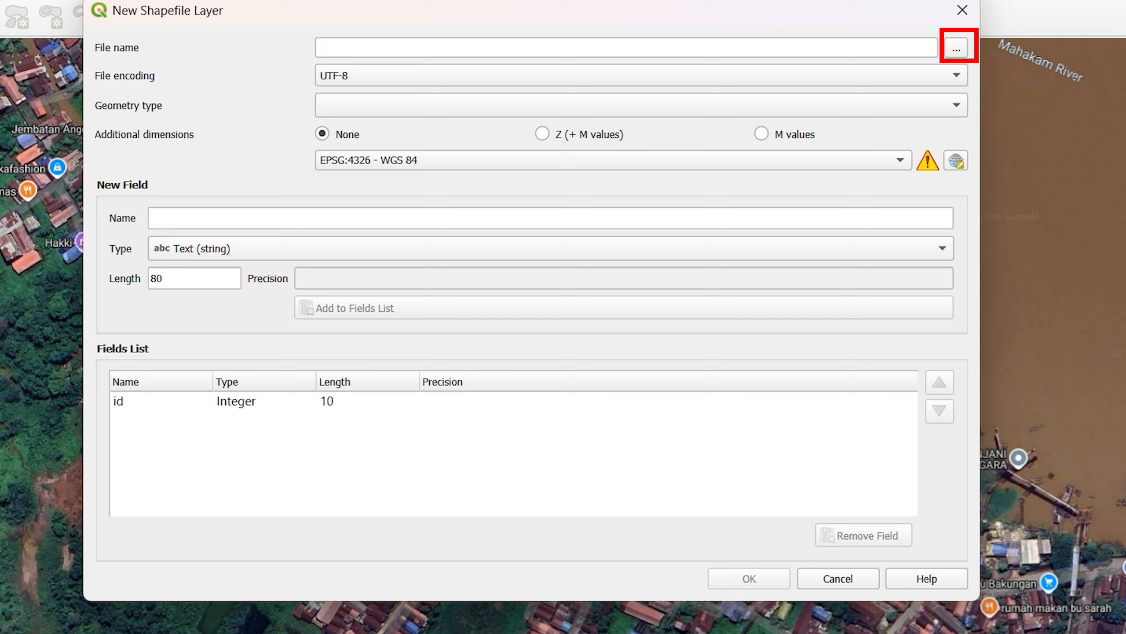
# - Browse for the shapefile's save location, go up to the Documents folder and look through its contents
pyautogui.click(956, 48)
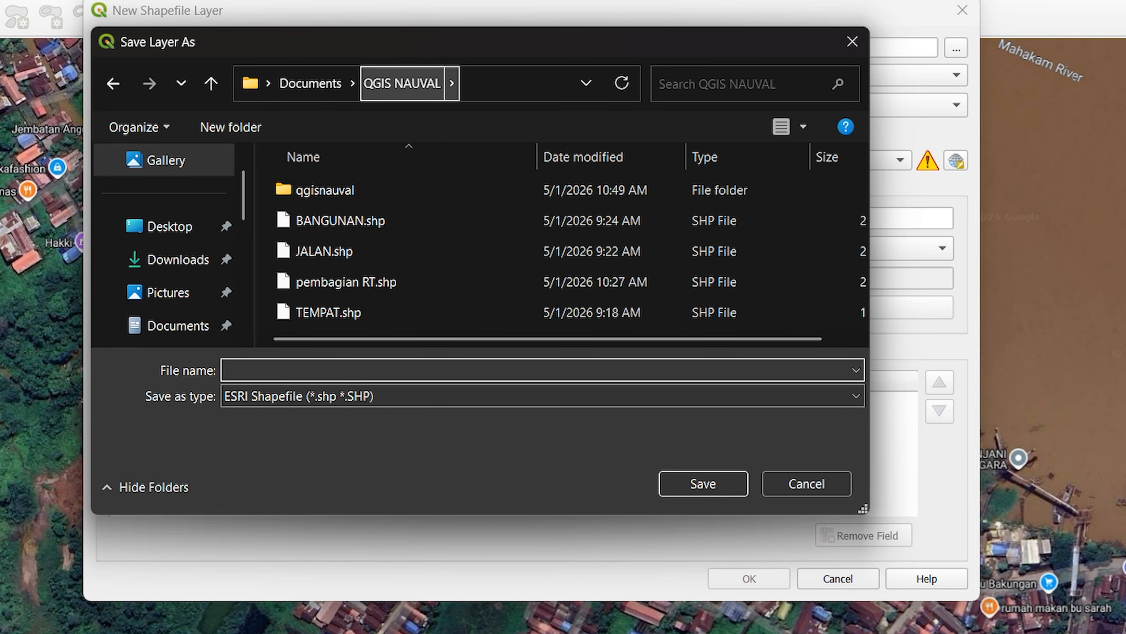
pyautogui.click(311, 84)
pyautogui.scroll(-1, 443, 232)
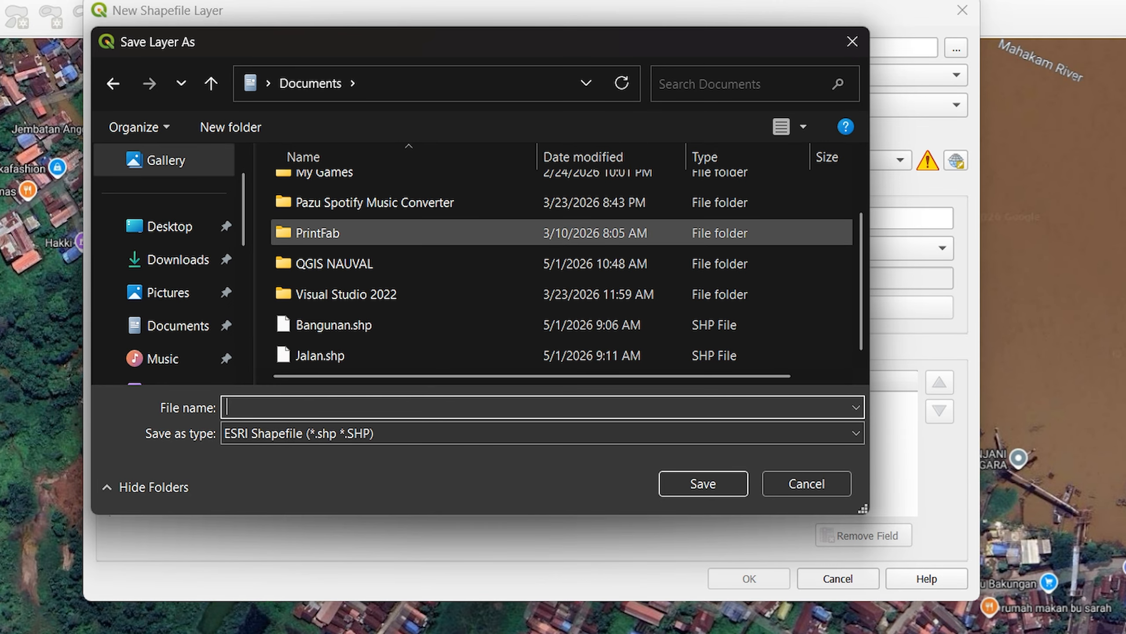
pyautogui.scroll(1, 382, 235)
pyautogui.scroll(-1, 382, 235)
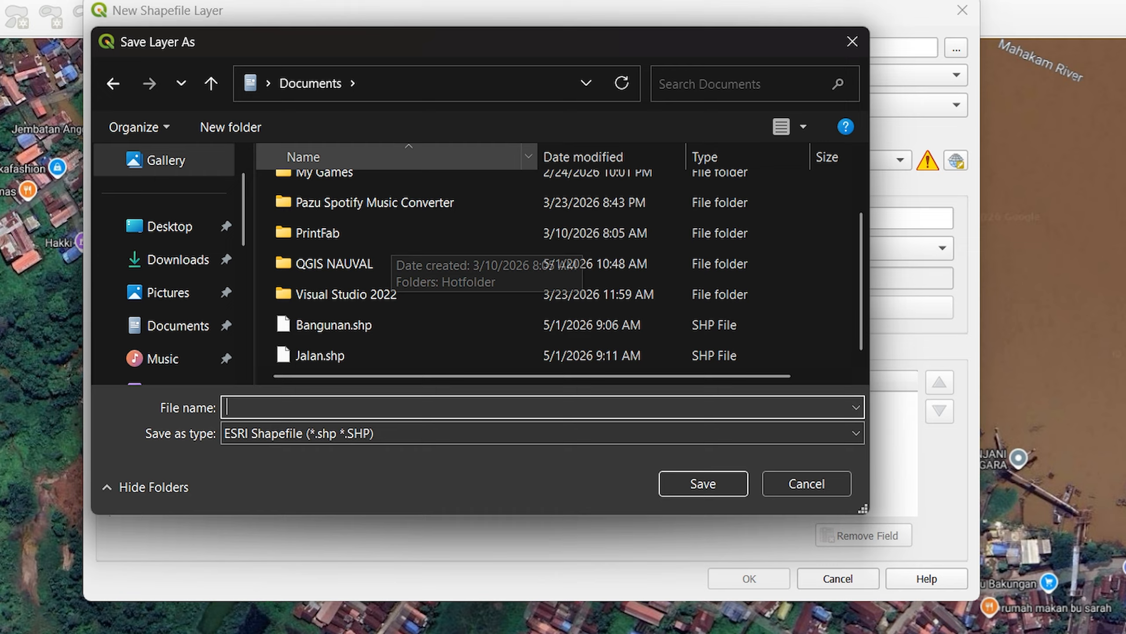
pyautogui.scroll(1, 444, 251)
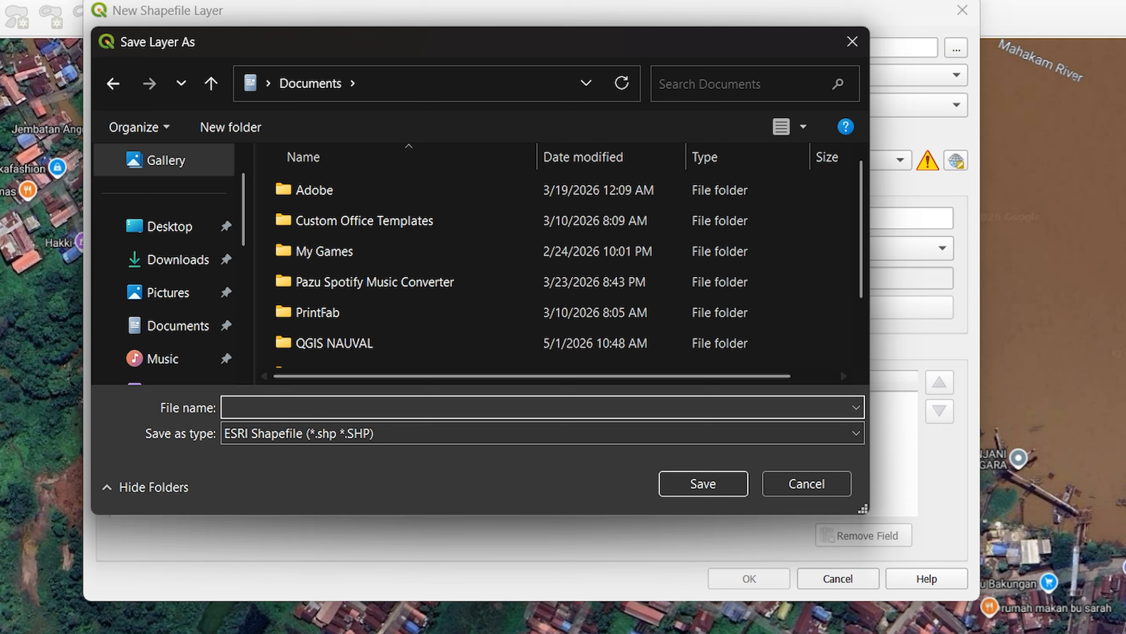
pyautogui.click(488, 433)
pyautogui.click(488, 433)
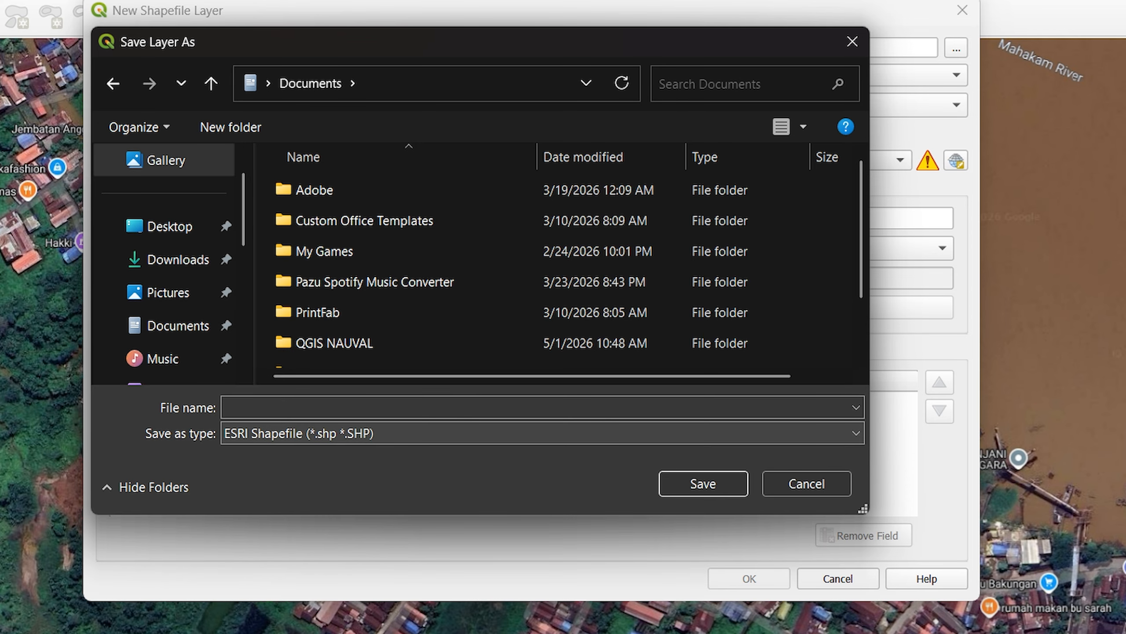
pyautogui.scroll(-1, 444, 253)
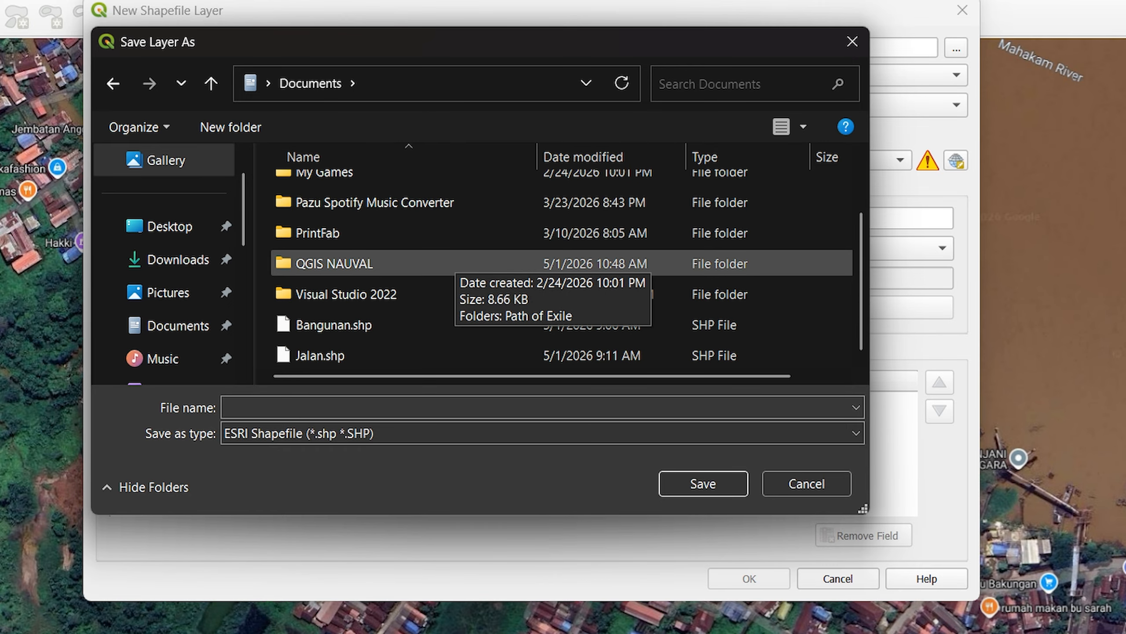
pyautogui.scroll(1, 444, 253)
pyautogui.scroll(-1, 444, 257)
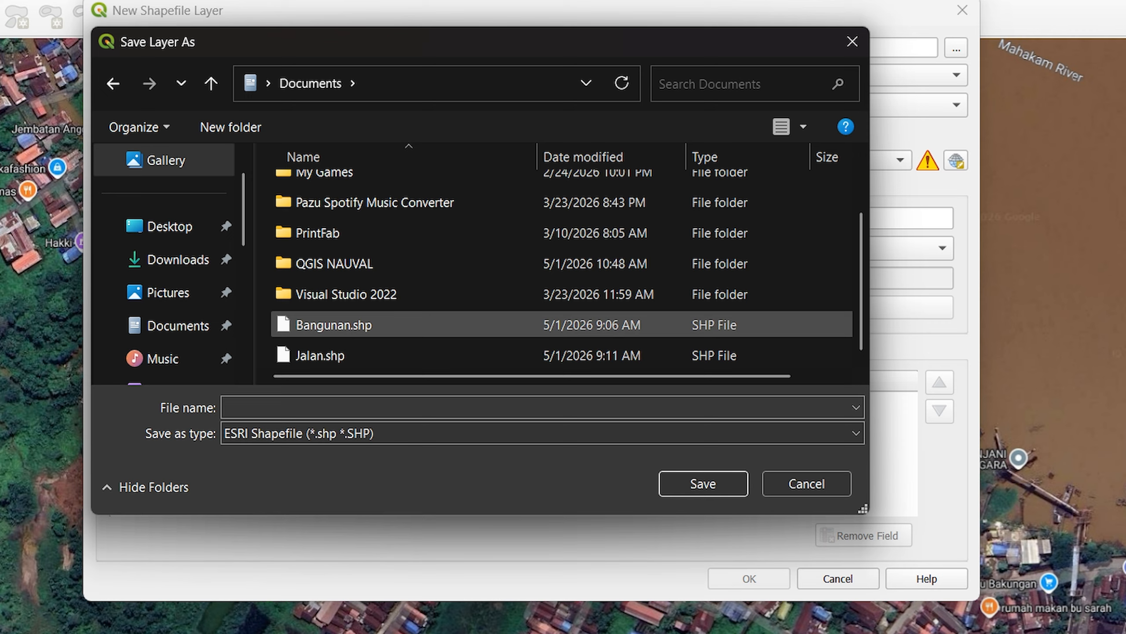
# - Create a folder named Tutorial in Documents and open it as the shapefile's save location
pyautogui.hotkey('ctrl', 'shift', 'n')
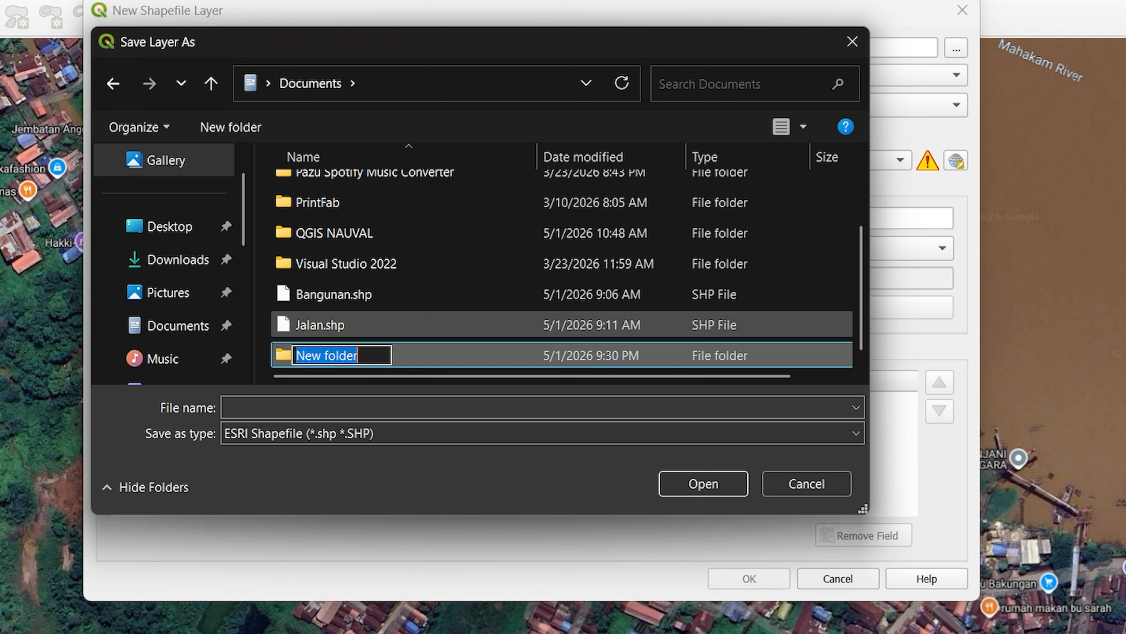
pyautogui.write('tutup')
pyautogui.press('BackSpace')
pyautogui.press('BackSpace')
pyautogui.press('BackSpace')
pyautogui.press('BackSpace')
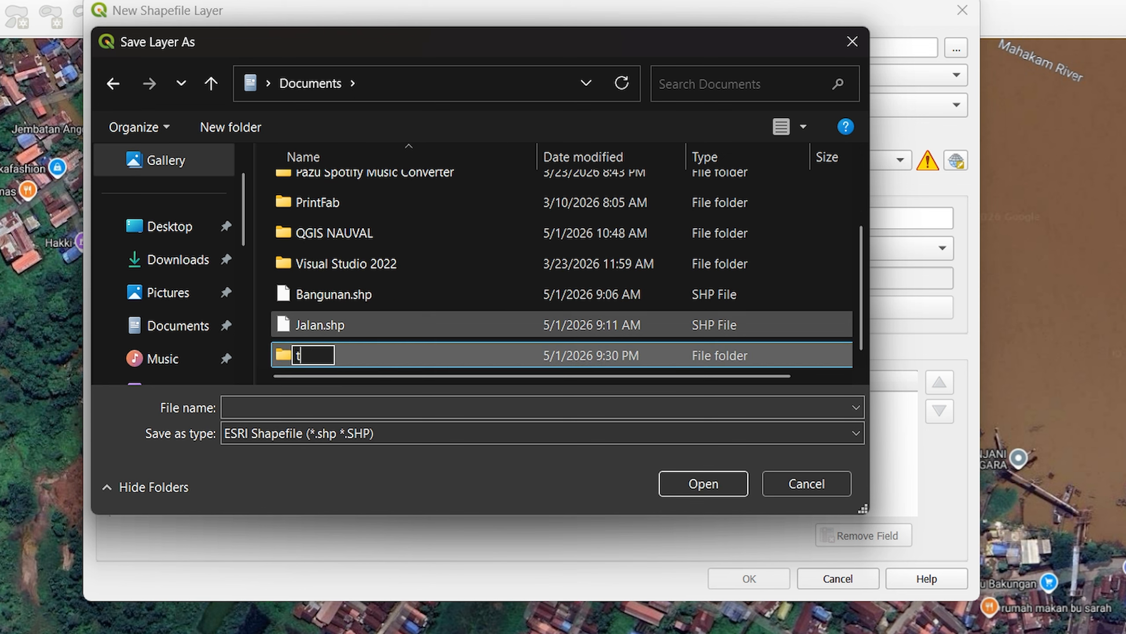
pyautogui.press('BackSpace')
pyautogui.write('Tutori')
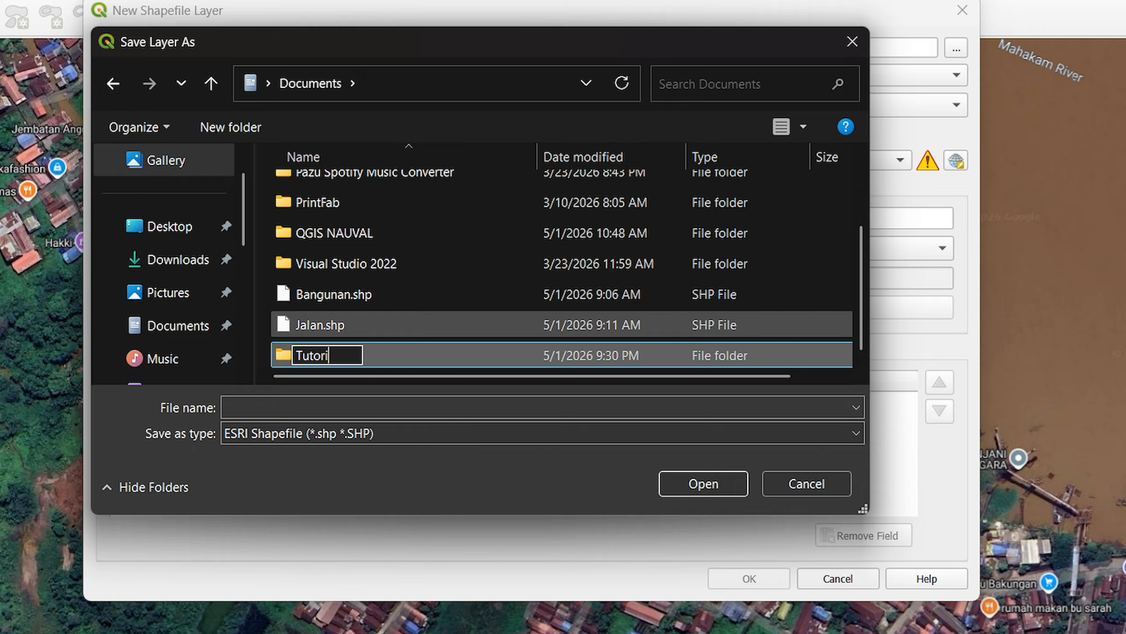
pyautogui.write('al')
pyautogui.press('Return')
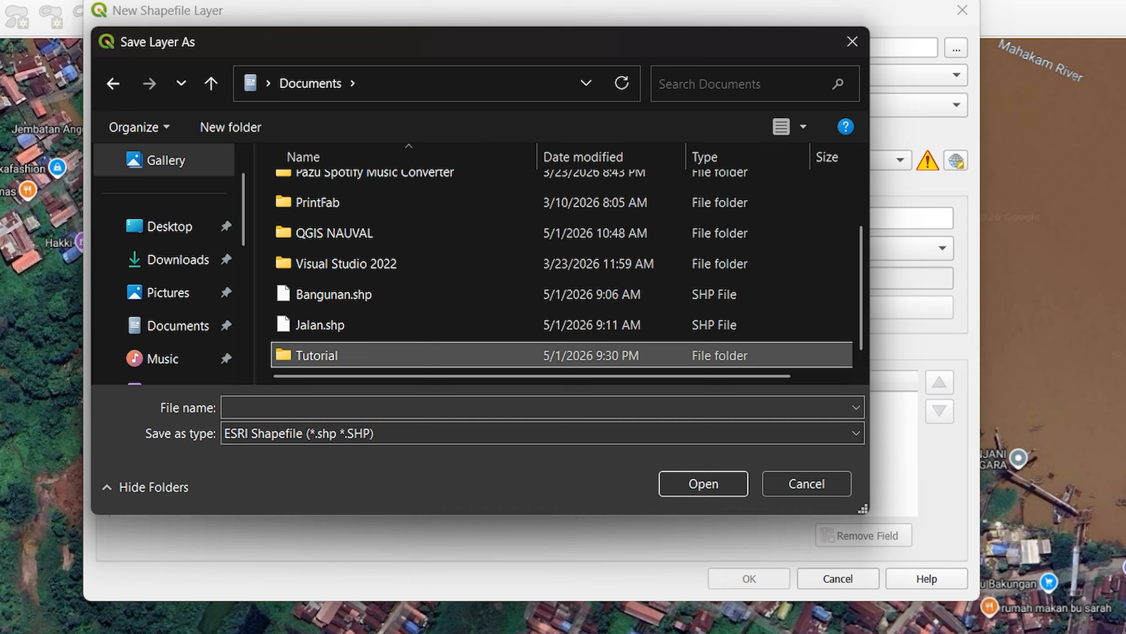
pyautogui.press('Return')
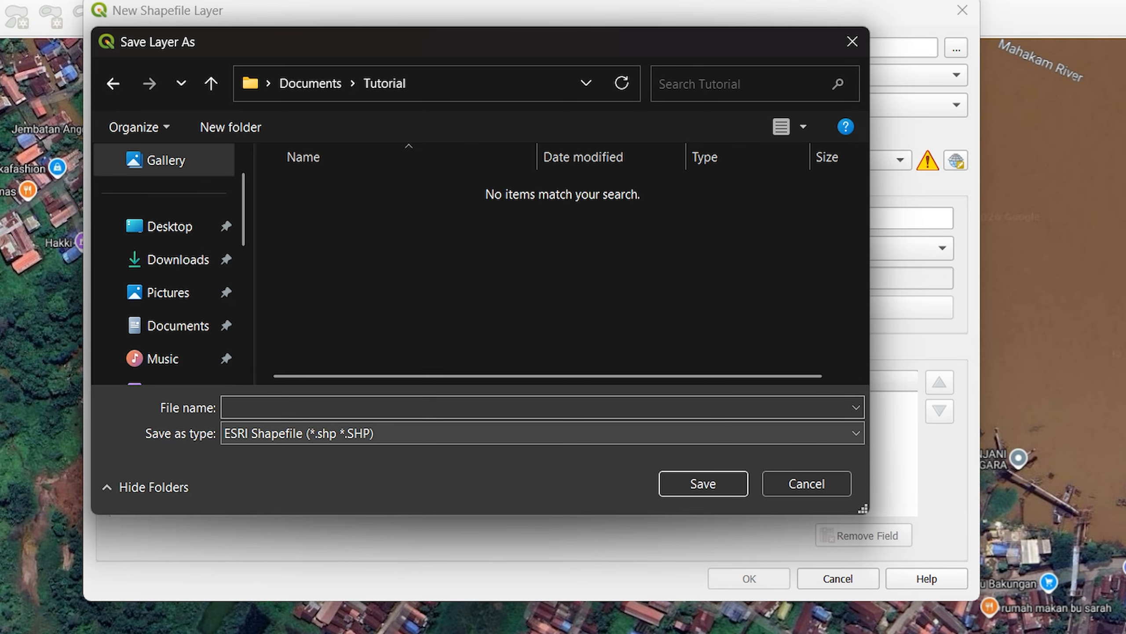
# - Name the new shapefile Jalan and save it in the Tutorial folder
pyautogui.click(532, 407)
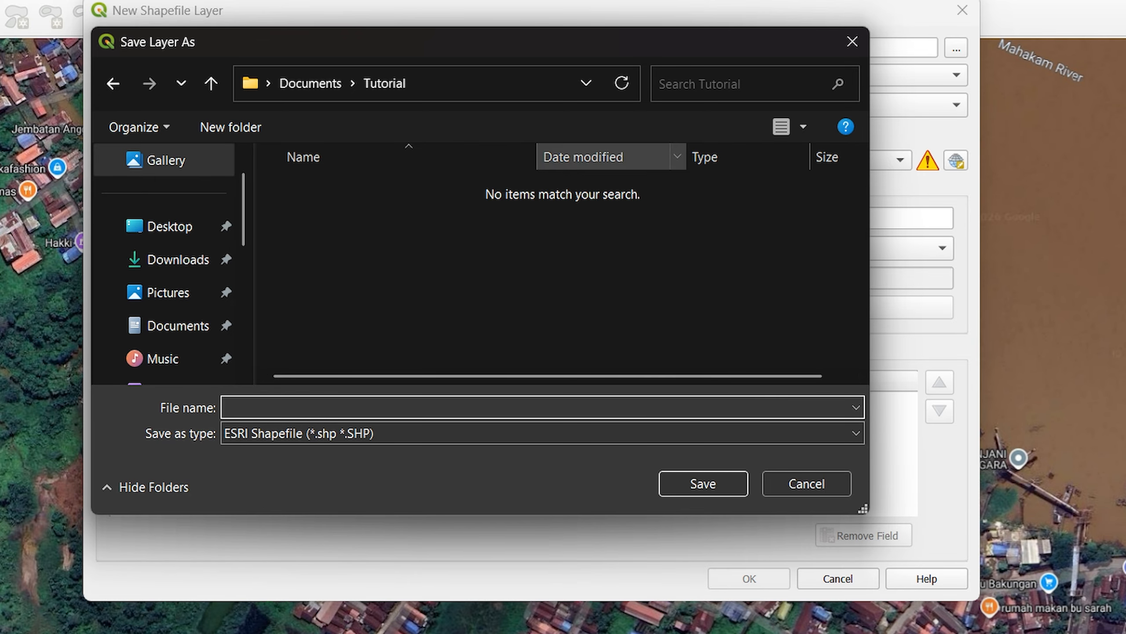
pyautogui.moveTo(630, 27); pyautogui.dragTo(630, 33)
pyautogui.moveTo(480, 47); pyautogui.dragTo(507, 181)
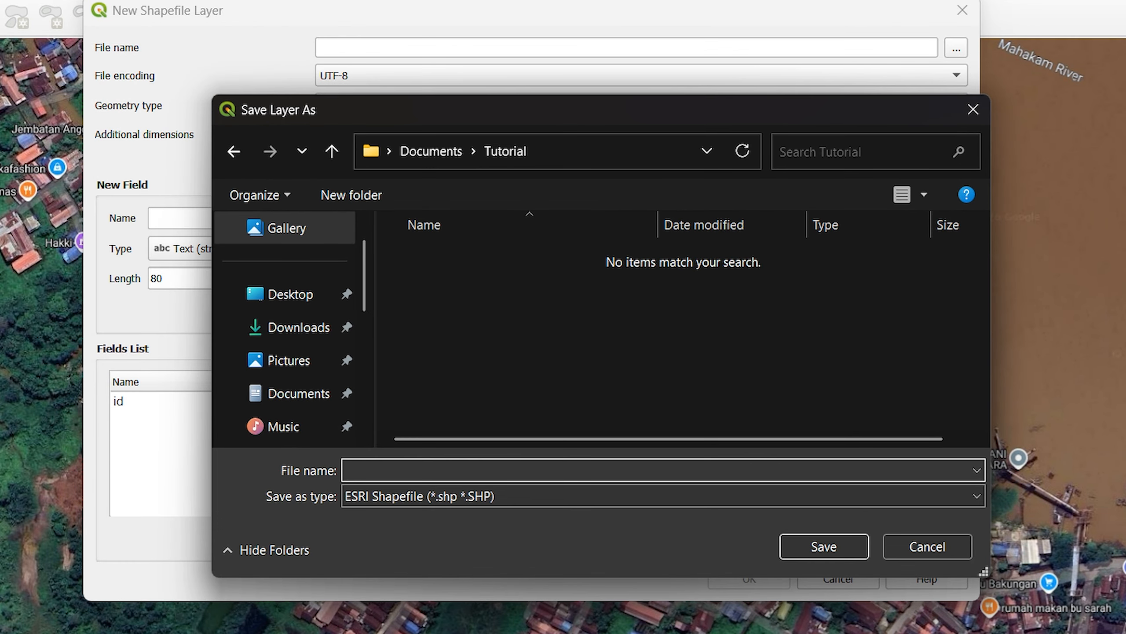
pyautogui.write('Jala')
pyautogui.write('n')
pyautogui.press('BackSpace')
pyautogui.write('n')
pyautogui.press('Return')
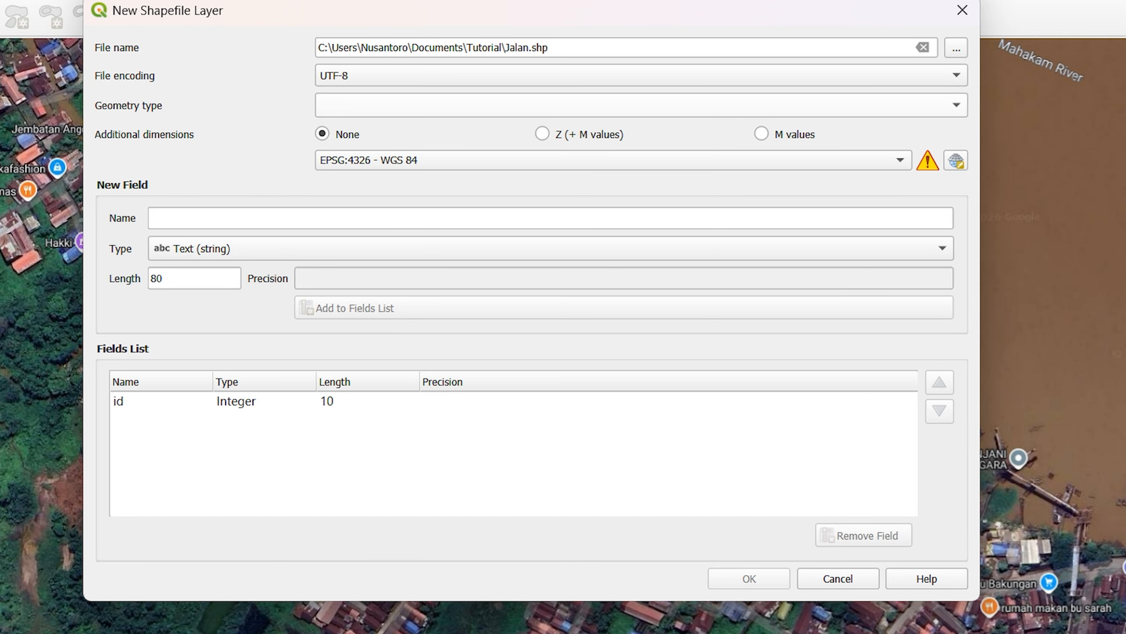
# - Set the Jalan shapefile's geometry type to LineString and add a text field named Nama before creating the layer
pyautogui.click(641, 105)
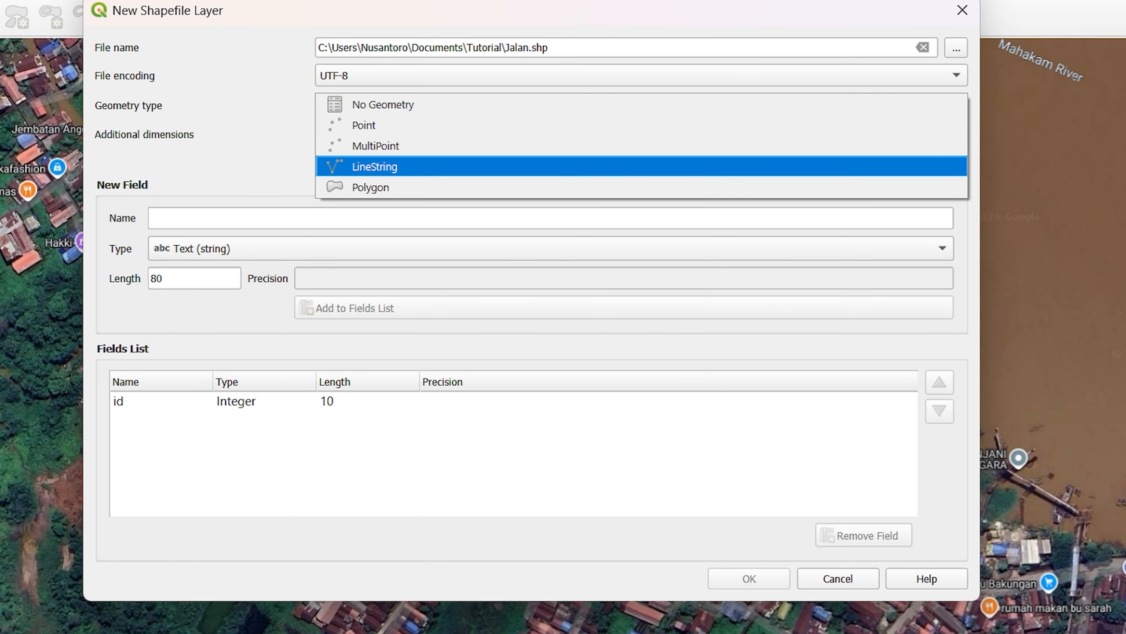
pyautogui.press('Return')
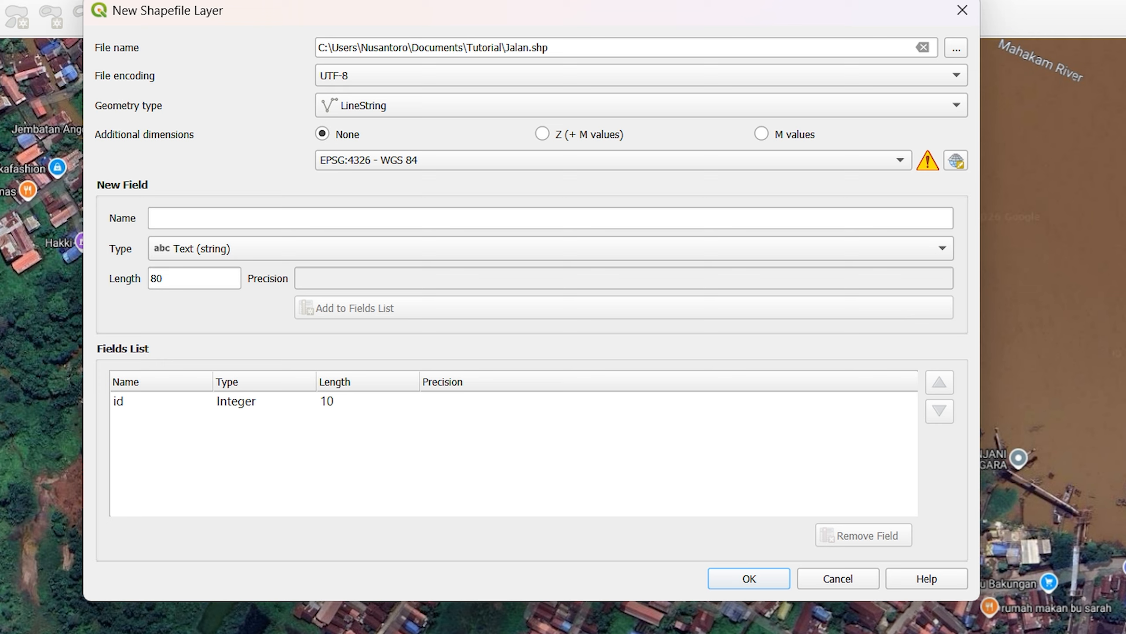
pyautogui.click(152, 217)
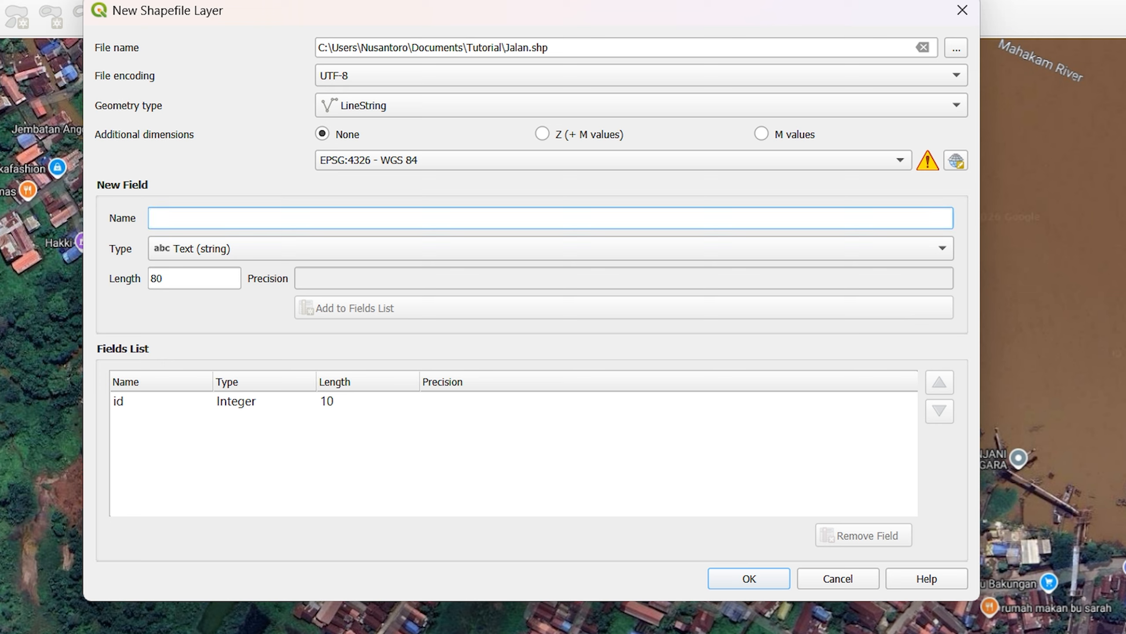
pyautogui.write('Nama')
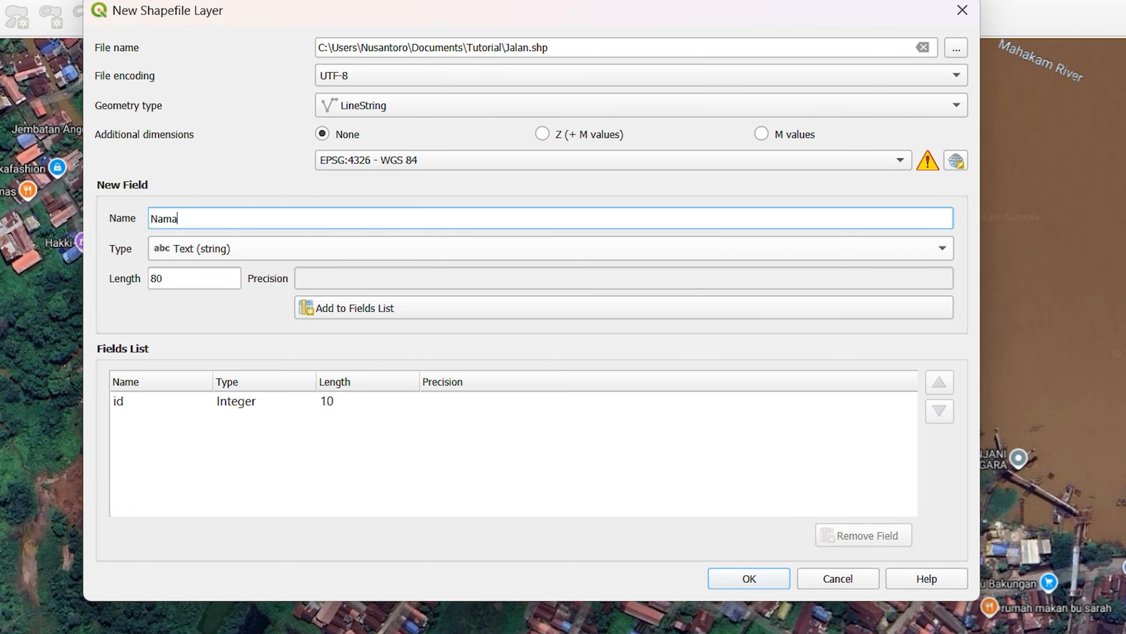
pyautogui.click(551, 249)
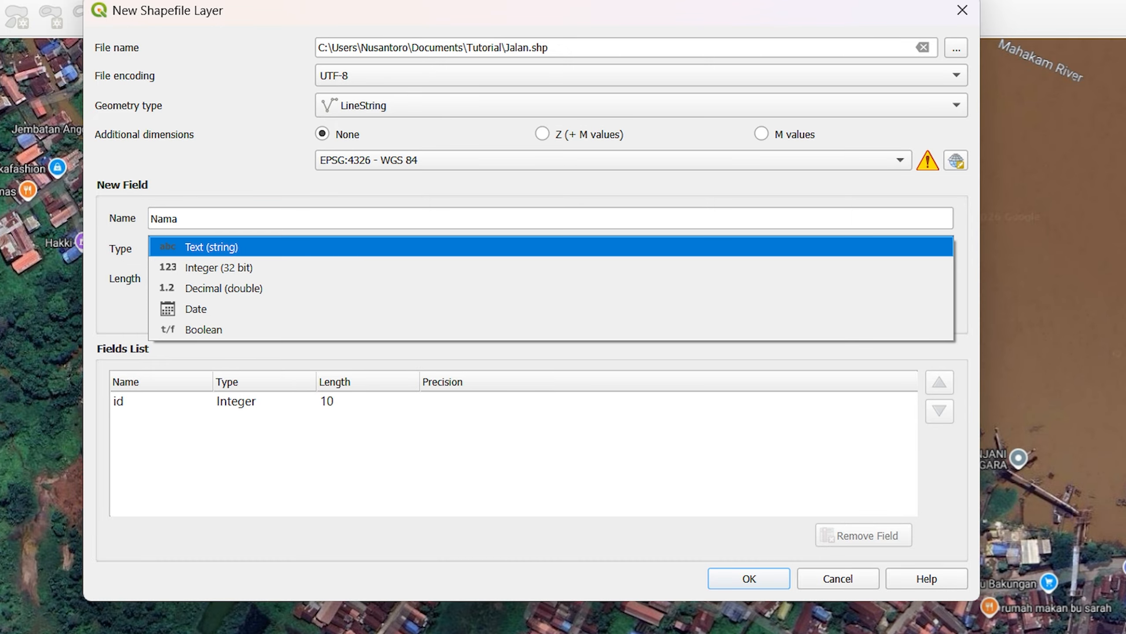
pyautogui.click(551, 247)
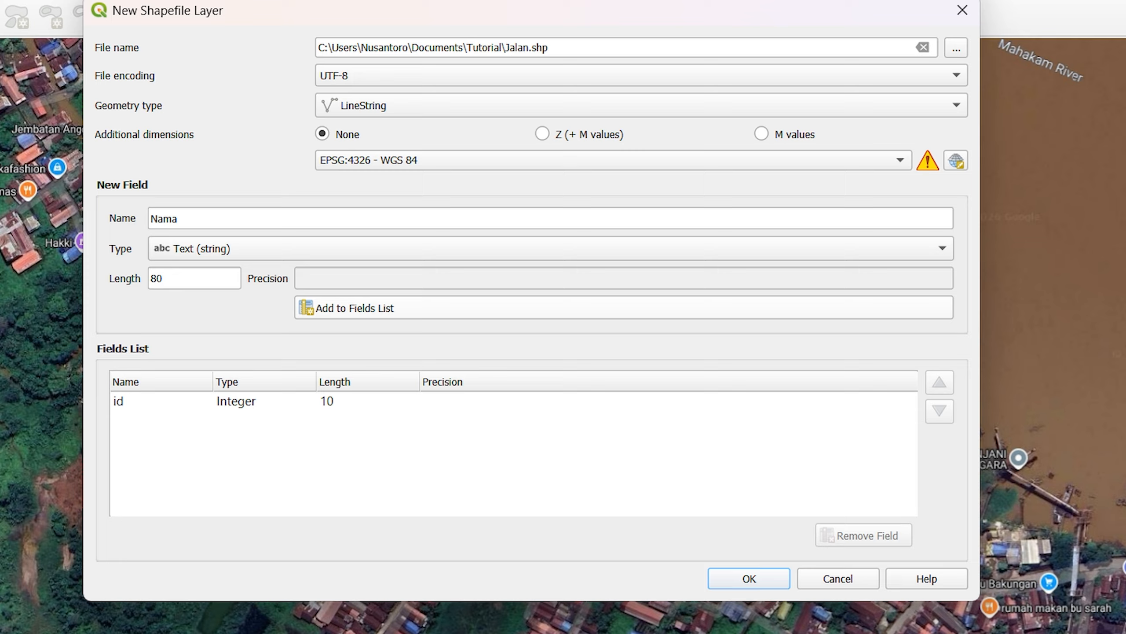
pyautogui.click(624, 307)
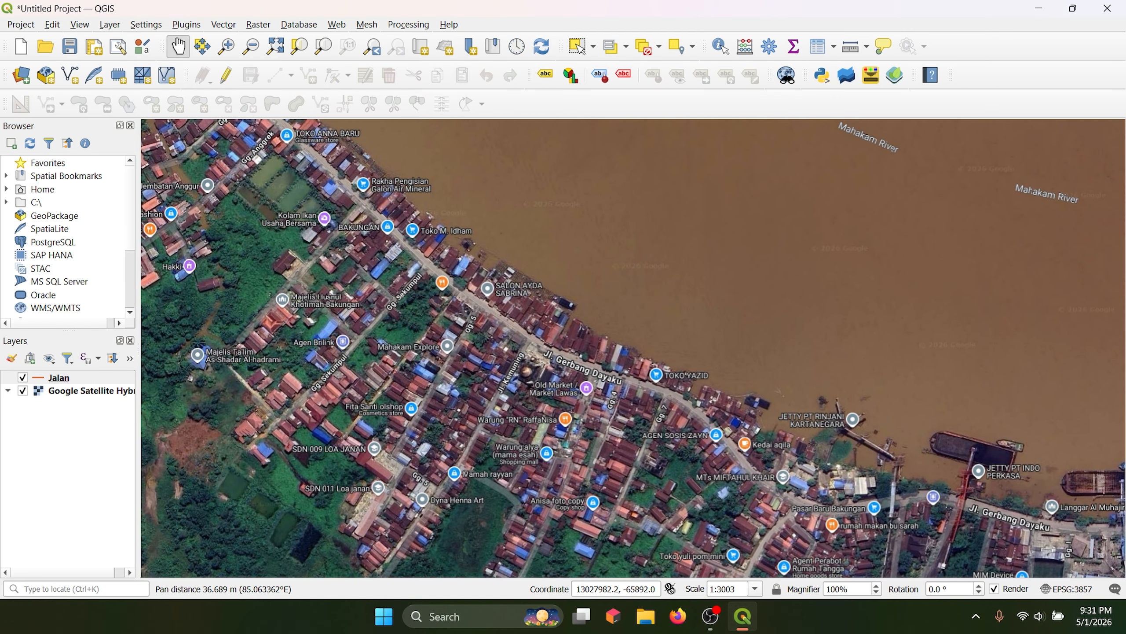
# - Enable editing on the Jalan layer and start adding a line feature where Jl. Jendral Sudirman meets Jl. Gerbang Dayaku
pyautogui.scroll(2, 473, 301)
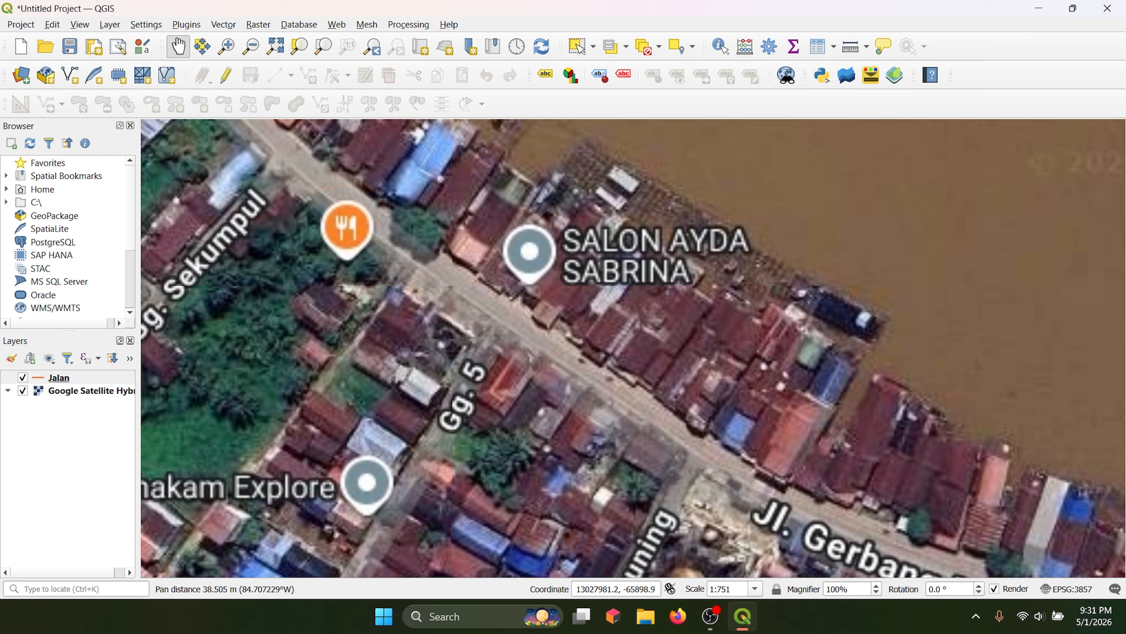
pyautogui.scroll(-3, 622, 329)
pyautogui.moveTo(529, 289); pyautogui.dragTo(591, 392)
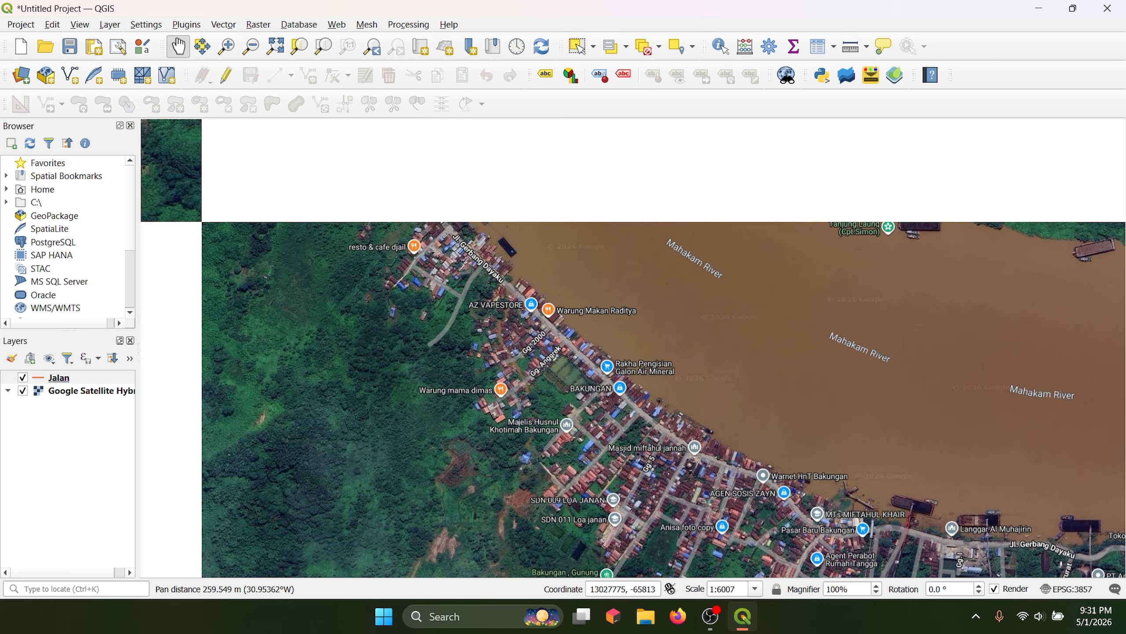
pyautogui.moveTo(519, 377); pyautogui.dragTo(578, 438)
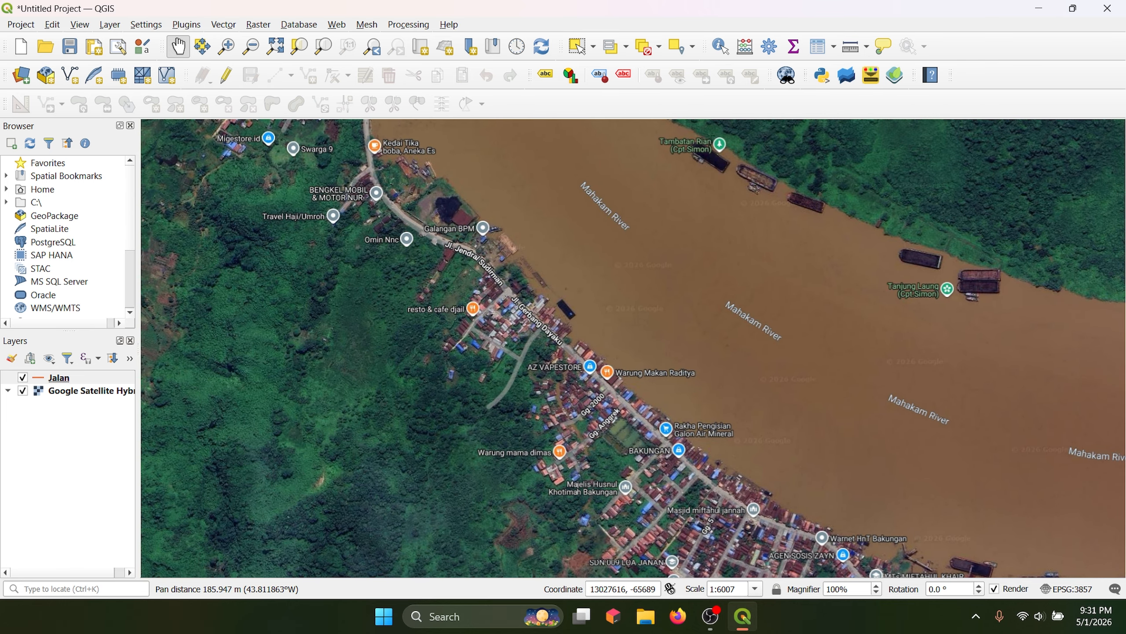
pyautogui.moveTo(571, 389); pyautogui.dragTo(593, 409)
pyautogui.scroll(1, 592, 410)
pyautogui.moveTo(509, 314); pyautogui.dragTo(593, 464)
pyautogui.scroll(1, 508, 352)
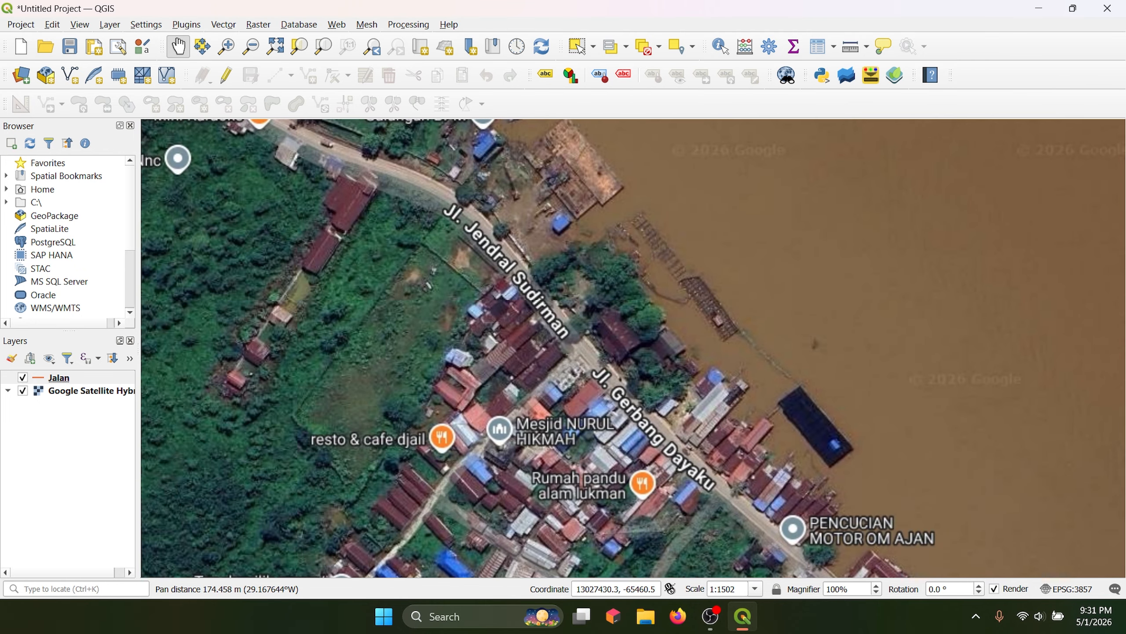
pyautogui.scroll(1, 510, 356)
pyautogui.moveTo(634, 348); pyautogui.dragTo(546, 342)
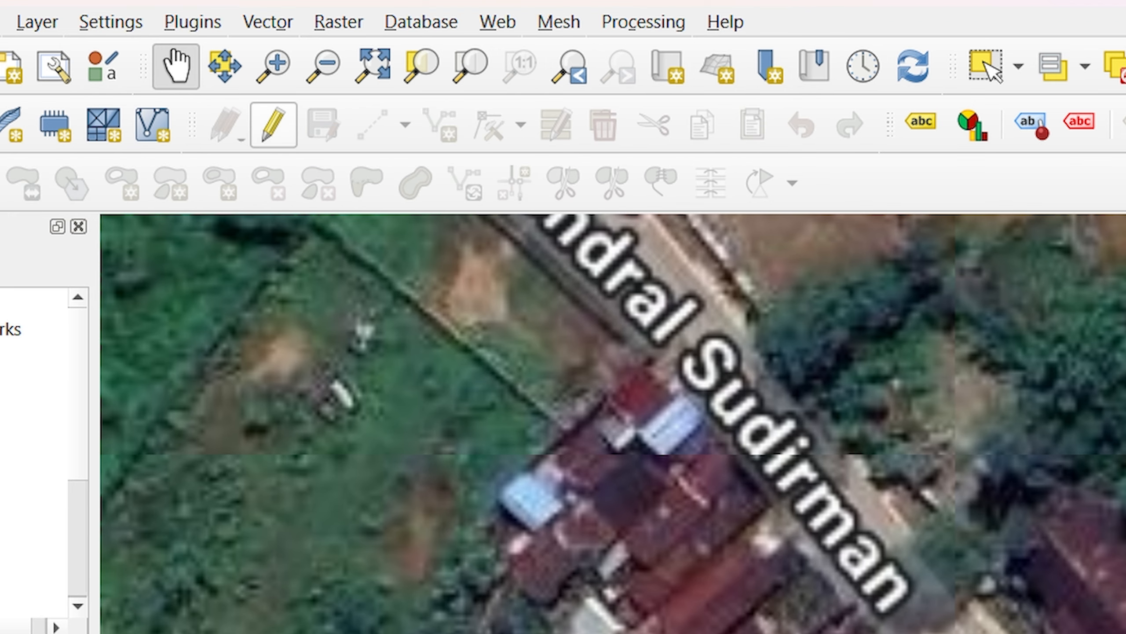
pyautogui.click(272, 124)
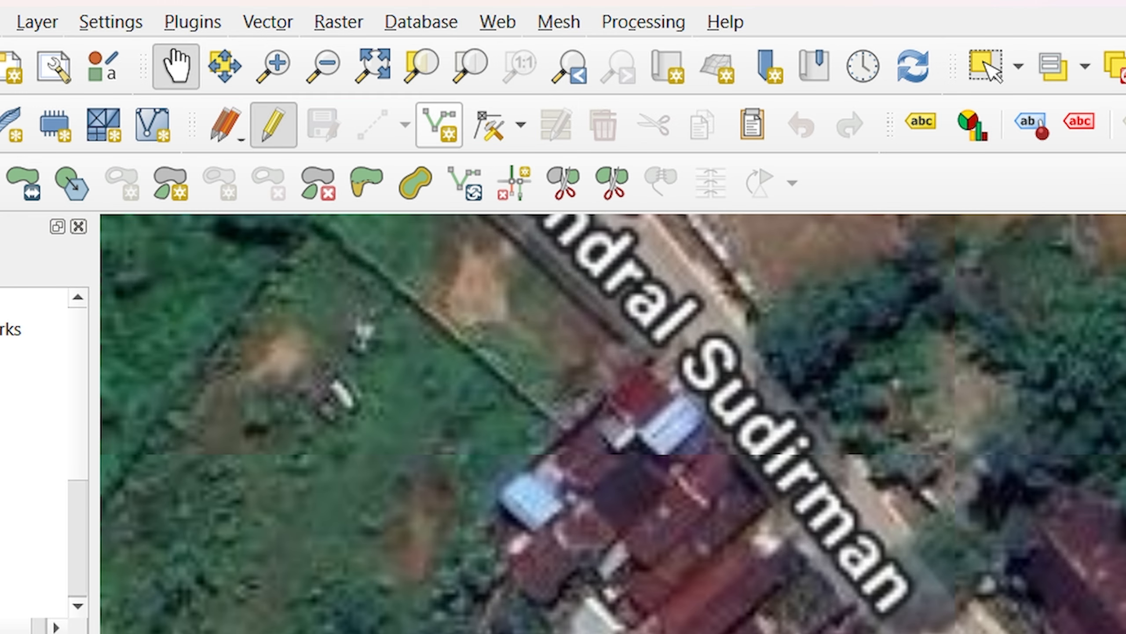
pyautogui.click(439, 125)
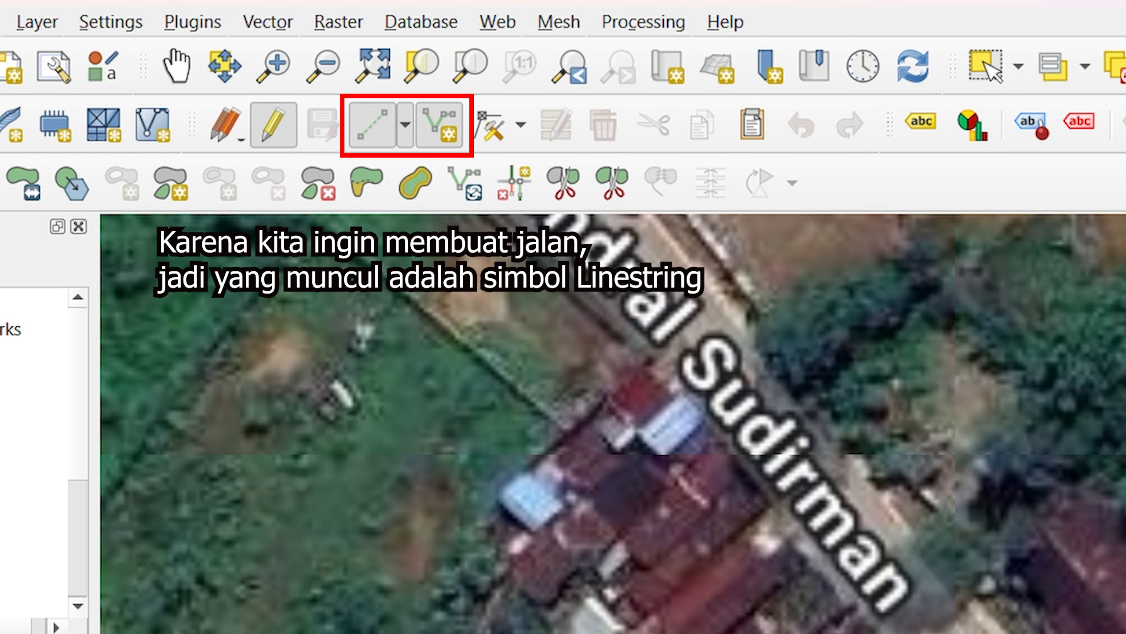
# - Trace the road line along Jl. Gerbang Dayaku from the Jl. Jendral Sudirman junction to just past Pencucian Motor Om Ajan
pyautogui.moveTo(709, 466); pyautogui.dragTo(537, 263)
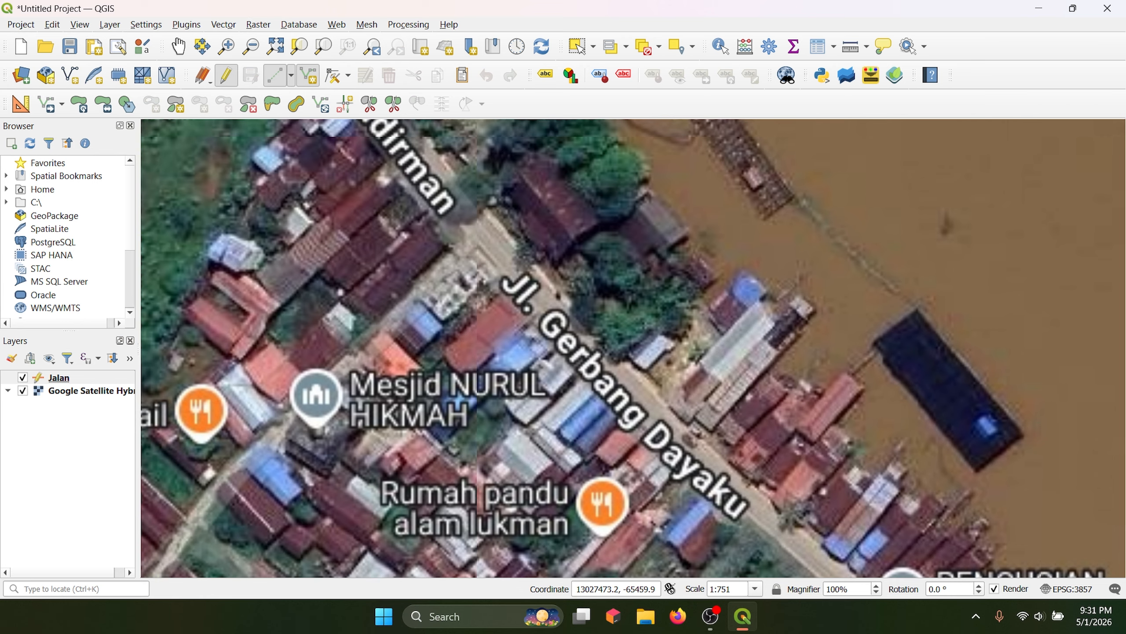
pyautogui.click(495, 246)
pyautogui.scroll(1, 503, 235)
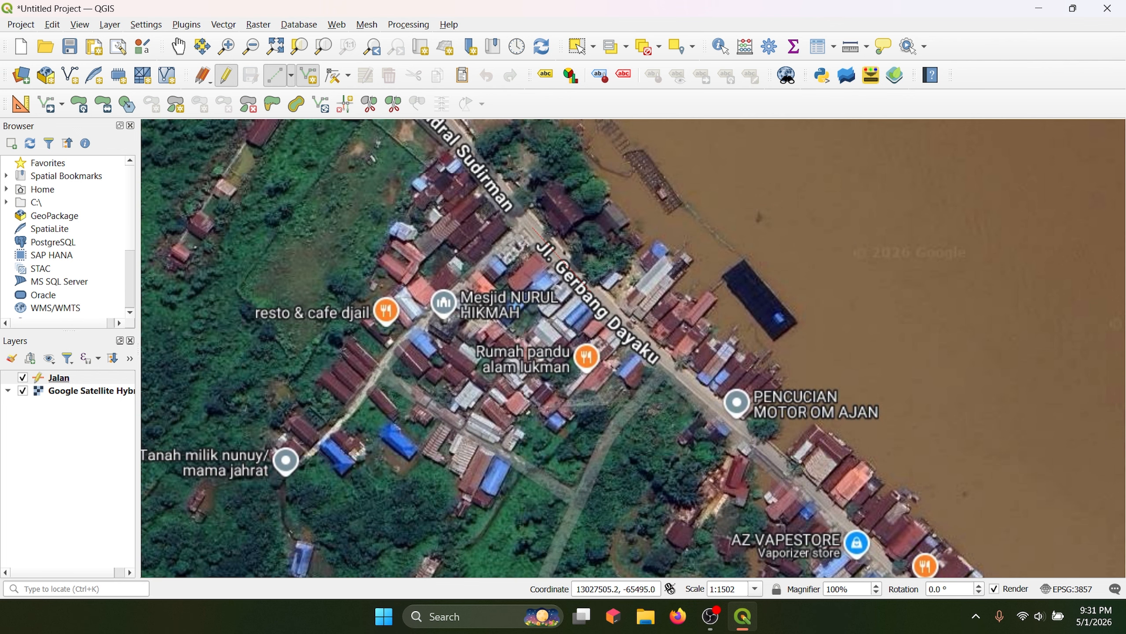
pyautogui.scroll(1, 550, 248)
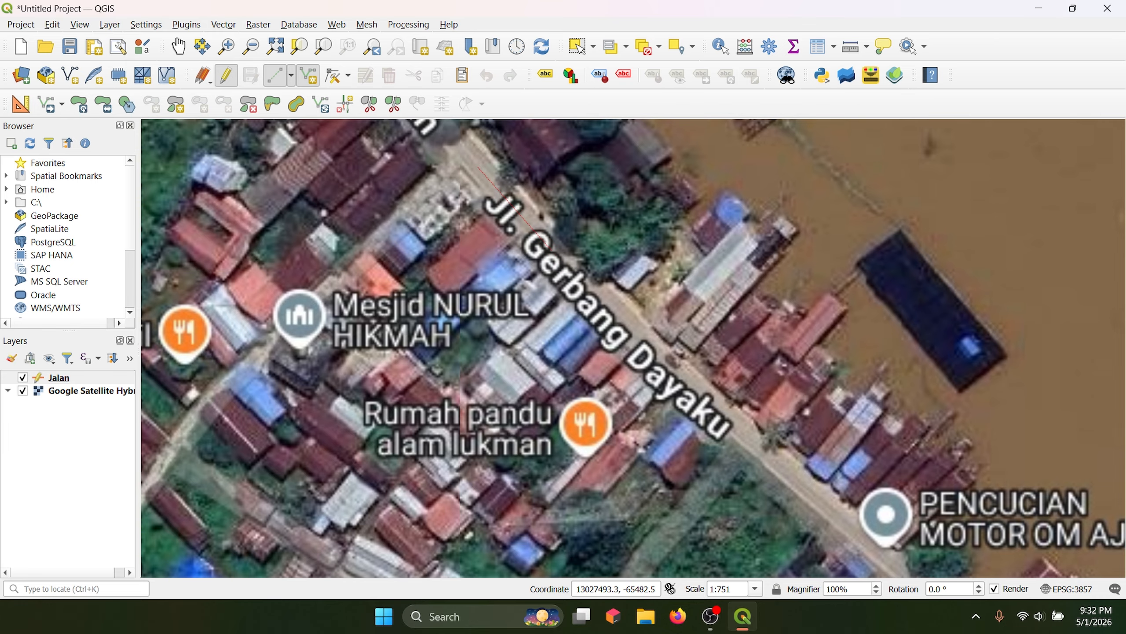
pyautogui.click(550, 247)
pyautogui.moveTo(692, 385); pyautogui.dragTo(457, 193)
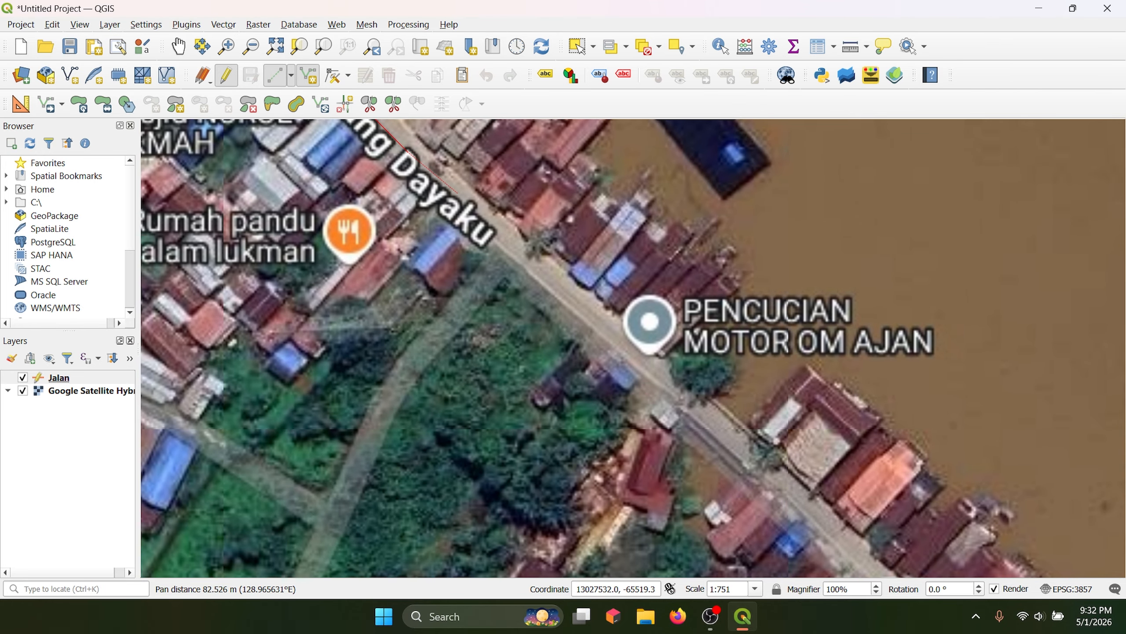
pyautogui.click(461, 198)
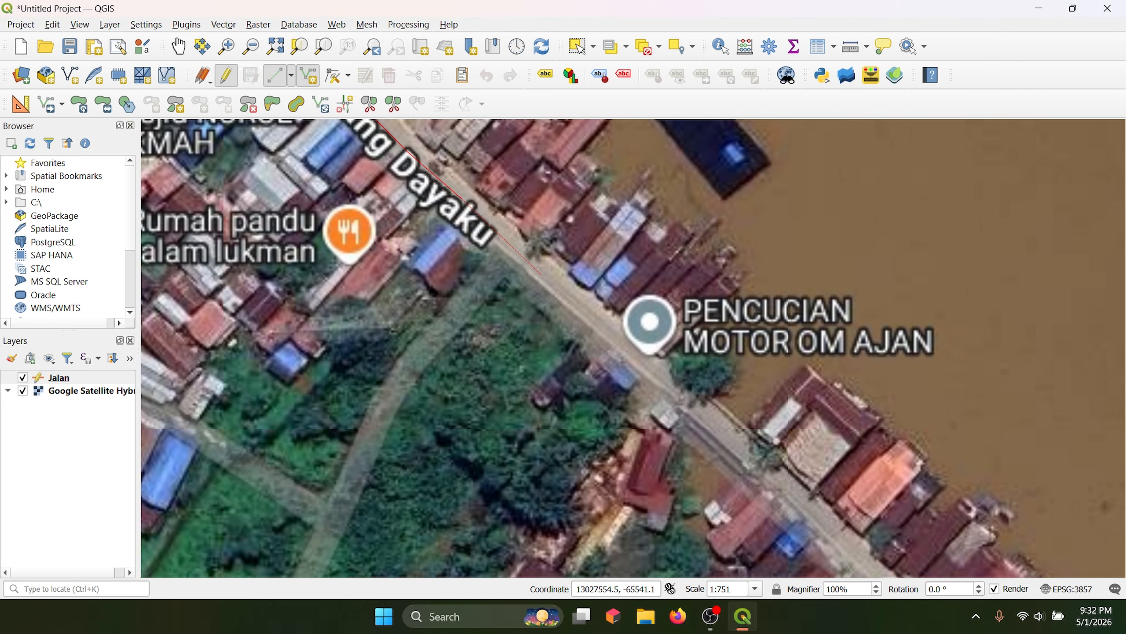
pyautogui.click(543, 276)
pyautogui.click(591, 319)
pyautogui.click(674, 384)
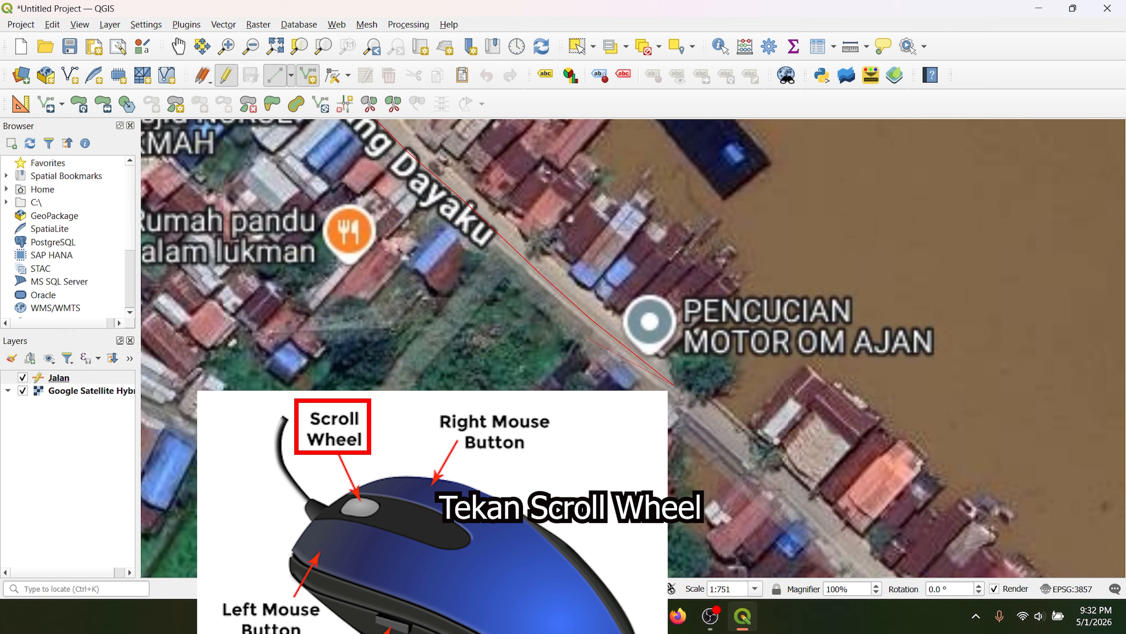
# - Continue the road line southeast along Jl. Gerbang Dayaku, past AZ Vapestore and Toko Anna Baru toward Jl. Kemuning
pyautogui.moveTo(815, 407); pyautogui.dragTo(506, 316)
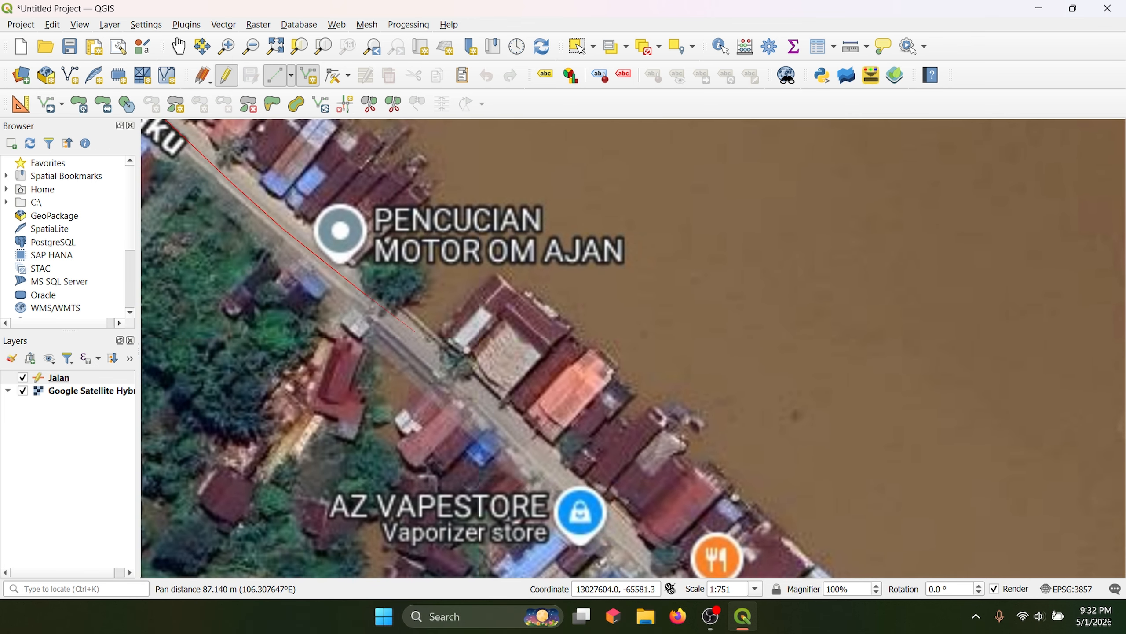
pyautogui.moveTo(410, 338); pyautogui.dragTo(449, 341)
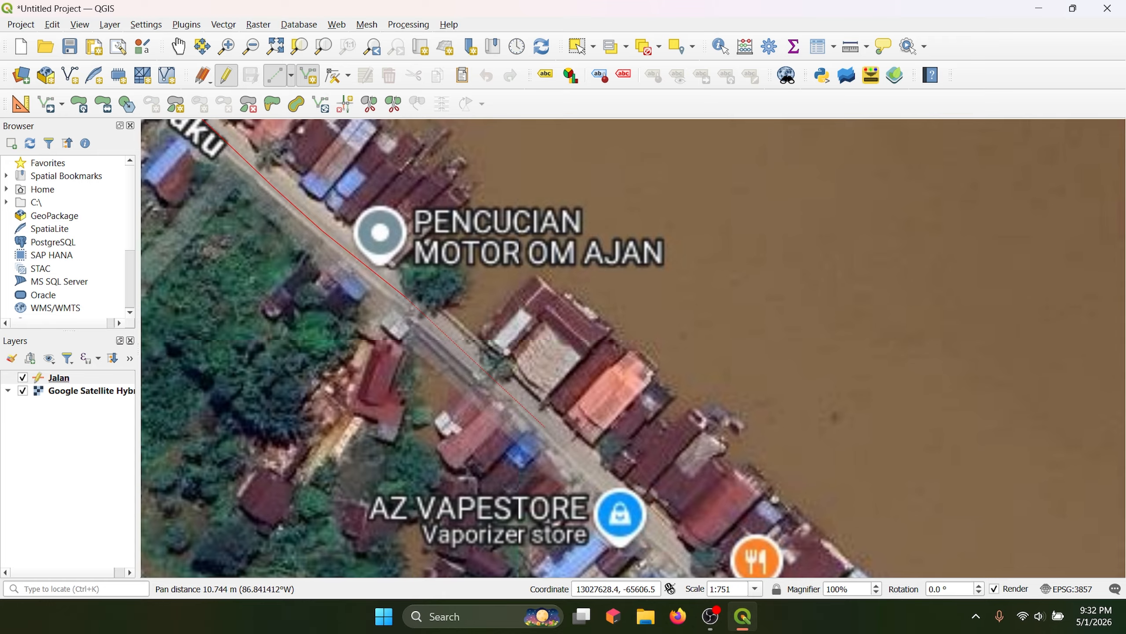
pyautogui.click(545, 427)
pyautogui.moveTo(595, 441); pyautogui.dragTo(332, 161)
pyautogui.scroll(-1, 332, 160)
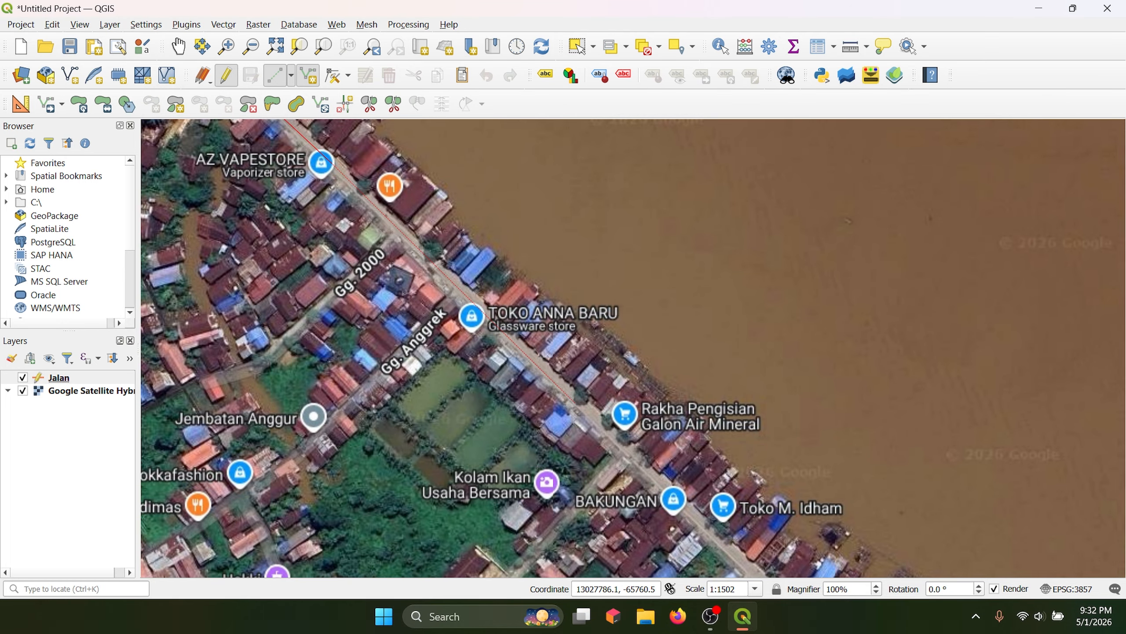
pyautogui.click(579, 403)
pyautogui.moveTo(578, 403); pyautogui.dragTo(366, 230)
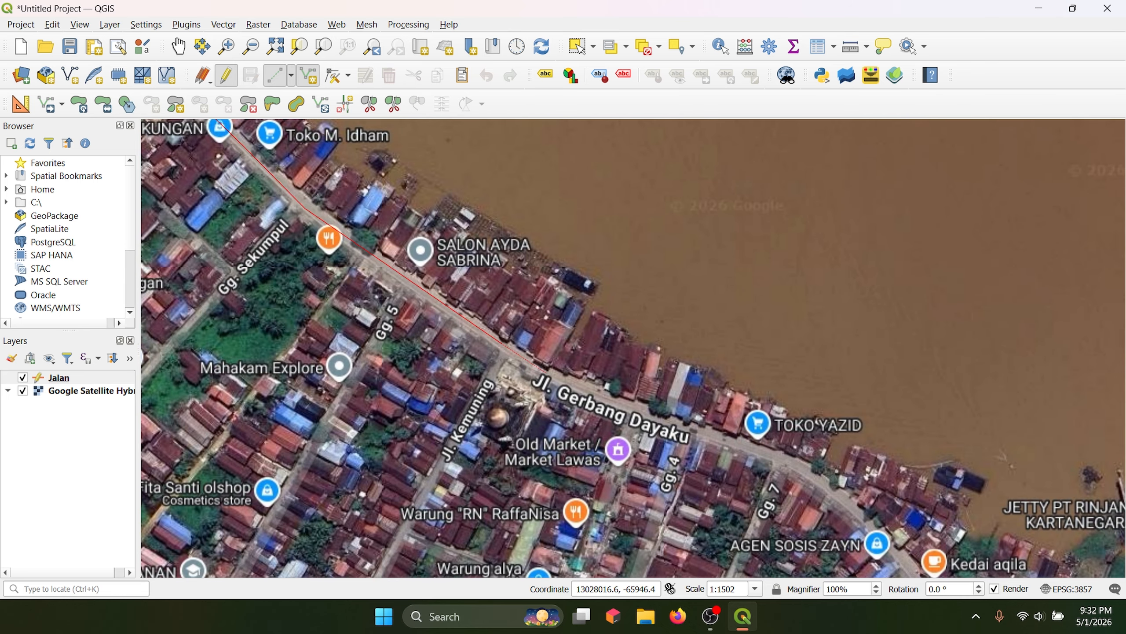
# - Extend the road line east along Jl. Gerbang Dayaku, past Gaffi drink and Toko Rahim, over the bridge beyond ZEA Beauty Salon
pyautogui.scroll(1, 544, 360)
pyautogui.scroll(1, 497, 342)
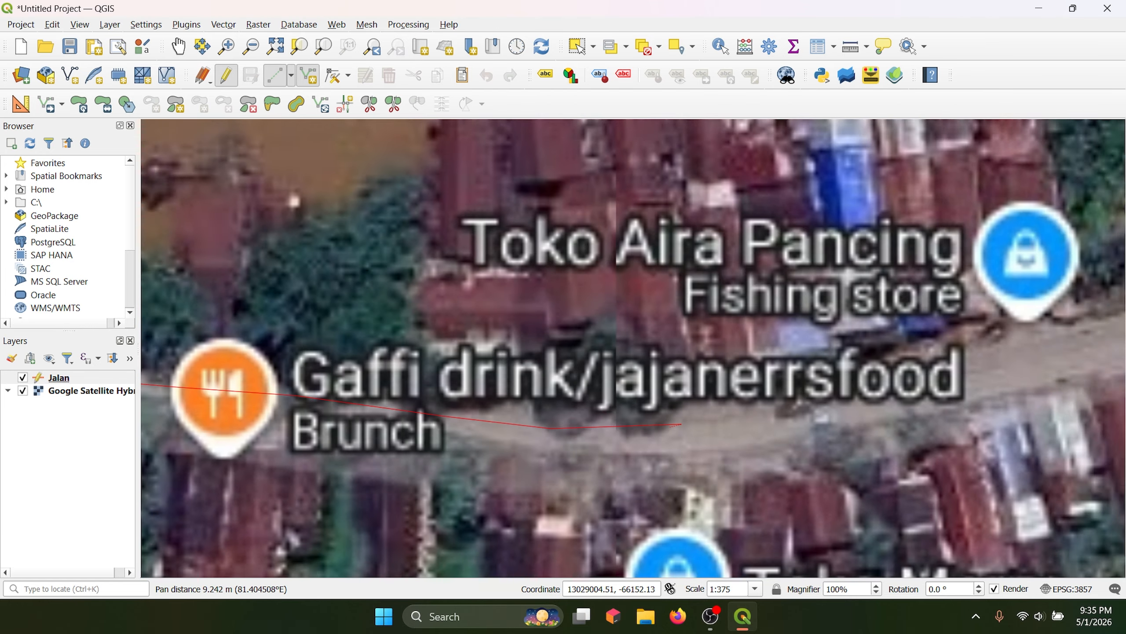
pyautogui.scroll(-2, 634, 356)
pyautogui.scroll(1, 634, 355)
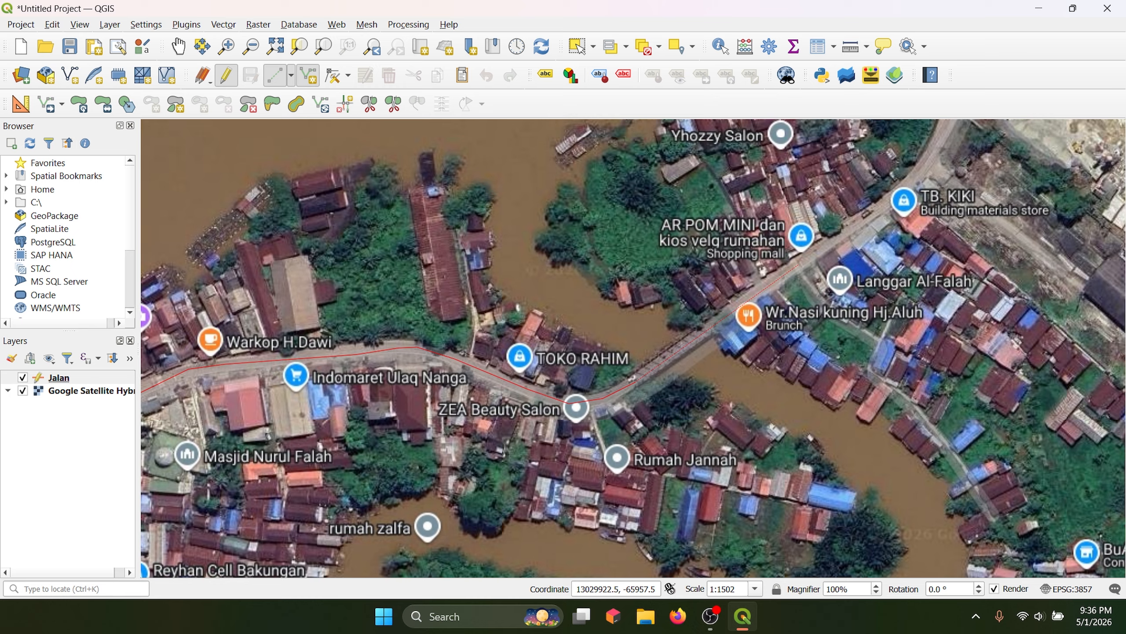
# - Look over the remaining course of Jl. Gerbang Dayaku northeast past TB. KIKI to Masjid Babussalam and return to the line's end
pyautogui.scroll(-2, 814, 251)
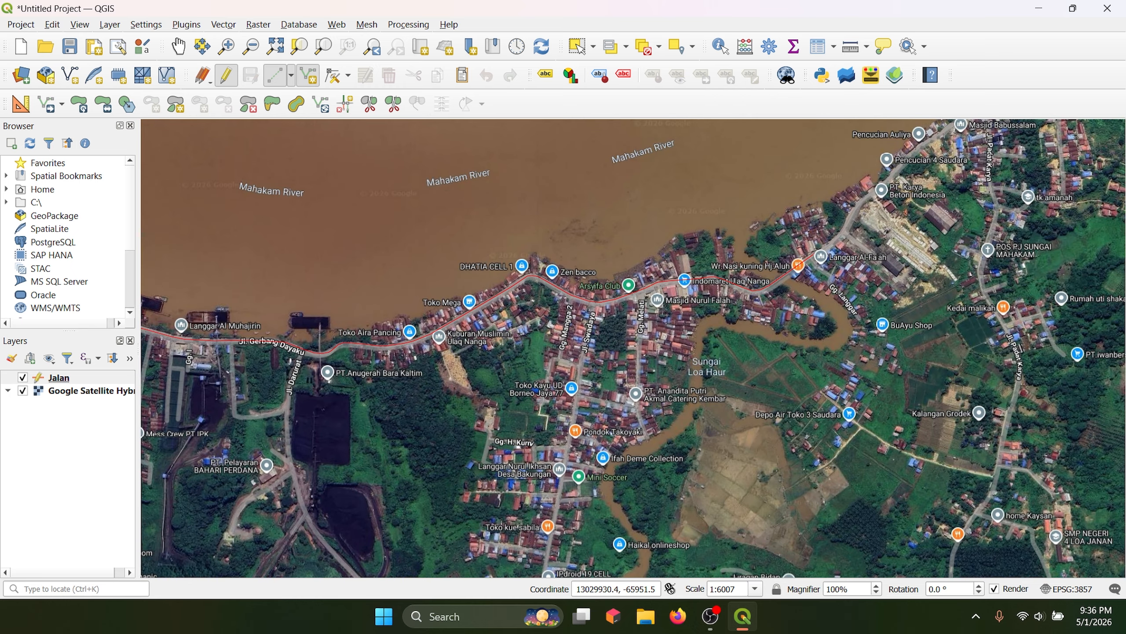
pyautogui.moveTo(827, 214); pyautogui.dragTo(493, 418)
pyautogui.scroll(2, 488, 423)
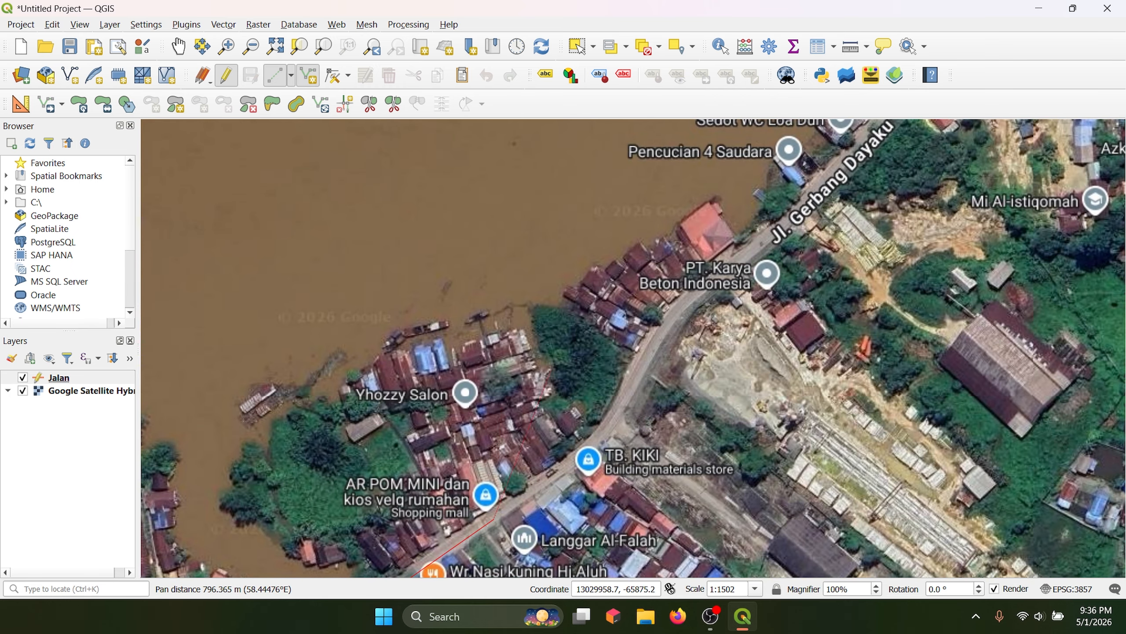
pyautogui.moveTo(881, 226); pyautogui.dragTo(573, 622)
pyautogui.moveTo(893, 393); pyautogui.dragTo(468, 567)
pyautogui.moveTo(962, 304); pyautogui.dragTo(1011, 146)
pyautogui.moveTo(345, 399); pyautogui.dragTo(717, 214)
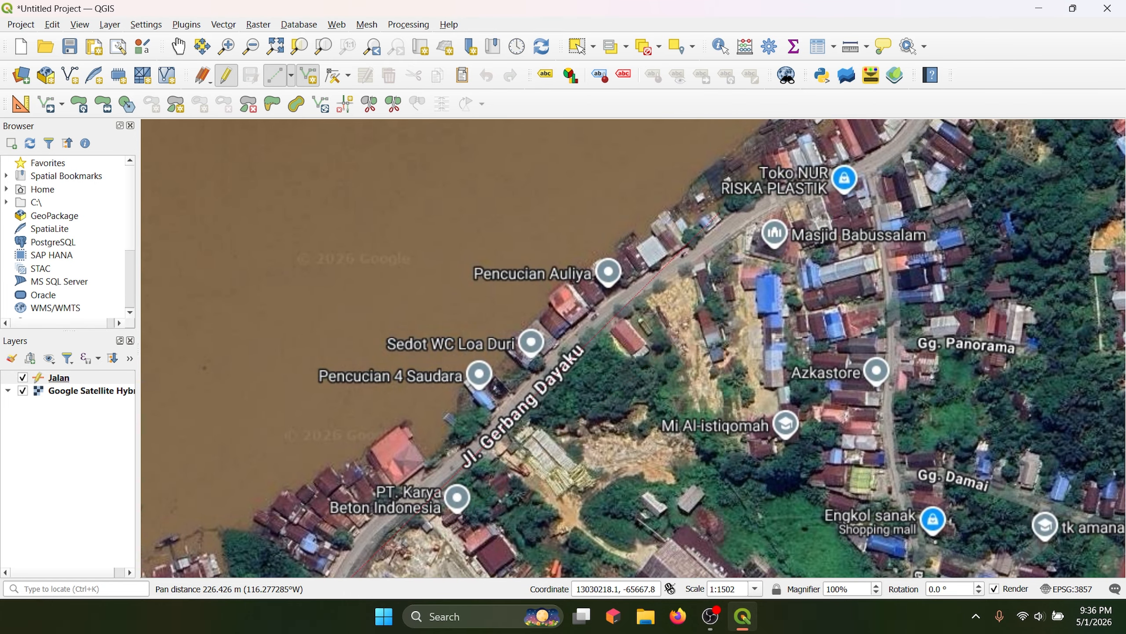
pyautogui.moveTo(329, 428); pyautogui.dragTo(852, 165)
pyautogui.scroll(-1, 880, 151)
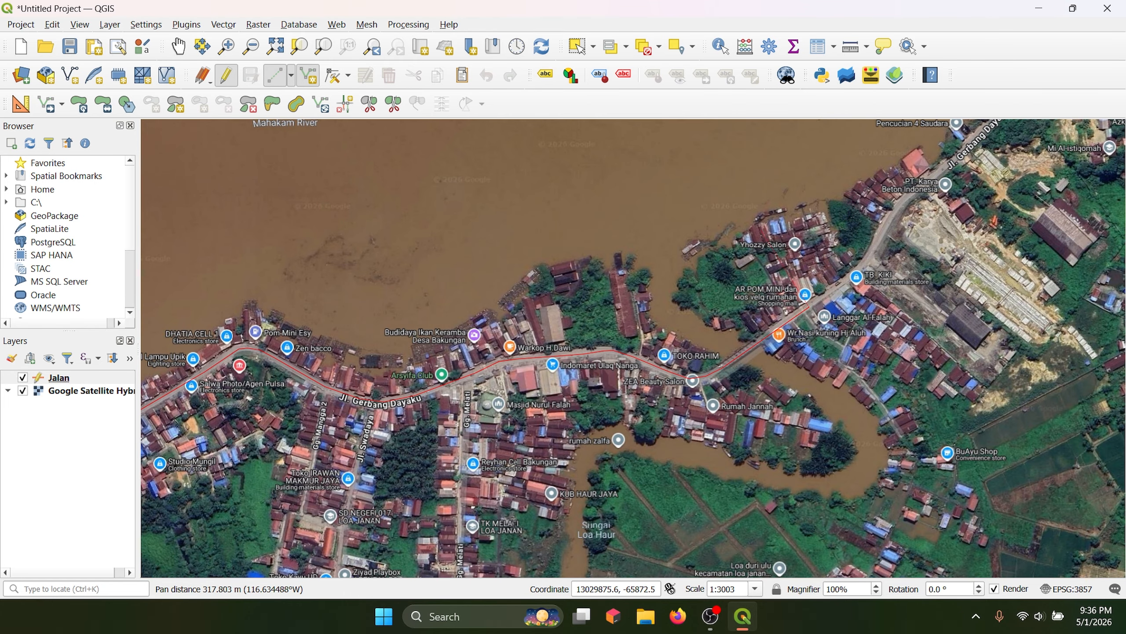
pyautogui.scroll(1, 760, 232)
pyautogui.moveTo(887, 324); pyautogui.dragTo(692, 289)
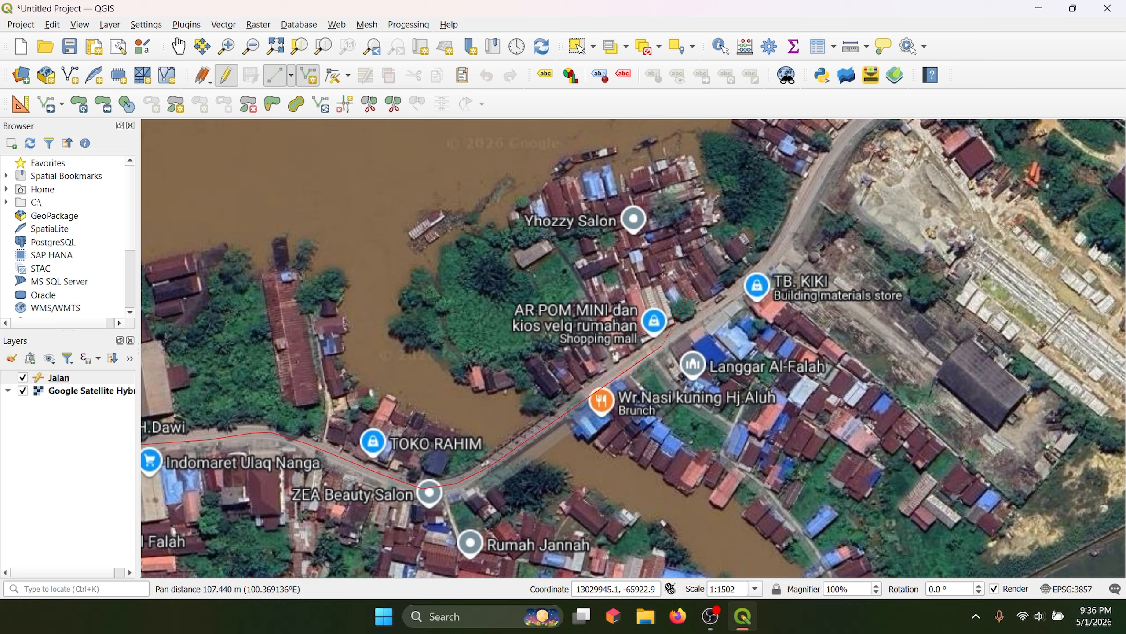
pyautogui.scroll(1, 690, 306)
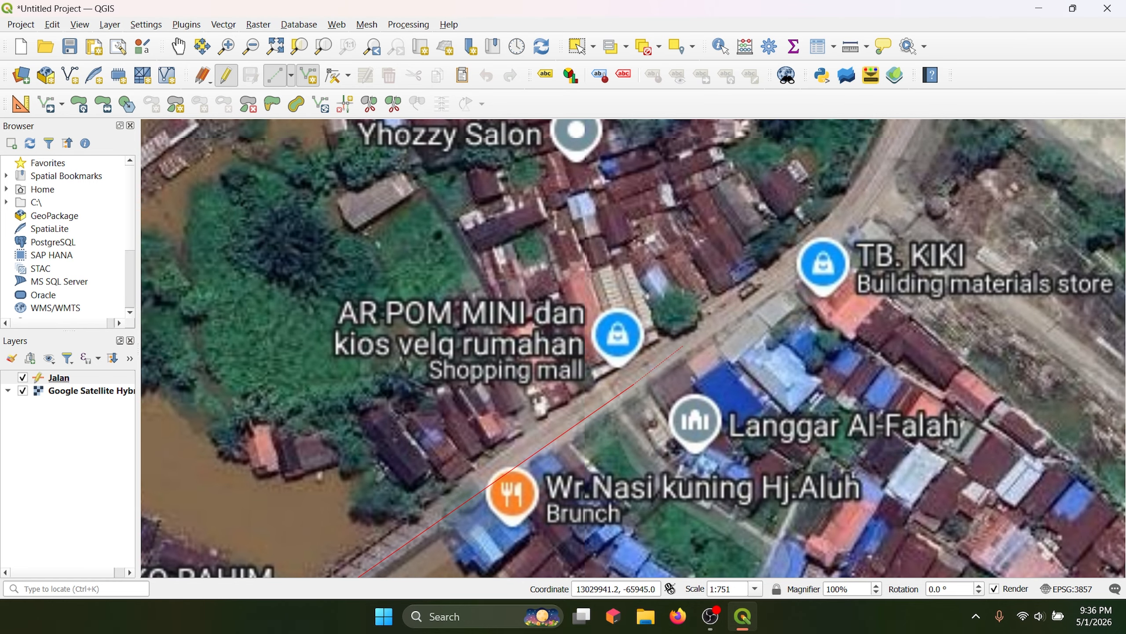
# - Finish the road line near AR POM MINI and save it with Nama set to Jalan Gerbang Dayaku, leaving id empty
pyautogui.rightClick(631, 367)
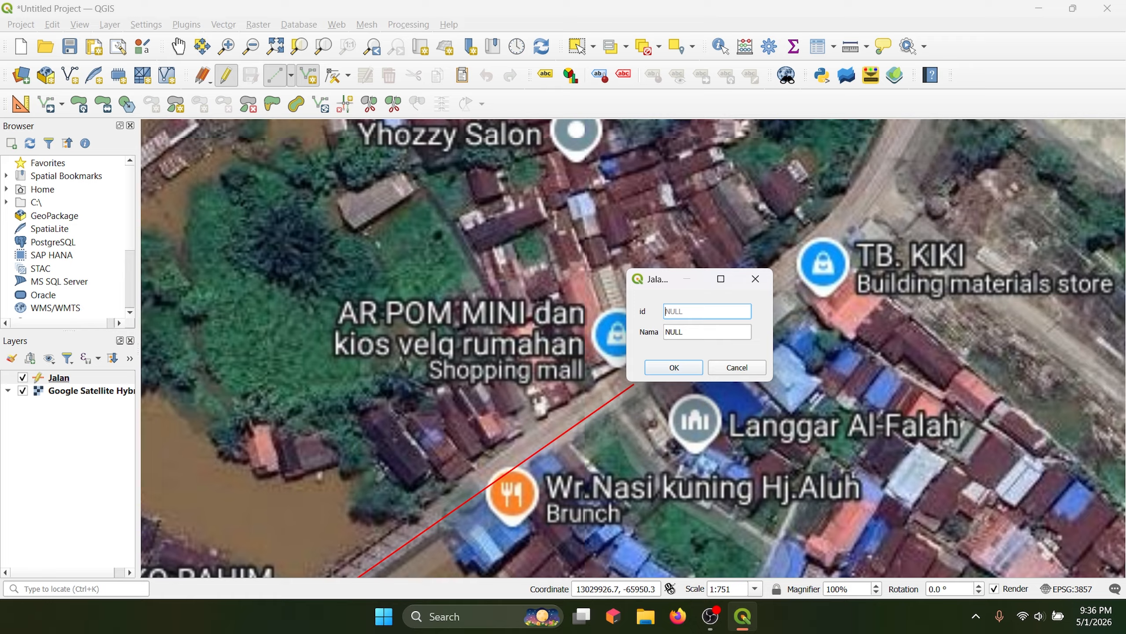
pyautogui.press('Tab')
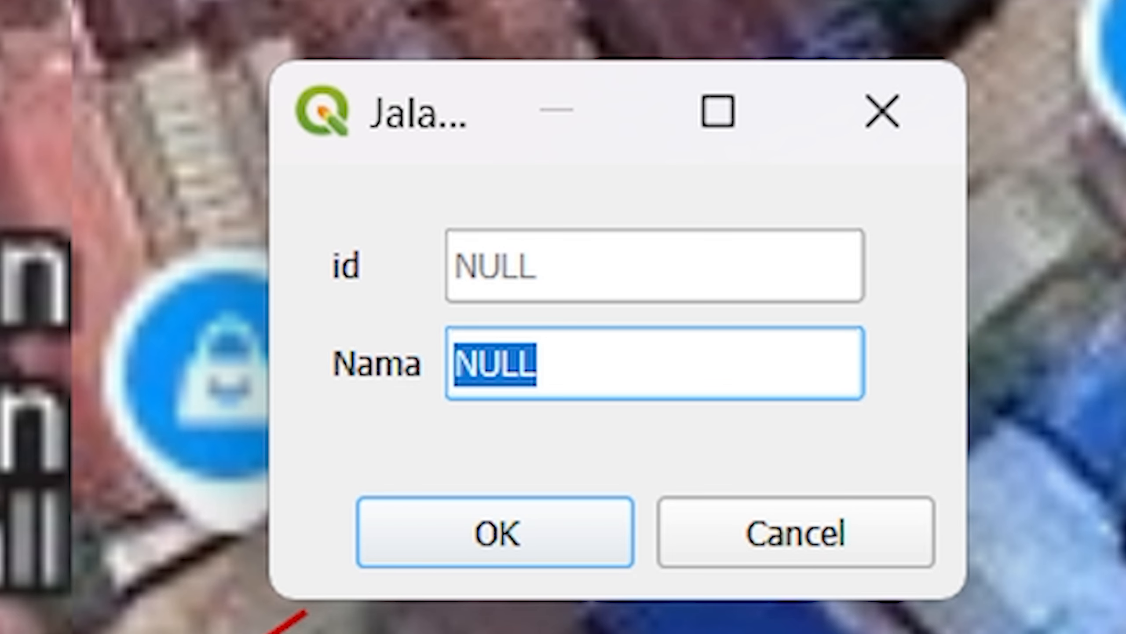
pyautogui.write('Jalan Gerbang Dayaku')
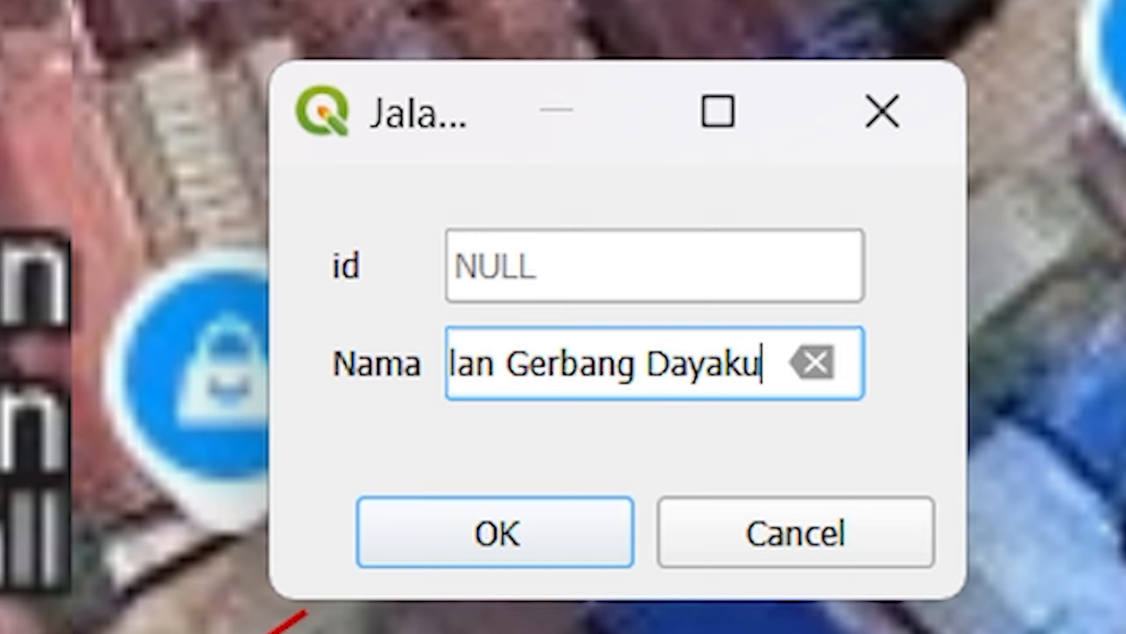
pyautogui.click(488, 267)
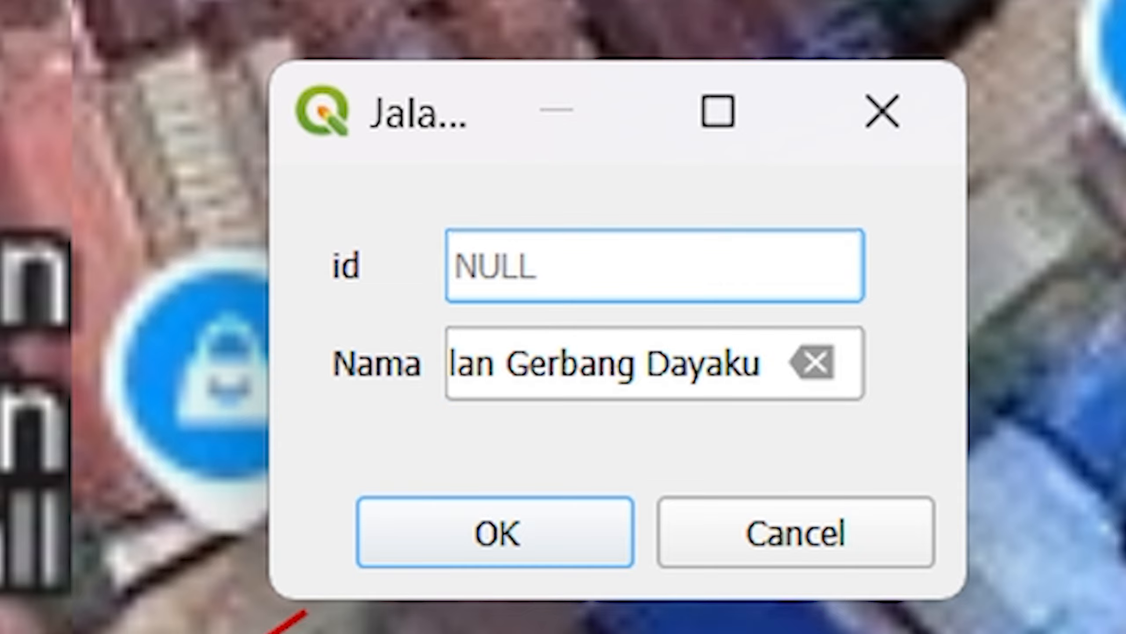
pyautogui.click(509, 364)
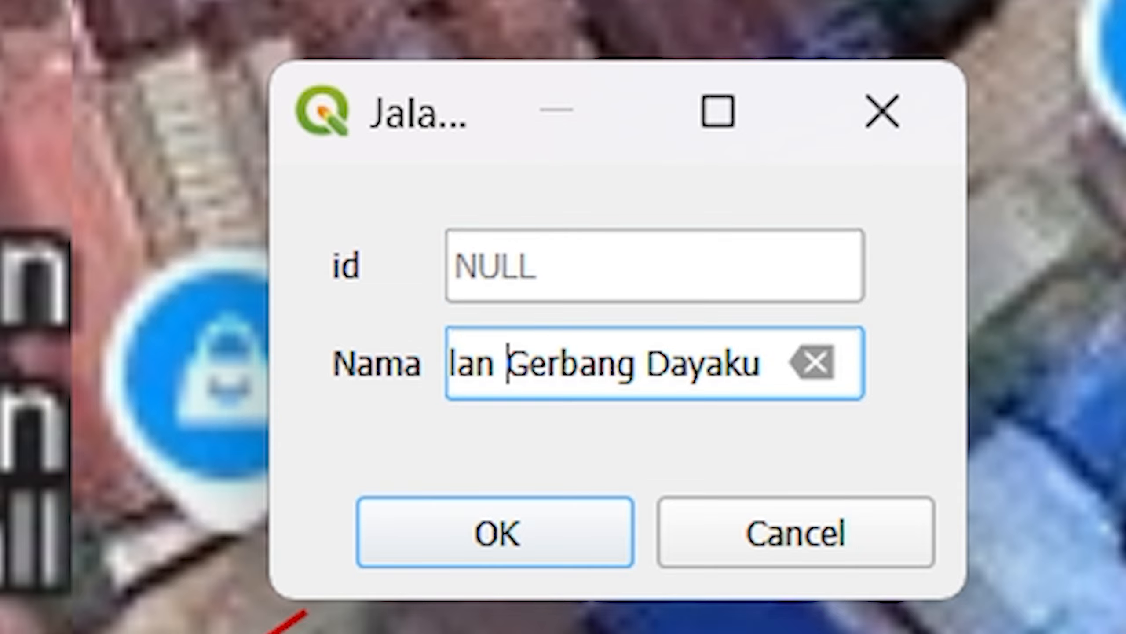
pyautogui.click(509, 266)
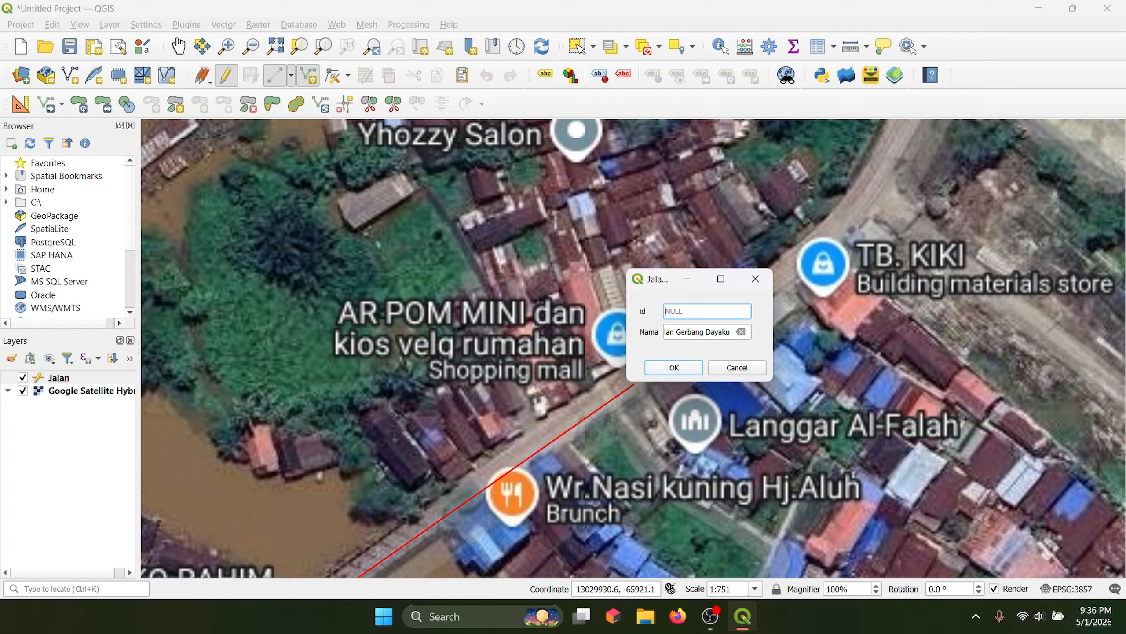
pyautogui.click(674, 367)
pyautogui.click(800, 265)
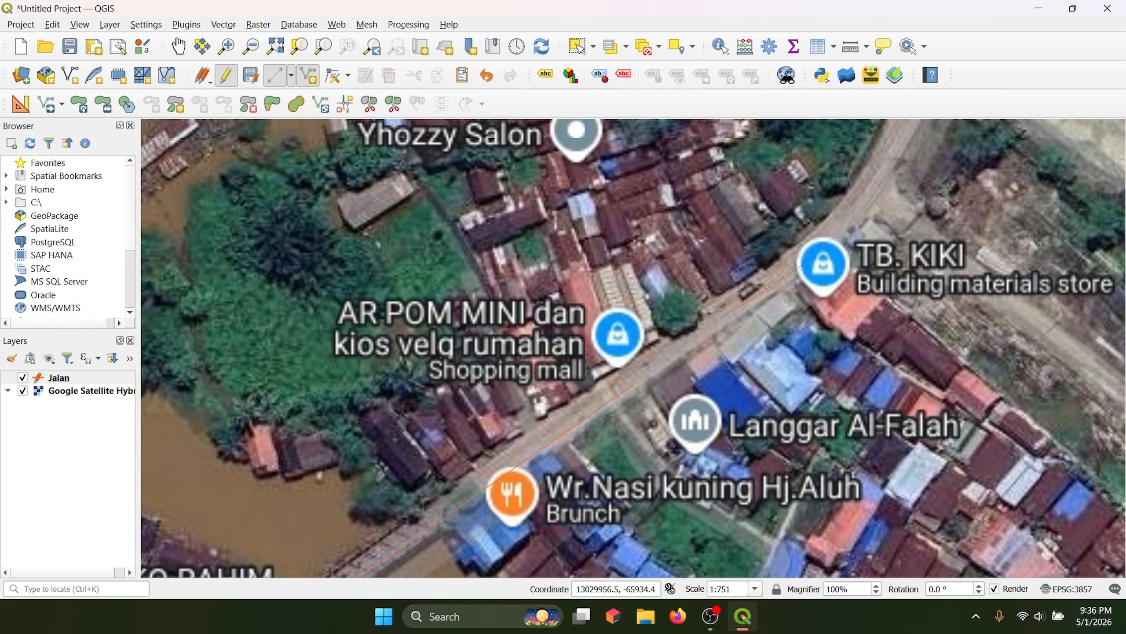
pyautogui.press('Escape')
pyautogui.moveTo(649, 383); pyautogui.dragTo(607, 457)
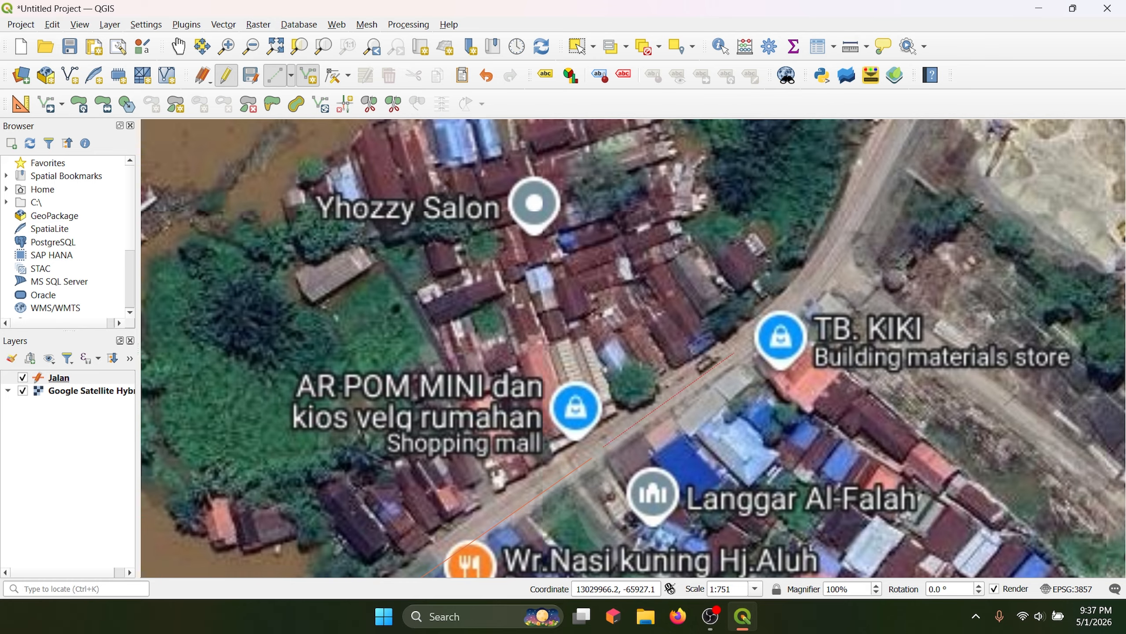
pyautogui.rightClick(735, 353)
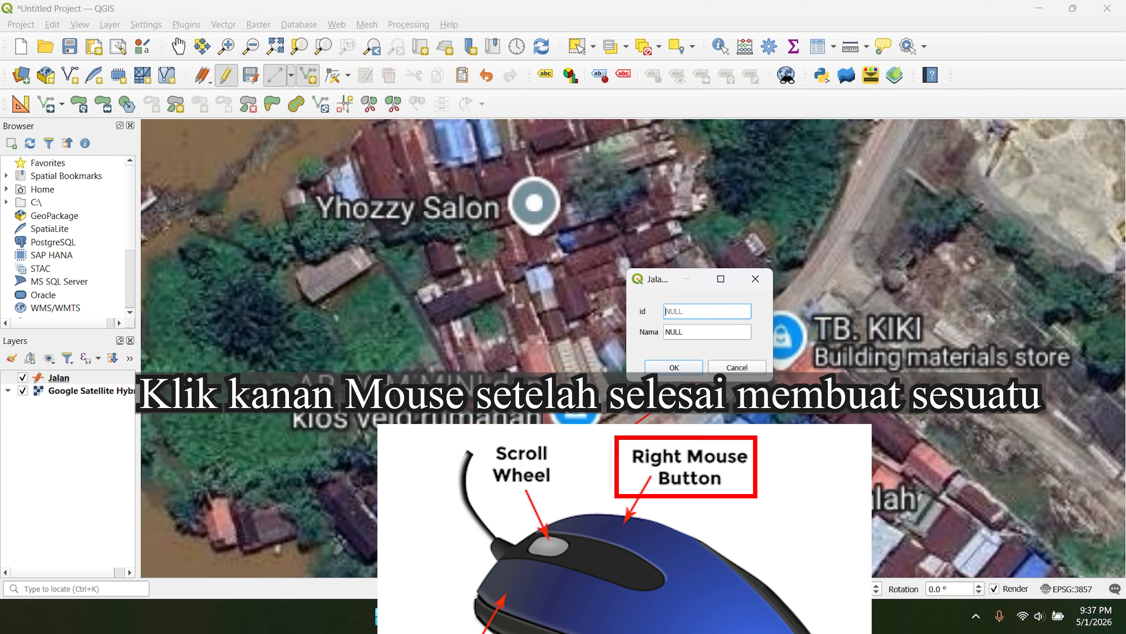
pyautogui.press('Tab')
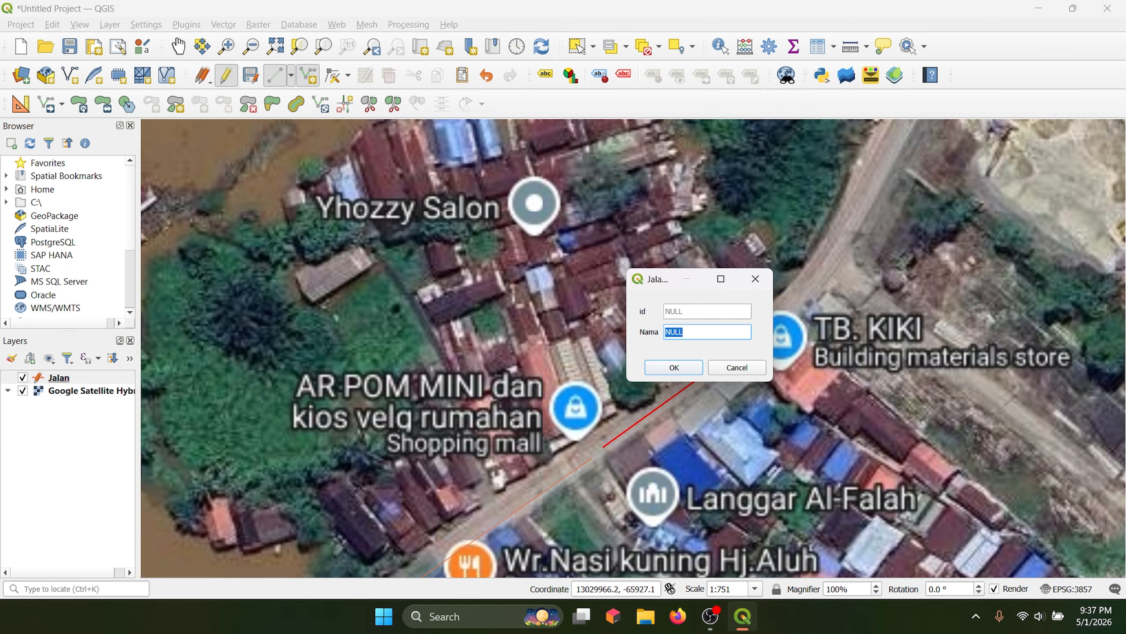
pyautogui.click(737, 367)
# - Trace a side-road line from Dyna Henna Art northeast past Mamah rayyan along Jl. Kemuning, ending on the Jl. Gerbang Dayaku line
pyautogui.scroll(-2, 582, 413)
pyautogui.moveTo(581, 413); pyautogui.dragTo(1119, 199)
pyautogui.moveTo(524, 382); pyautogui.dragTo(1008, 315)
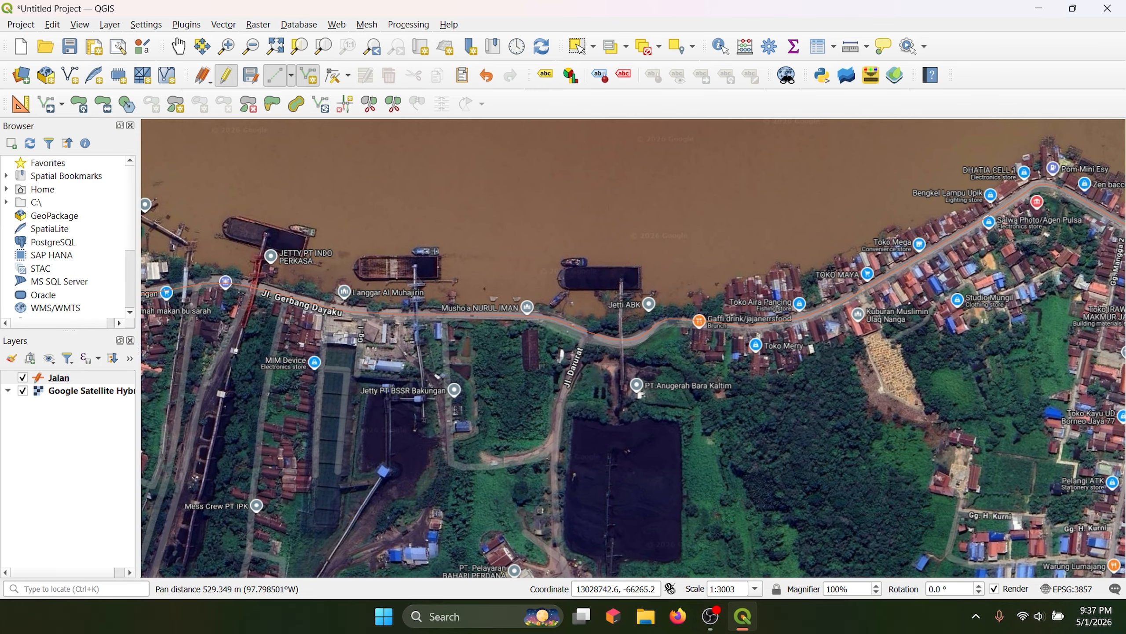
pyautogui.moveTo(574, 399); pyautogui.dragTo(976, 447)
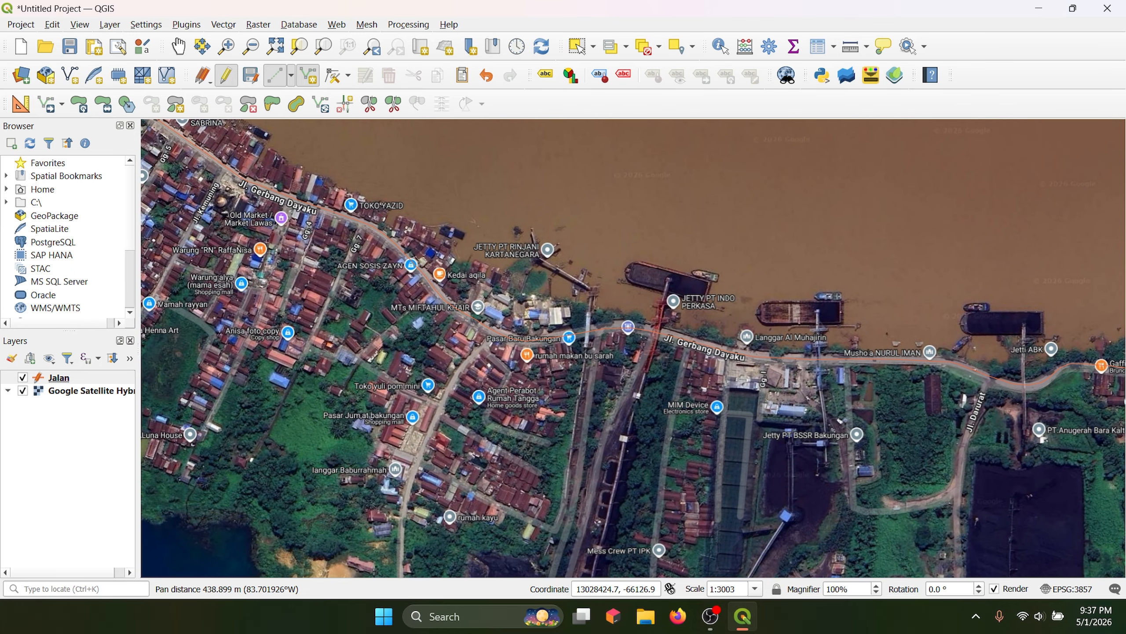
pyautogui.moveTo(668, 328); pyautogui.dragTo(988, 404)
pyautogui.moveTo(470, 311); pyautogui.dragTo(564, 401)
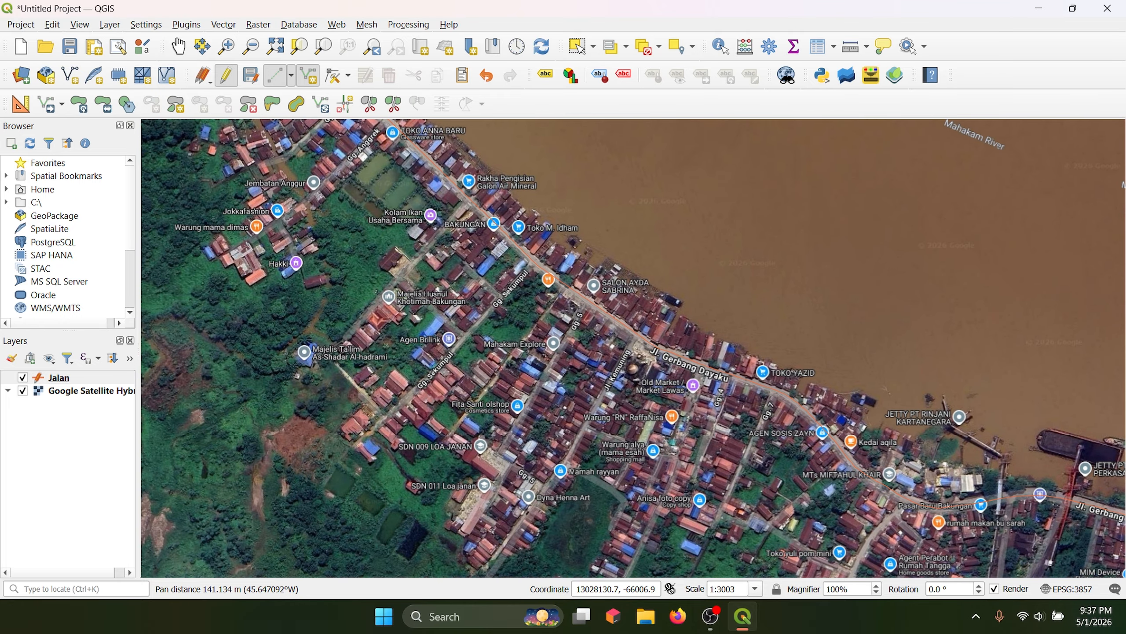
pyautogui.scroll(2, 564, 401)
pyautogui.scroll(-1, 565, 402)
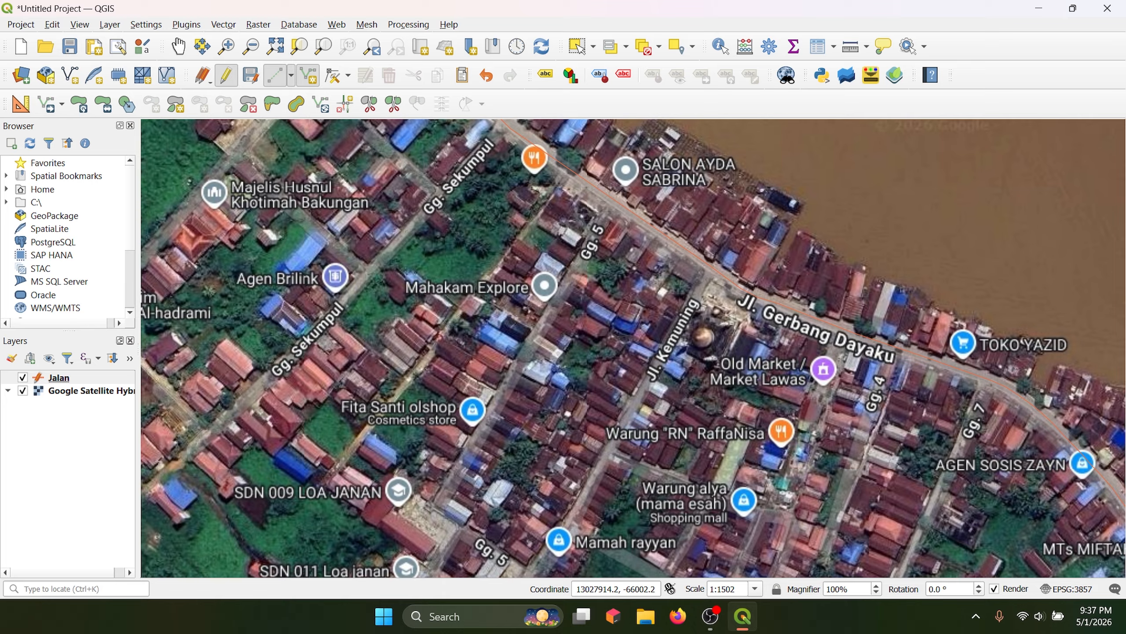
pyautogui.moveTo(564, 402); pyautogui.dragTo(515, 482)
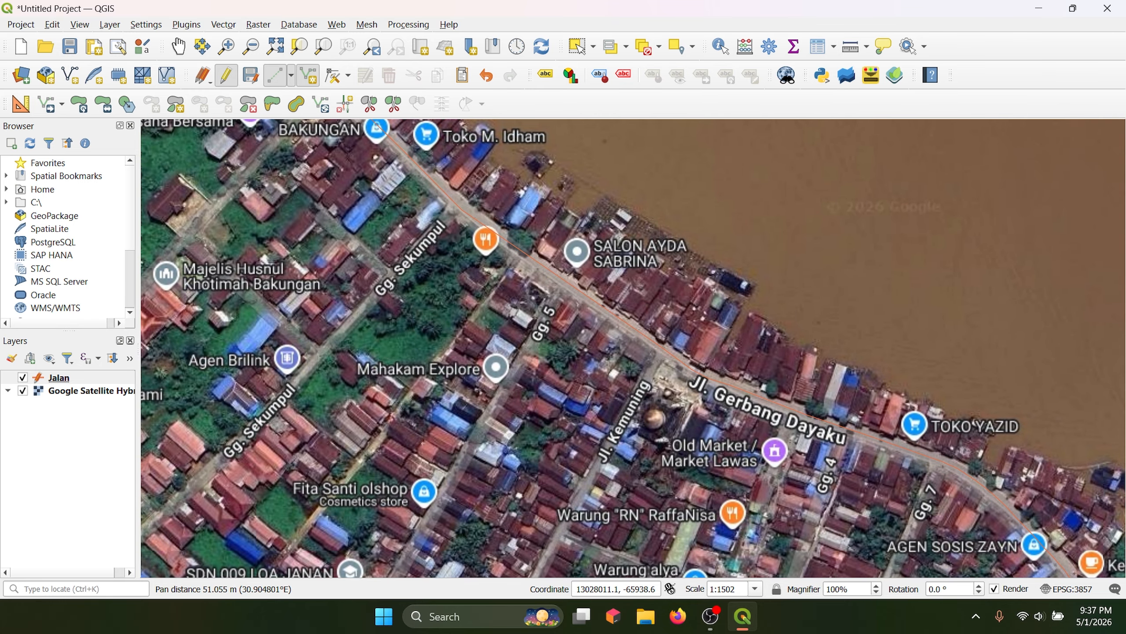
pyautogui.scroll(1, 693, 360)
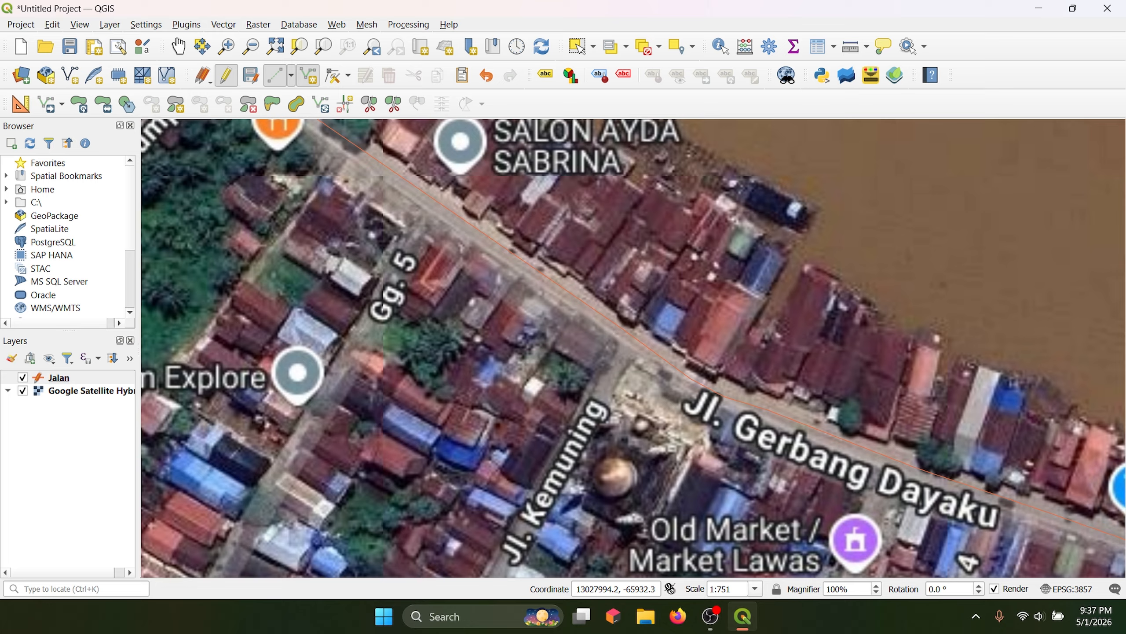
pyautogui.click(632, 337)
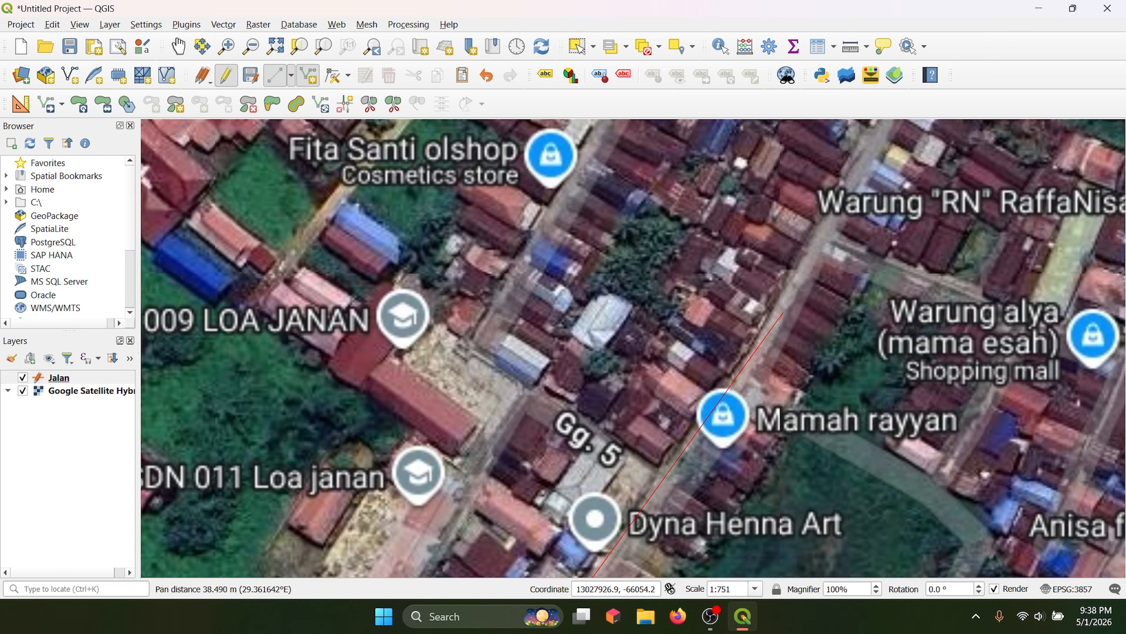
pyautogui.moveTo(786, 313); pyautogui.dragTo(635, 559)
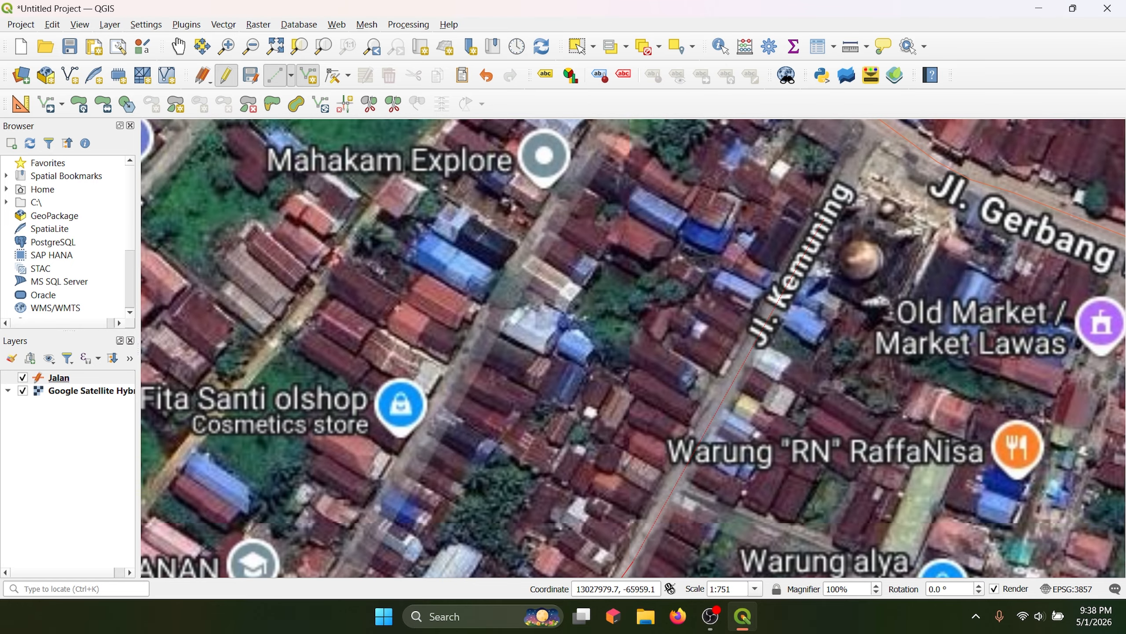
pyautogui.click(868, 140)
pyautogui.moveTo(856, 122); pyautogui.dragTo(531, 624)
pyautogui.scroll(5, 769, 278)
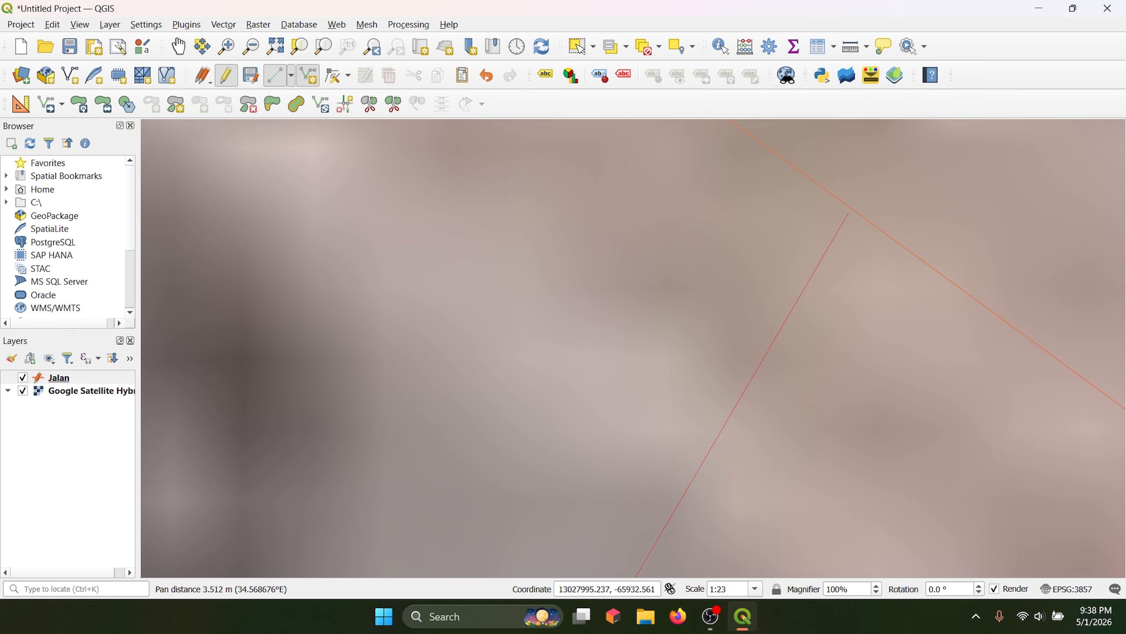
pyautogui.click(855, 212)
# - Finish the side-road line and save it with Nama set to Gang 5
pyautogui.rightClick(856, 212)
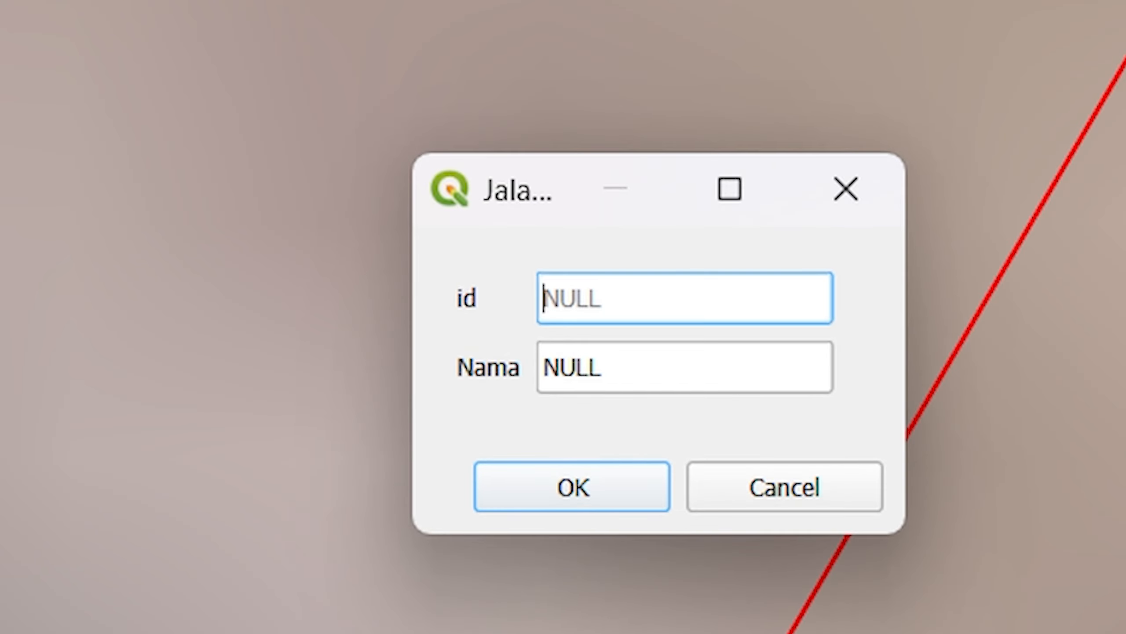
pyautogui.press('Tab')
pyautogui.write('Gang 5')
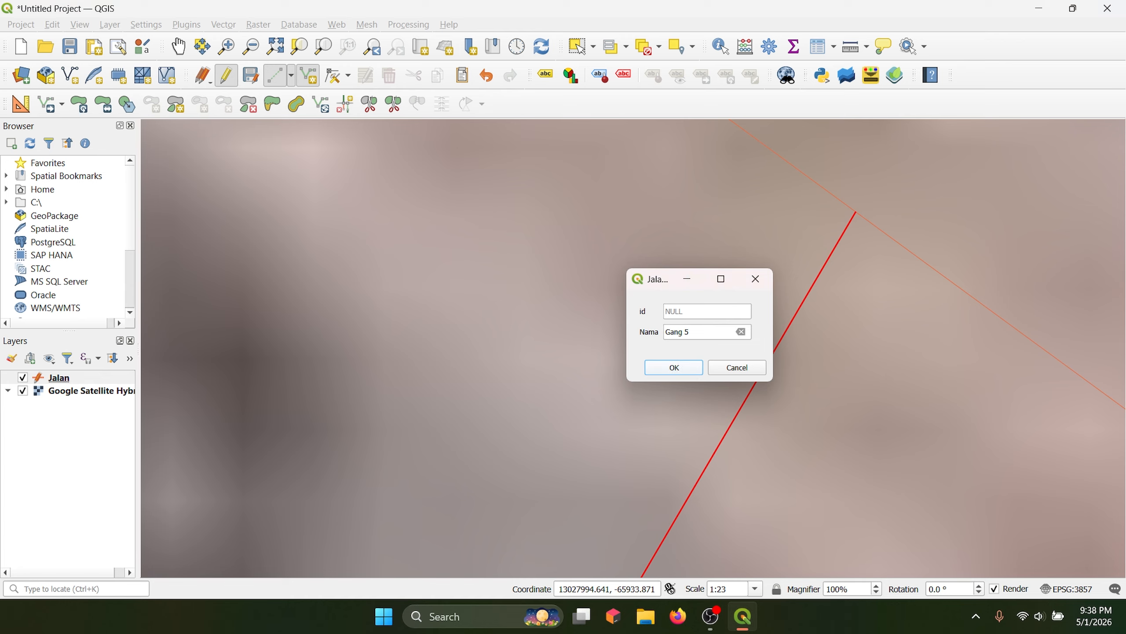
pyautogui.press('Return')
pyautogui.scroll(-7, 751, 377)
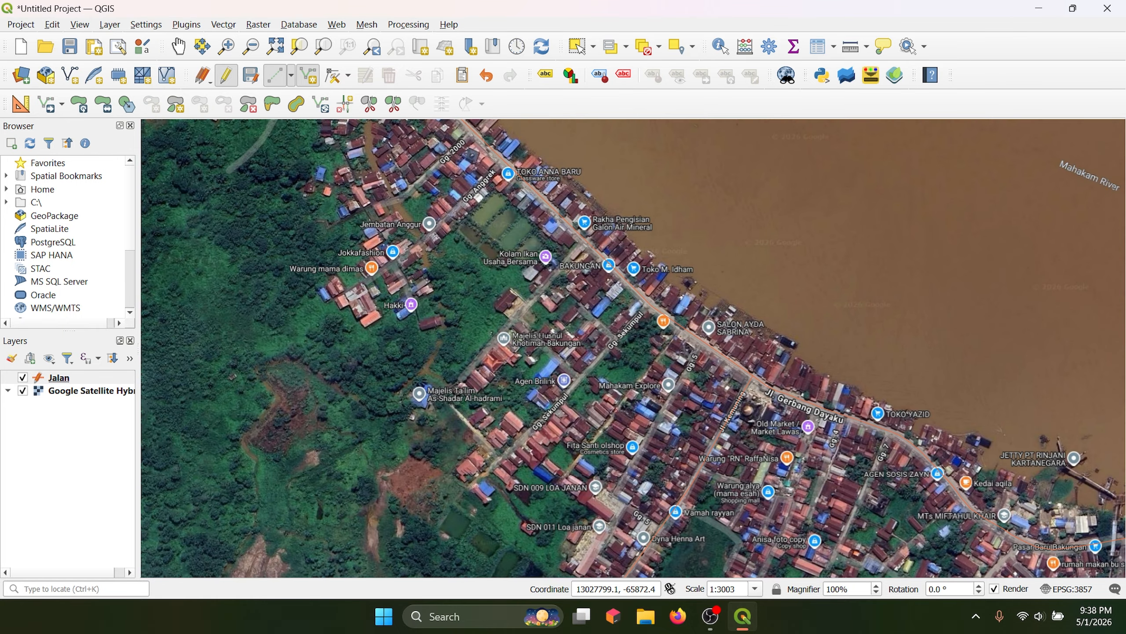
pyautogui.scroll(1, 714, 387)
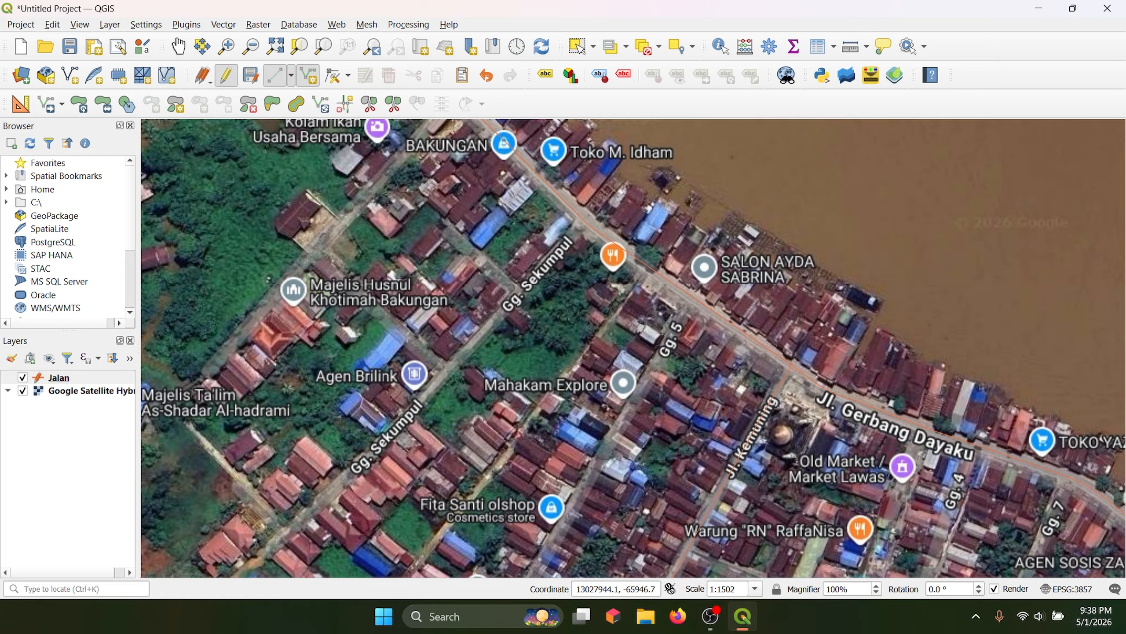
pyautogui.moveTo(944, 318); pyautogui.dragTo(802, 265)
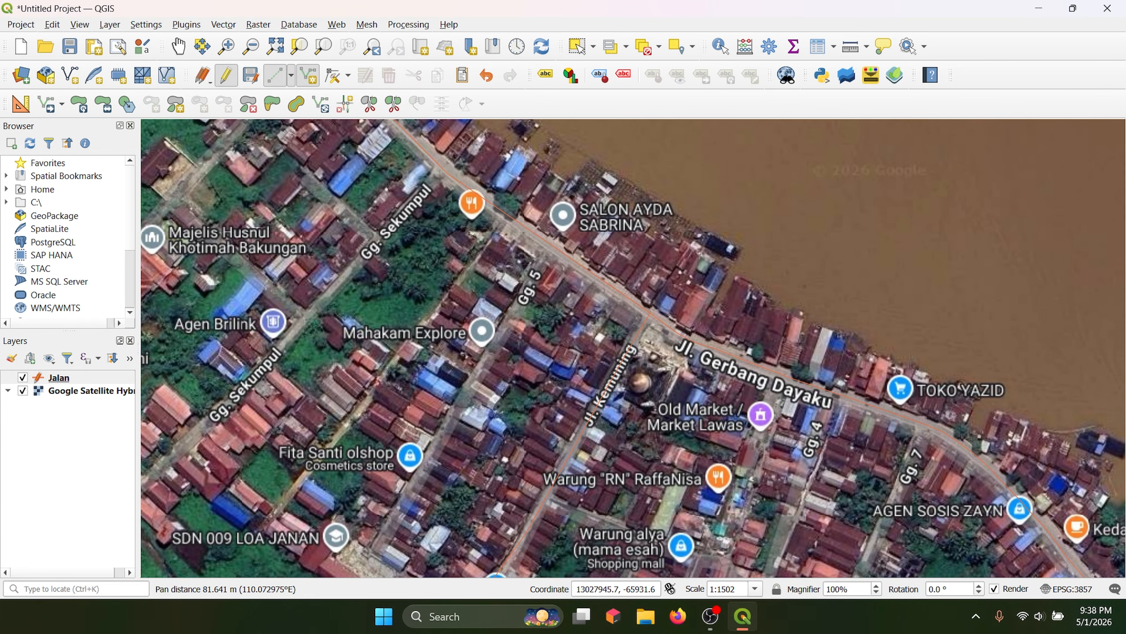
pyautogui.moveTo(635, 413); pyautogui.dragTo(719, 443)
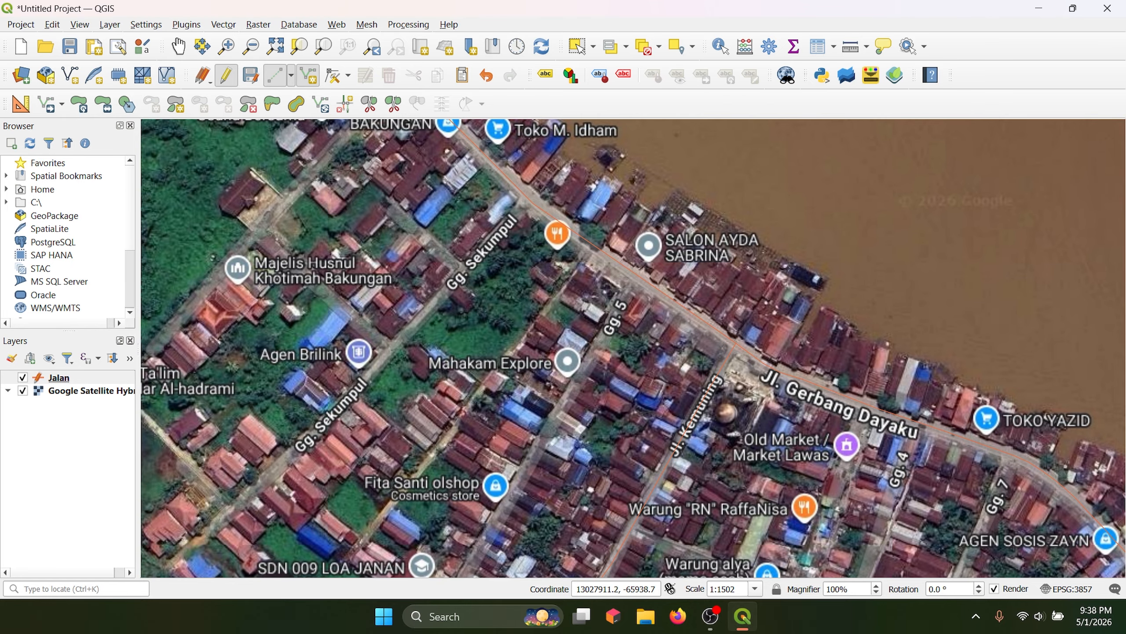
pyautogui.moveTo(581, 401); pyautogui.dragTo(632, 190)
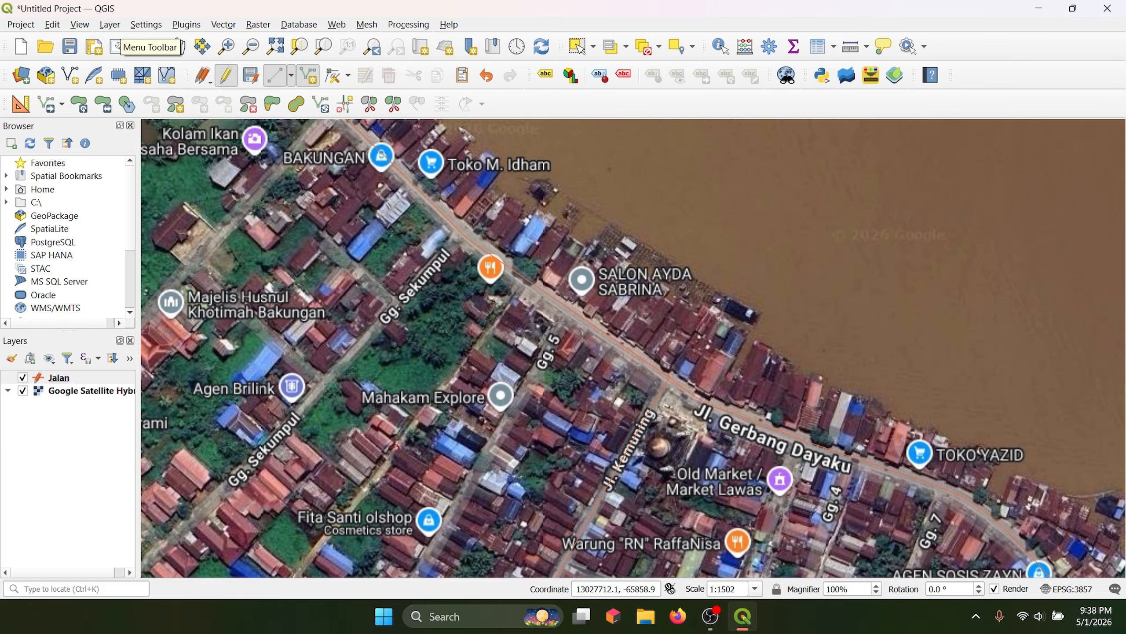
# - Start a new shapefile layer and enter Bangunan as its file name in the Tutorial folder
pyautogui.click(110, 25)
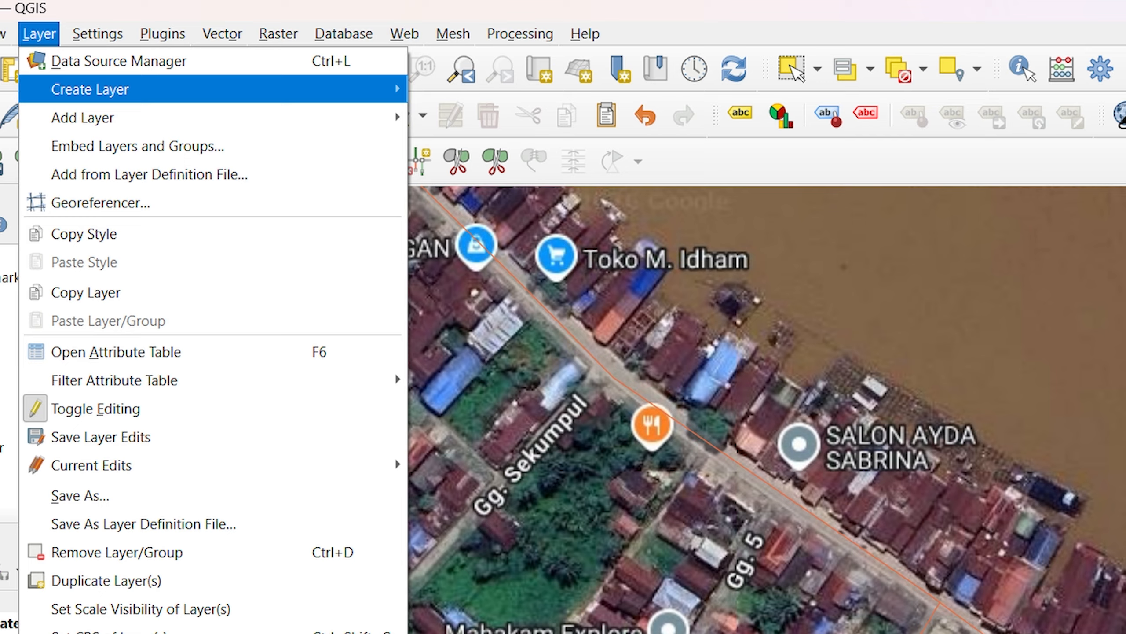
pyautogui.moveTo(141, 58)
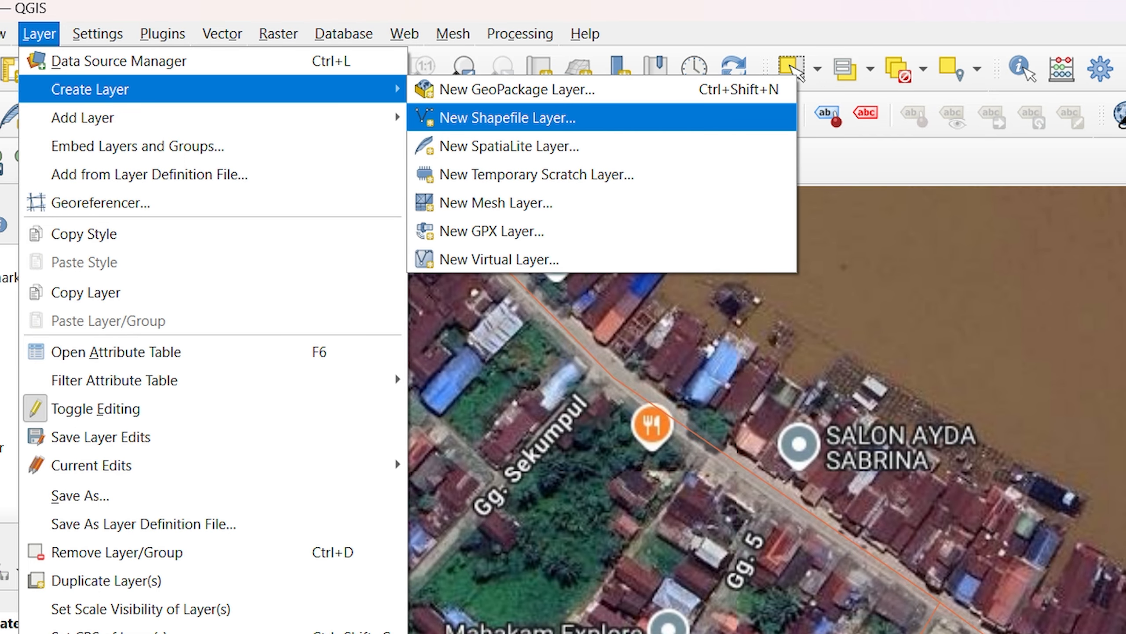
pyautogui.click(508, 118)
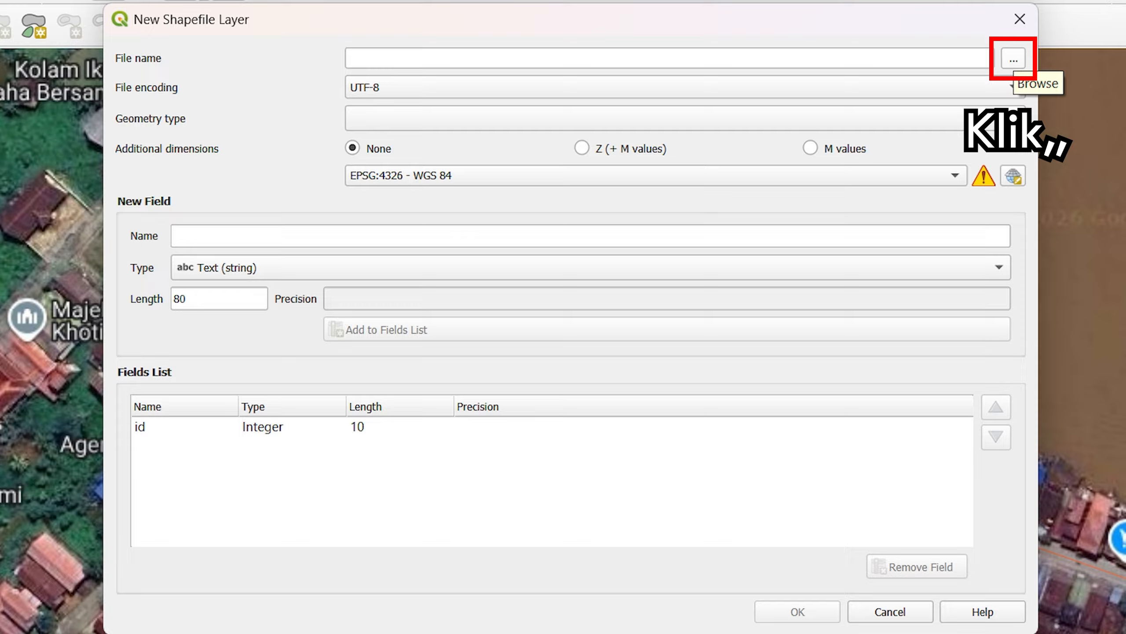
pyautogui.click(1014, 58)
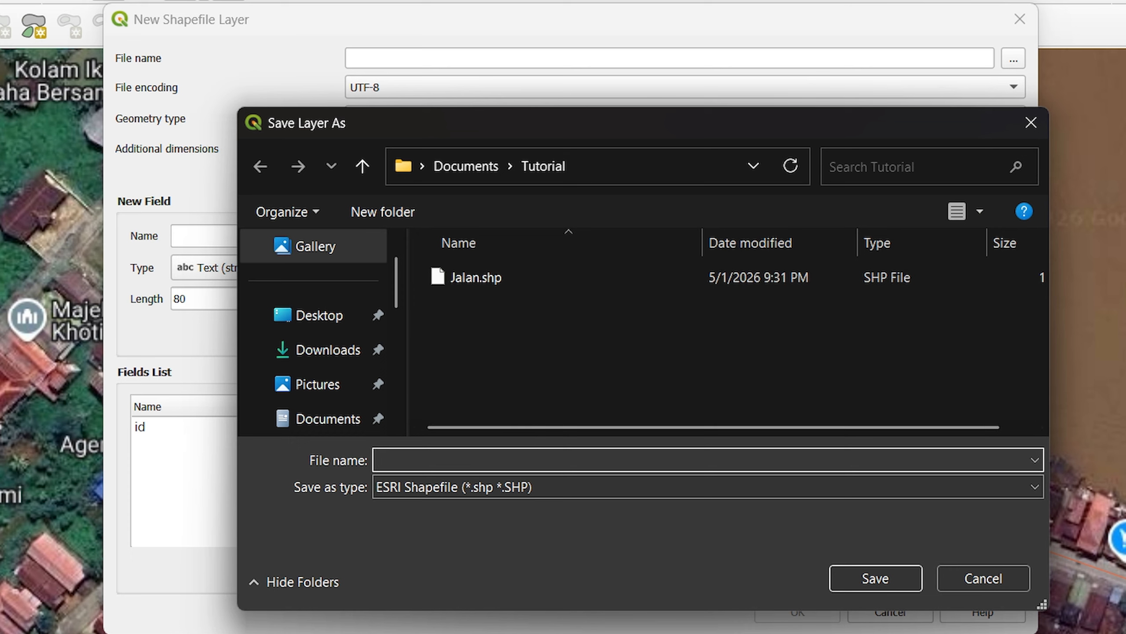
pyautogui.write('Banf')
pyautogui.press('BackSpace')
pyautogui.write('guna')
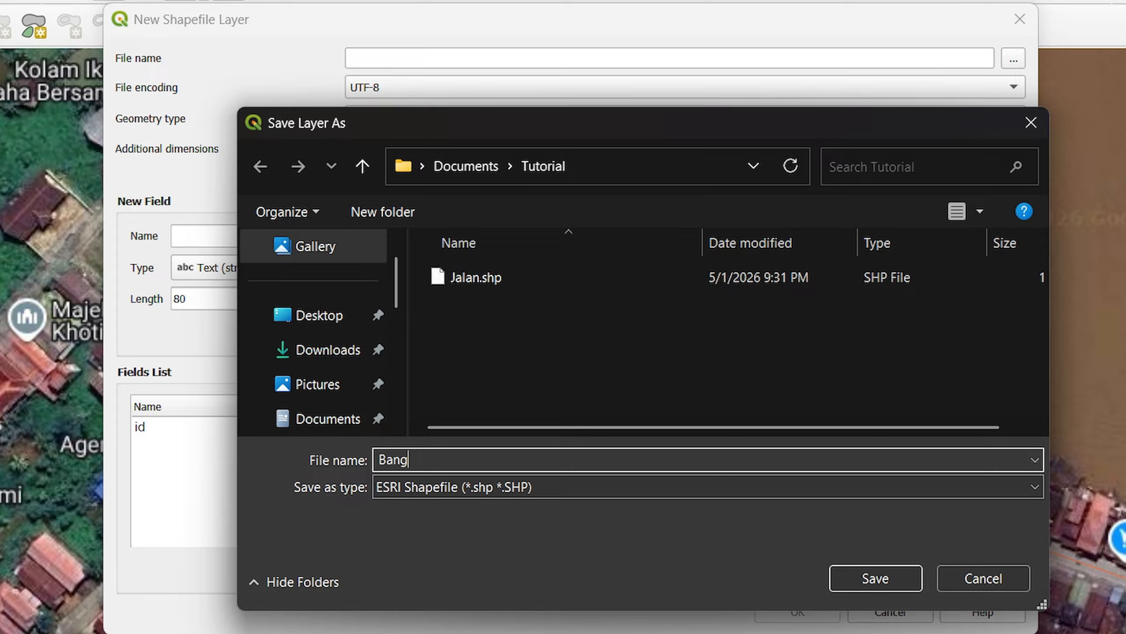
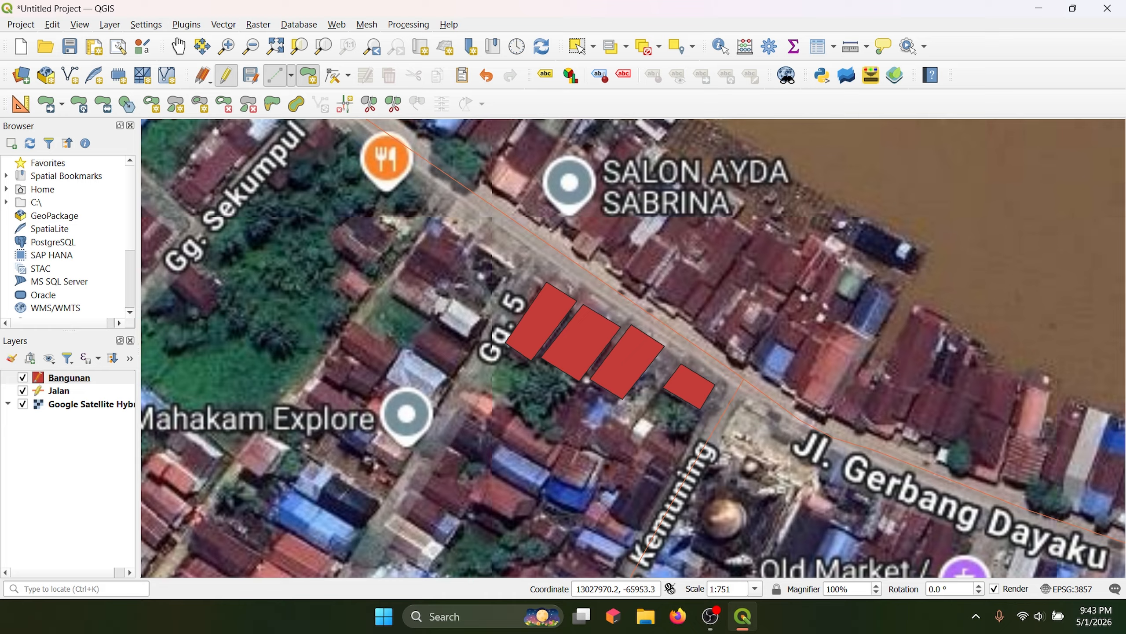
# - Switch to Firefox, search the web for google earth, and open the Untitled map project on the Google Earth site
pyautogui.click(677, 616)
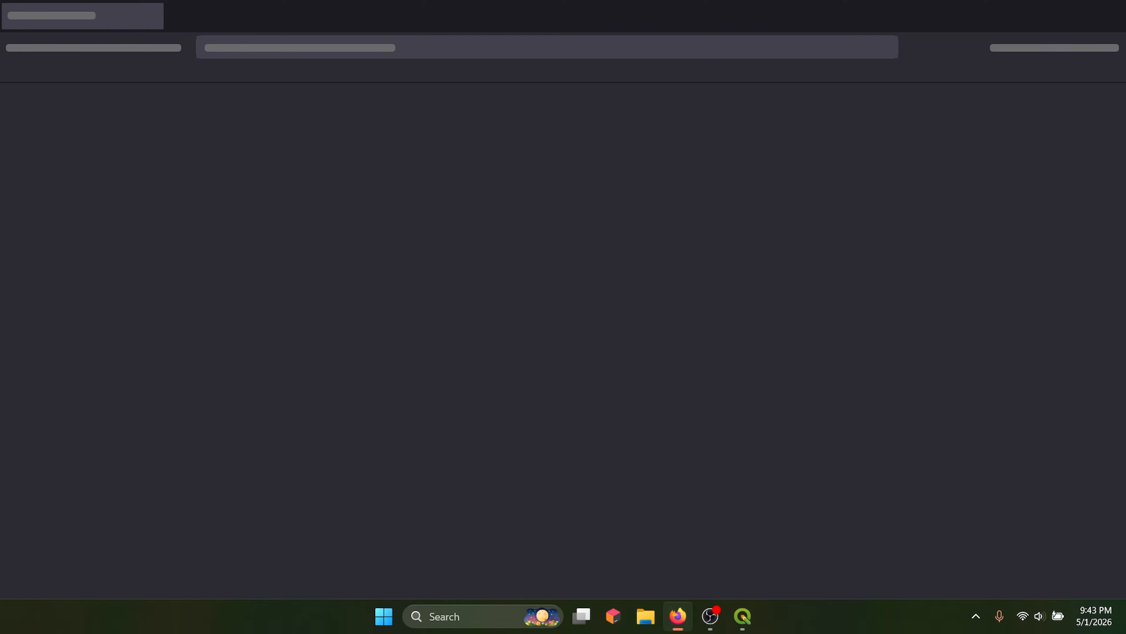
pyautogui.write('googe')
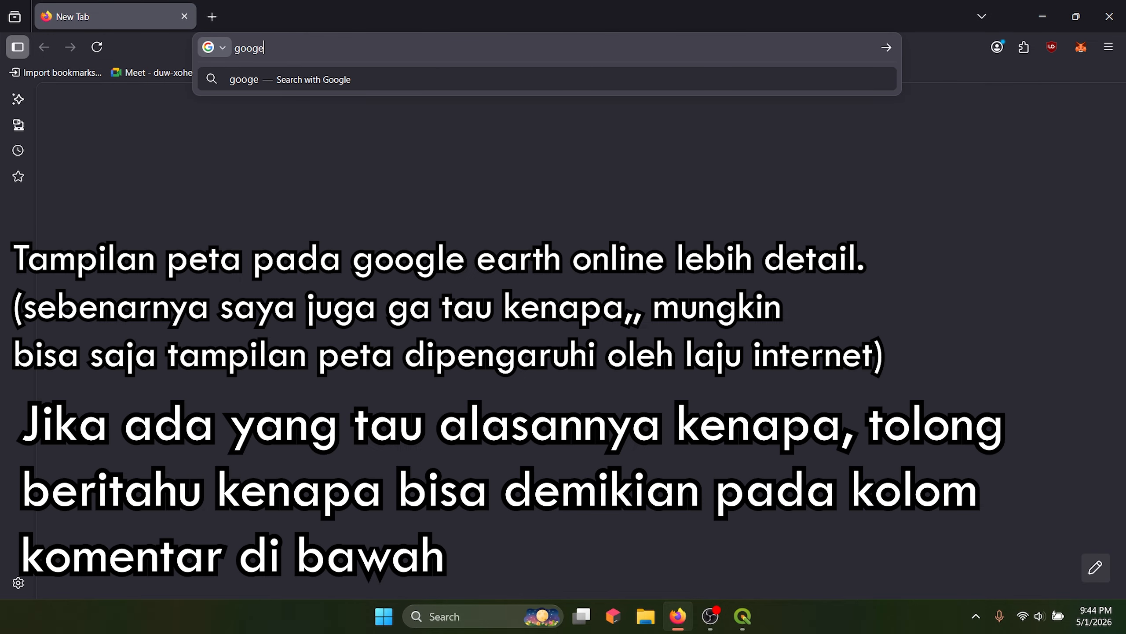
pyautogui.press('BackSpace')
pyautogui.write('le')
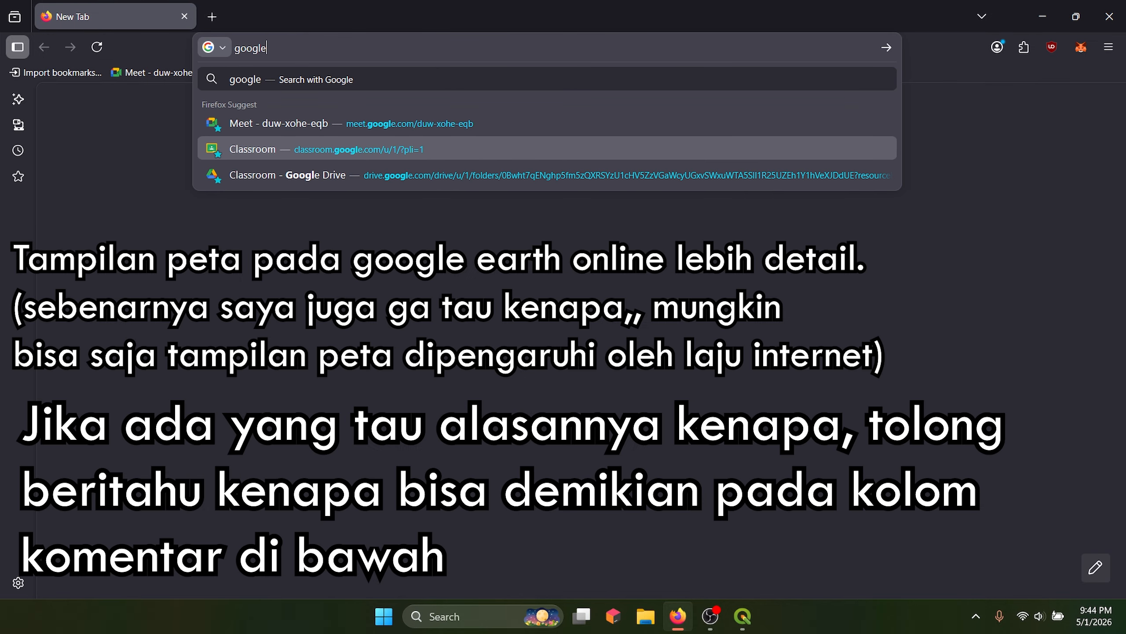
pyautogui.write(' earyh')
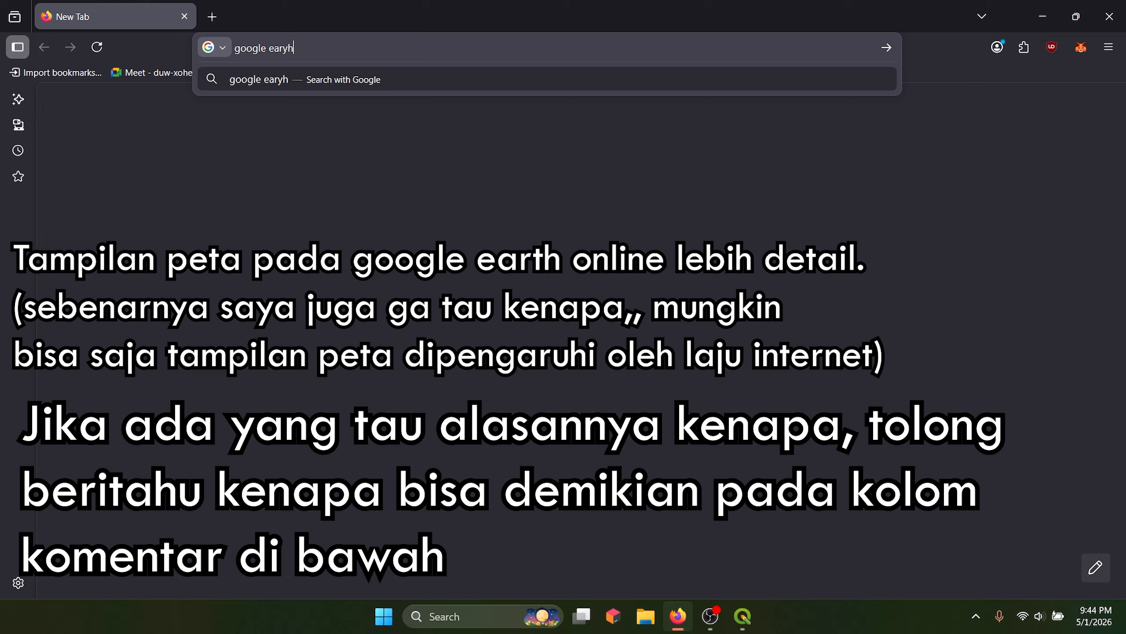
pyautogui.press('BackSpace')
pyautogui.press('BackSpace')
pyautogui.write('th')
pyautogui.press('Return')
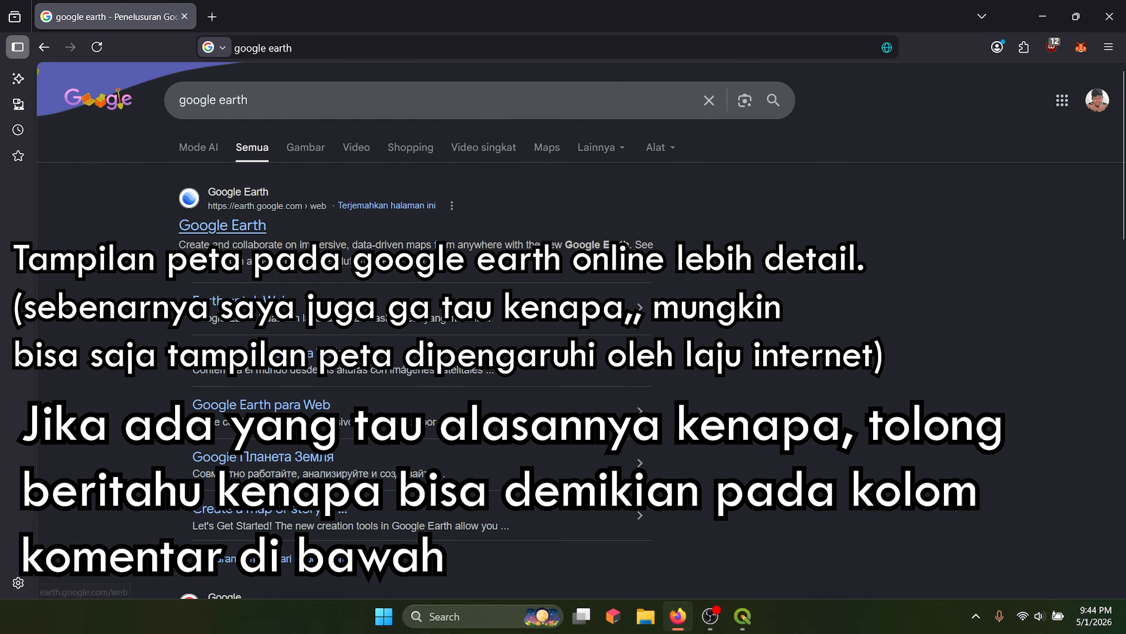
pyautogui.click(222, 225)
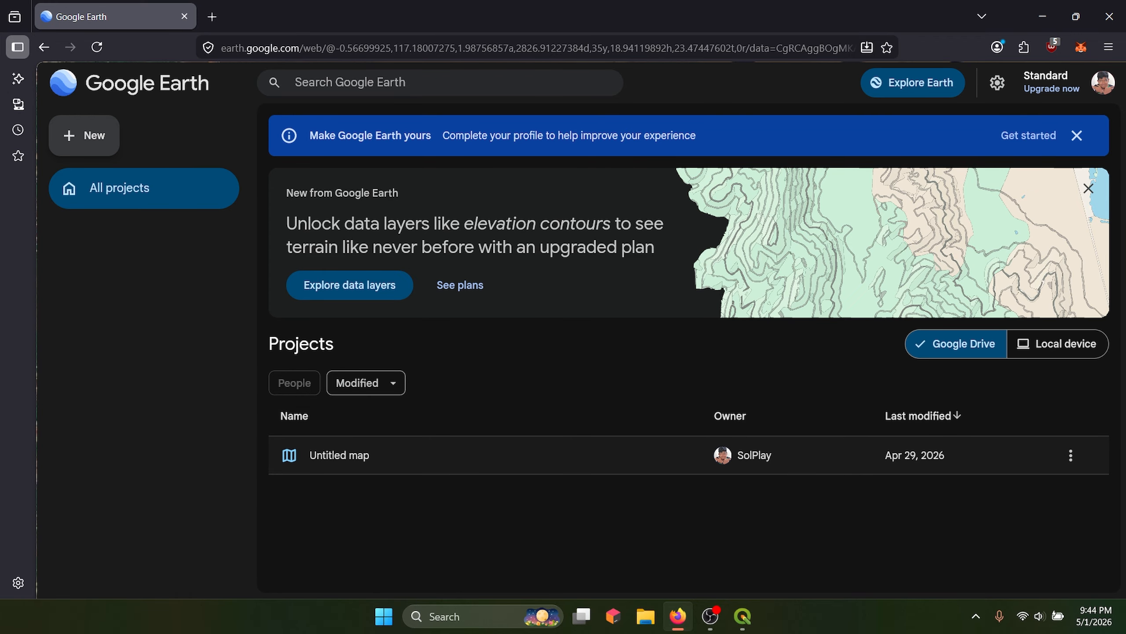
pyautogui.click(339, 455)
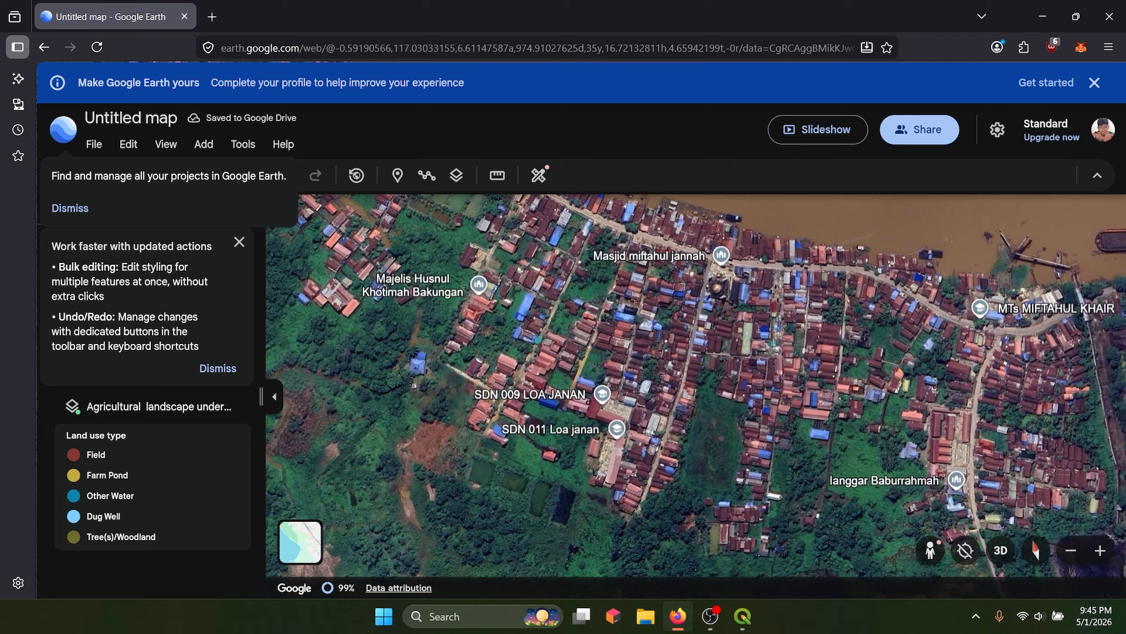
# - Examine the satellite imagery of the houses from SDN 009 Loa Janan north to the main road near Majlis Ta'lim Albakuni
pyautogui.scroll(5, 675, 413)
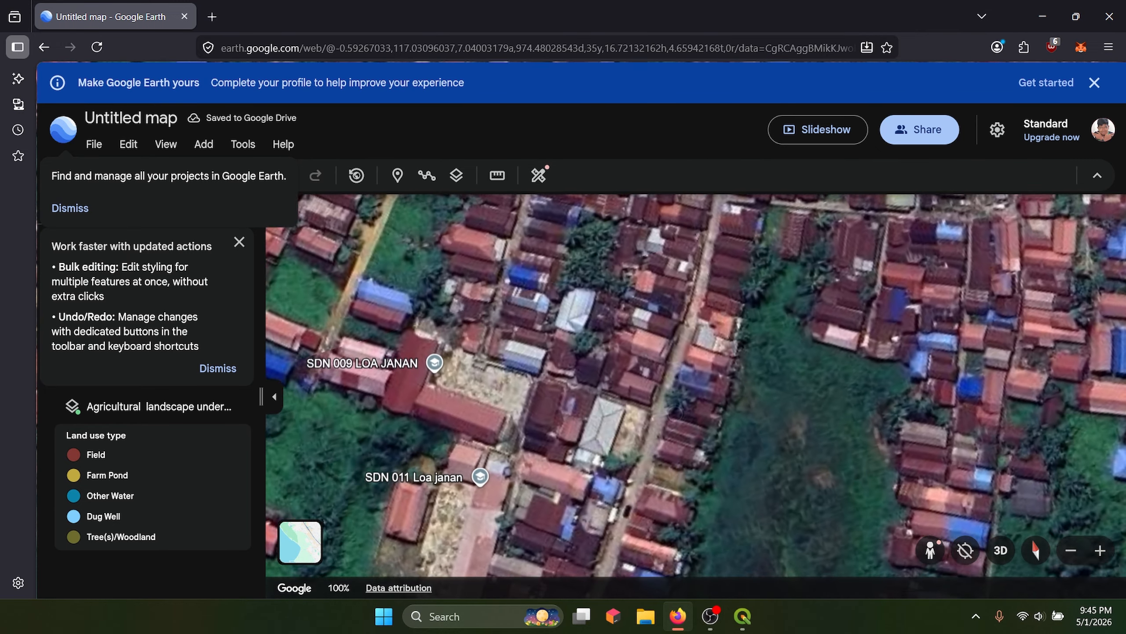
pyautogui.moveTo(661, 328); pyautogui.dragTo(698, 586)
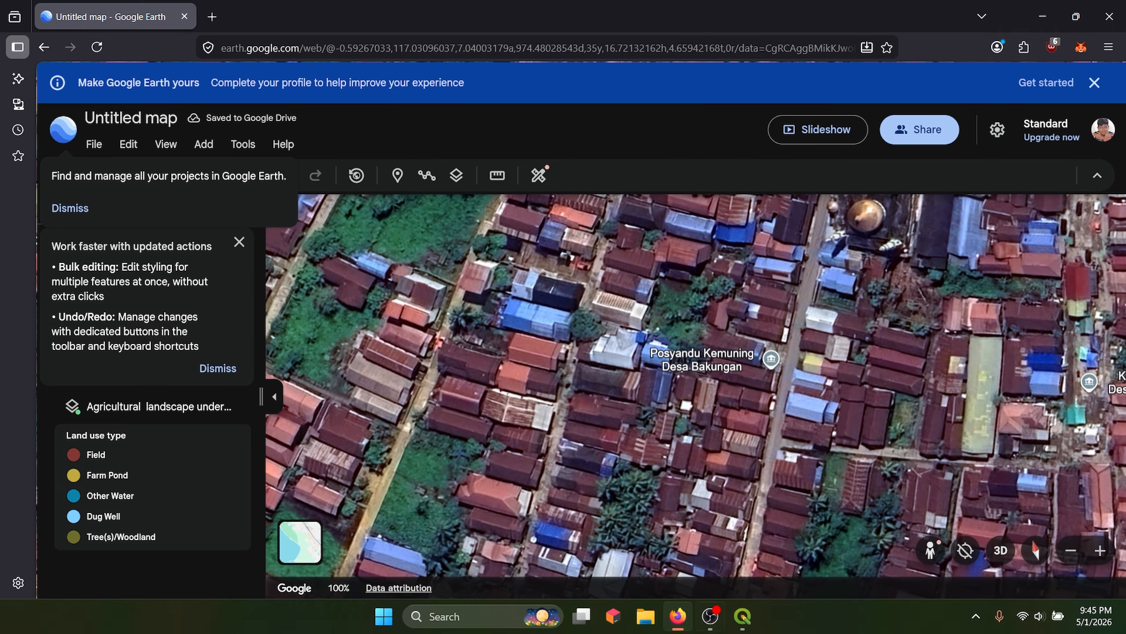
pyautogui.moveTo(700, 332); pyautogui.dragTo(677, 495)
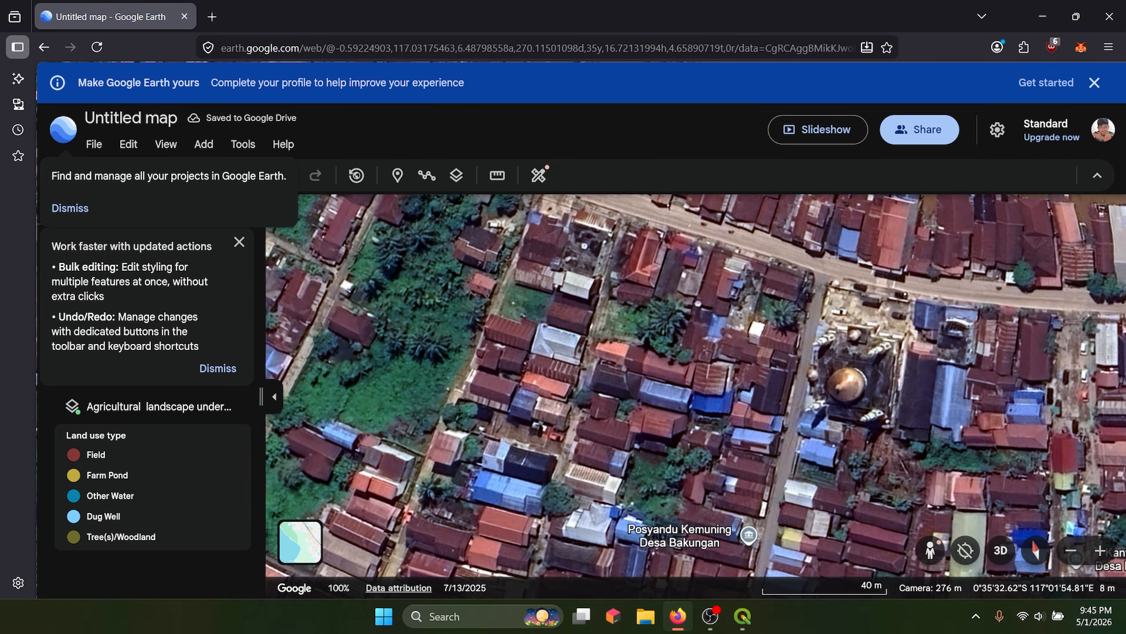
pyautogui.scroll(4, 645, 358)
pyautogui.moveTo(650, 351); pyautogui.dragTo(664, 533)
pyautogui.moveTo(652, 393); pyautogui.dragTo(732, 203)
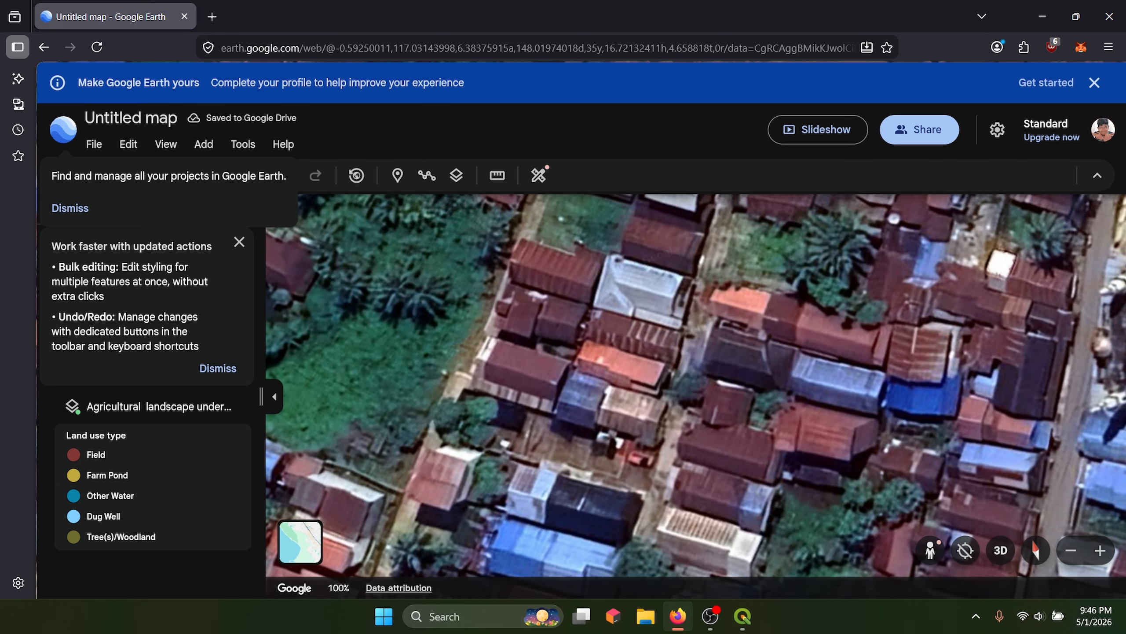
pyautogui.moveTo(701, 311); pyautogui.dragTo(669, 455)
pyautogui.moveTo(761, 328); pyautogui.dragTo(696, 348)
pyautogui.moveTo(578, 334); pyautogui.dragTo(580, 342)
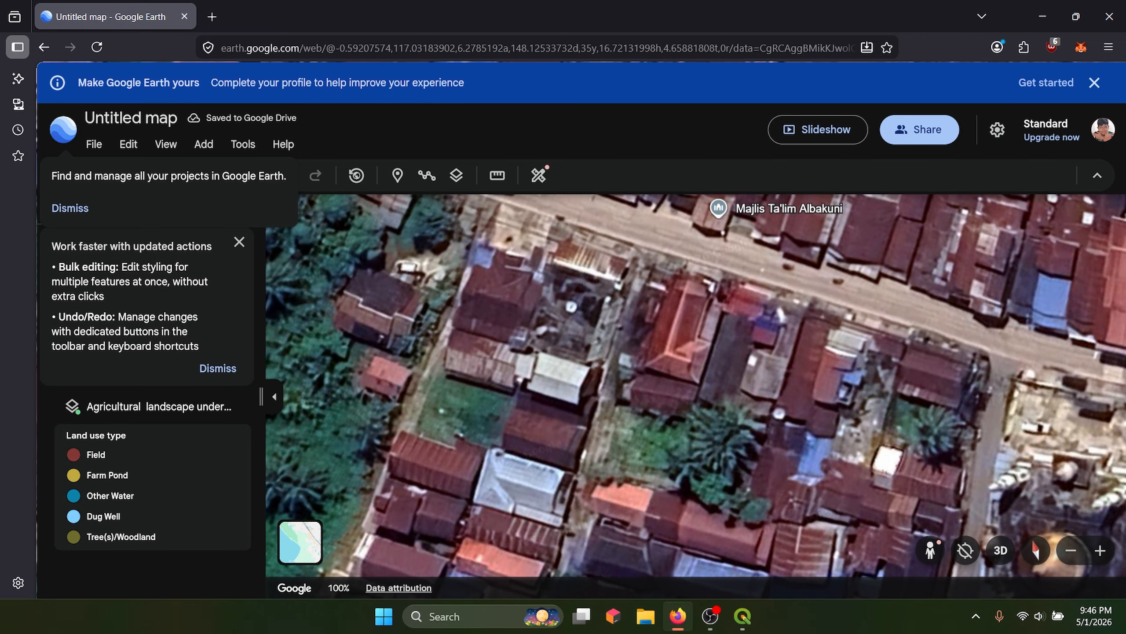
# - Dismiss the profile banner and examine the building outlines in close-up between Majlis Ta'lim Albakuni and the golden-domed mosque
pyautogui.click(1094, 83)
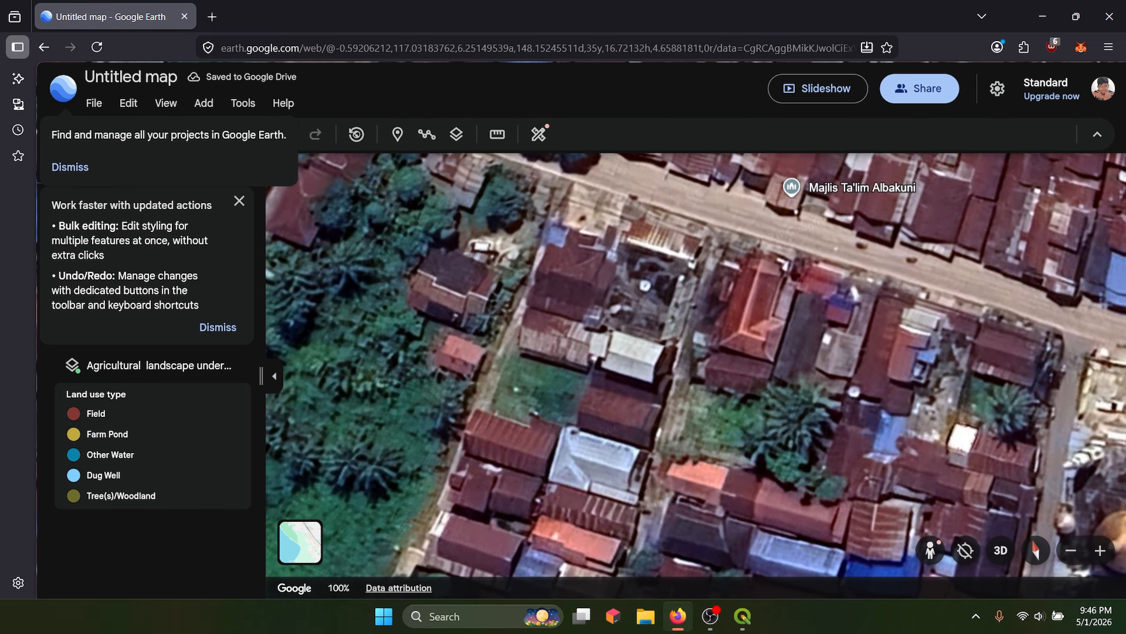
pyautogui.moveTo(820, 380); pyautogui.dragTo(734, 374)
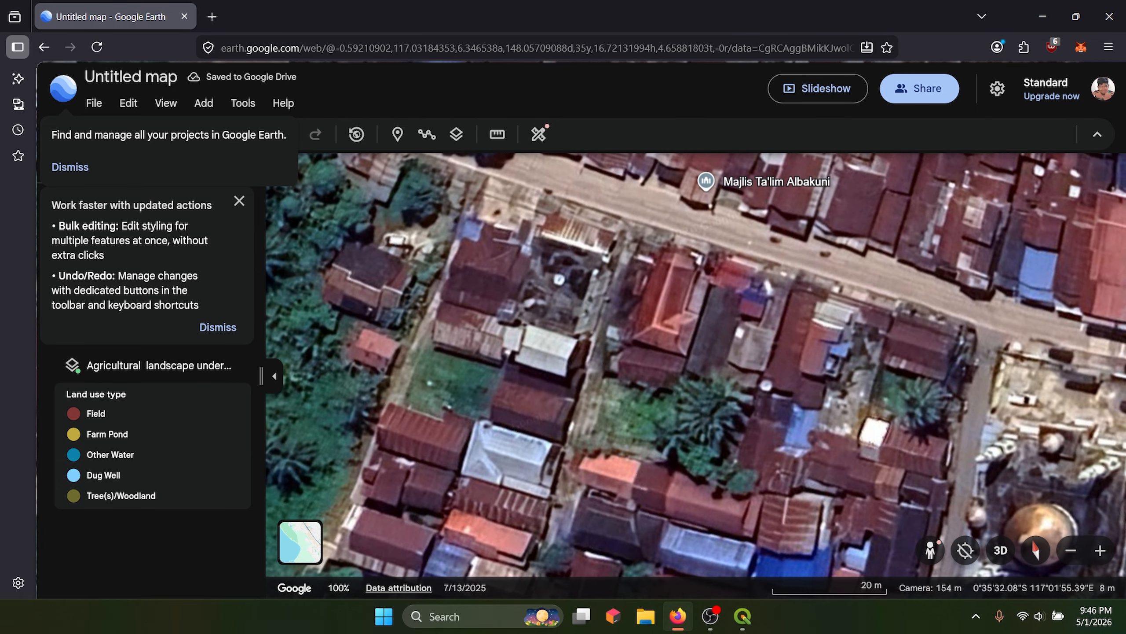
pyautogui.scroll(5, 683, 329)
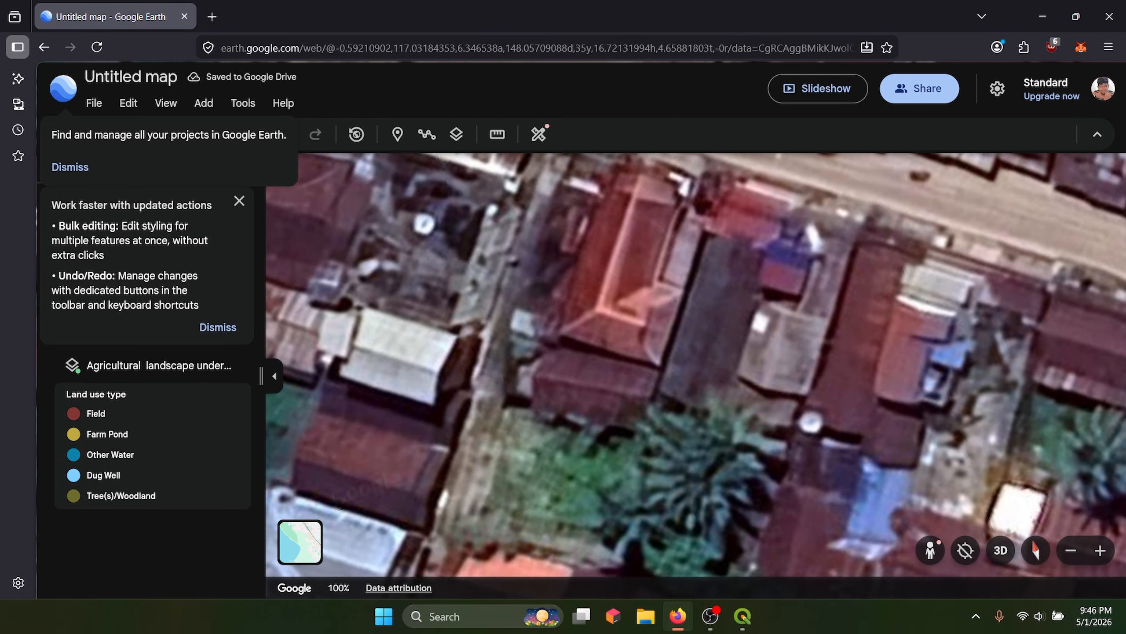
pyautogui.moveTo(683, 329); pyautogui.dragTo(689, 396)
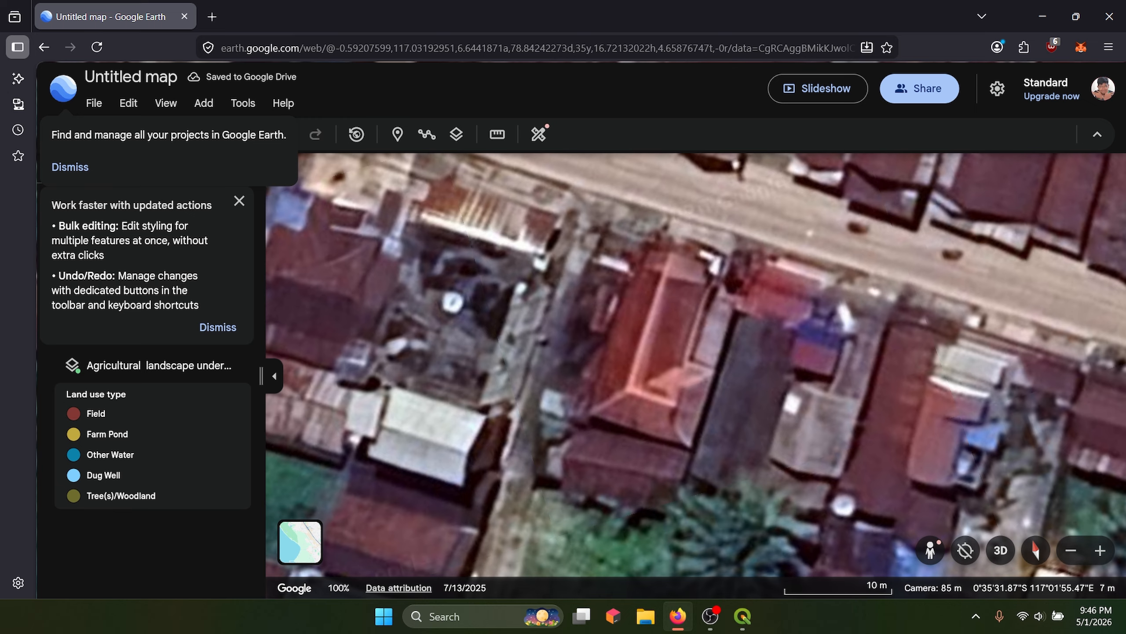
pyautogui.moveTo(688, 397); pyautogui.dragTo(491, 350)
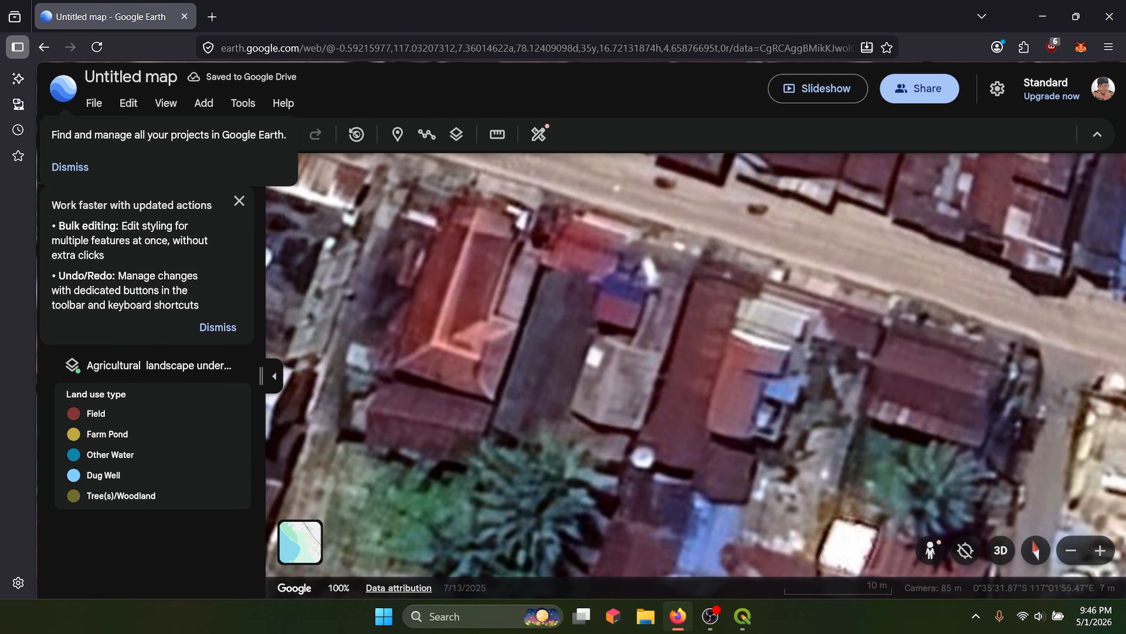
pyautogui.moveTo(688, 396); pyautogui.dragTo(565, 410)
pyautogui.moveTo(839, 399); pyautogui.dragTo(821, 209)
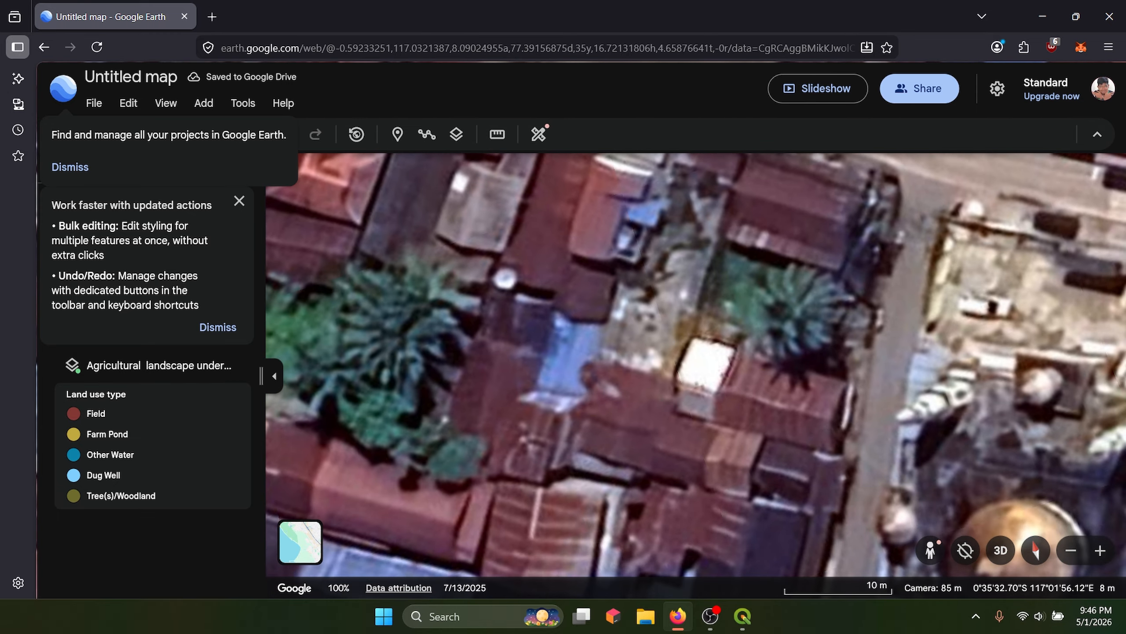
pyautogui.scroll(-5, 731, 377)
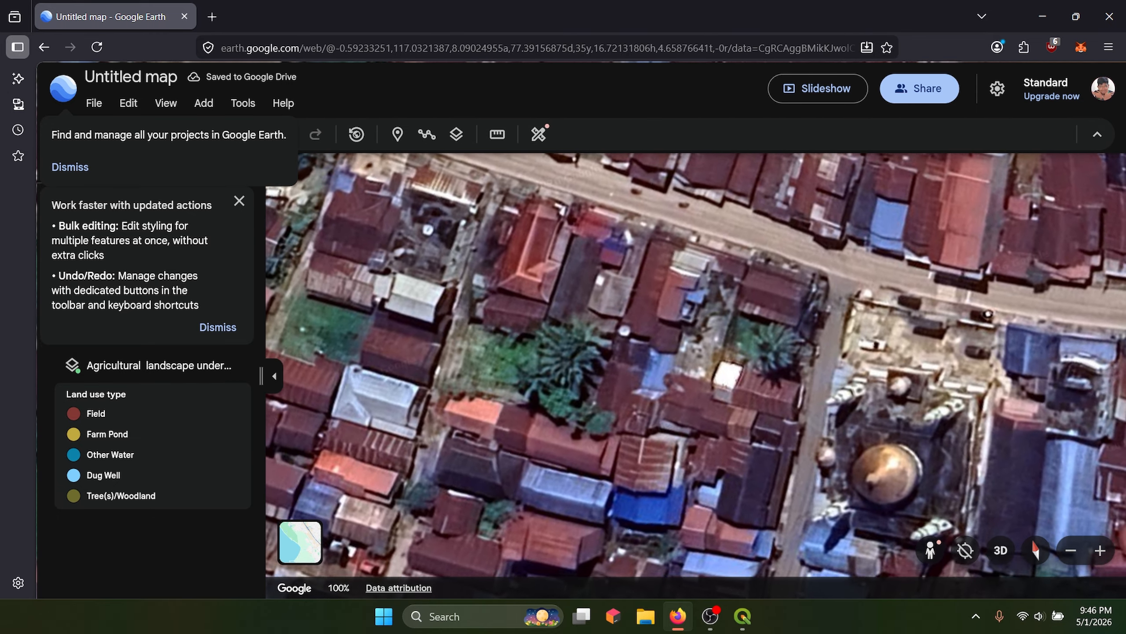
pyautogui.moveTo(732, 377); pyautogui.dragTo(741, 317)
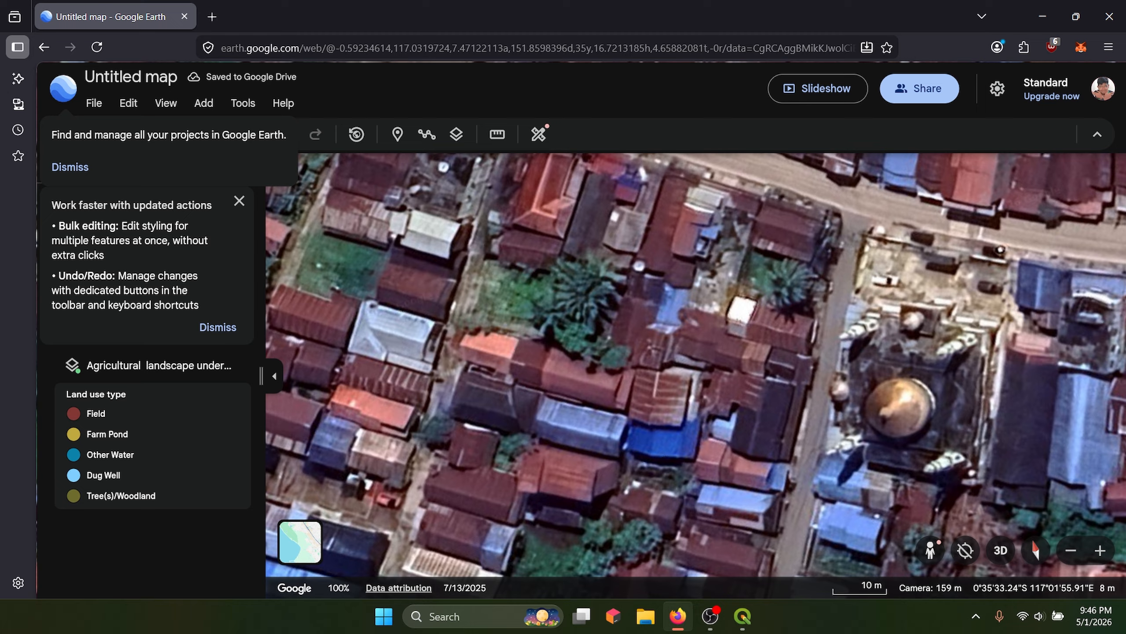
pyautogui.moveTo(732, 390); pyautogui.dragTo(643, 402)
pyautogui.moveTo(710, 364); pyautogui.dragTo(698, 386)
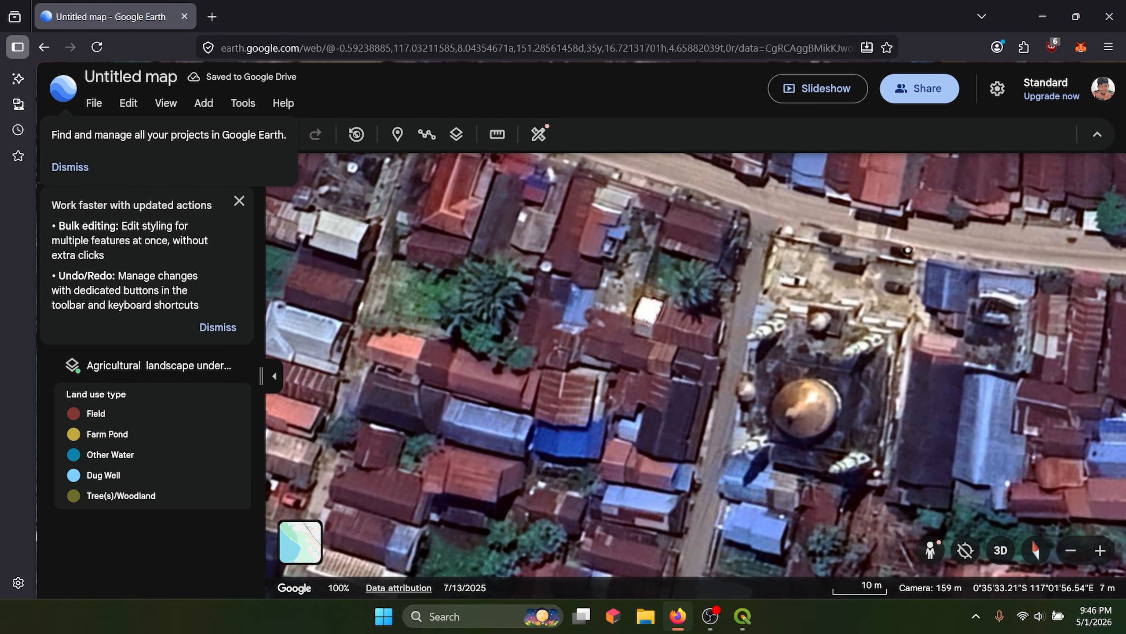
pyautogui.moveTo(710, 364); pyautogui.dragTo(700, 381)
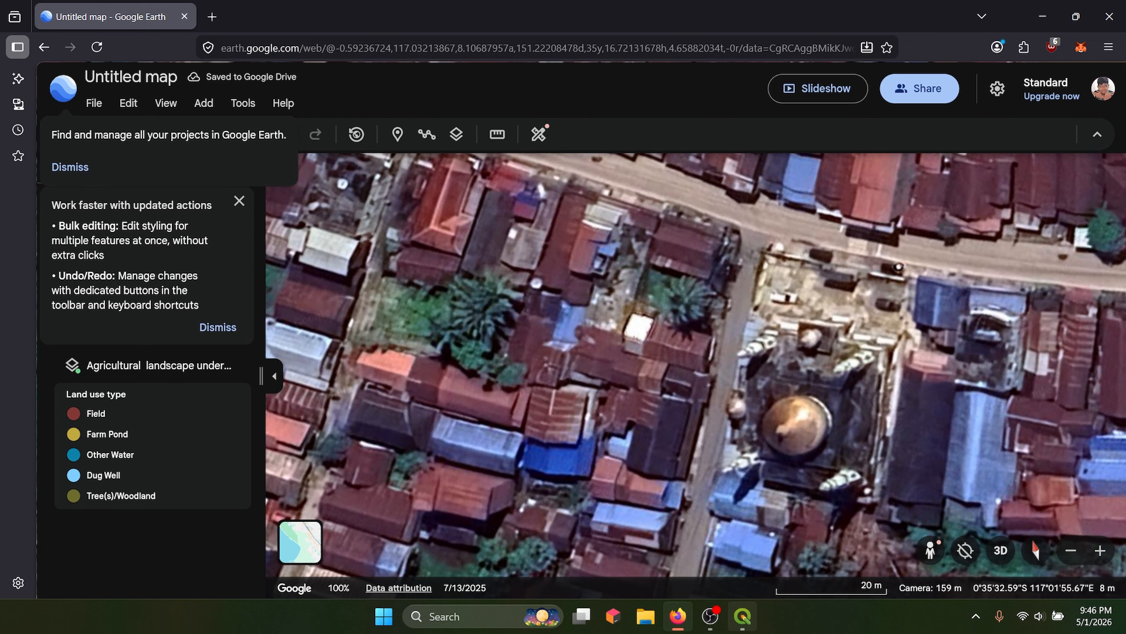
# - Switch back to QGIS and digitize the domed mosque beside Jl. Kemuning as a four-cornered Bangunan polygon with Nama set to Masjid
pyautogui.click(743, 616)
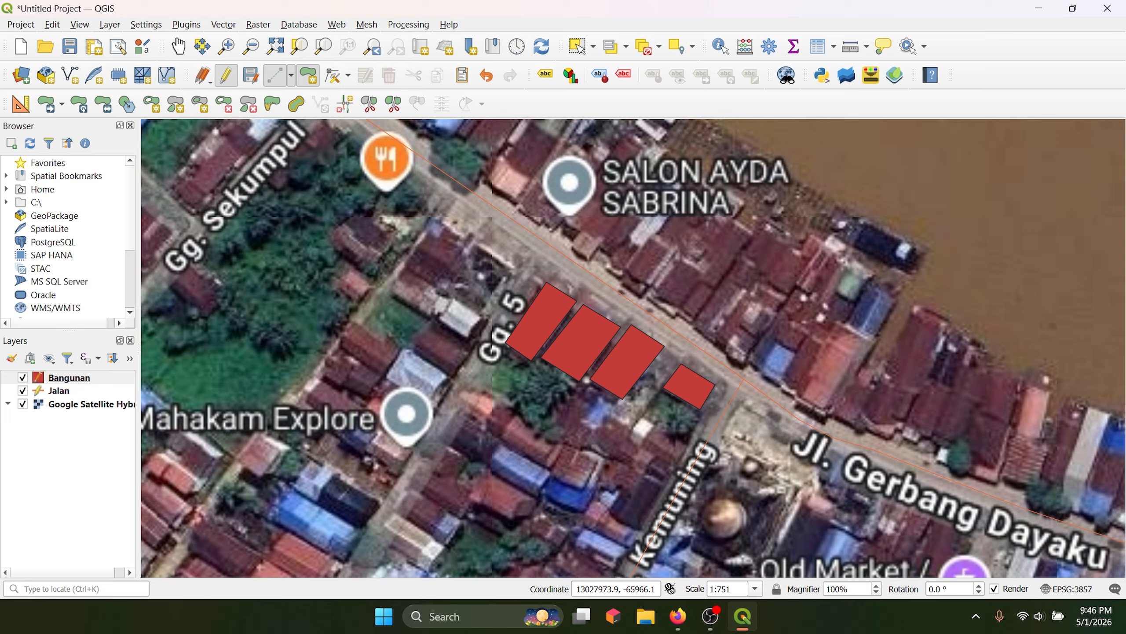
pyautogui.moveTo(710, 399); pyautogui.dragTo(679, 308)
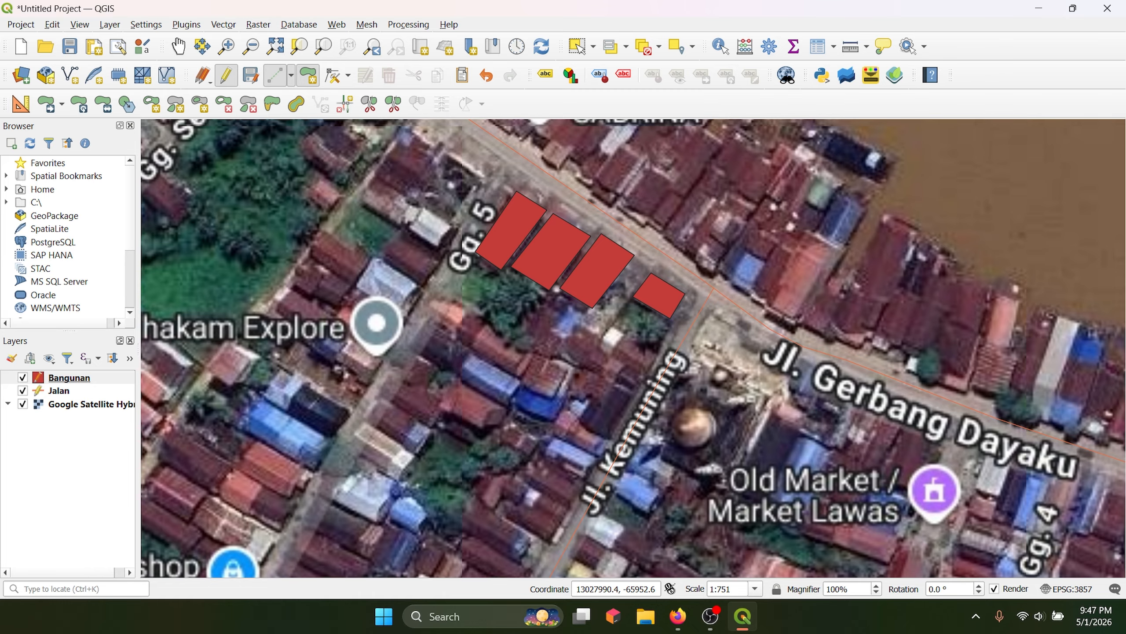
pyautogui.click(695, 363)
pyautogui.click(765, 397)
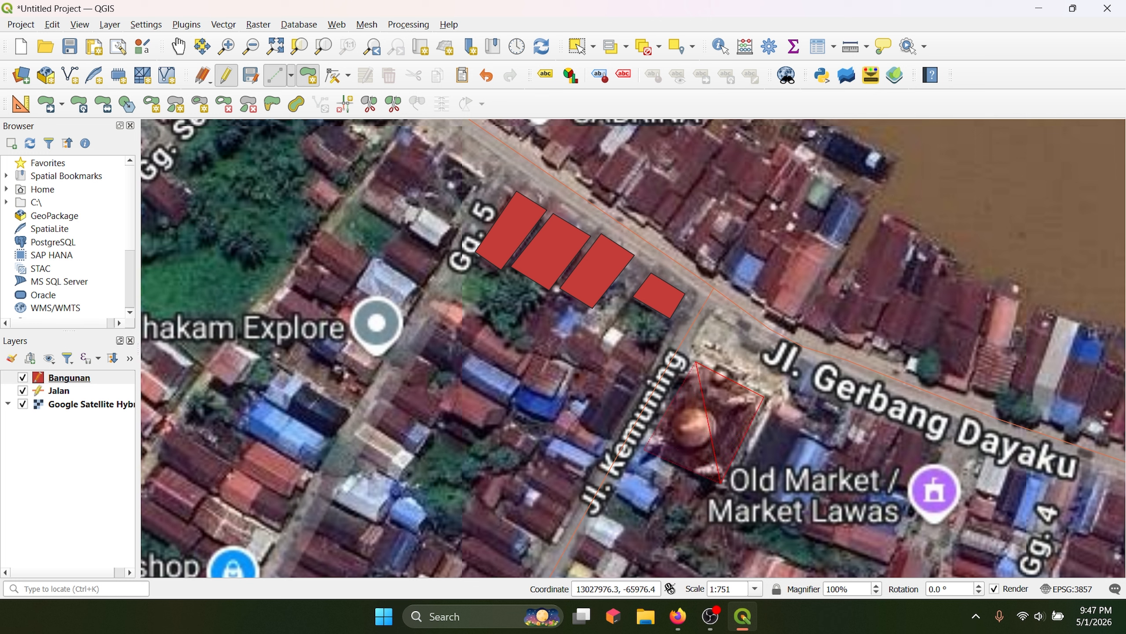
pyautogui.click(645, 451)
pyautogui.rightClick(681, 435)
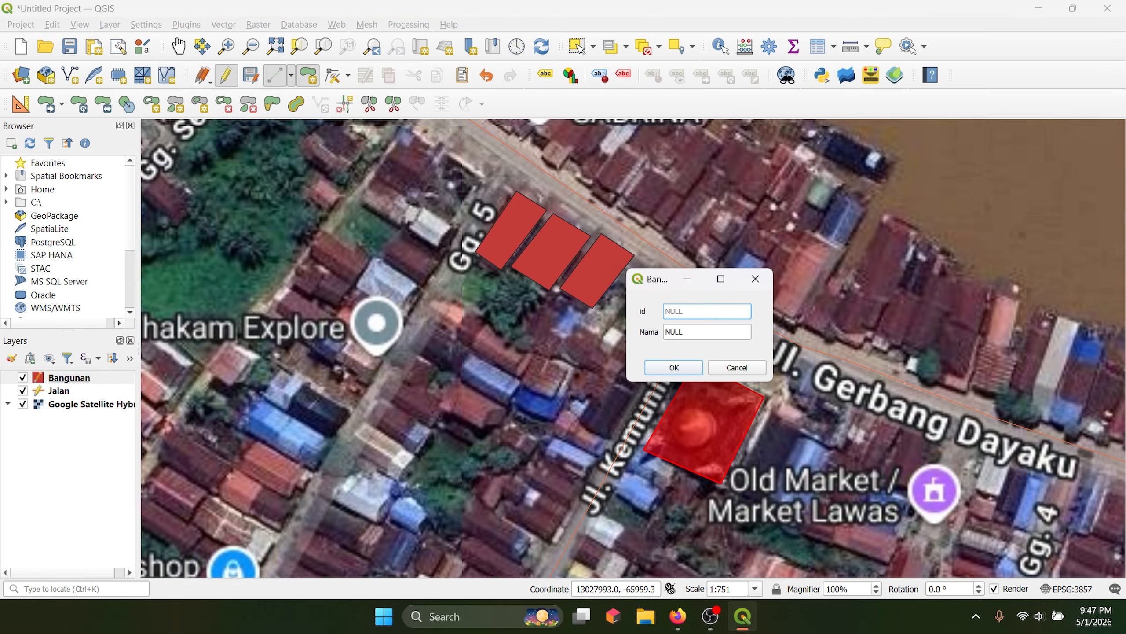
pyautogui.press('Tab')
pyautogui.write('M')
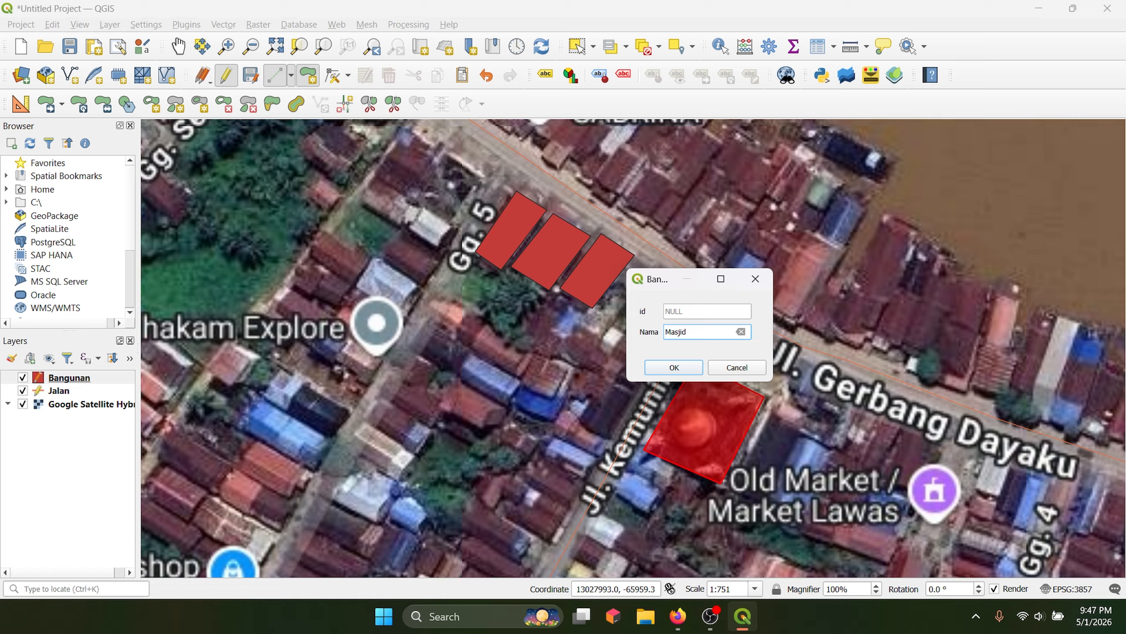
pyautogui.press('Return')
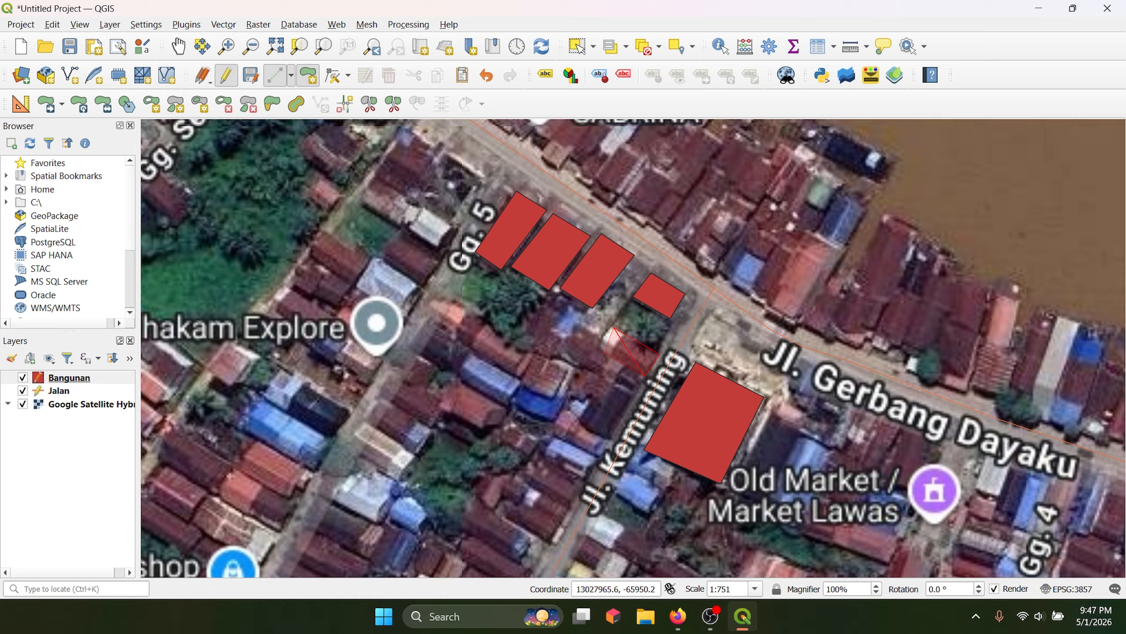
# - Finish the small house polygon across Jl. Kemuning from the mosque and save it with Nama set to rumah plus the resident's name
pyautogui.click(602, 349)
pyautogui.rightClick(624, 349)
pyautogui.press('Tab')
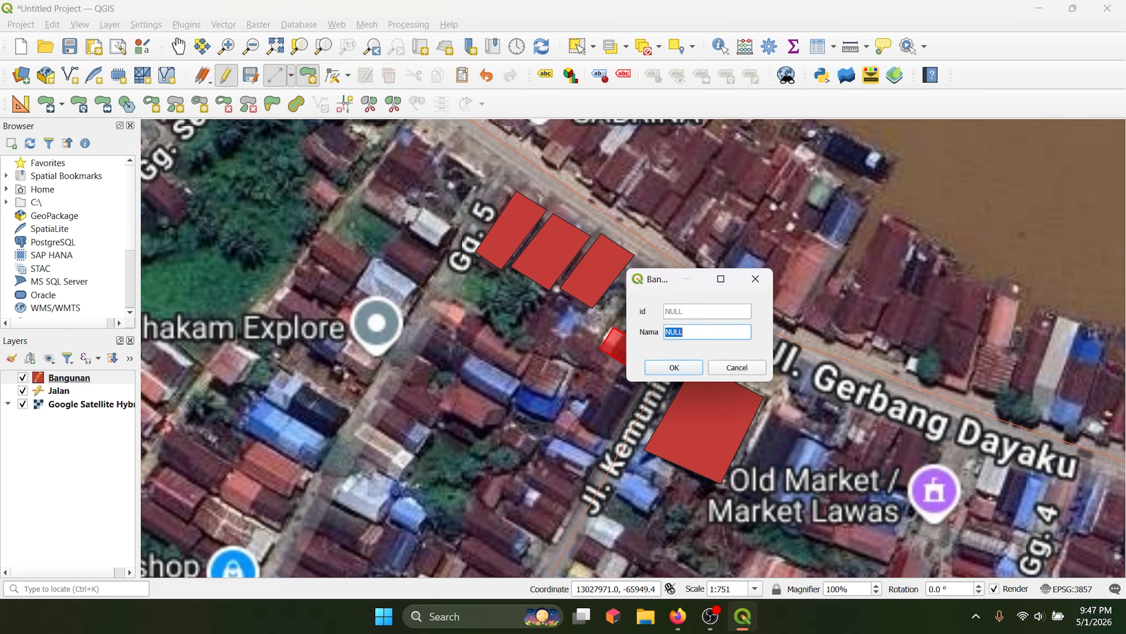
pyautogui.write('rumah fira')
pyautogui.press('Return')
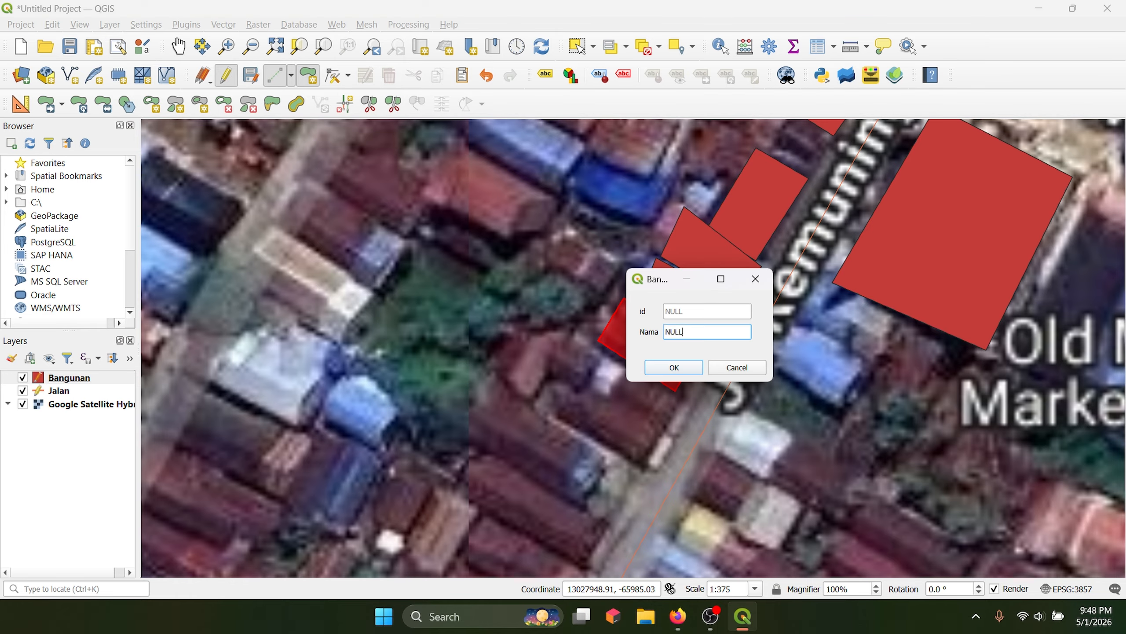
# - Save further house polygons southwest along Jl. Kemuning, setting Nama to Rumah Warga or to rumah plus the resident's name
pyautogui.write('Rumah Warga')
pyautogui.press('Return')
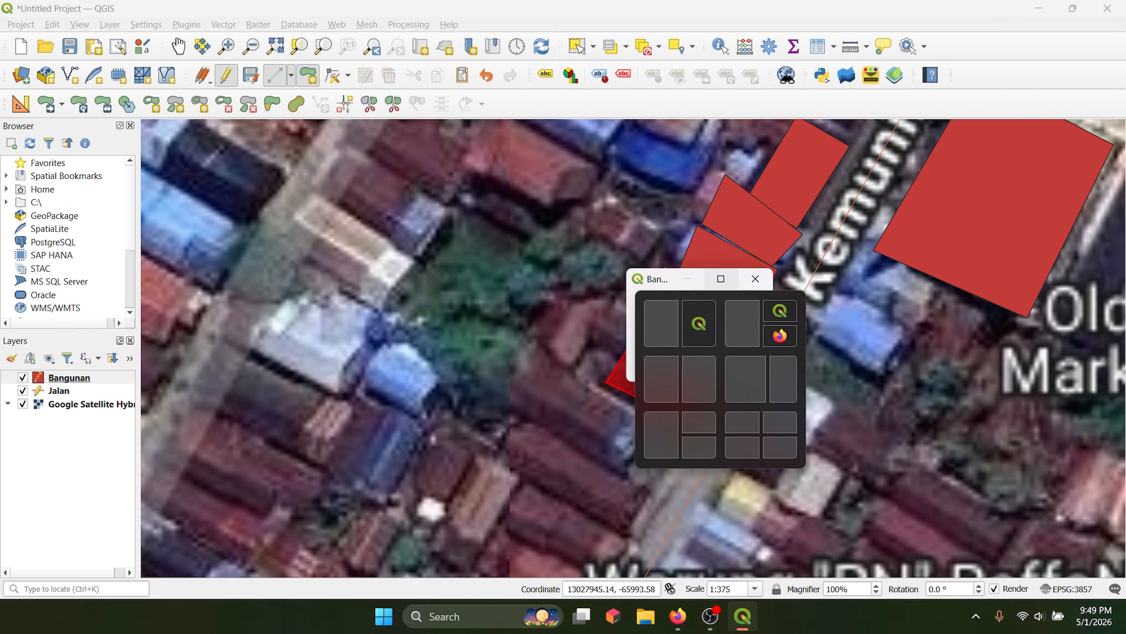
pyautogui.write('rumah bumi')
pyautogui.press('Return')
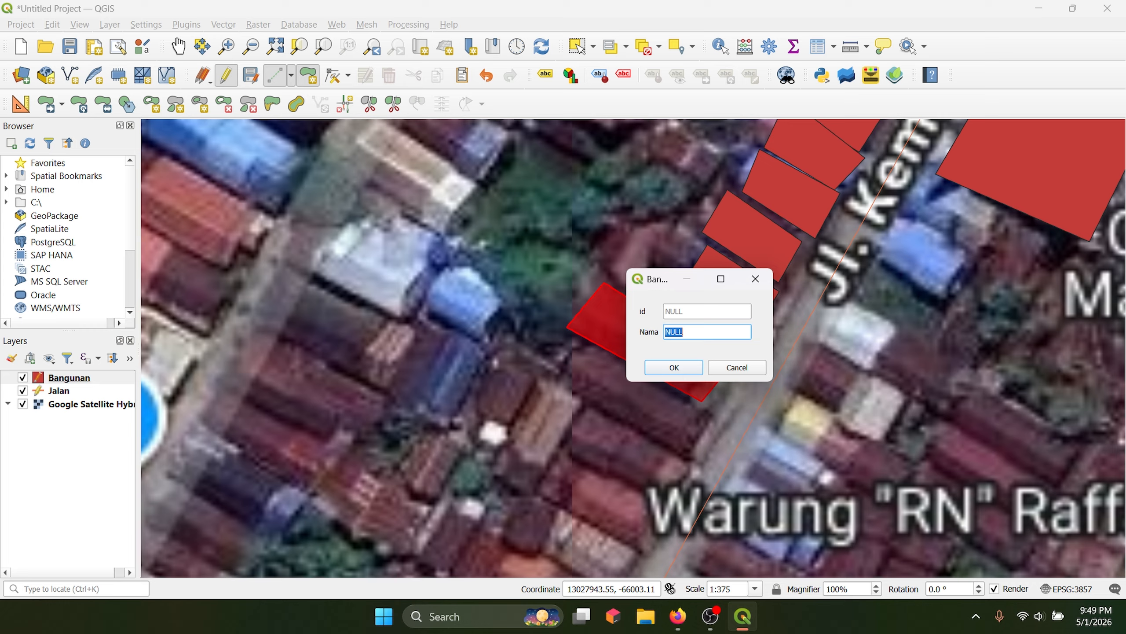
pyautogui.press('Return')
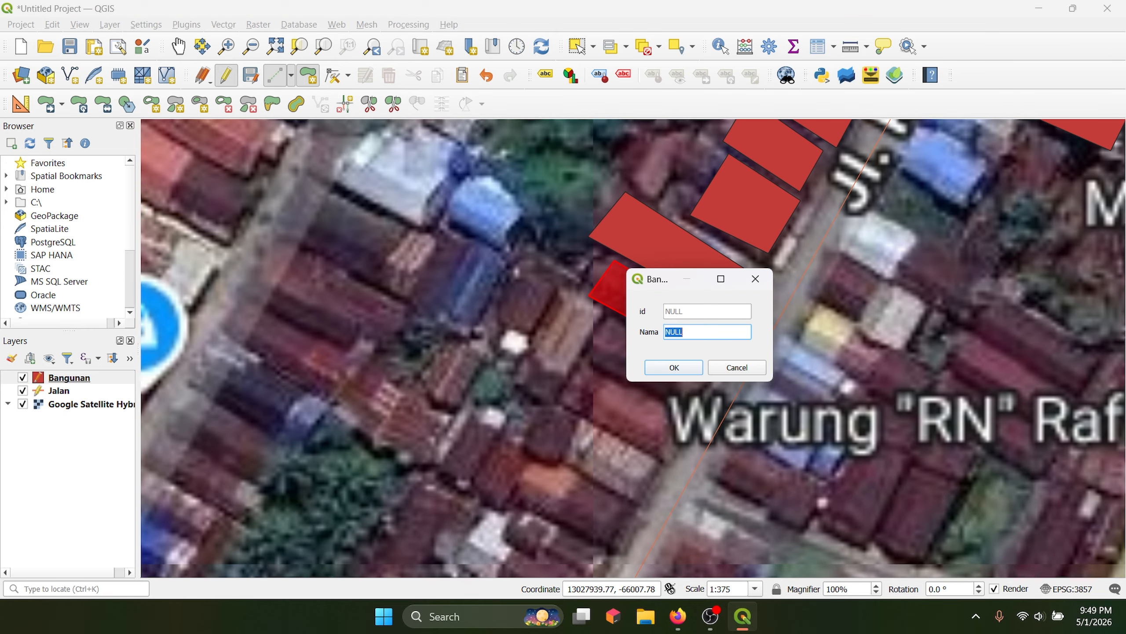
pyautogui.press('Return')
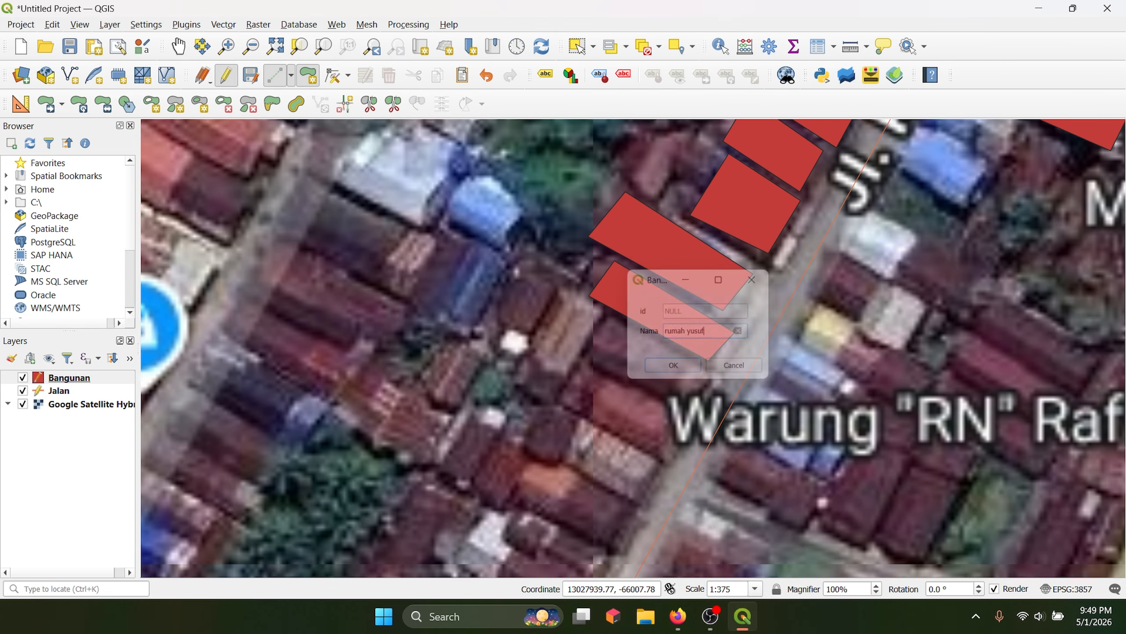
pyautogui.scroll(-2, 664, 289)
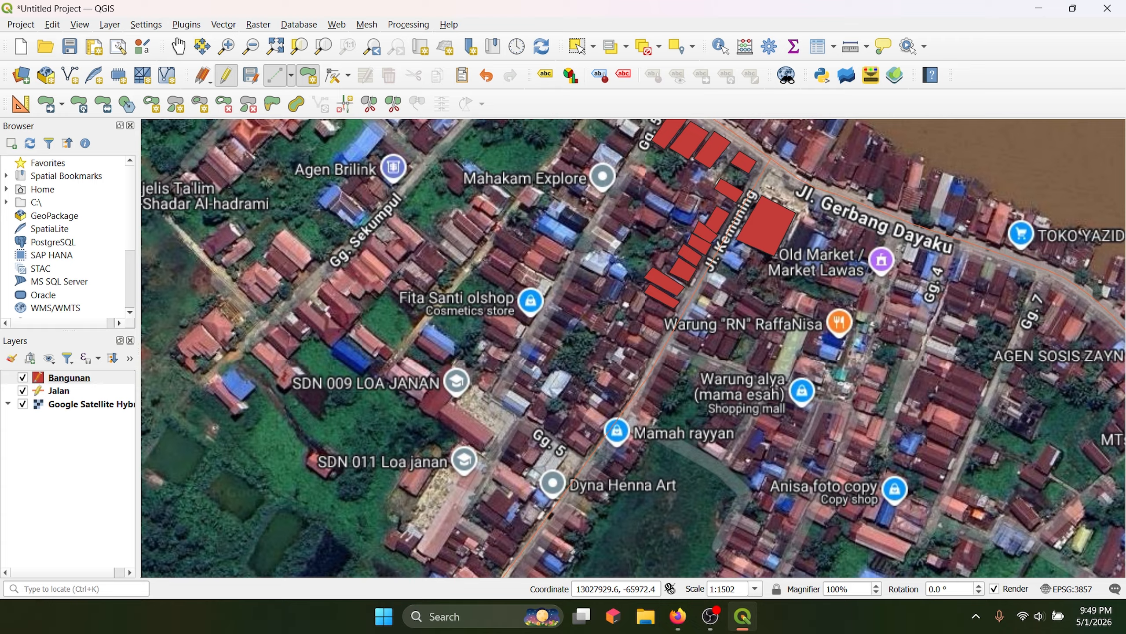
# - Survey the riverside eastward along Jl. Gerbang Dayaku as far as the PT Indo Perkasa jetty and its moored barges
pyautogui.moveTo(654, 240); pyautogui.dragTo(347, 471)
pyautogui.scroll(1, 635, 380)
pyautogui.scroll(-1, 537, 314)
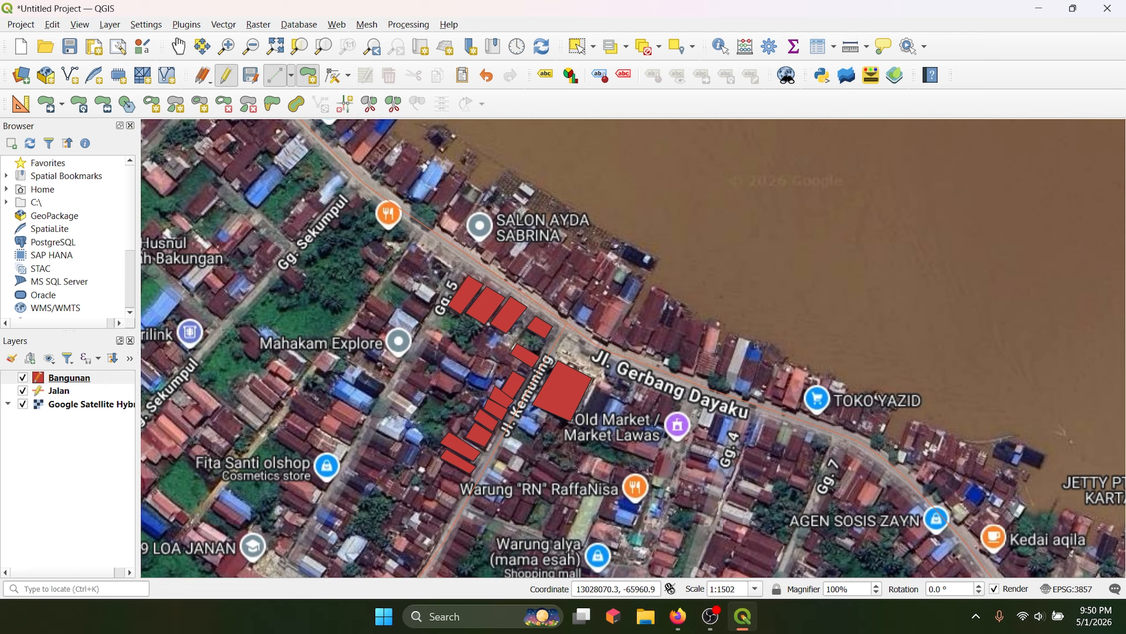
pyautogui.moveTo(621, 409); pyautogui.dragTo(355, 161)
pyautogui.moveTo(538, 323); pyautogui.dragTo(216, 404)
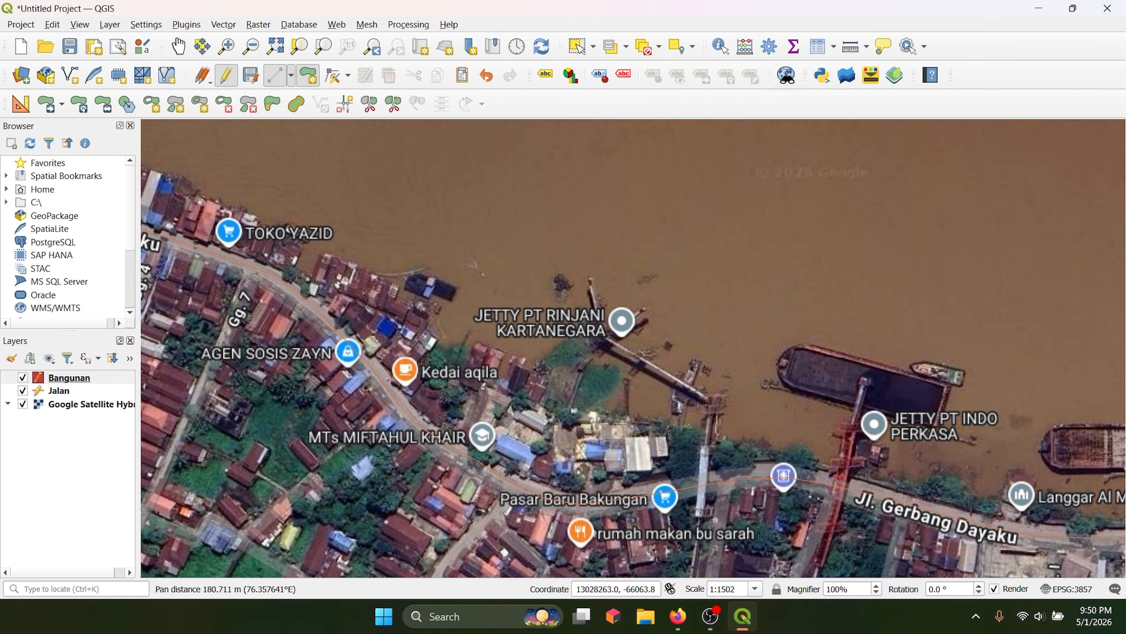
pyautogui.moveTo(470, 311); pyautogui.dragTo(308, 251)
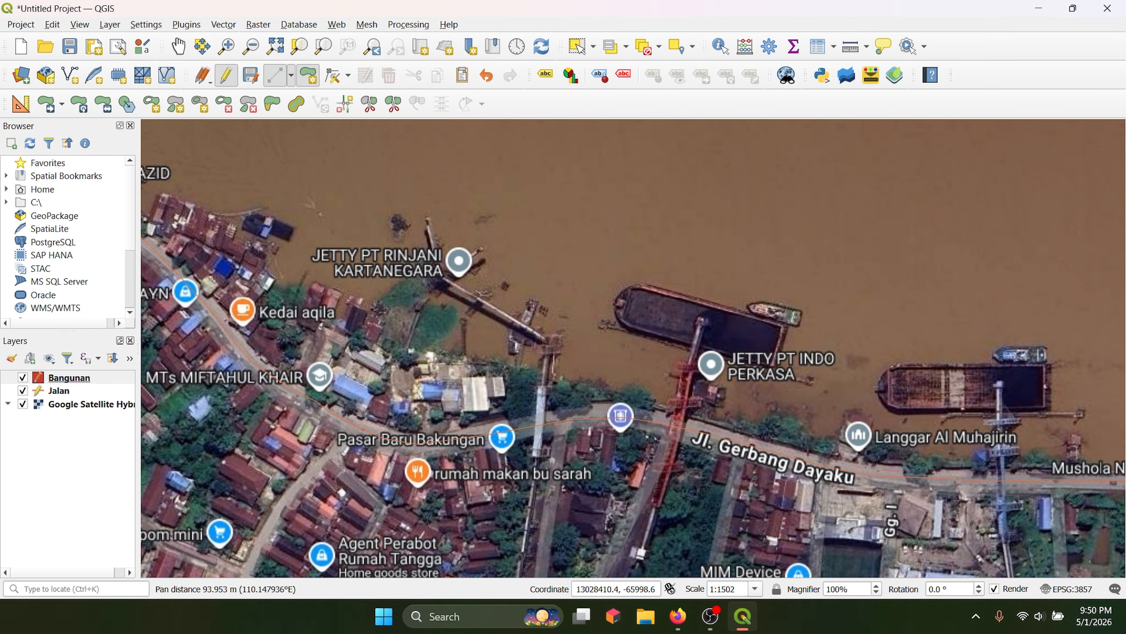
pyautogui.click(615, 246)
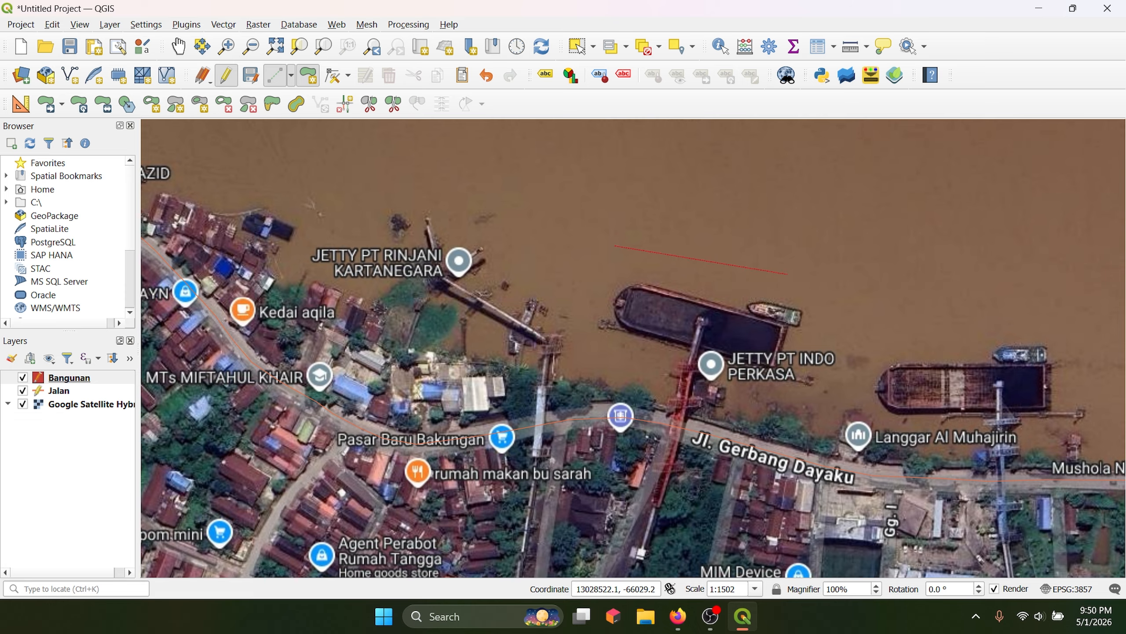
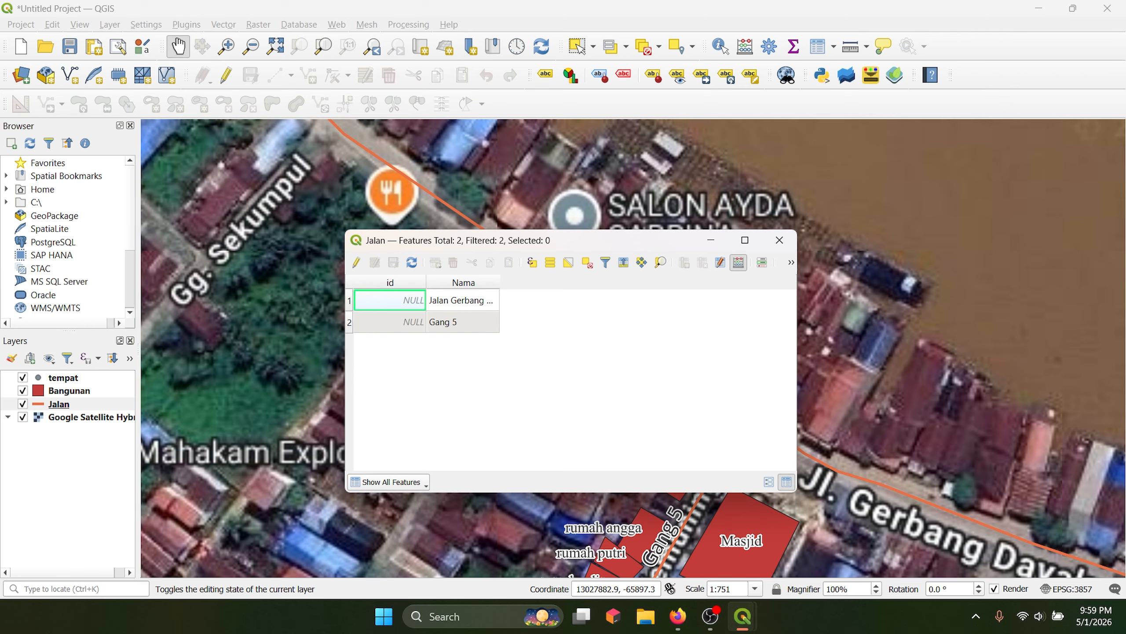
# - Open the Field Calculator for the Jalan layer and name the new output field koor X
pyautogui.click(944, 113)
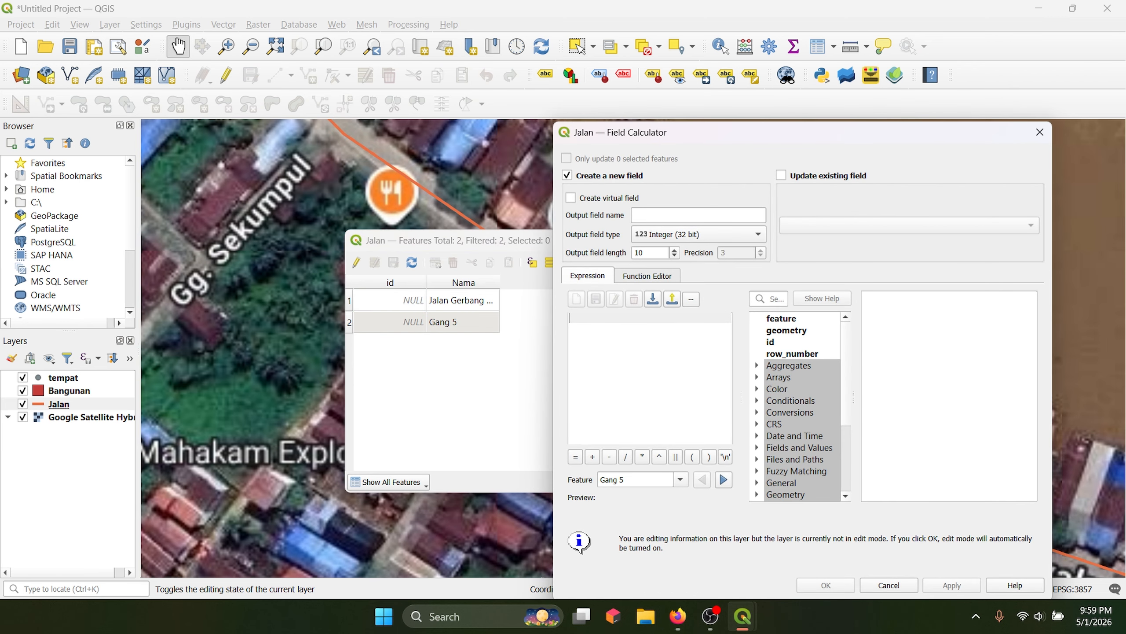
pyautogui.moveTo(790, 133); pyautogui.dragTo(726, 133)
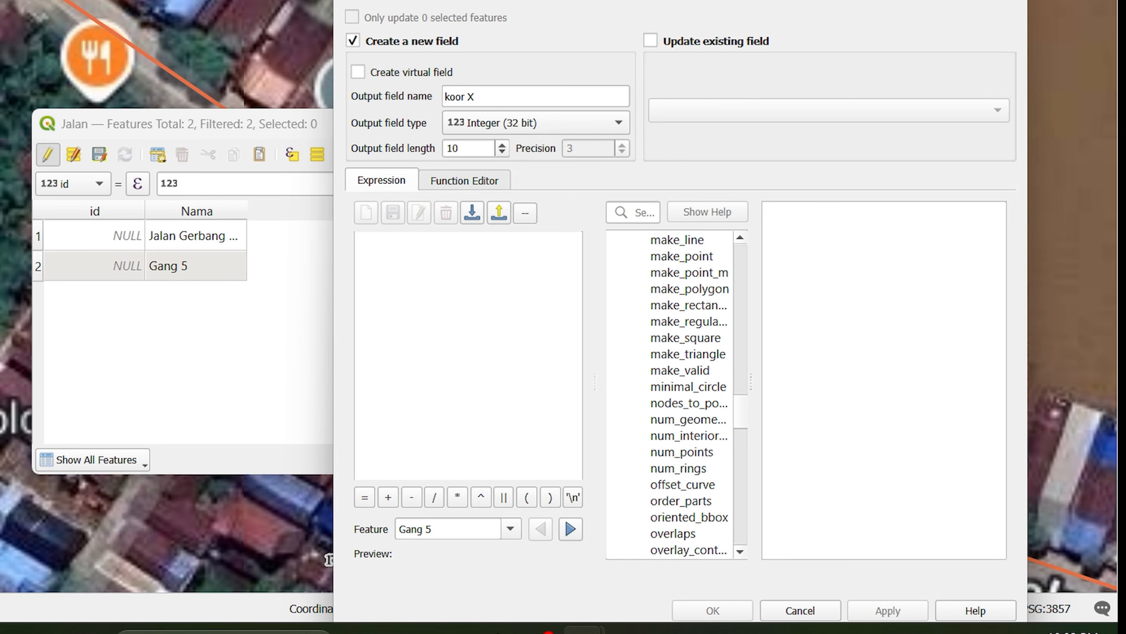
# - Look through the Field Calculator's Geometry functions down to the coordinate functions such as $x and $y
pyautogui.scroll(-7, 669, 394)
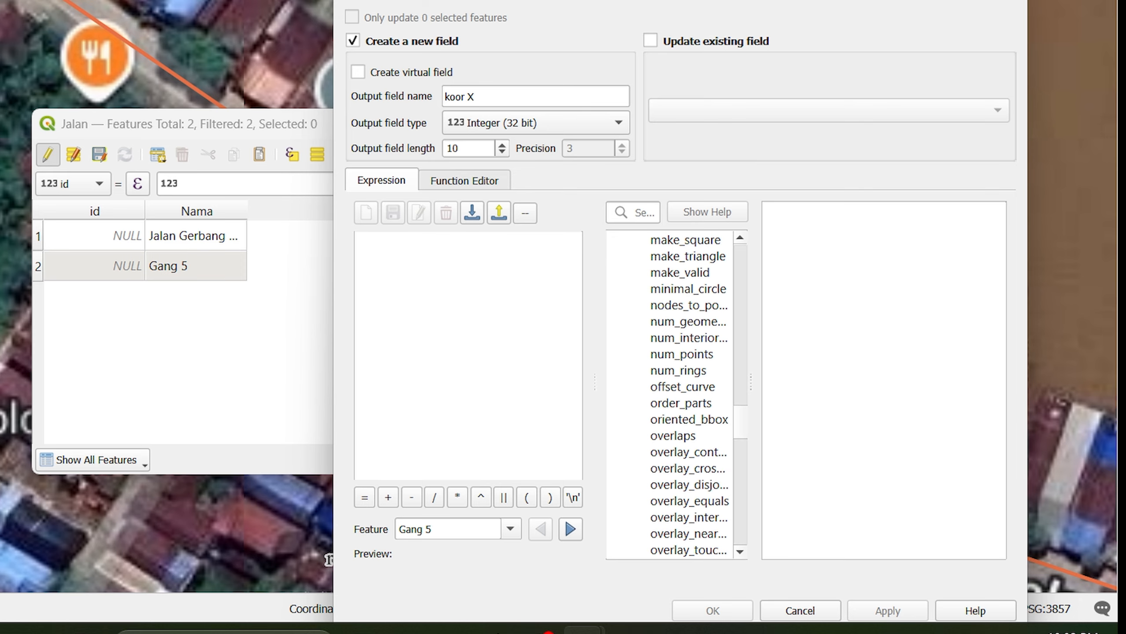
pyautogui.scroll(-1, 670, 395)
pyautogui.scroll(5, 670, 395)
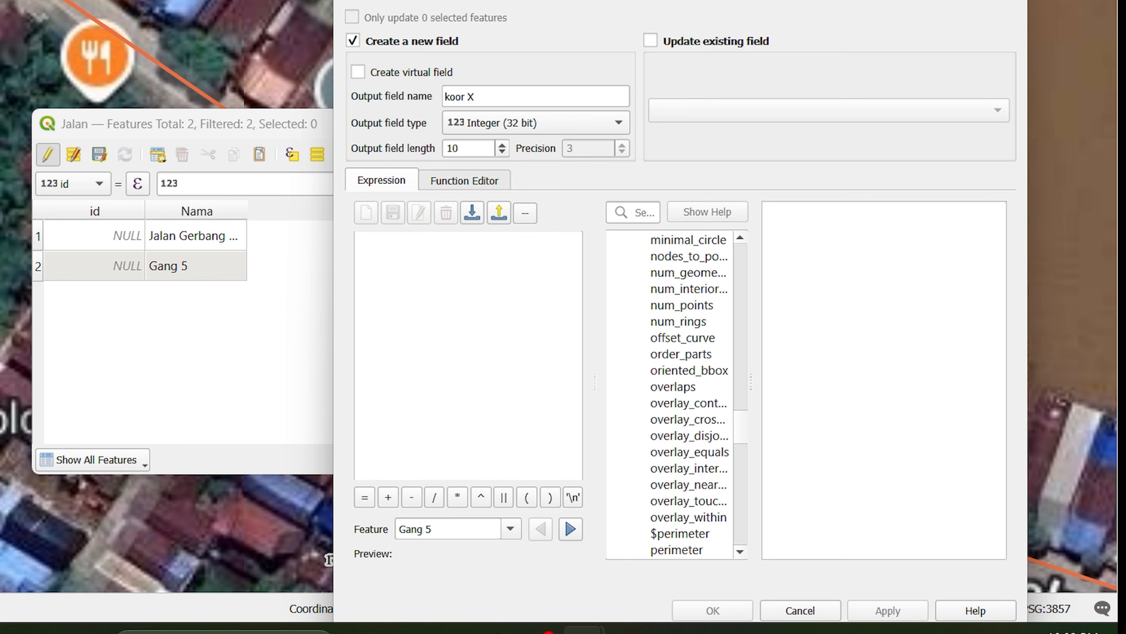
pyautogui.moveTo(681, 1); pyautogui.dragTo(656, 1)
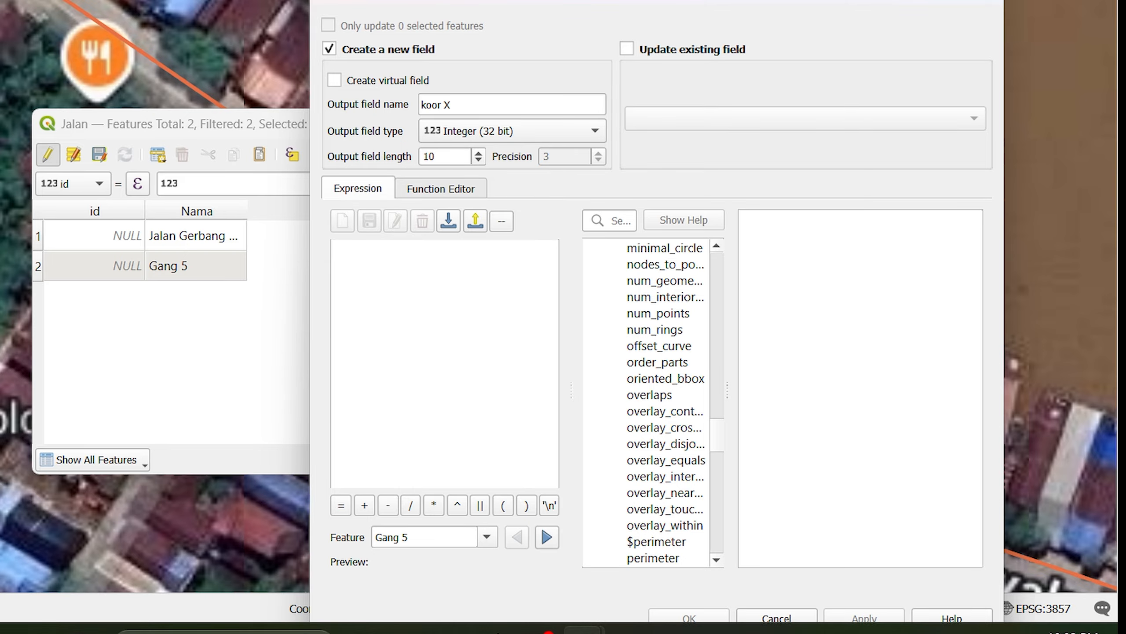
pyautogui.scroll(-9, 652, 400)
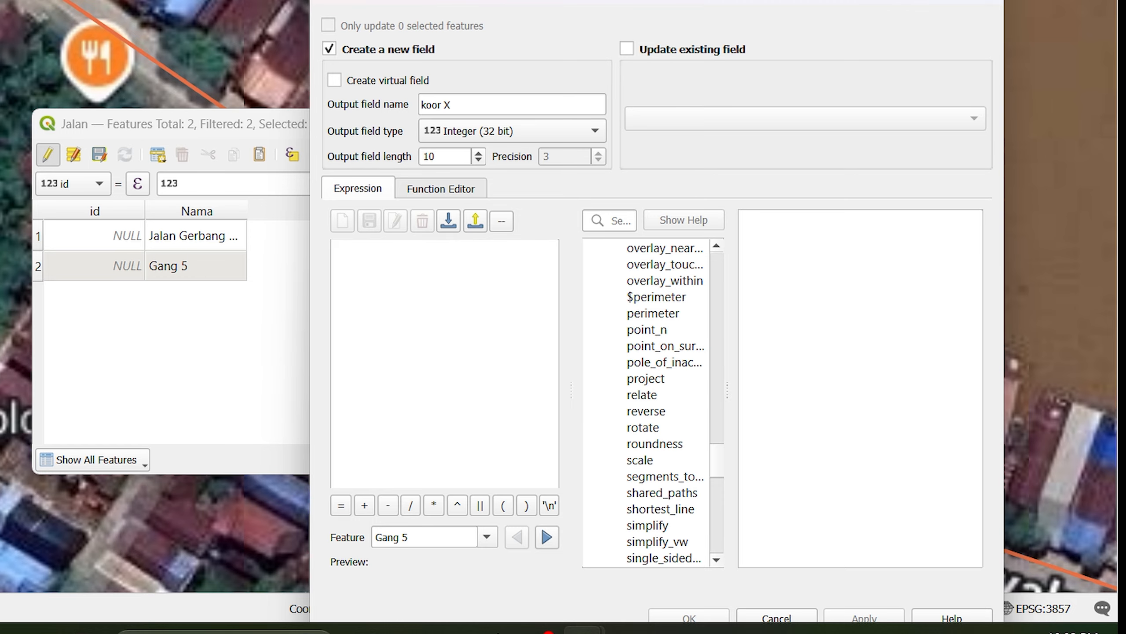
pyautogui.scroll(-7, 652, 400)
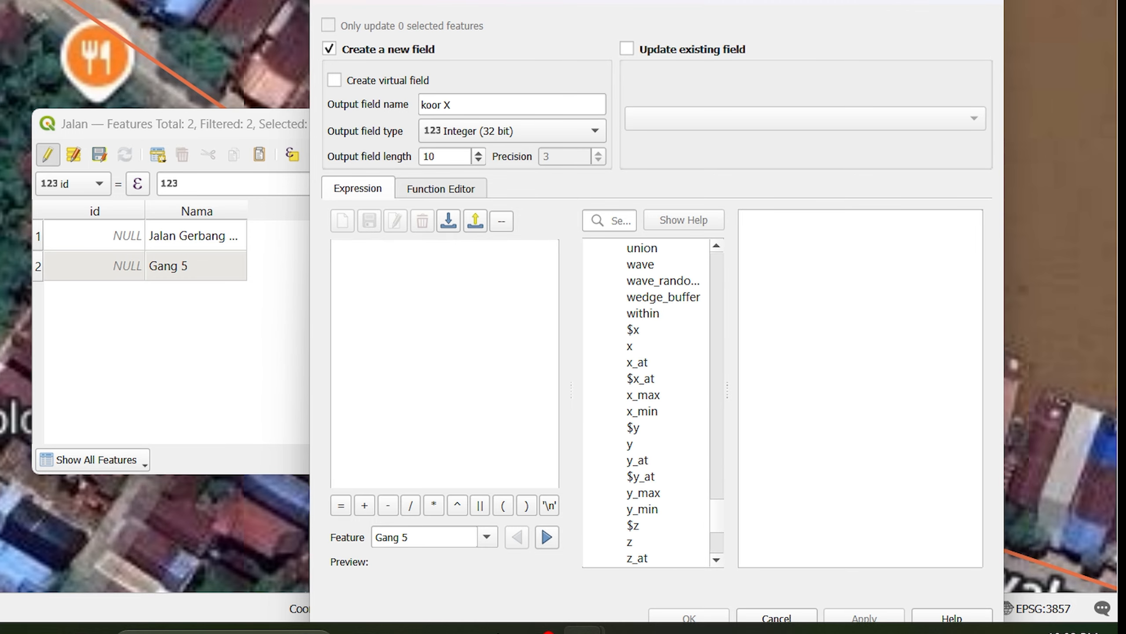
pyautogui.scroll(3, 652, 399)
pyautogui.scroll(-4, 652, 400)
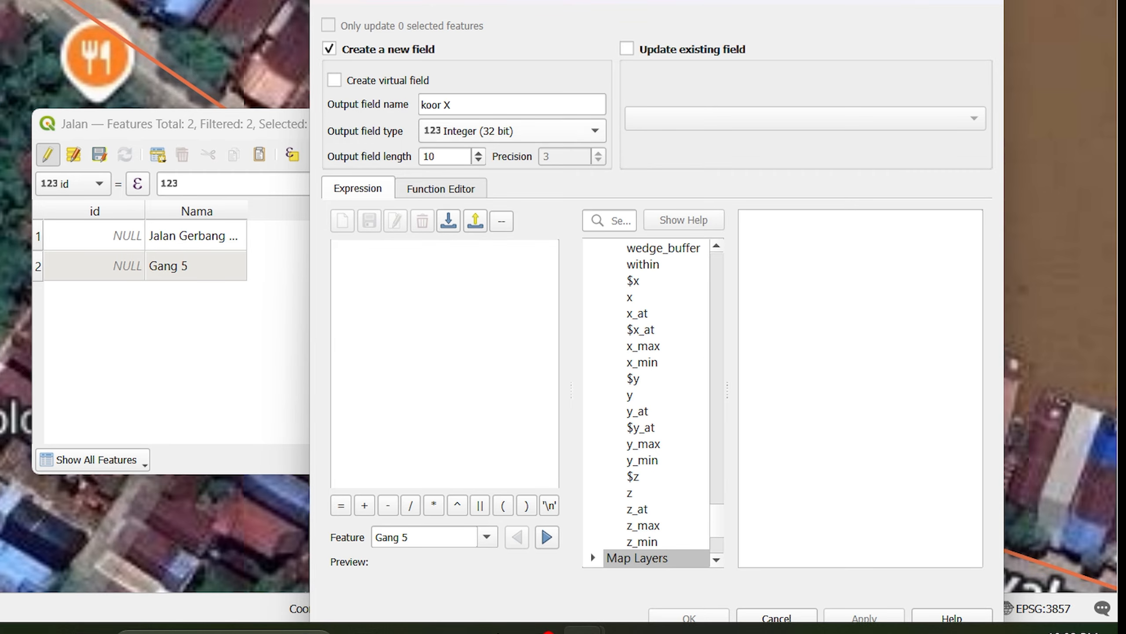
# - Rename the new Jalan output field to Panjang M and set its type to Decimal number (real)
pyautogui.click(453, 104)
pyautogui.hotkey('ctrl', 'a')
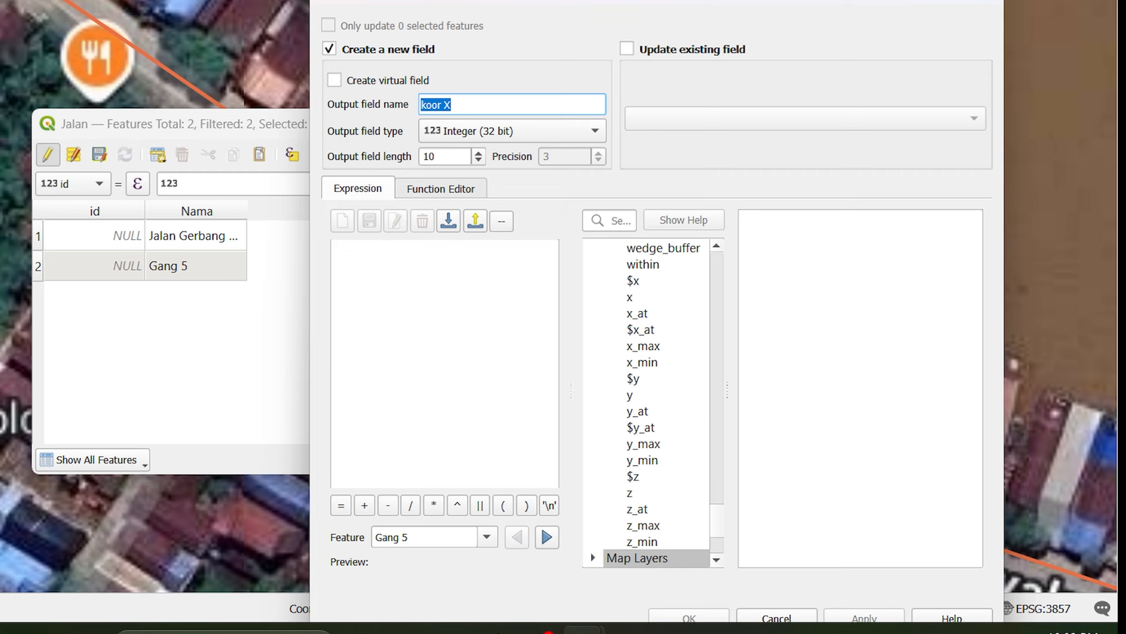
pyautogui.write('Panjang M')
pyautogui.click(512, 131)
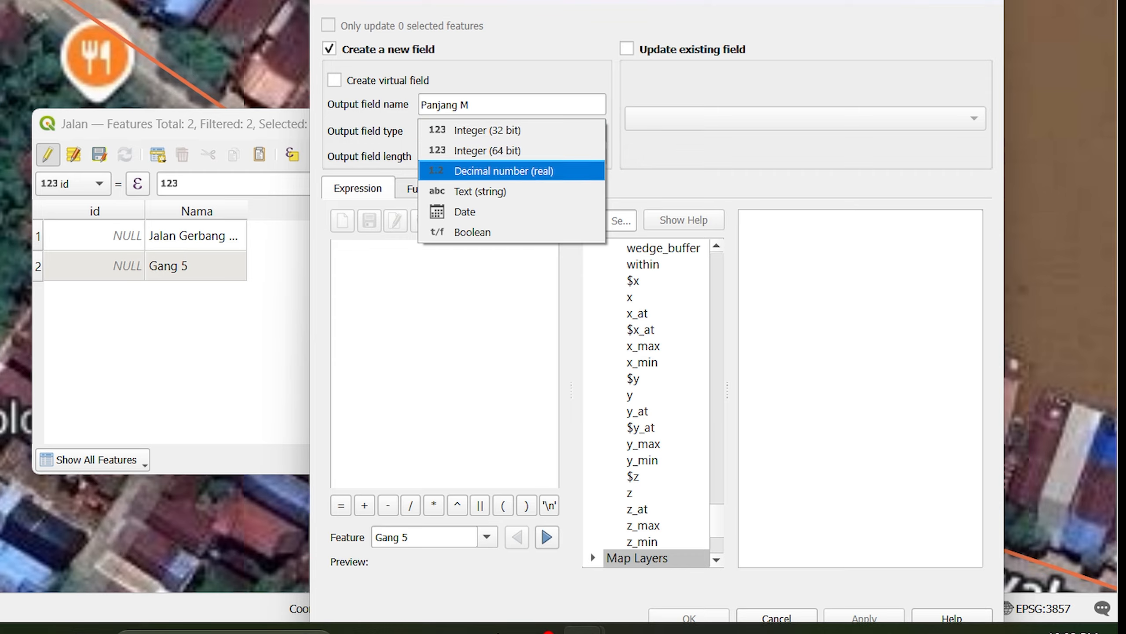
pyautogui.press('Return')
# - Search the Geometry functions for a length function to calculate the Panjang M field
pyautogui.scroll(-3, 648, 404)
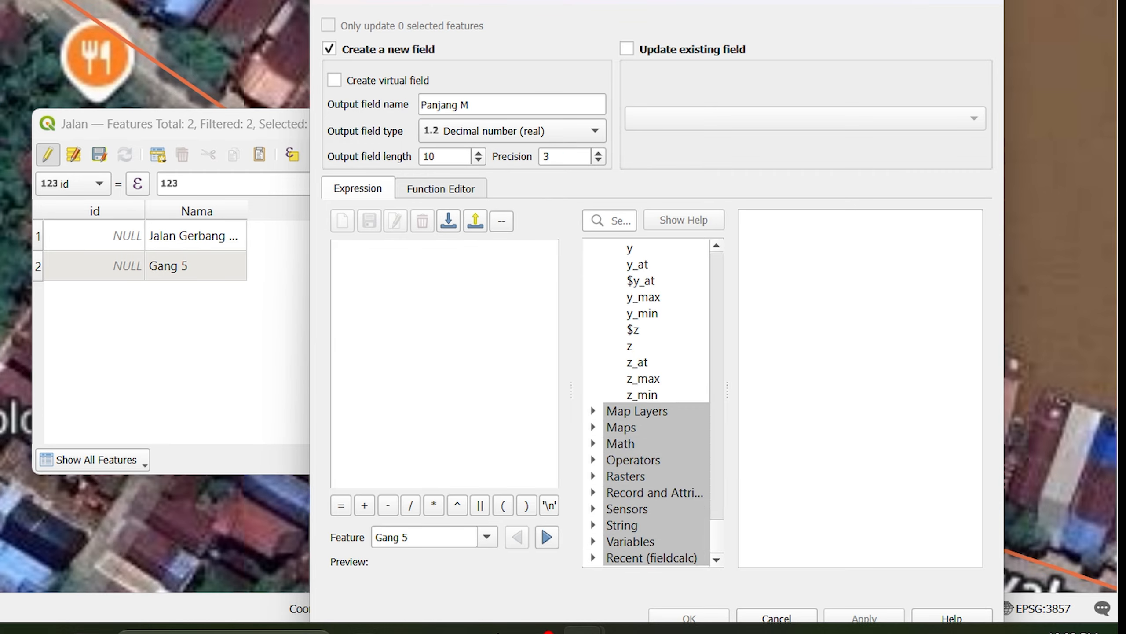
pyautogui.scroll(9, 648, 404)
pyautogui.scroll(20, 648, 404)
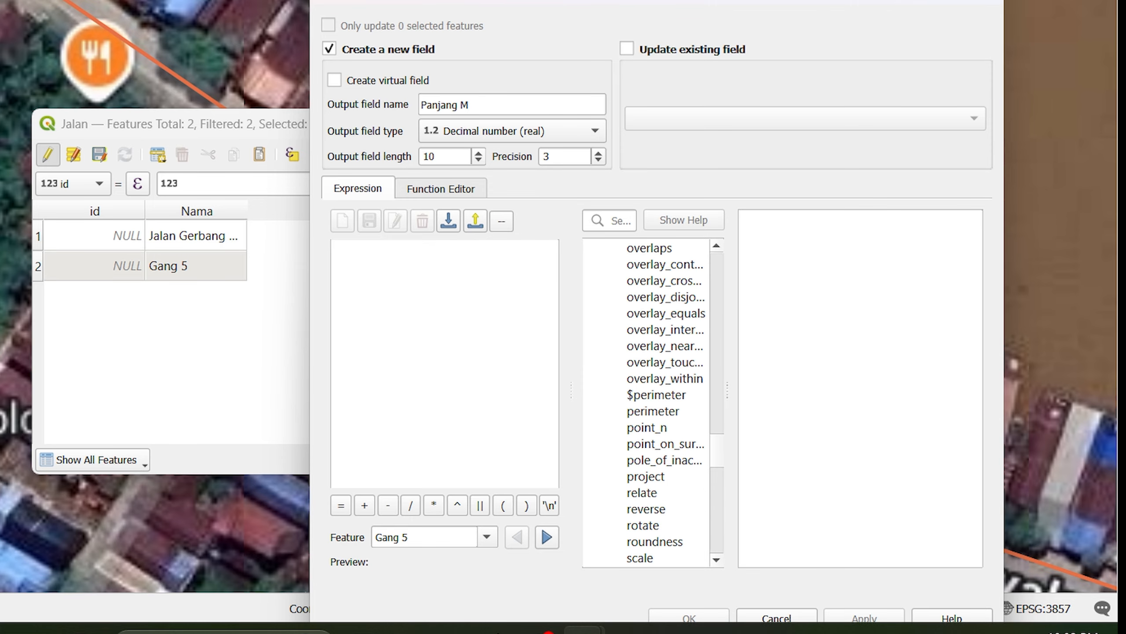
pyautogui.scroll(15, 647, 404)
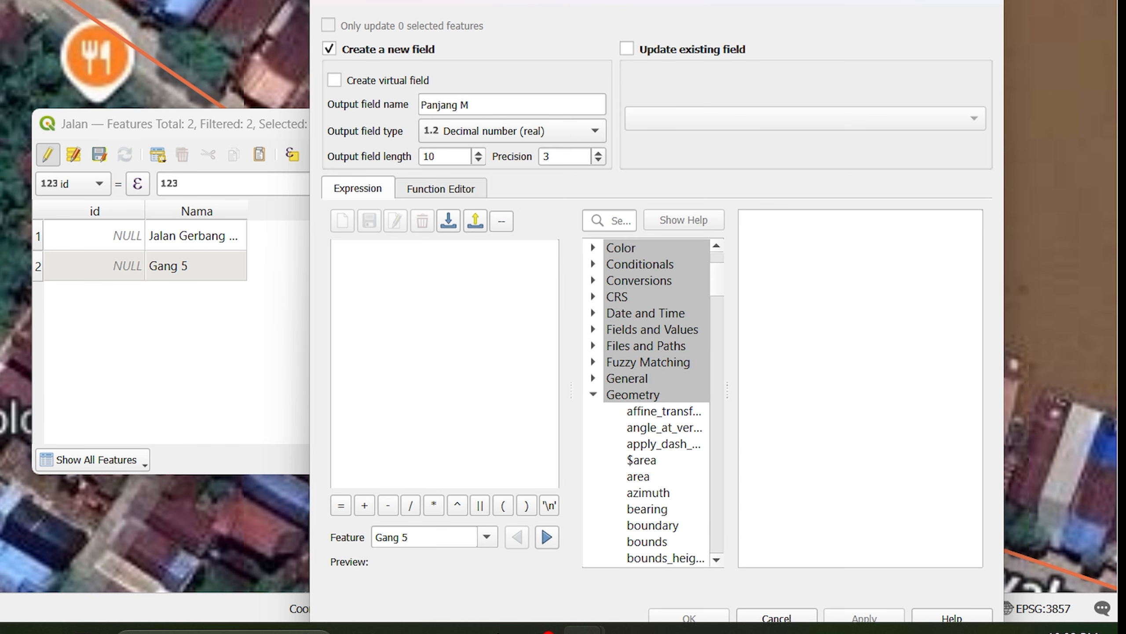
pyautogui.scroll(-13, 647, 404)
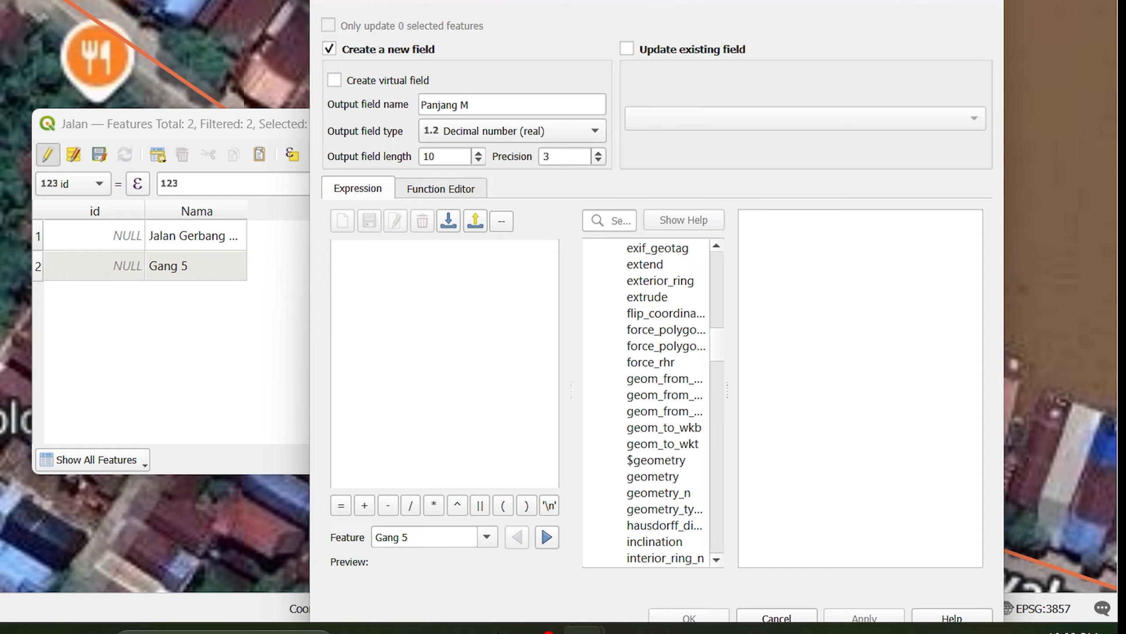
pyautogui.scroll(-14, 648, 404)
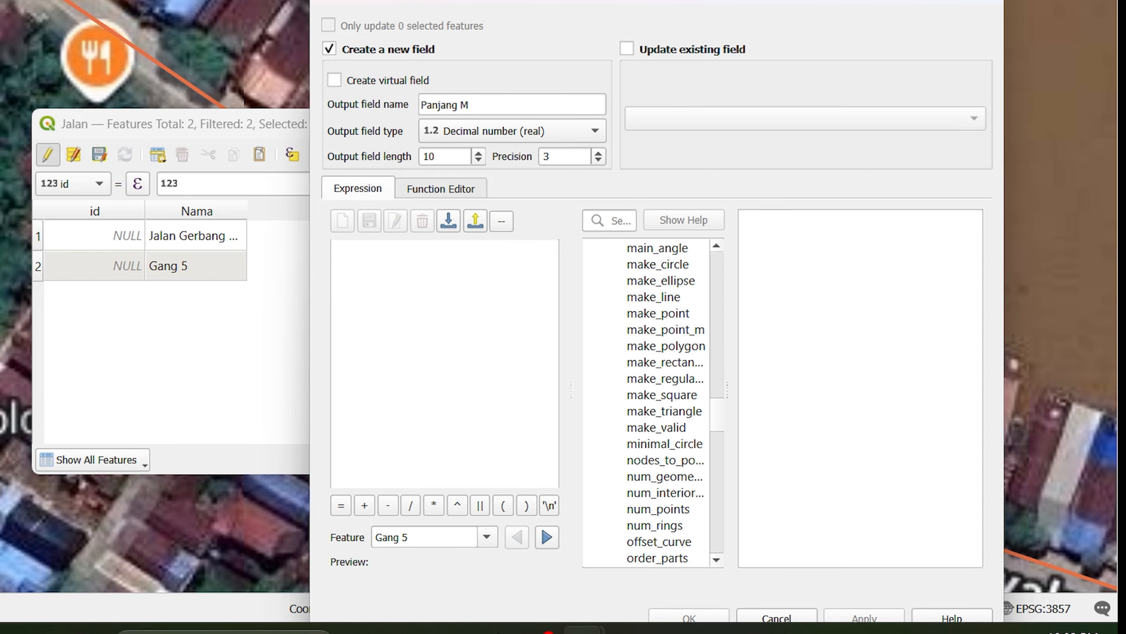
pyautogui.scroll(-8, 648, 404)
pyautogui.scroll(-9, 647, 404)
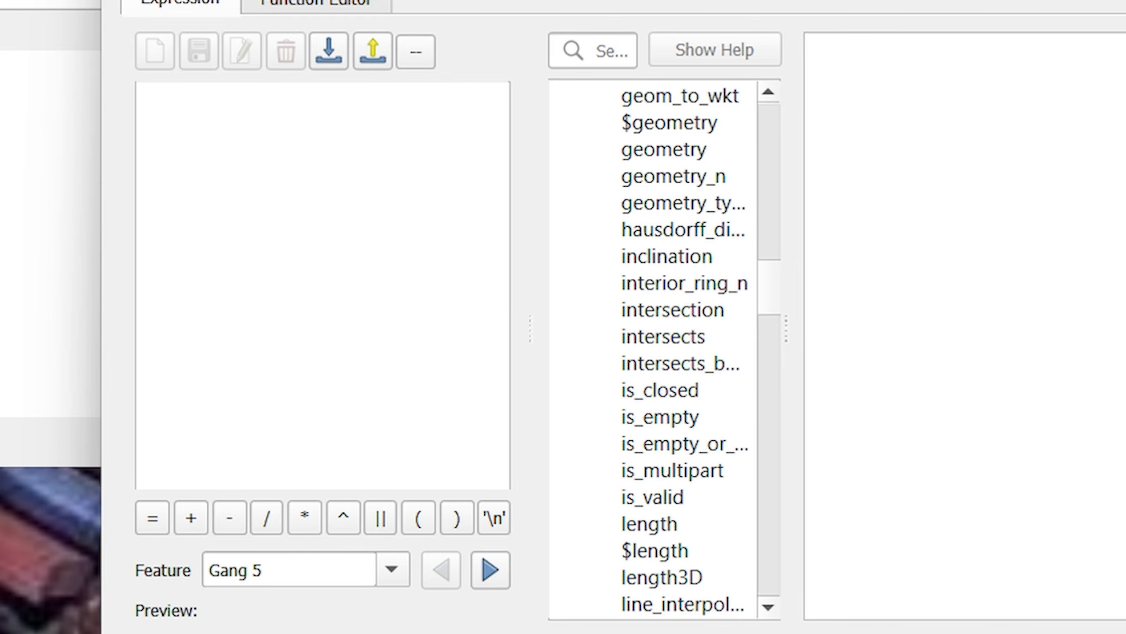
# - Fill a new decimal field Panjang M, length 10 and precision 3, in the Jalan layer using the expression $length
pyautogui.scroll(-1, 653, 351)
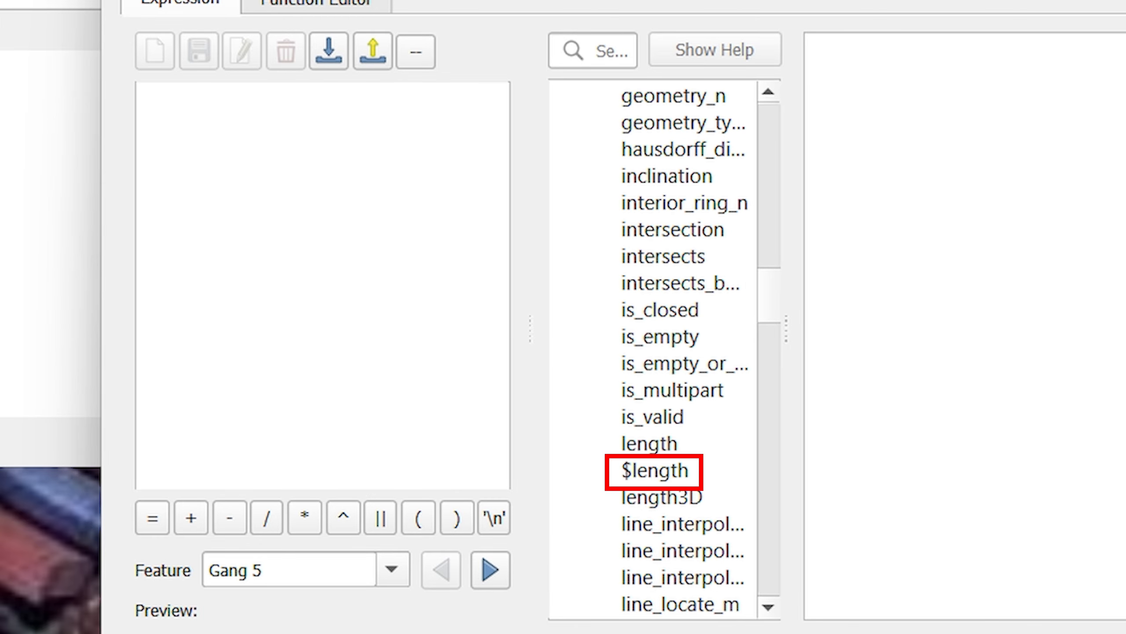
pyautogui.doubleClick(655, 471)
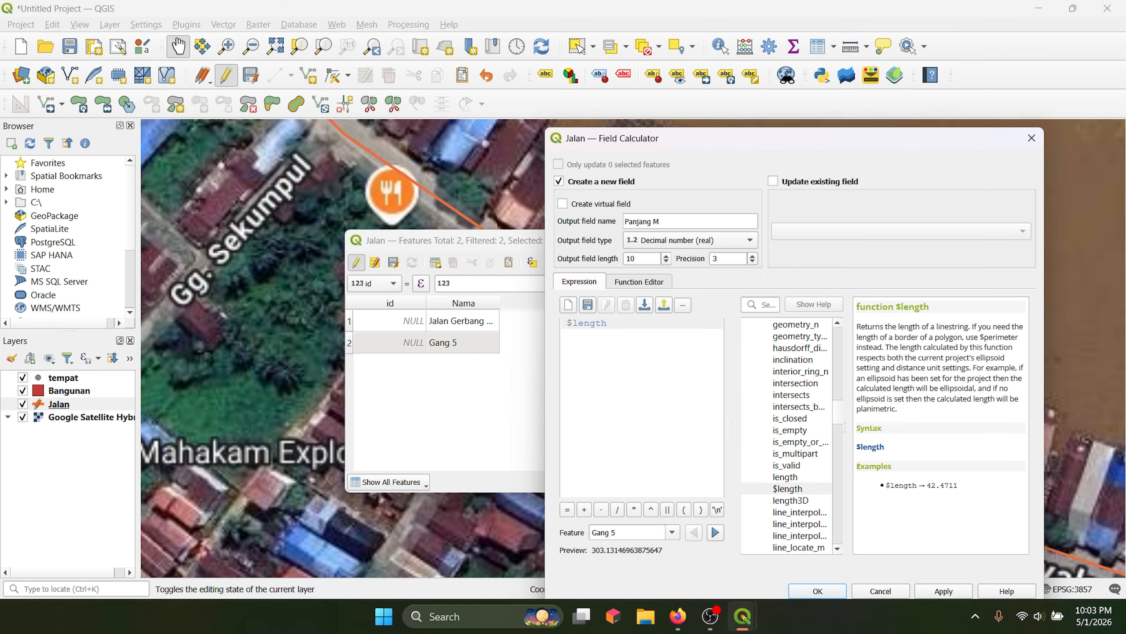
pyautogui.moveTo(794, 138); pyautogui.dragTo(777, 92)
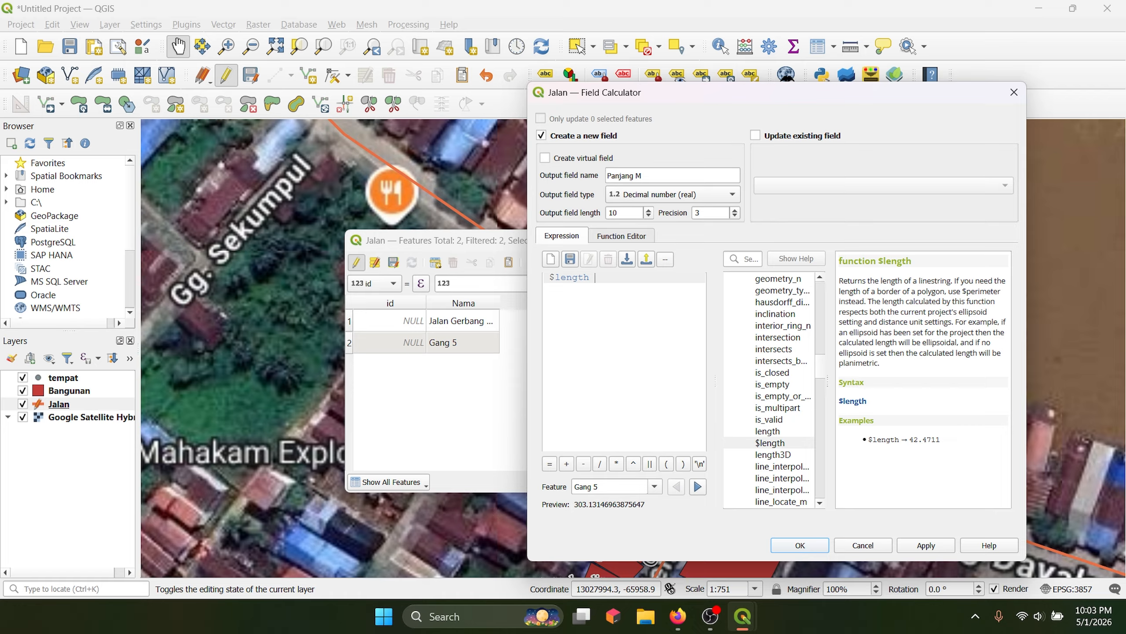
pyautogui.click(926, 544)
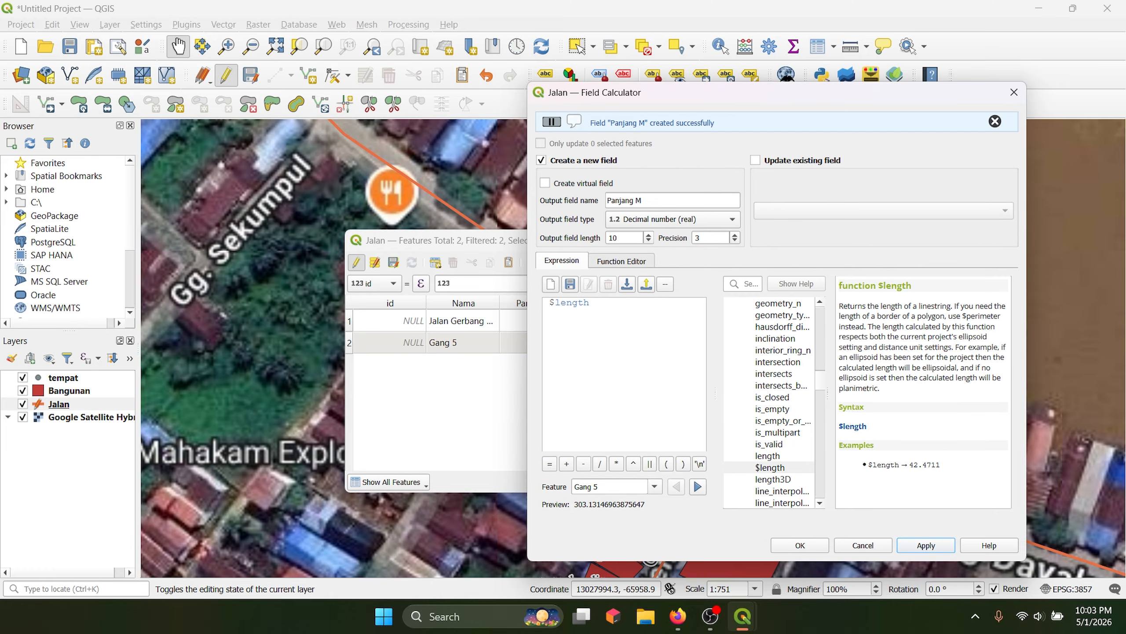
pyautogui.click(800, 545)
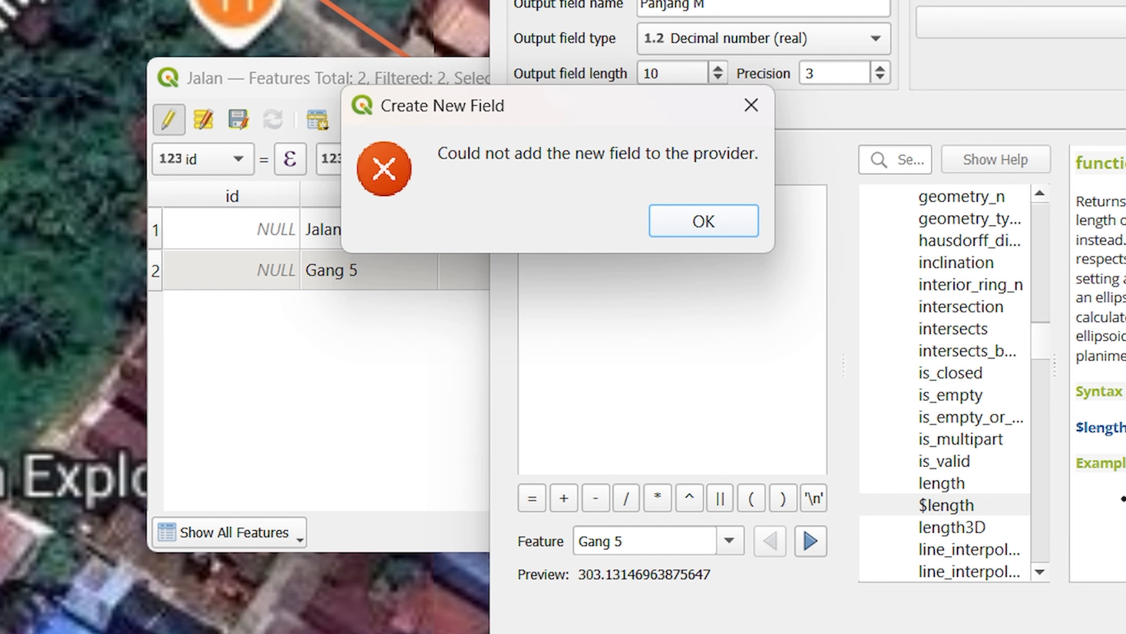
pyautogui.click(641, 315)
pyautogui.moveTo(643, 78); pyautogui.dragTo(734, 71)
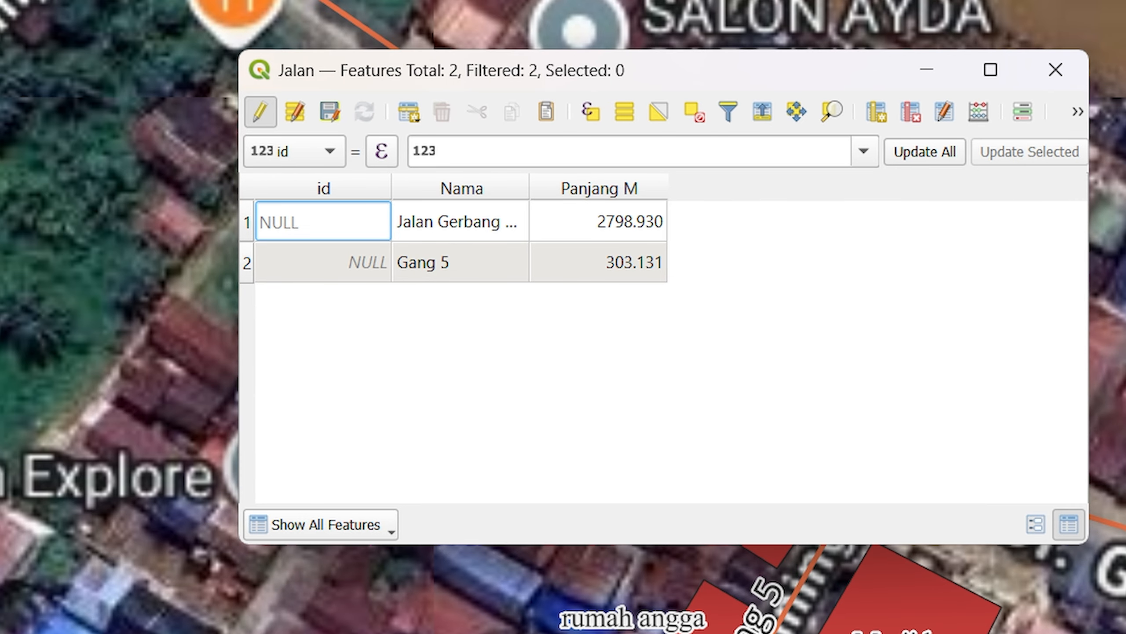
pyautogui.click(598, 221)
pyautogui.press('Return')
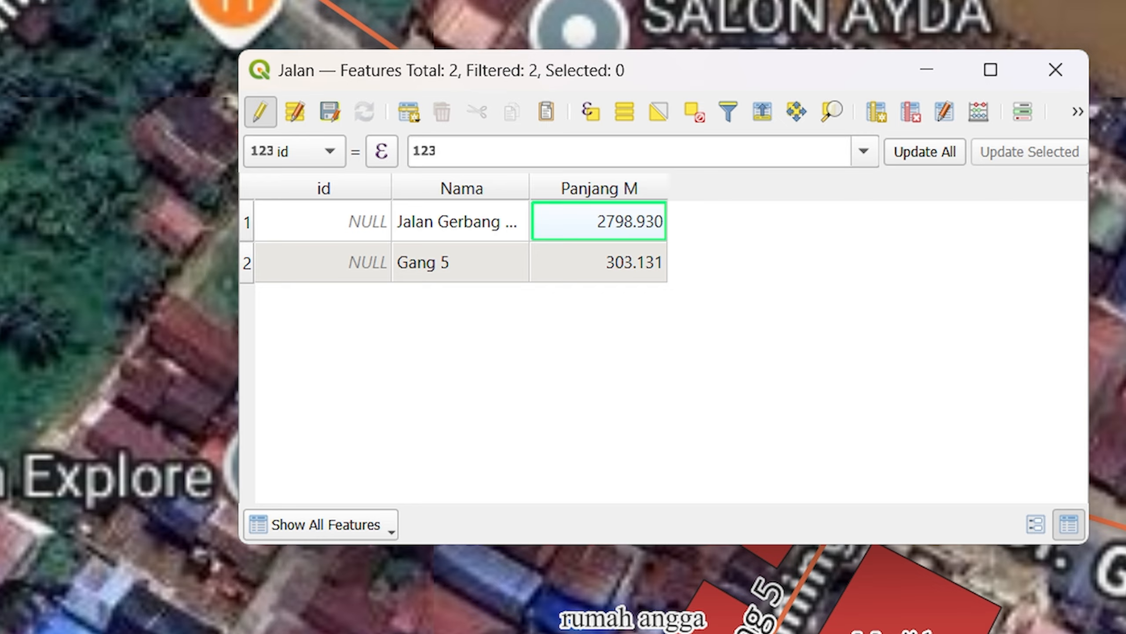
pyautogui.moveTo(734, 71)
pyautogui.mouseDown()
pyautogui.moveTo(783, 73)
pyautogui.moveTo(747, 19)
pyautogui.moveTo(708, 19)
pyautogui.moveTo(676, 75)
pyautogui.moveTo(734, 76)
pyautogui.moveTo(754, 61)
pyautogui.mouseUp()
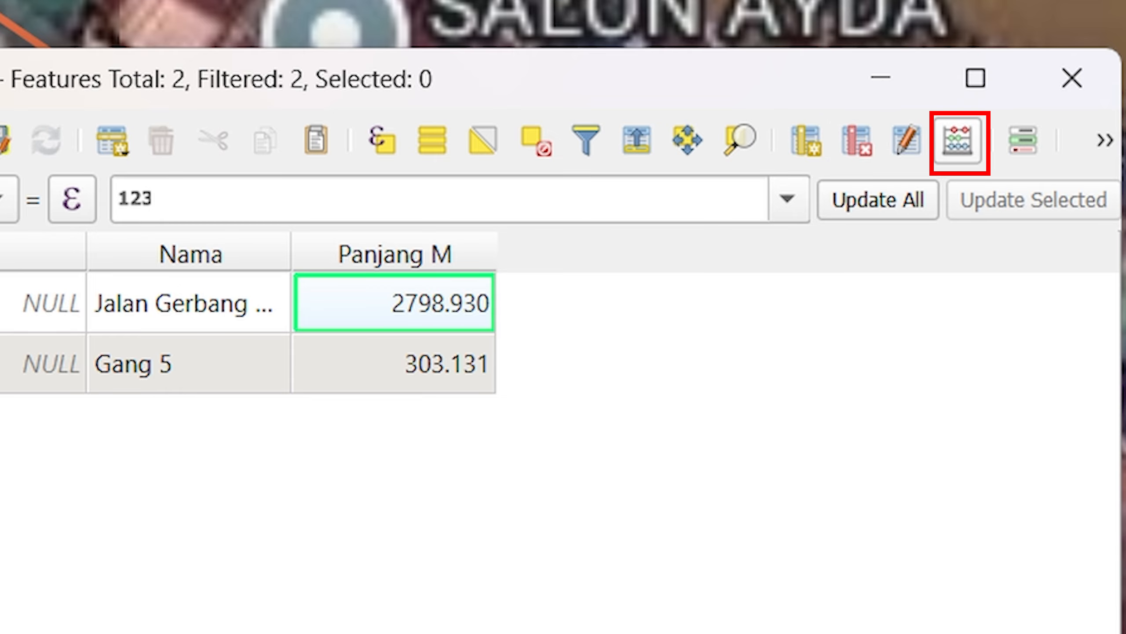
# - Set up a new decimal number field named Panjang KM in the Jalan layer's Field Calculator
pyautogui.click(958, 141)
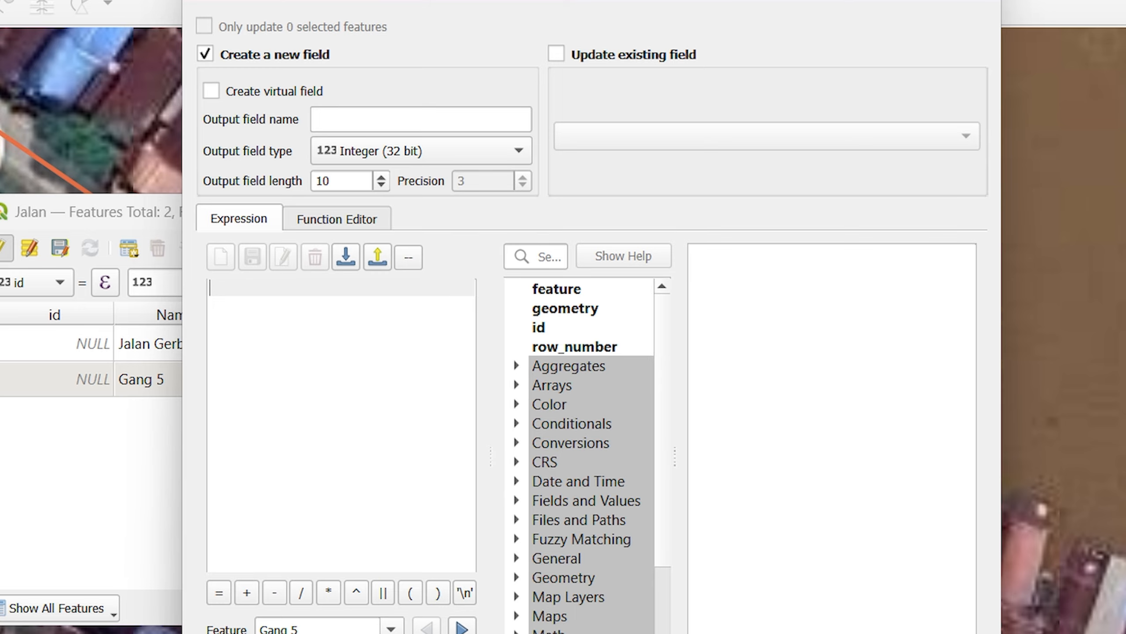
pyautogui.click(421, 151)
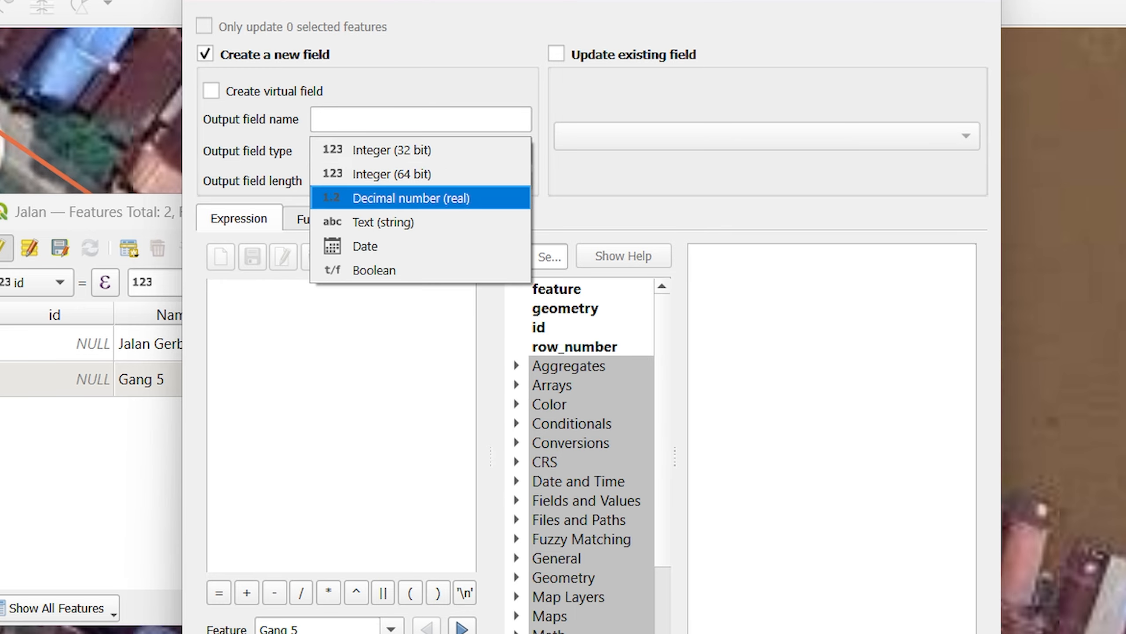
pyautogui.press('Return')
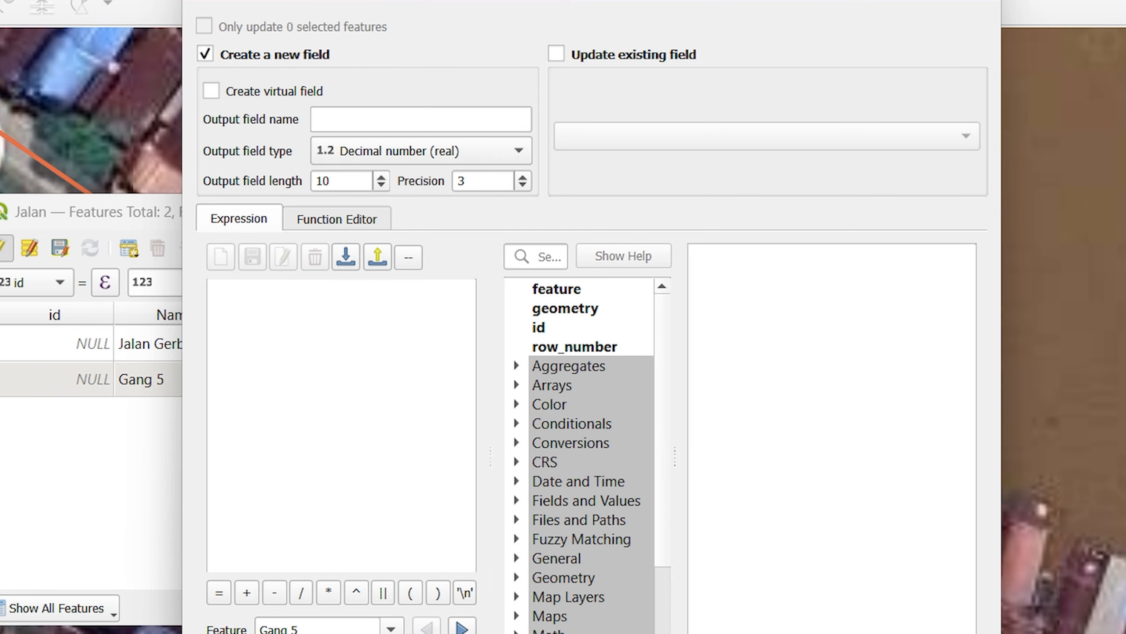
pyautogui.click(421, 119)
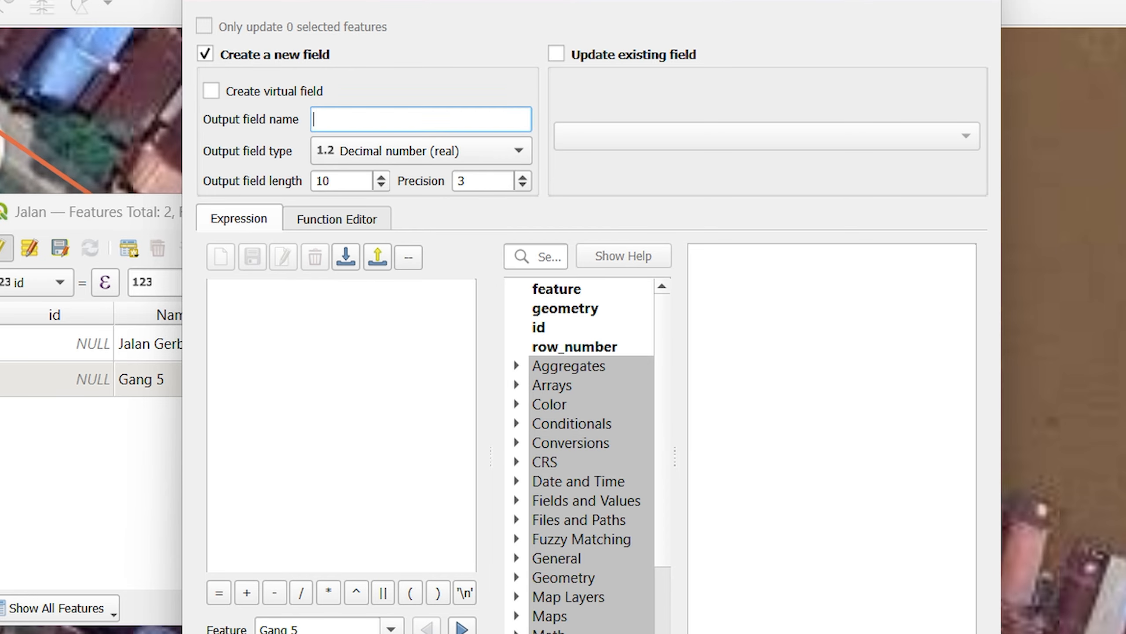
pyautogui.write('Panjang KM')
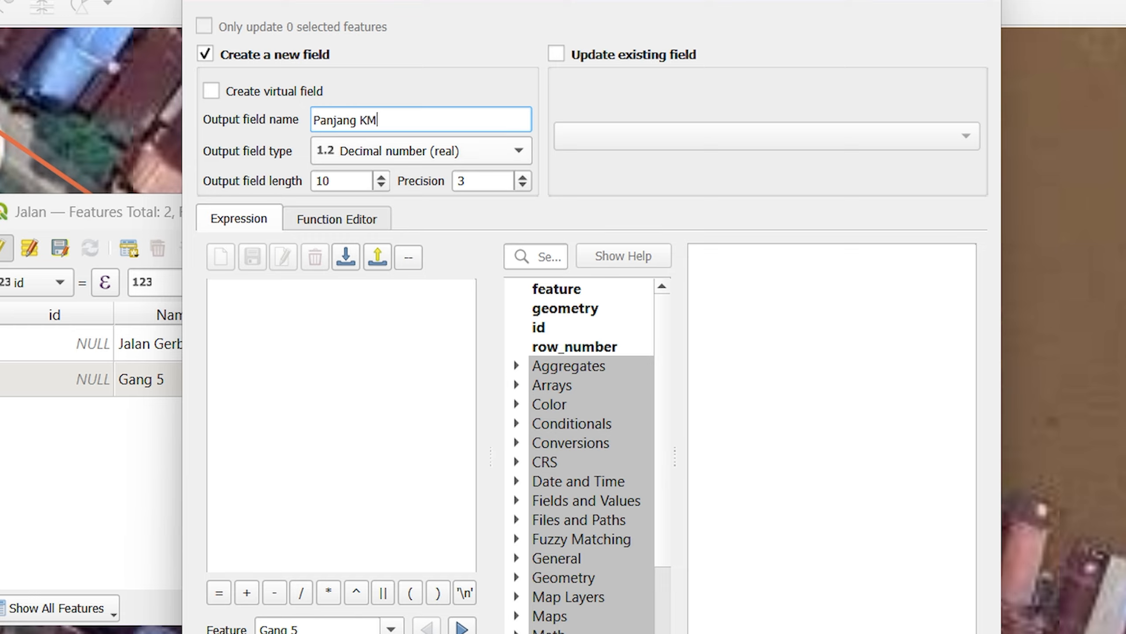
# - Calculate the Panjang KM field with the geometry expression $length / 1000 and create it
pyautogui.scroll(-2, 586, 443)
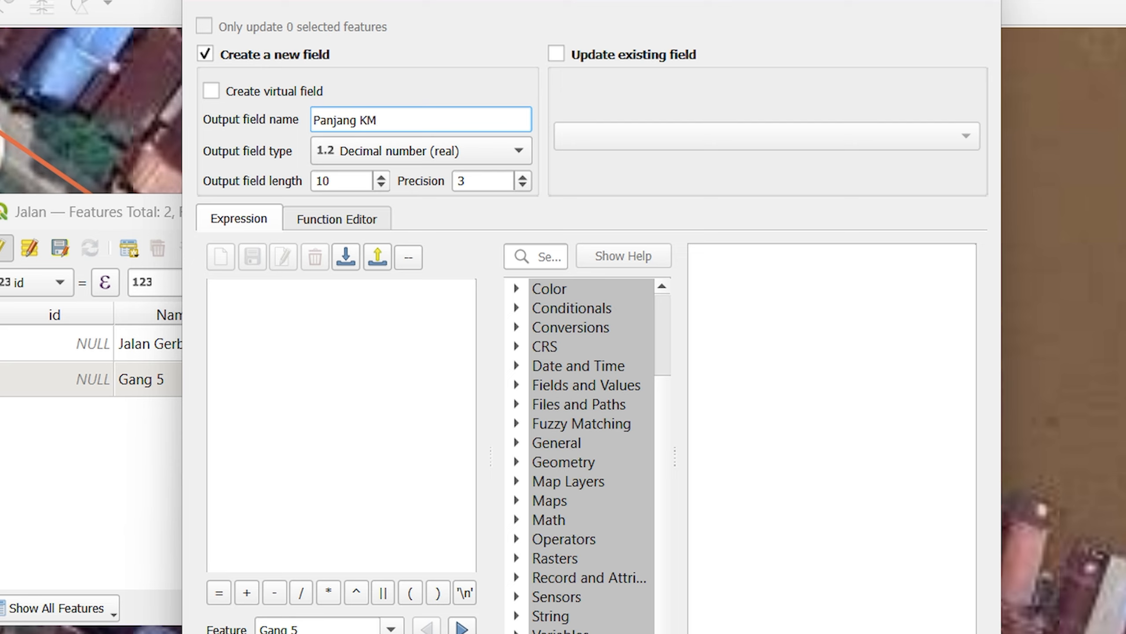
pyautogui.click(516, 462)
pyautogui.scroll(-9, 517, 462)
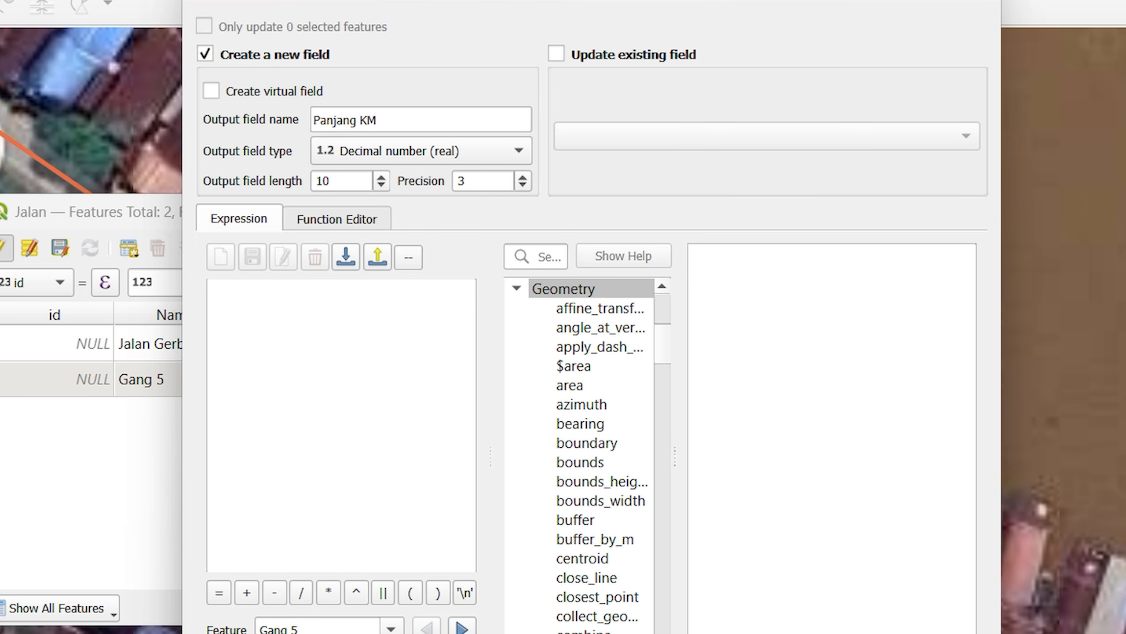
pyautogui.scroll(-3, 585, 457)
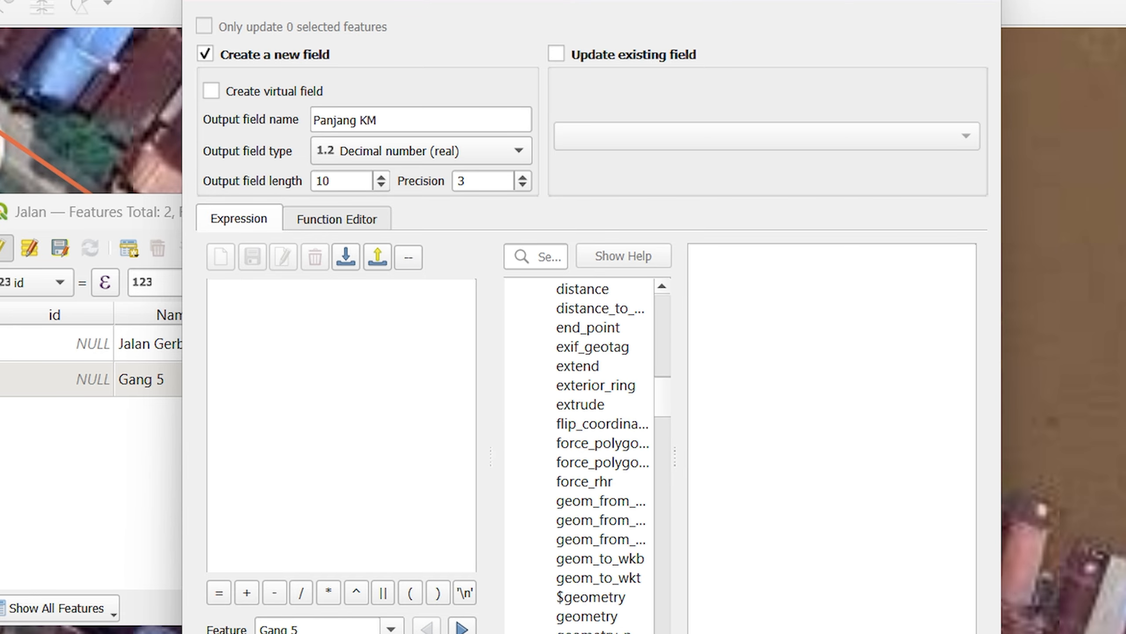
pyautogui.scroll(-4, 585, 457)
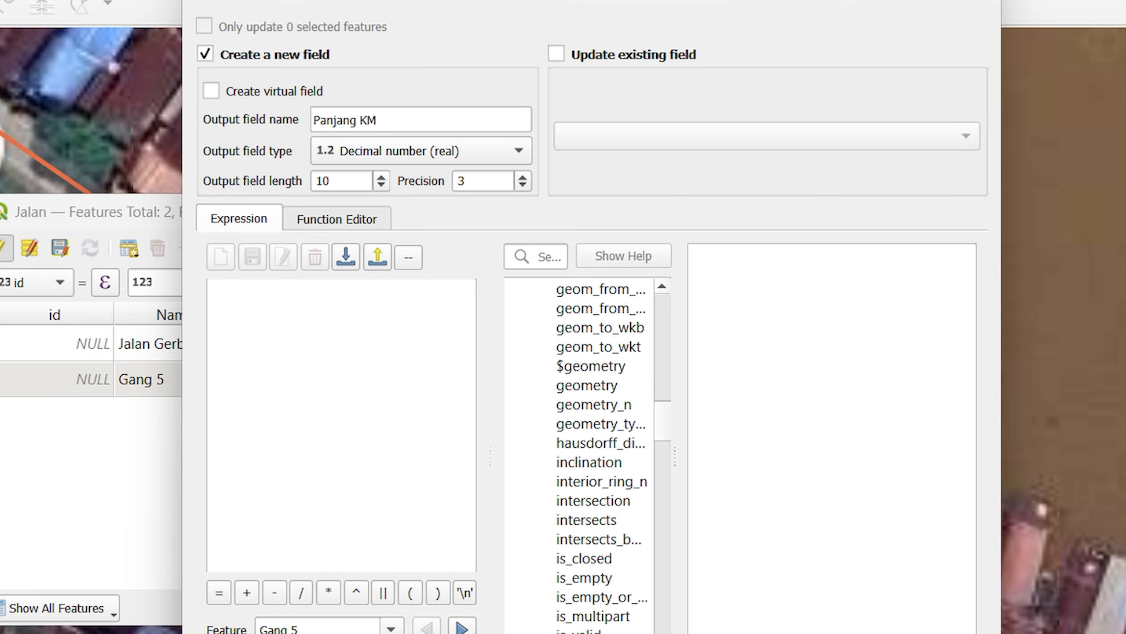
pyautogui.scroll(-6, 585, 457)
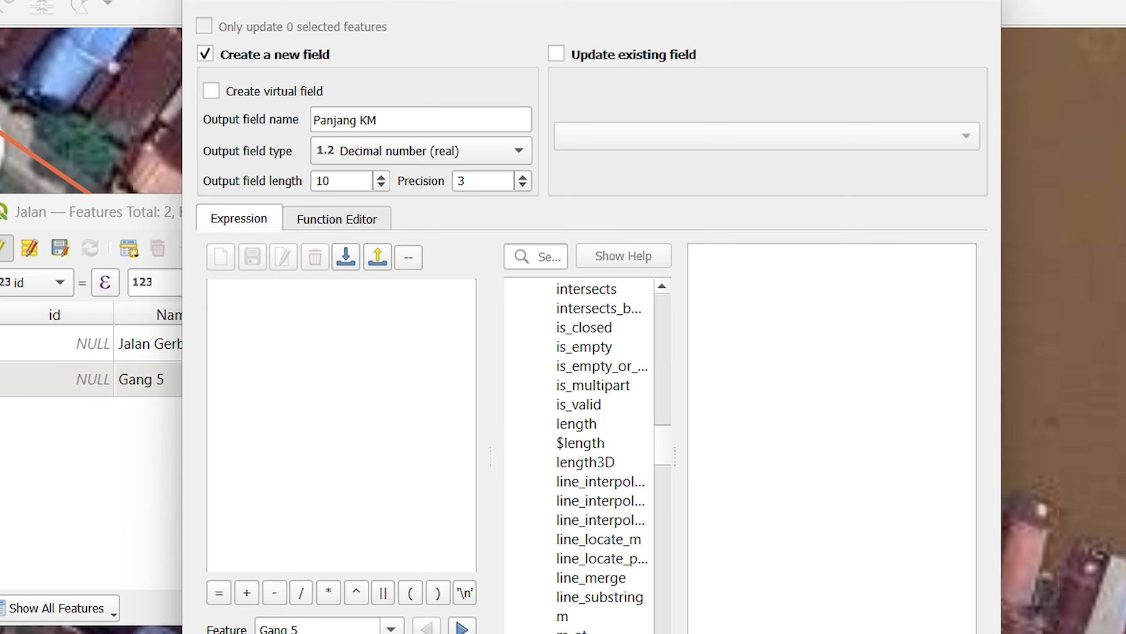
pyautogui.scroll(1, 585, 457)
pyautogui.doubleClick(581, 385)
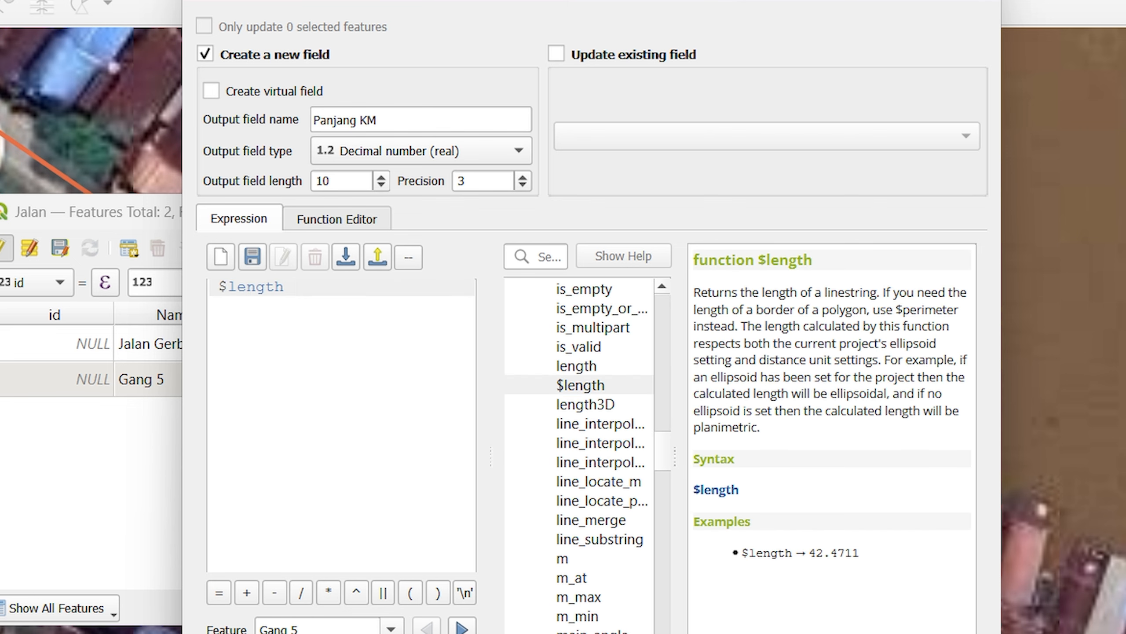
pyautogui.write('/ 1000')
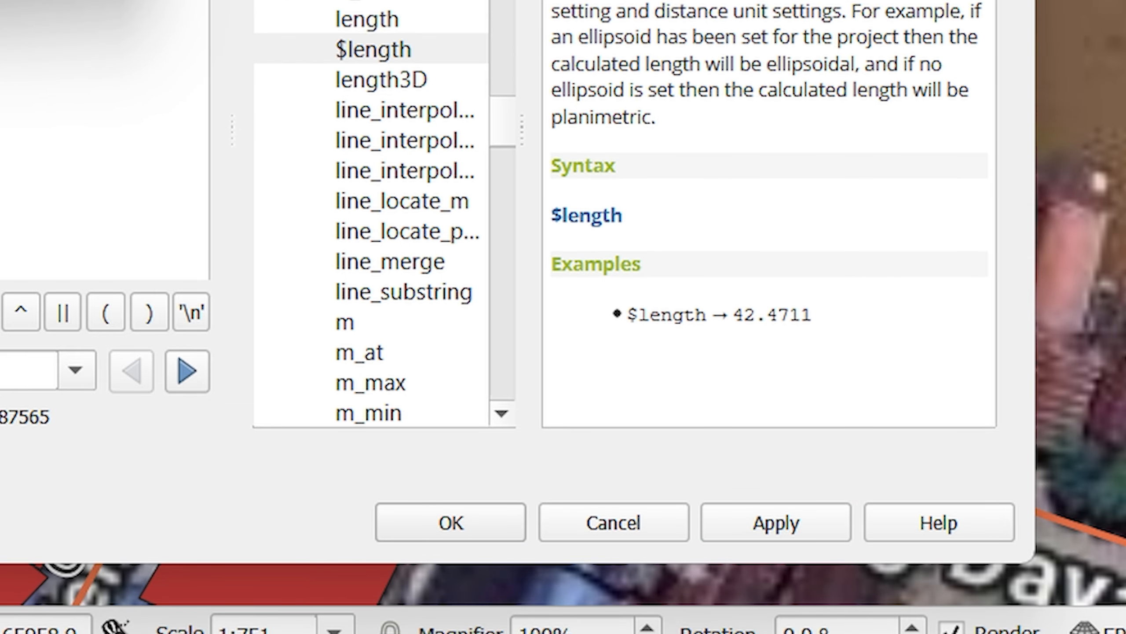
pyautogui.click(451, 523)
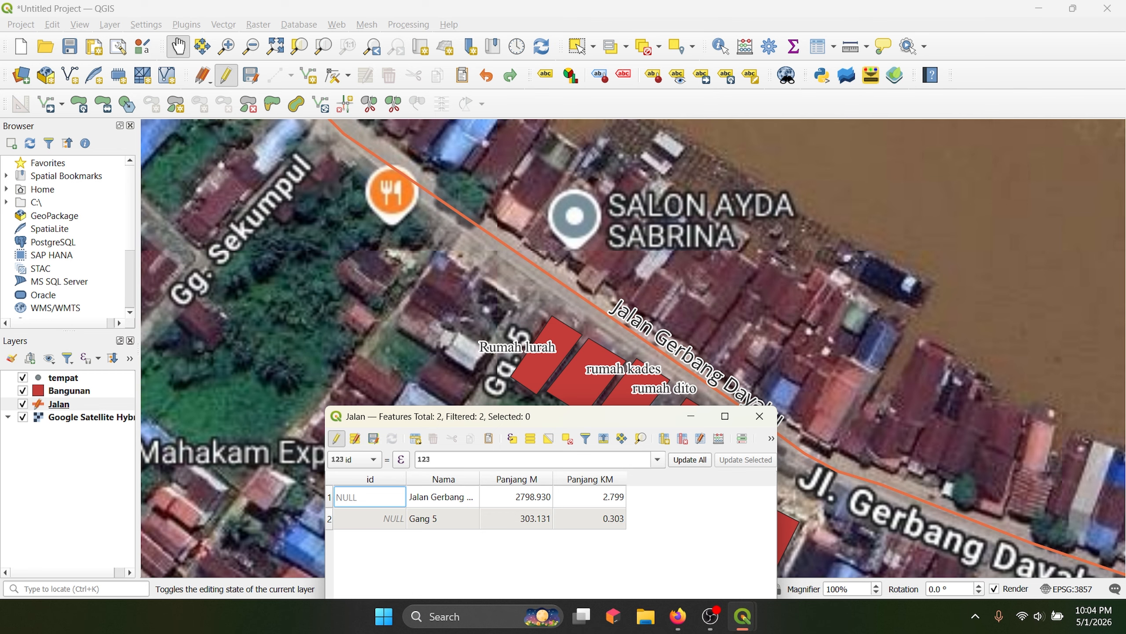
# - Examine the Jalan layer's road lines and name labels on the map, along Jalan Gerbang Dayaku and Gang 5
pyautogui.scroll(-2, 650, 283)
pyautogui.scroll(2, 649, 284)
pyautogui.scroll(-2, 650, 284)
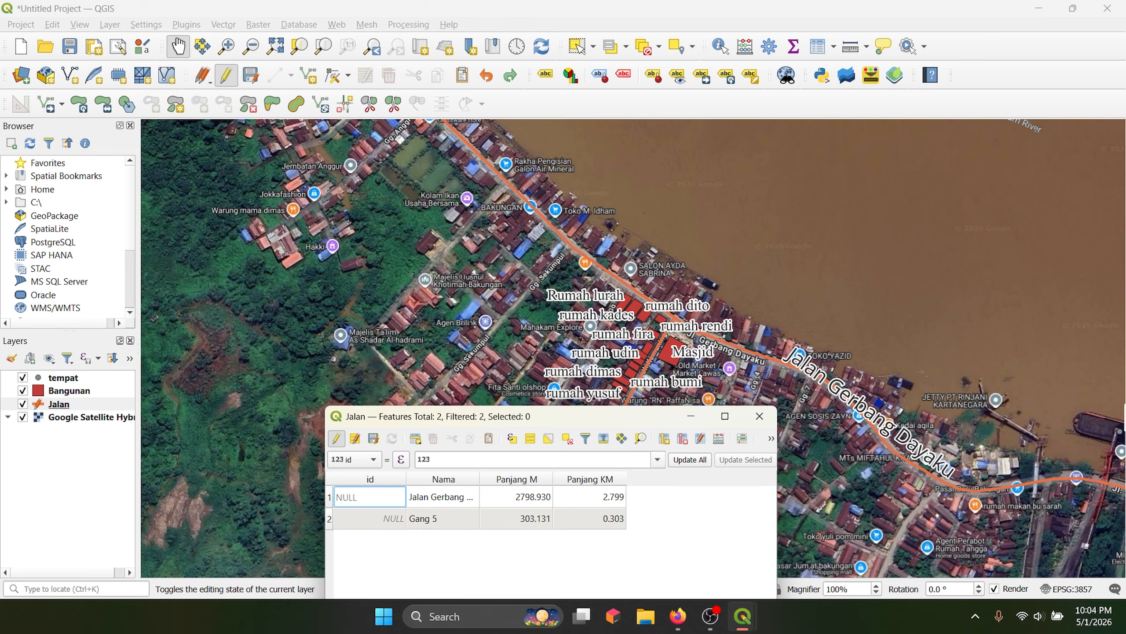
pyautogui.moveTo(649, 284); pyautogui.dragTo(833, 517)
pyautogui.moveTo(923, 470); pyautogui.dragTo(550, 283)
pyautogui.moveTo(913, 426); pyautogui.dragTo(594, 258)
pyautogui.moveTo(987, 460); pyautogui.dragTo(758, 440)
pyautogui.moveTo(892, 452); pyautogui.dragTo(495, 467)
pyautogui.moveTo(614, 477); pyautogui.dragTo(920, 560)
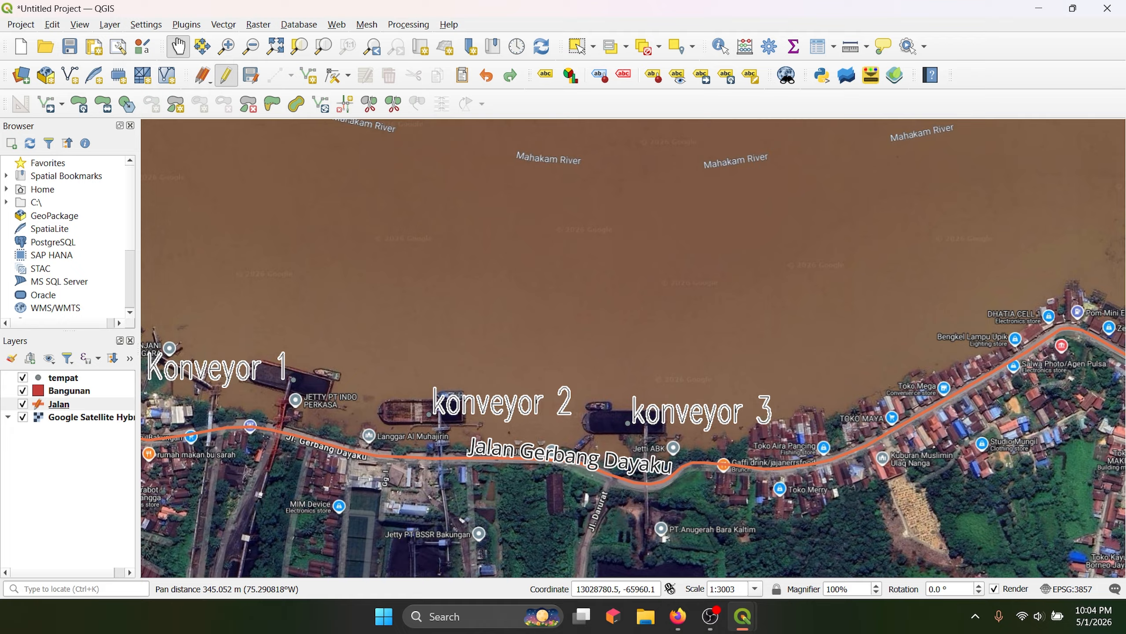
pyautogui.moveTo(585, 495); pyautogui.dragTo(884, 506)
pyautogui.moveTo(584, 453); pyautogui.dragTo(863, 409)
pyautogui.moveTo(300, 373); pyautogui.dragTo(517, 519)
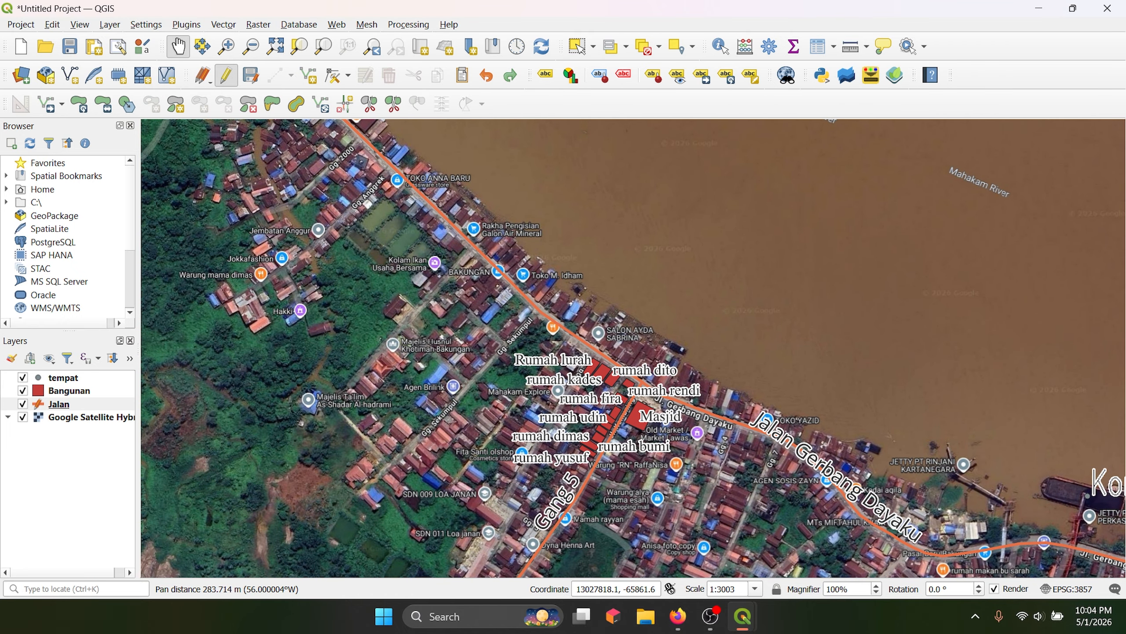
pyautogui.moveTo(657, 462); pyautogui.dragTo(433, 352)
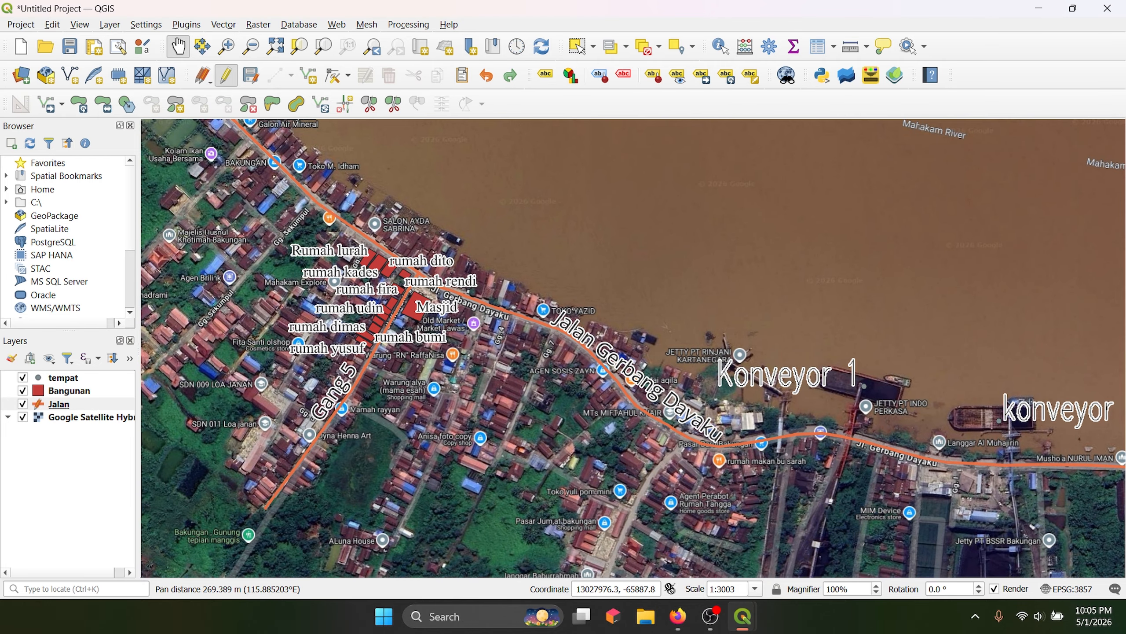
pyautogui.moveTo(517, 332); pyautogui.dragTo(462, 341)
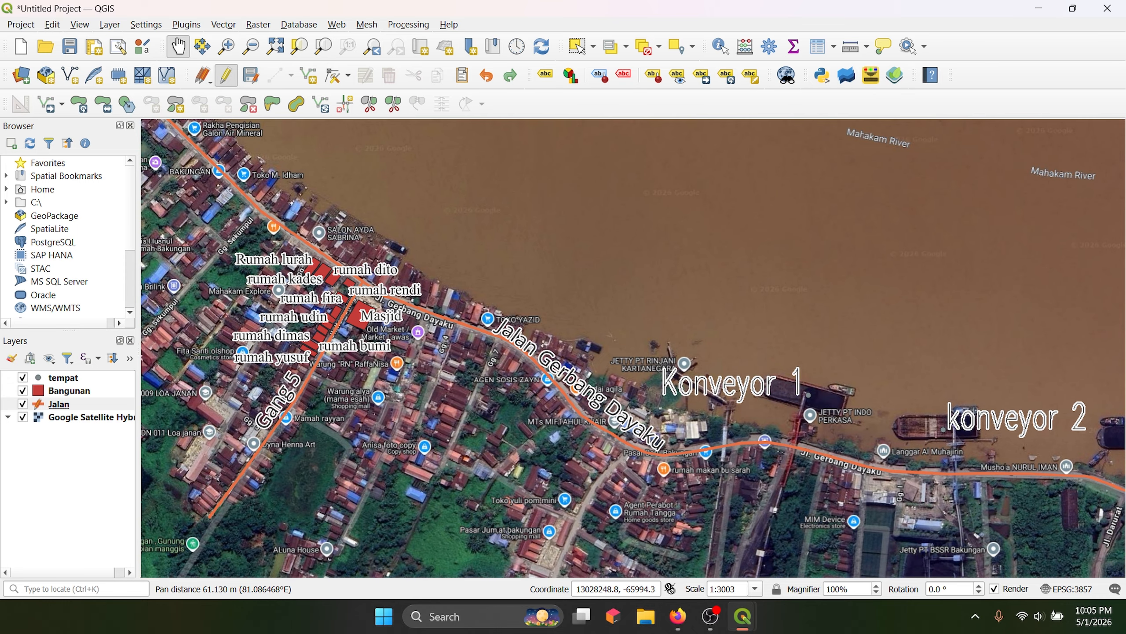
pyautogui.scroll(1, 598, 337)
pyautogui.scroll(-1, 598, 334)
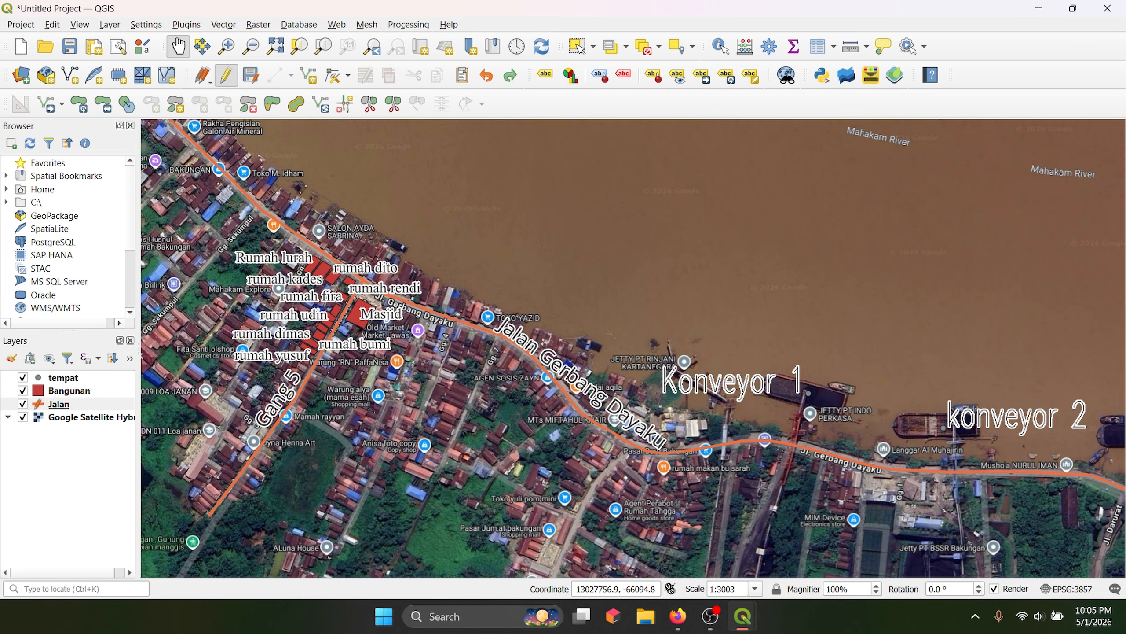
# - Label the Jalan layer's roads with the Panjang M field and apply it to the map
pyautogui.rightClick(82, 404)
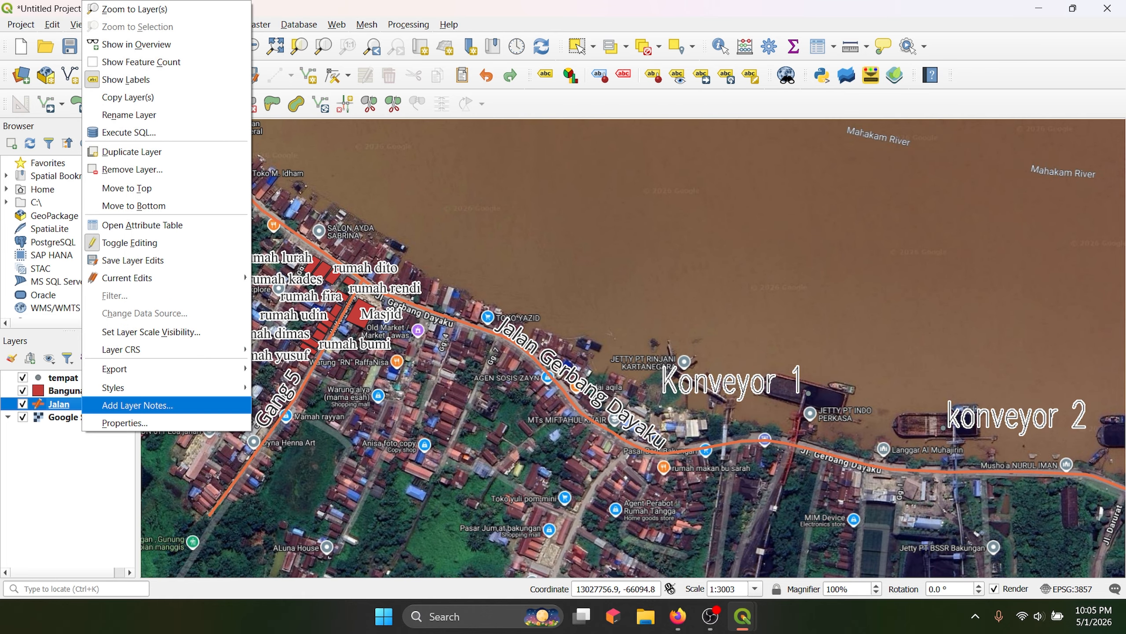
pyautogui.click(102, 420)
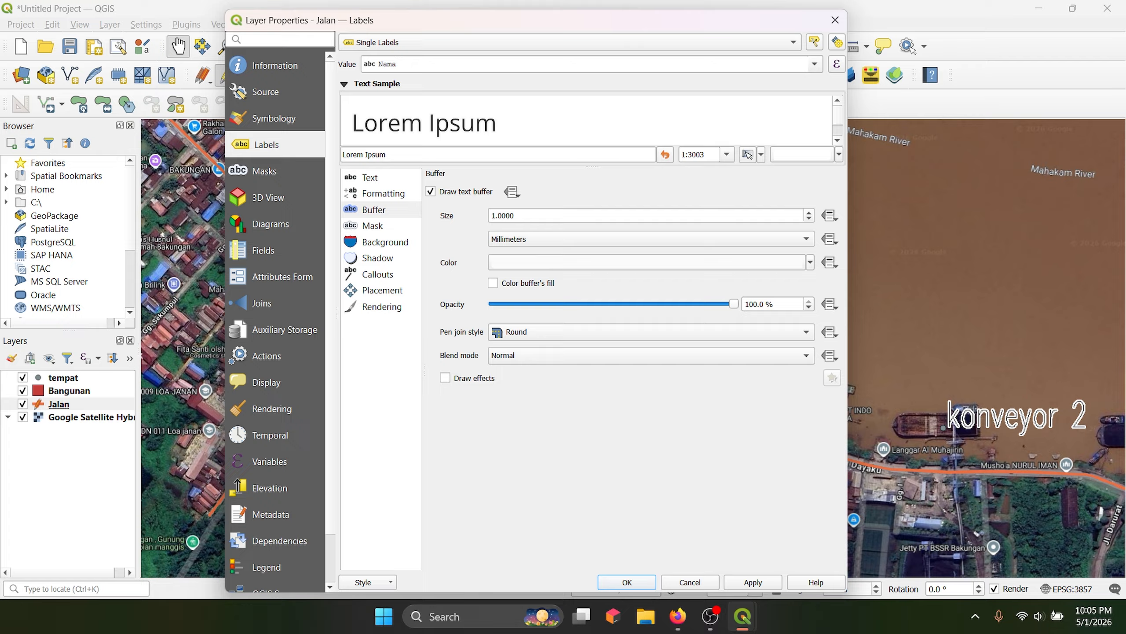
pyautogui.click(814, 64)
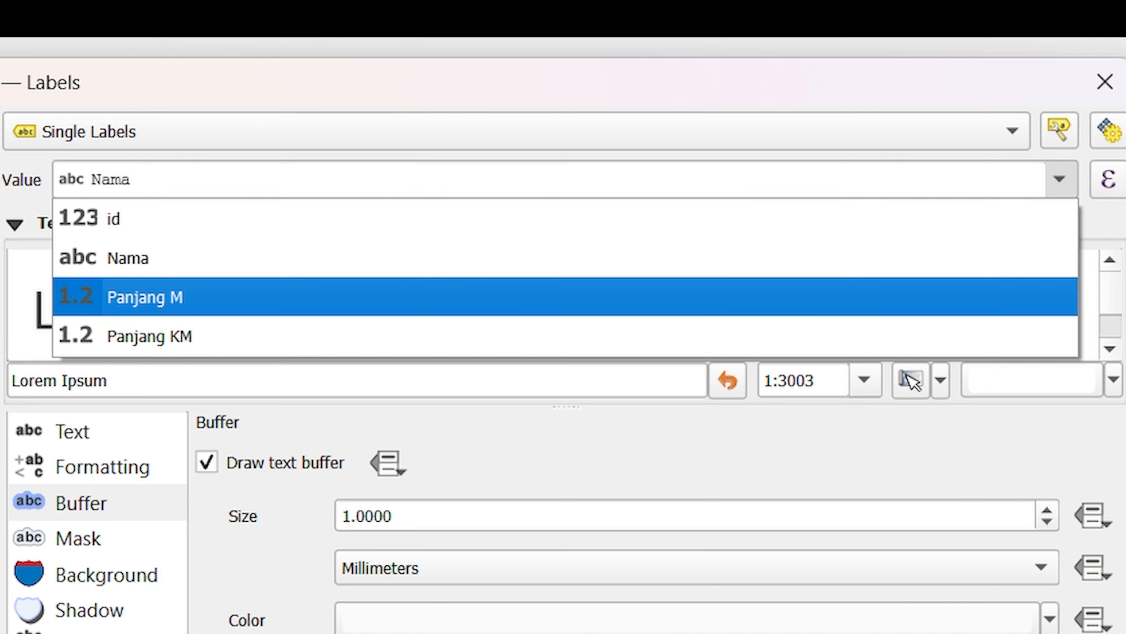
pyautogui.click(665, 118)
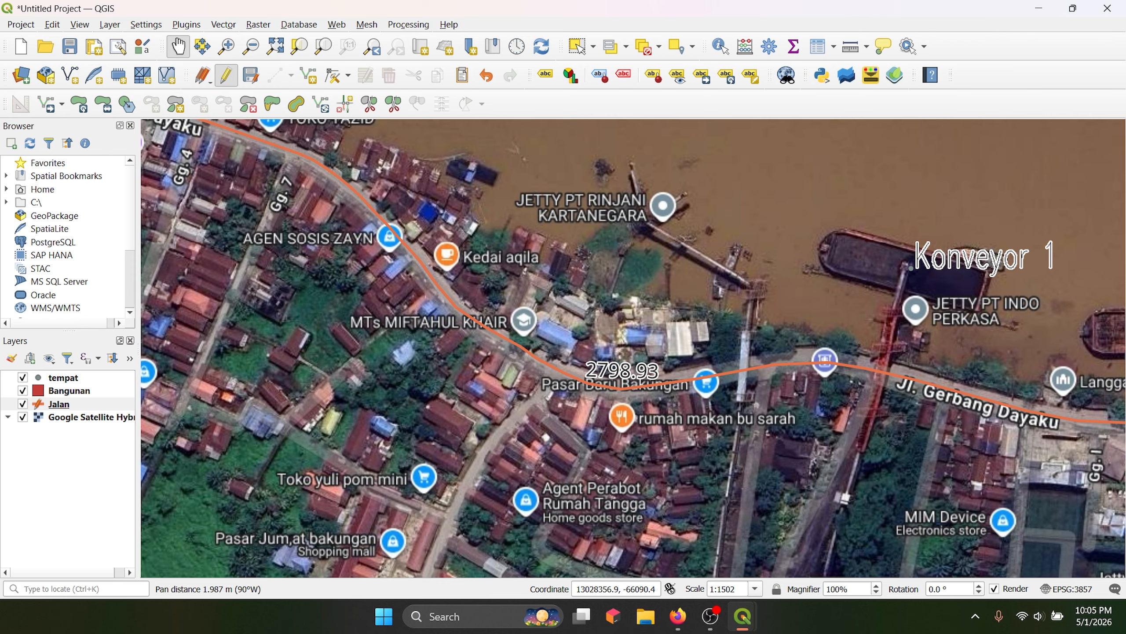
# - Switch the Jalan layer's road labels to the Nama field and apply the change to the map
pyautogui.moveTo(931, 286); pyautogui.dragTo(781, 318)
pyautogui.scroll(-2, 781, 318)
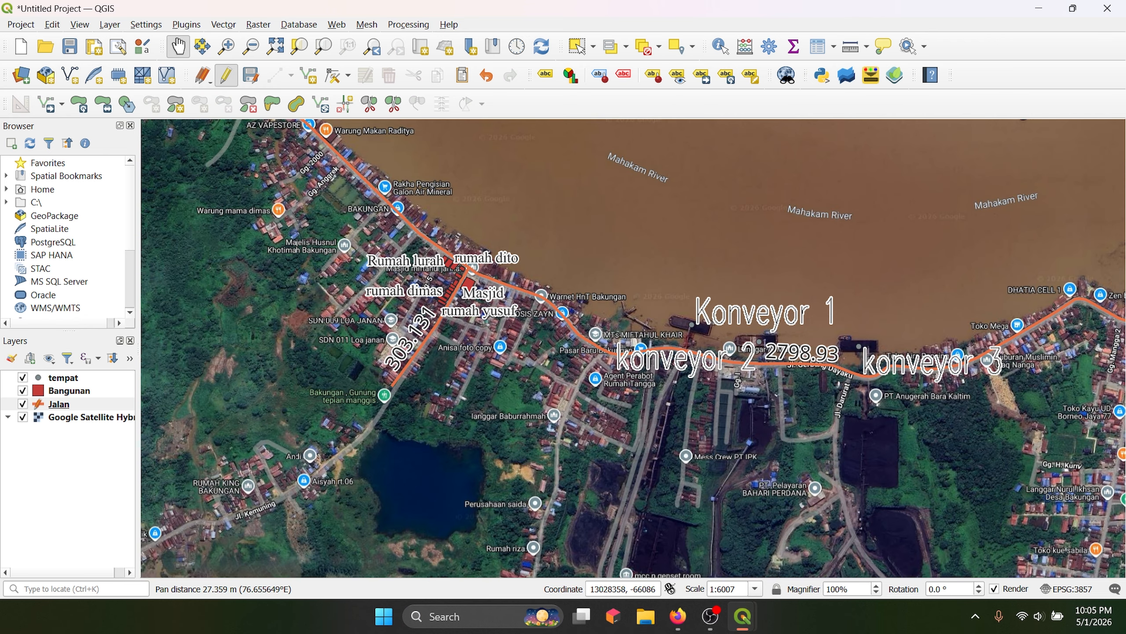
pyautogui.scroll(1, 635, 331)
pyautogui.moveTo(571, 321); pyautogui.dragTo(679, 405)
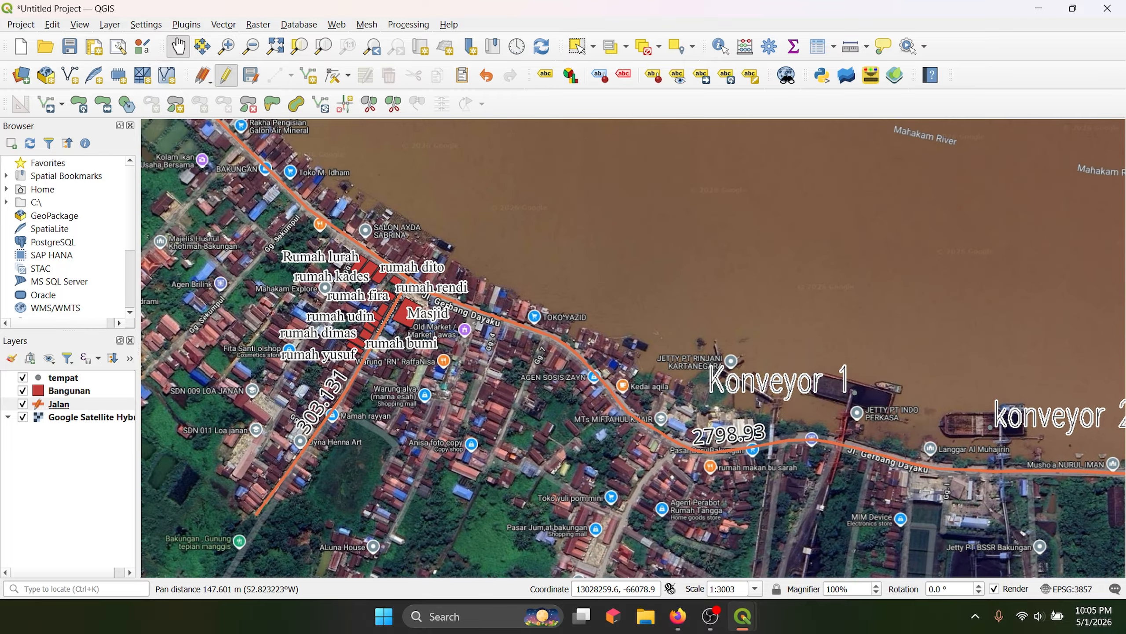
pyautogui.moveTo(582, 329); pyautogui.dragTo(542, 340)
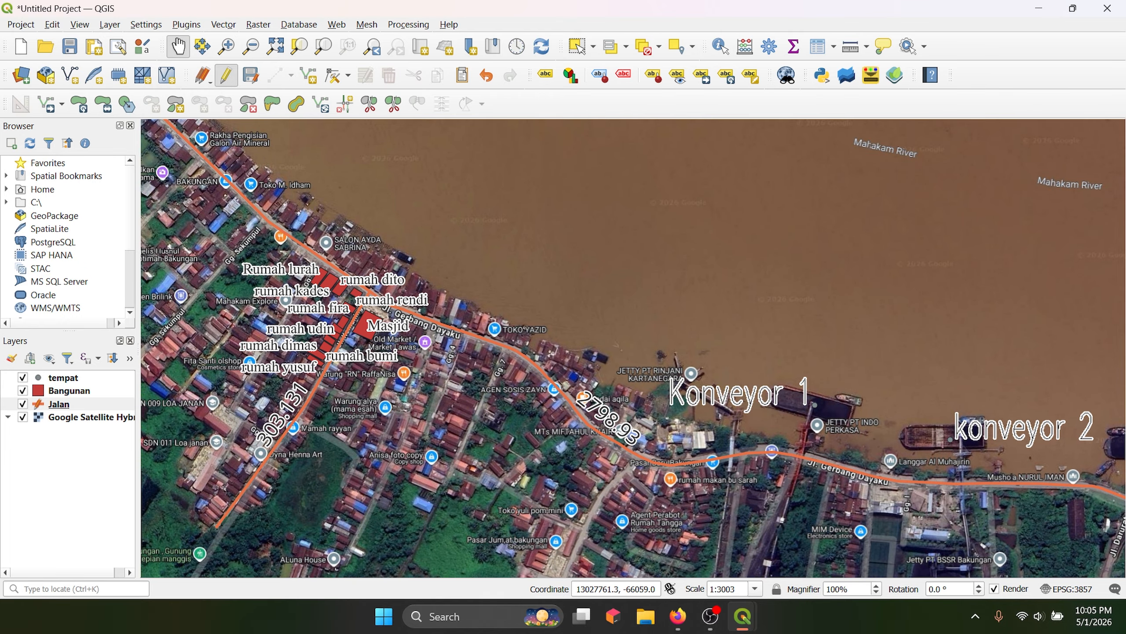
pyautogui.rightClick(82, 404)
pyautogui.click(102, 423)
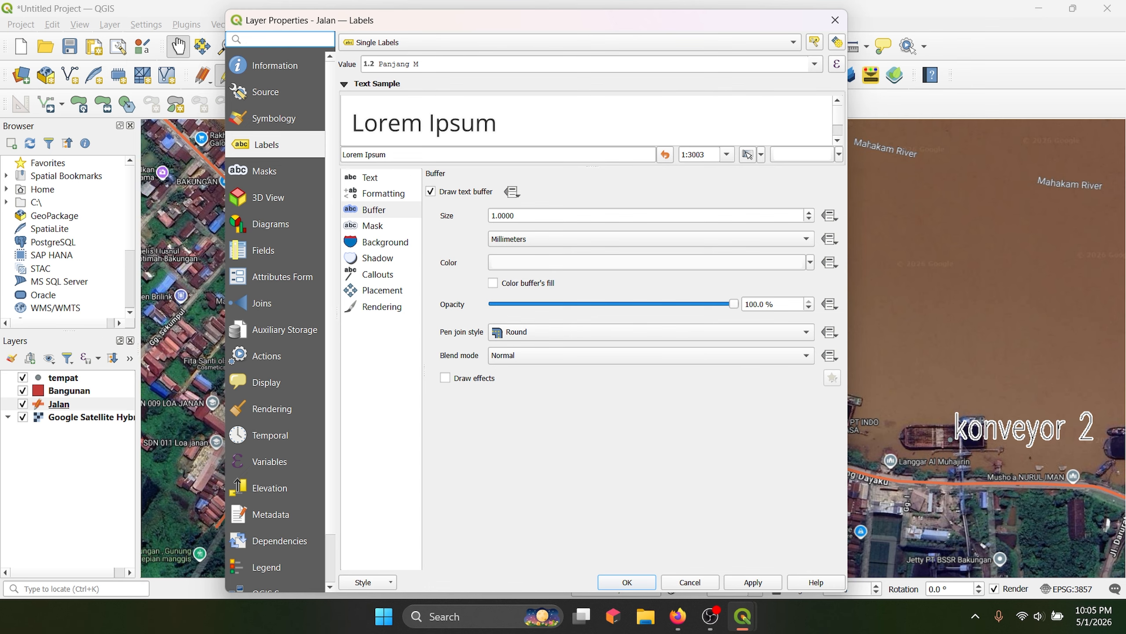
pyautogui.click(814, 64)
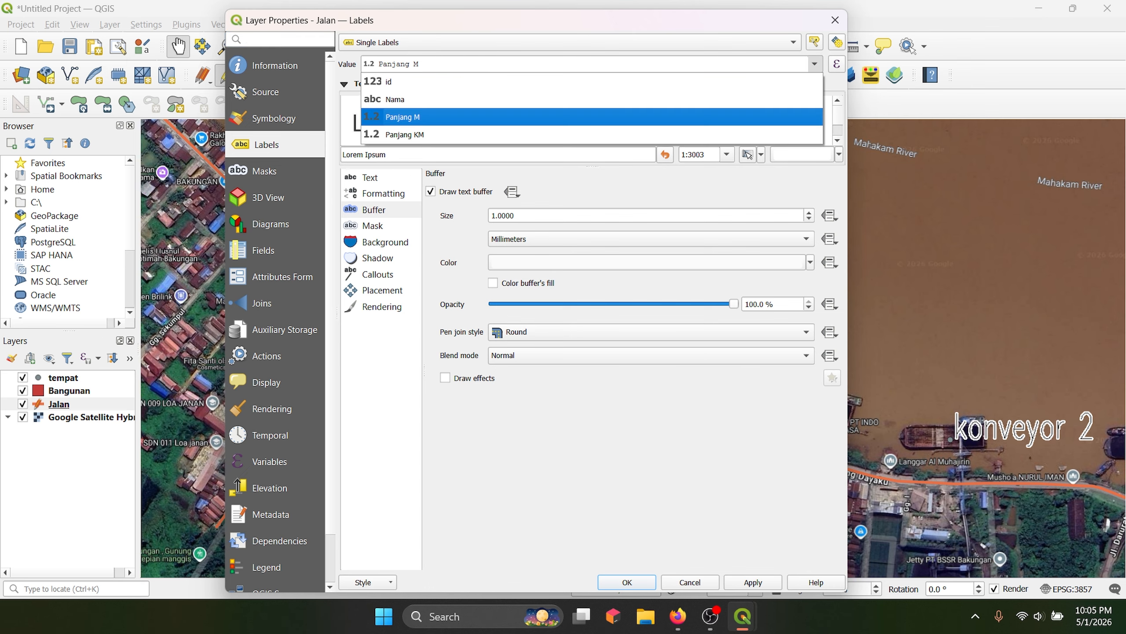
pyautogui.press('Return')
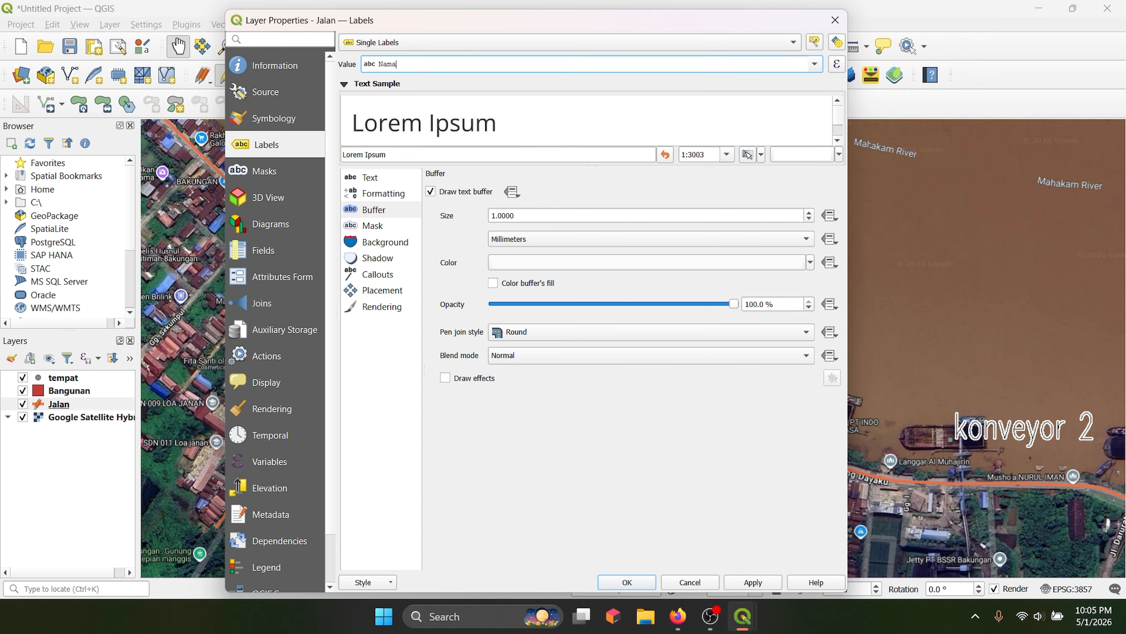
pyautogui.click(753, 583)
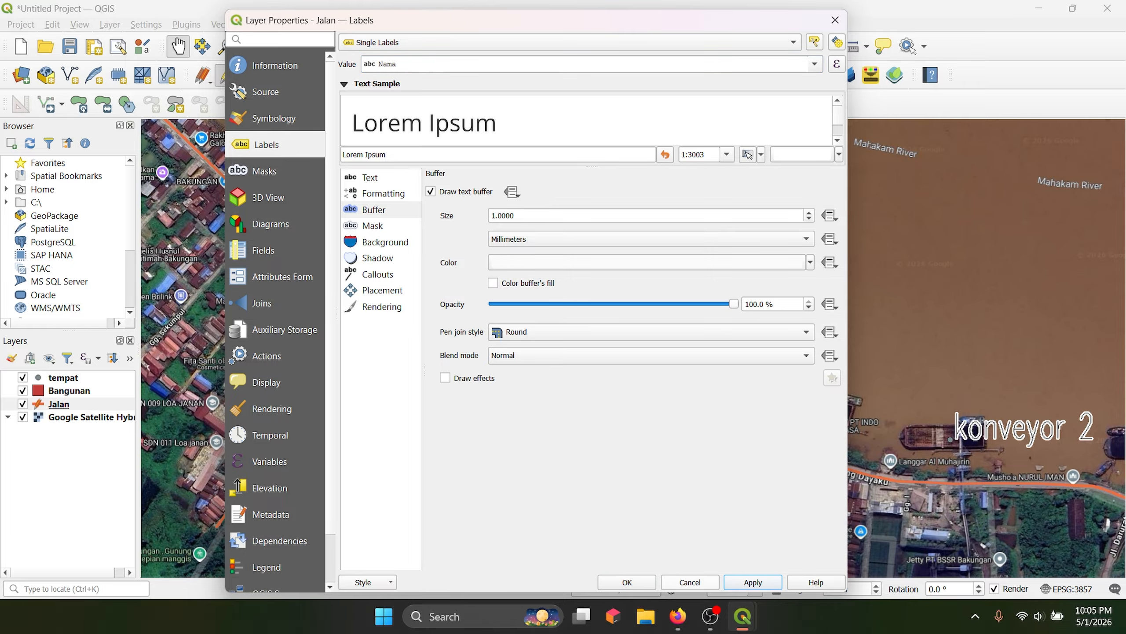
pyautogui.click(627, 583)
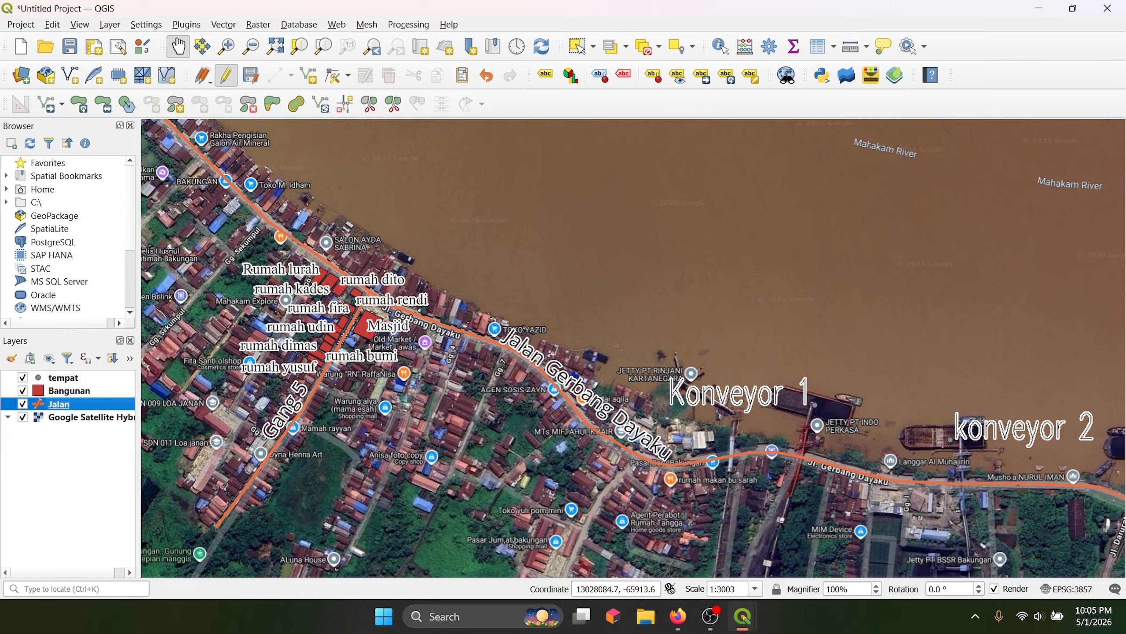
# - Examine the road name labels on the map along Jalan Gerbang Dayaku, past the conveyors and back to the village houses
pyautogui.moveTo(621, 311); pyautogui.dragTo(411, 342)
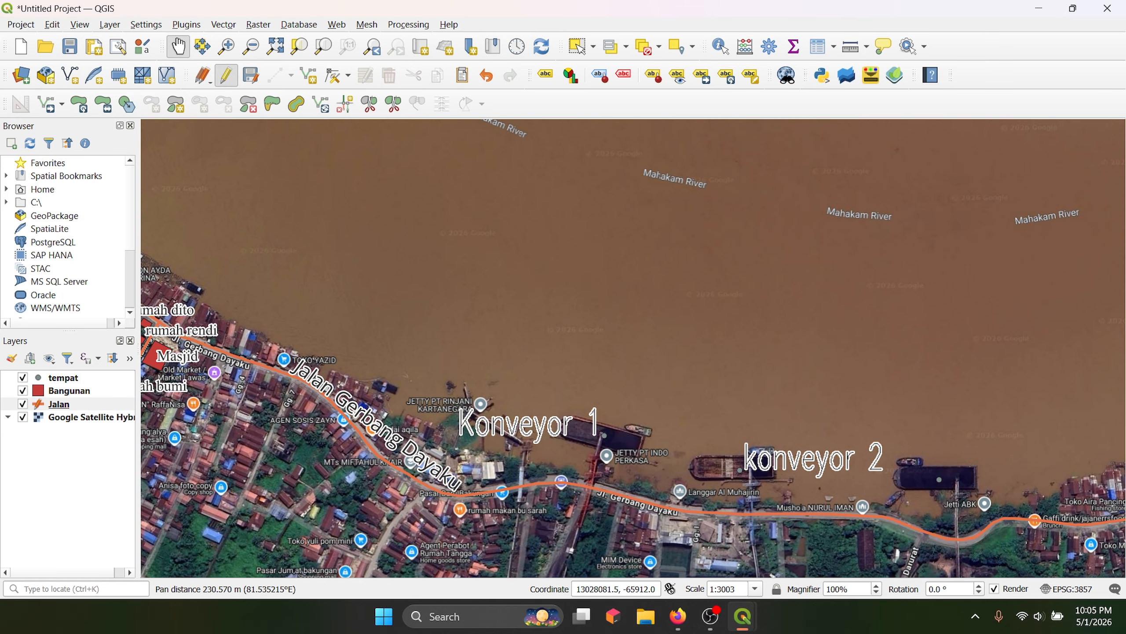
pyautogui.moveTo(728, 413); pyautogui.dragTo(509, 305)
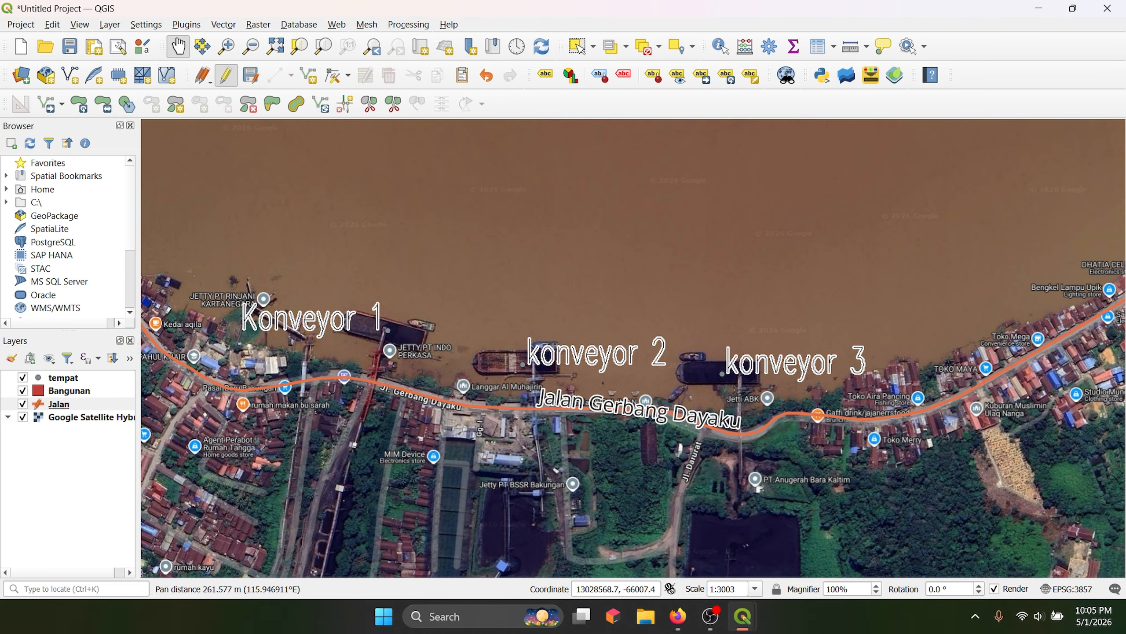
pyautogui.moveTo(634, 393); pyautogui.dragTo(595, 391)
pyautogui.moveTo(643, 447); pyautogui.dragTo(1083, 497)
pyautogui.scroll(-1, 707, 513)
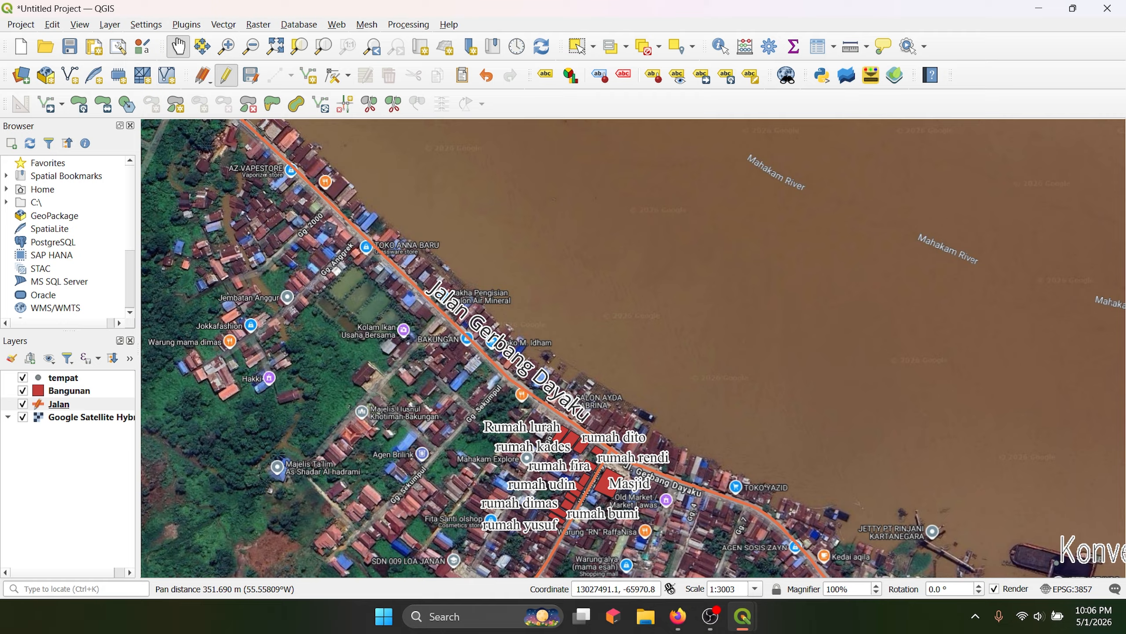
pyautogui.scroll(1, 446, 320)
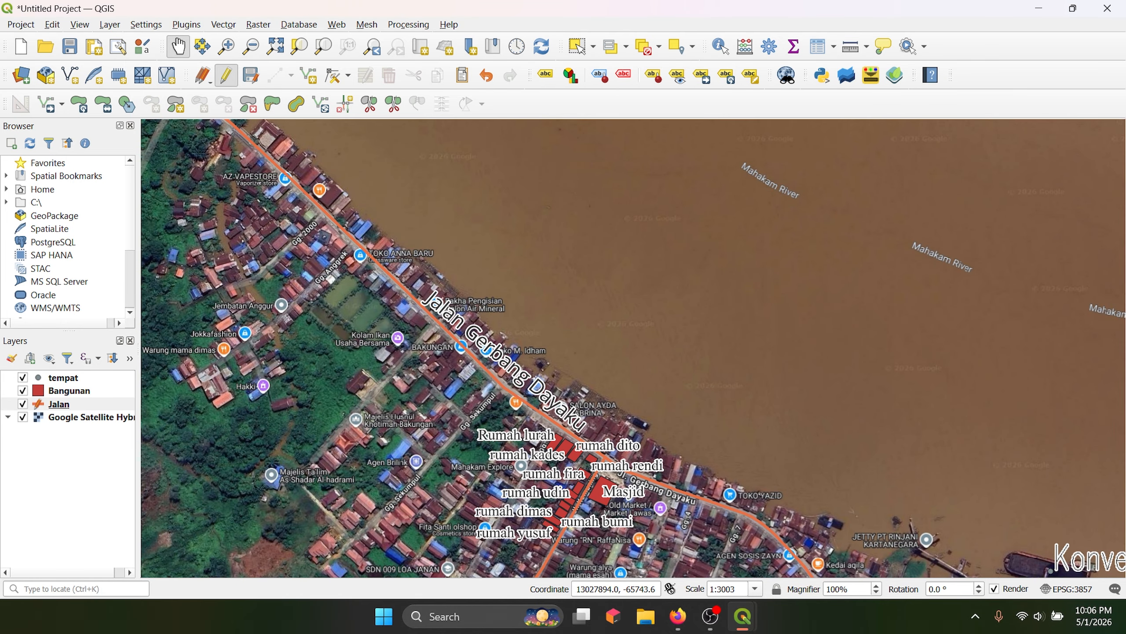
pyautogui.moveTo(452, 313); pyautogui.dragTo(456, 348)
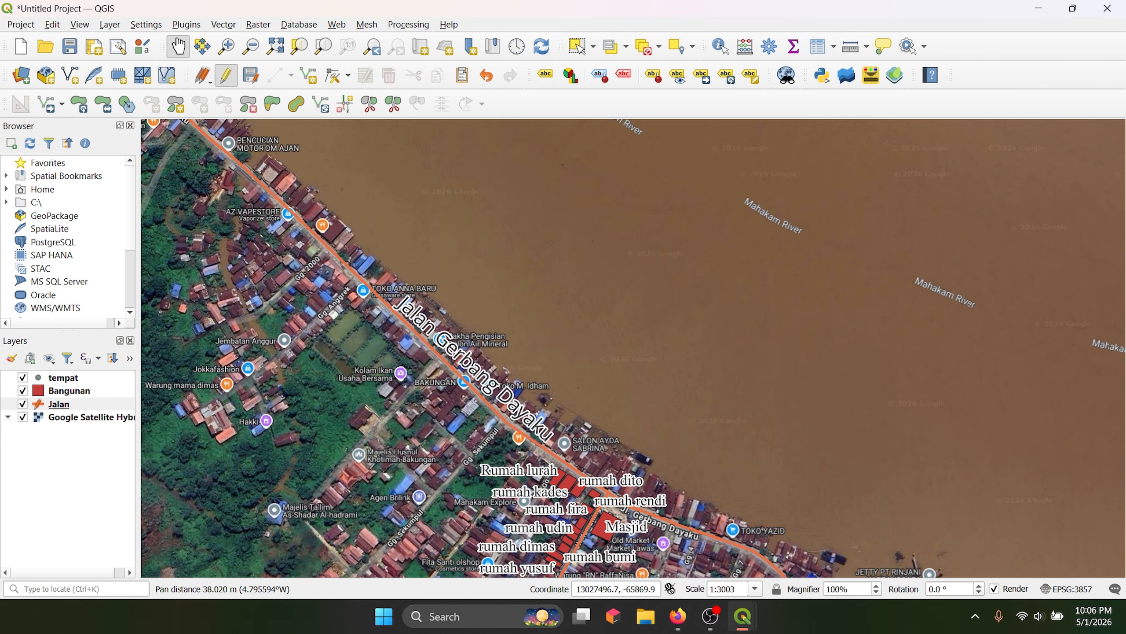
# - Review the Panjang M and Panjang KM values in the Jalan layer's attribute table and close it
pyautogui.rightClick(90, 404)
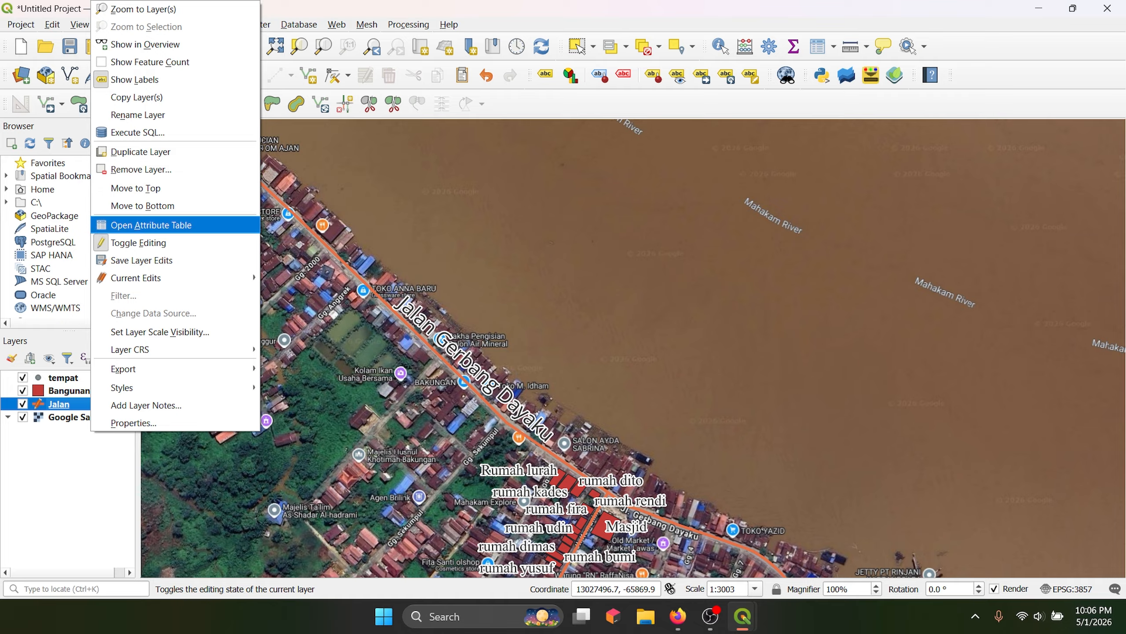
pyautogui.click(151, 225)
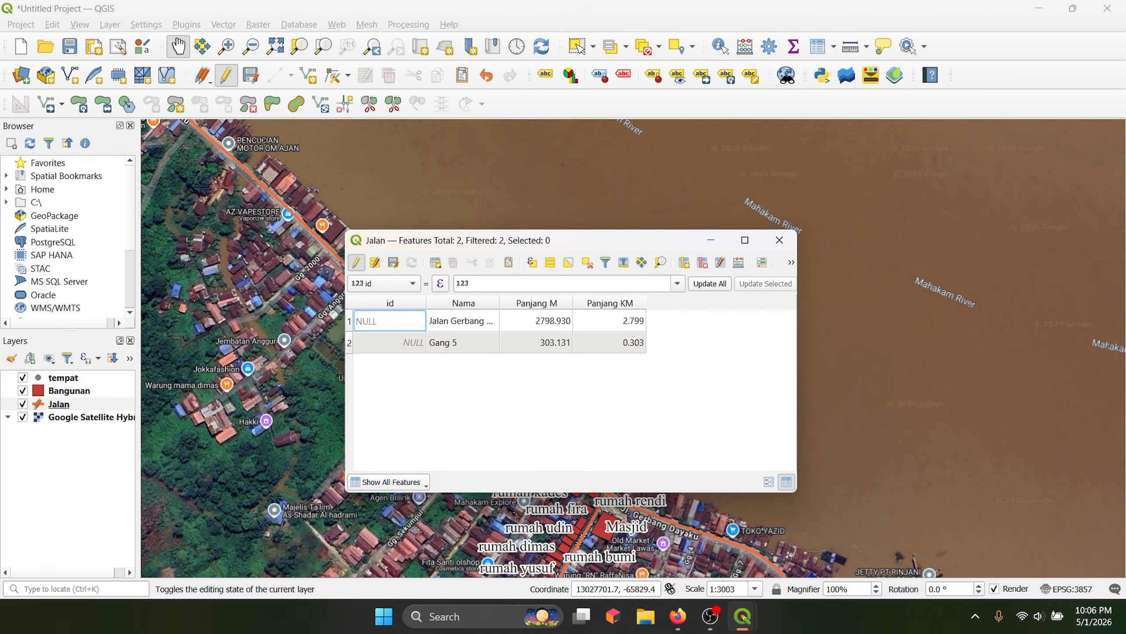
pyautogui.moveTo(594, 241); pyautogui.dragTo(532, 238)
pyautogui.click(474, 319)
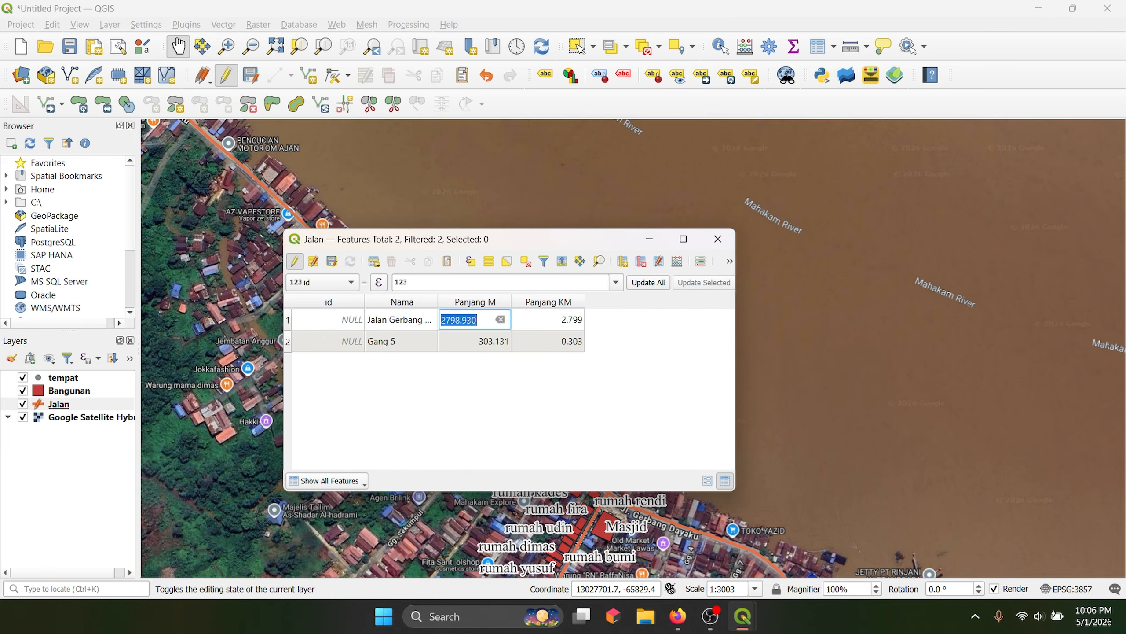
pyautogui.click(548, 319)
pyautogui.press('Escape')
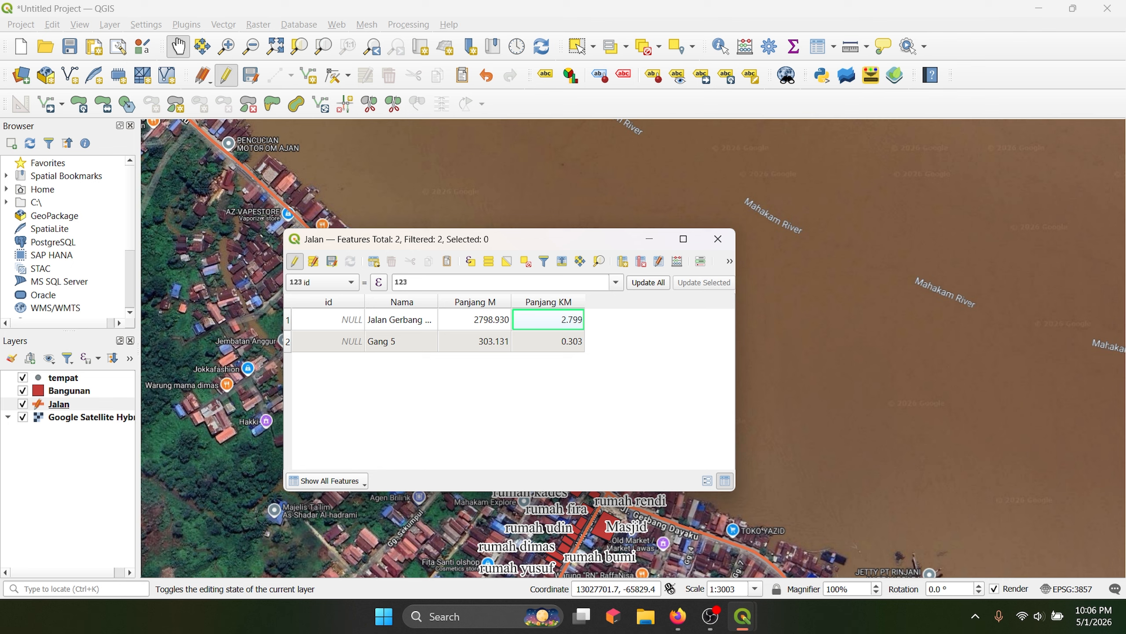
pyautogui.moveTo(555, 240)
pyautogui.mouseDown()
pyautogui.moveTo(533, 277)
pyautogui.moveTo(560, 308)
pyautogui.moveTo(581, 286)
pyautogui.moveTo(570, 226)
pyautogui.moveTo(511, 219)
pyautogui.moveTo(564, 250)
pyautogui.mouseUp()
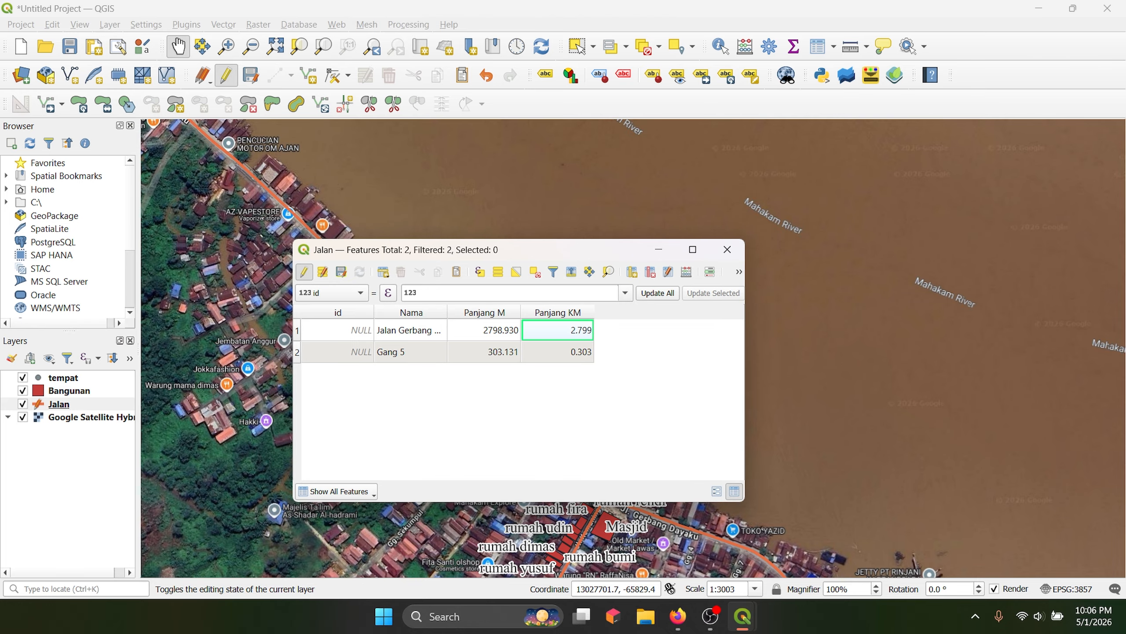
pyautogui.click(728, 250)
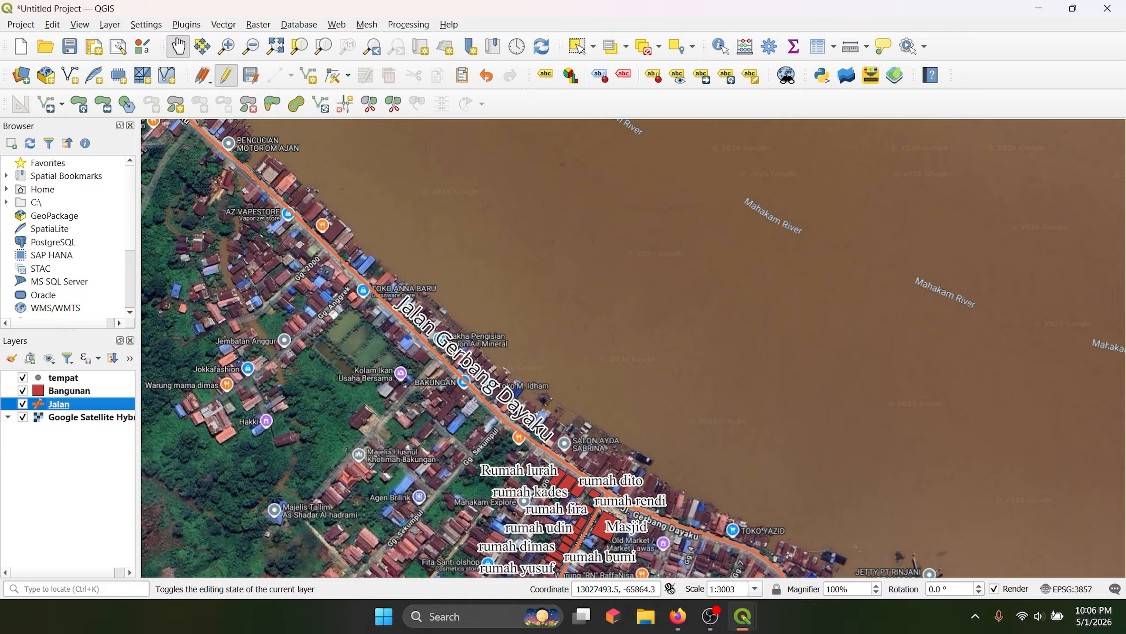
# - Stop editing the Jalan layer and save its changes
pyautogui.moveTo(569, 448); pyautogui.dragTo(551, 306)
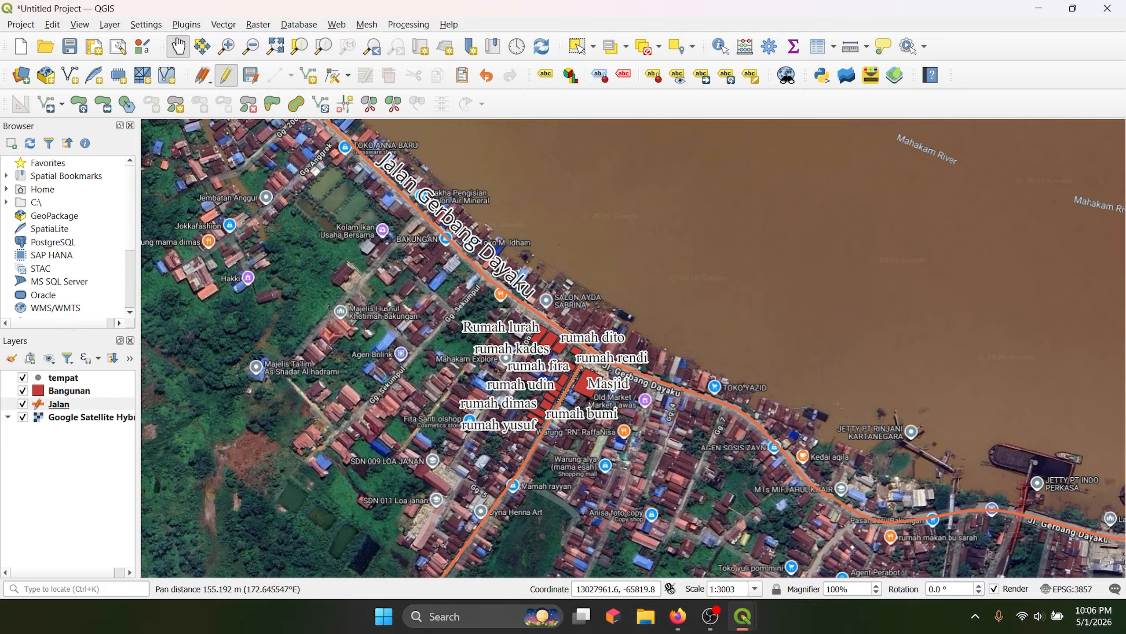
pyautogui.scroll(2, 550, 306)
pyautogui.moveTo(617, 385); pyautogui.dragTo(684, 263)
pyautogui.moveTo(541, 422); pyautogui.dragTo(502, 401)
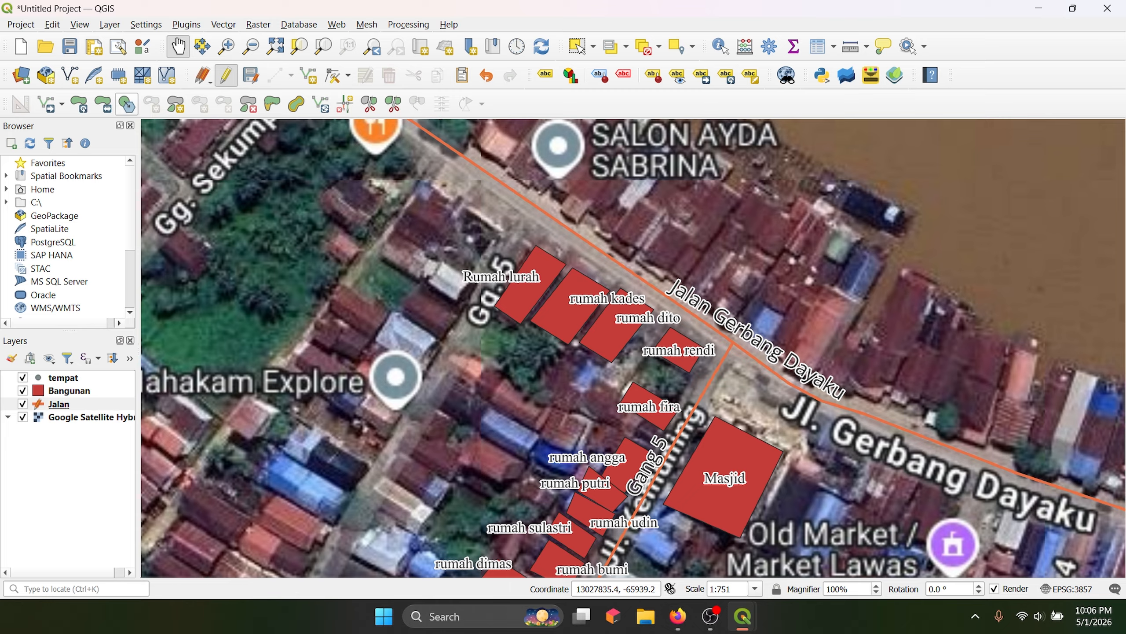
pyautogui.click(226, 75)
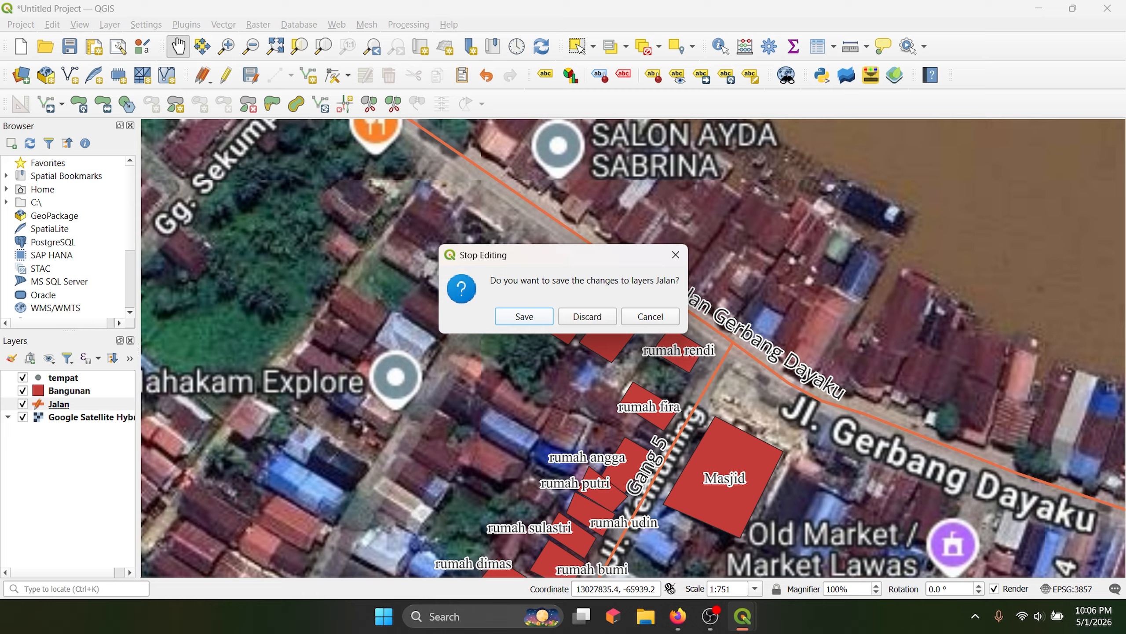
pyautogui.click(524, 316)
# - Delete the koor X field from the Bangunan layer's attribute table
pyautogui.click(69, 391)
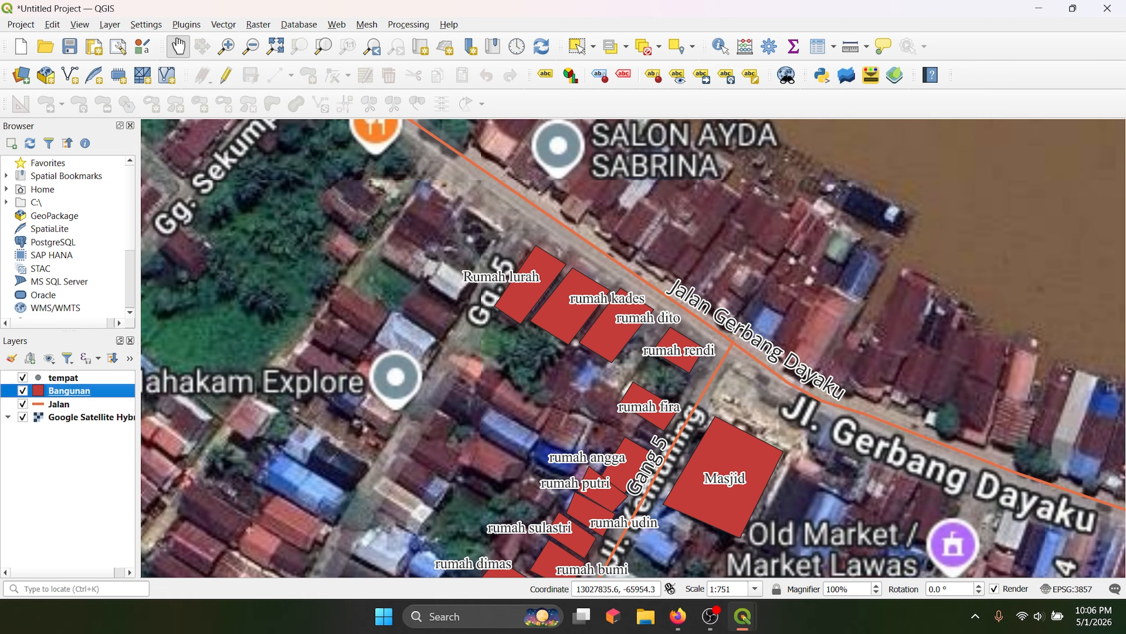
pyautogui.rightClick(69, 390)
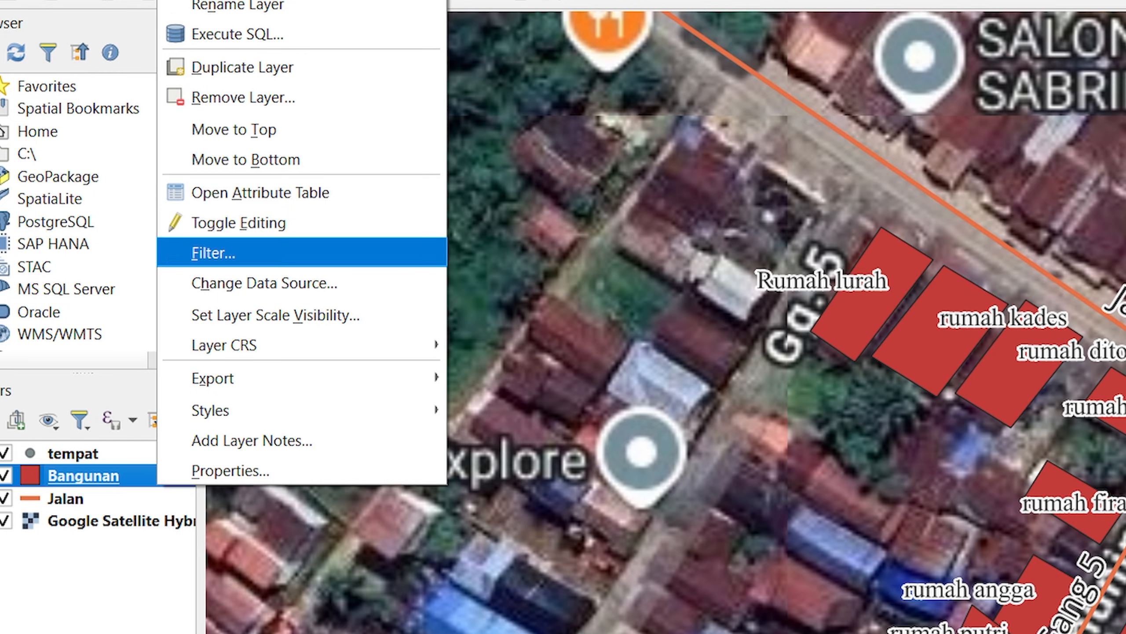
pyautogui.click(261, 193)
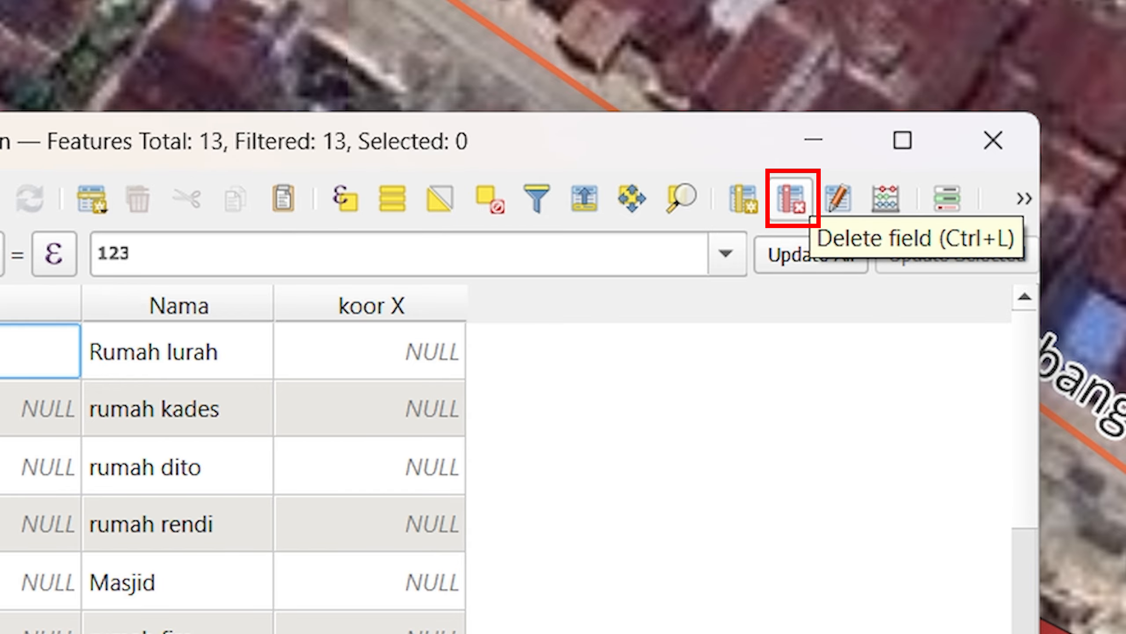
pyautogui.hotkey('ctrl', 'l')
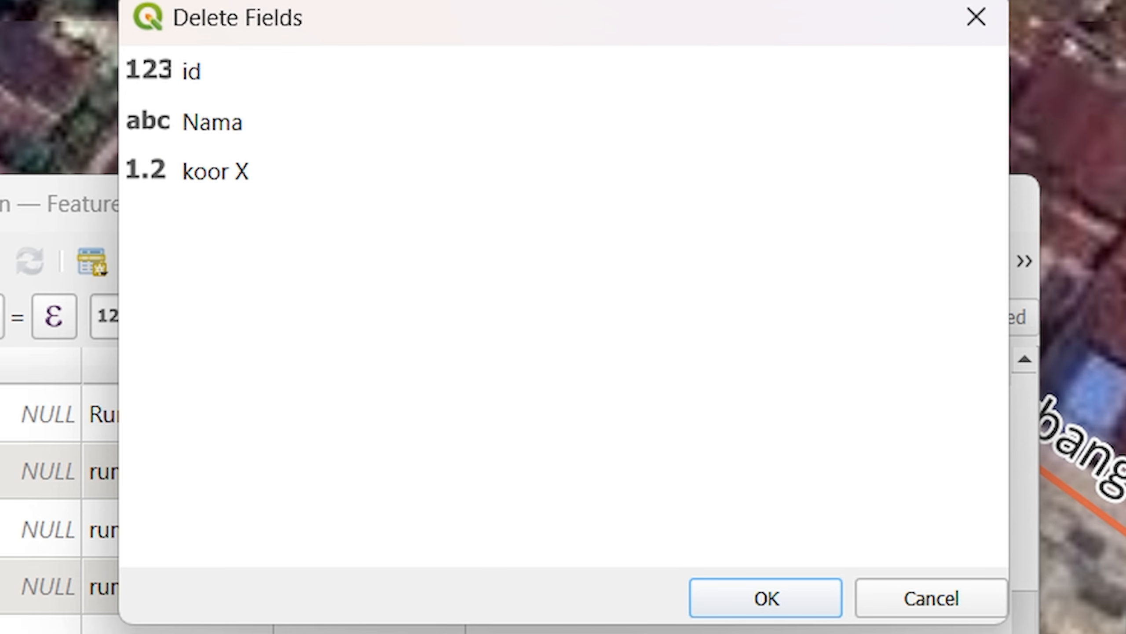
pyautogui.click(216, 171)
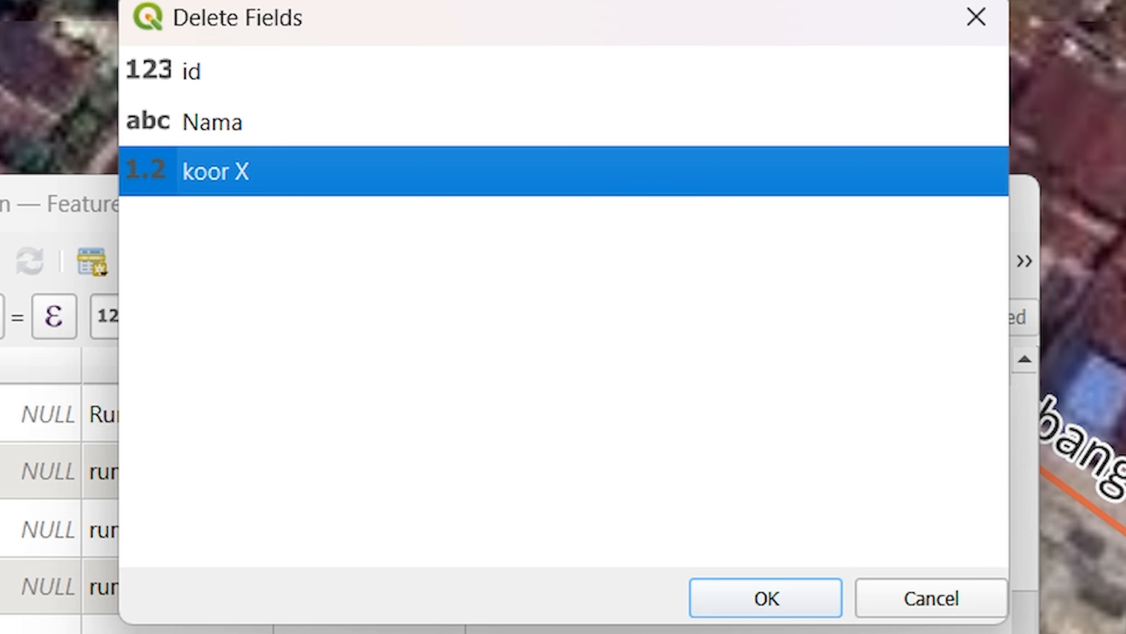
pyautogui.click(767, 598)
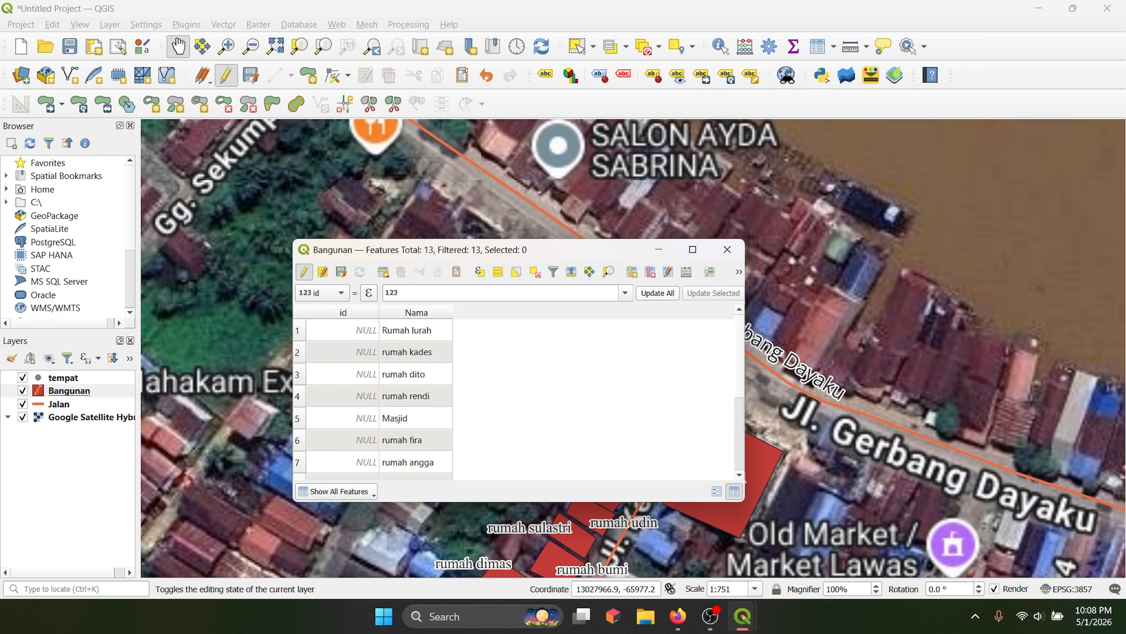
# - Set up a new decimal number field named Luas M2 in the Bangunan layer's Field Calculator
pyautogui.click(687, 271)
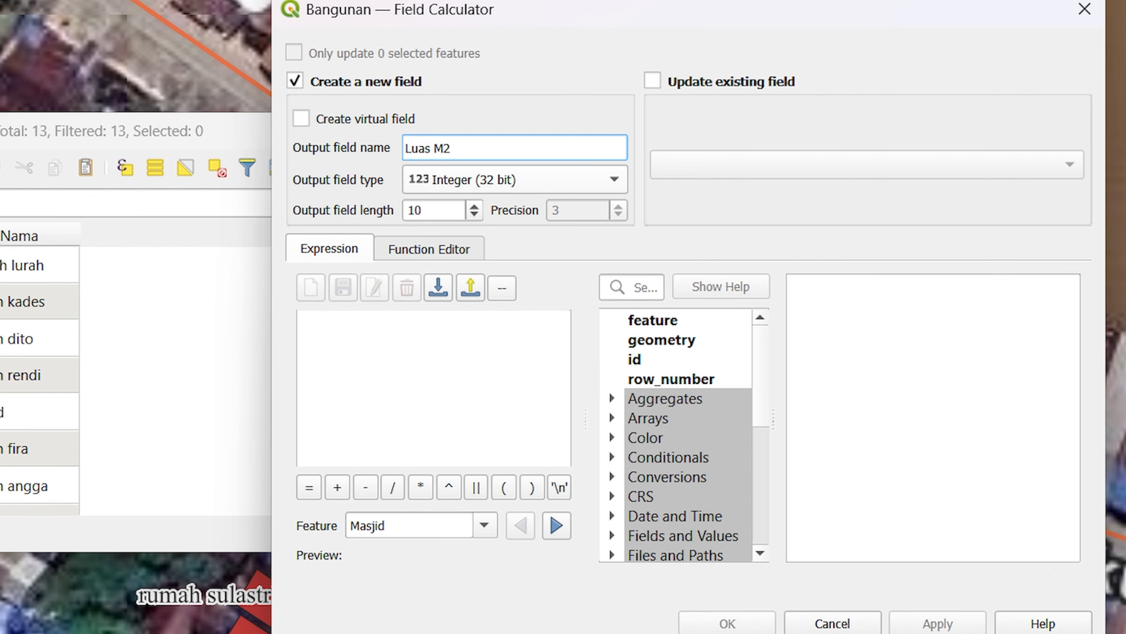
pyautogui.click(515, 179)
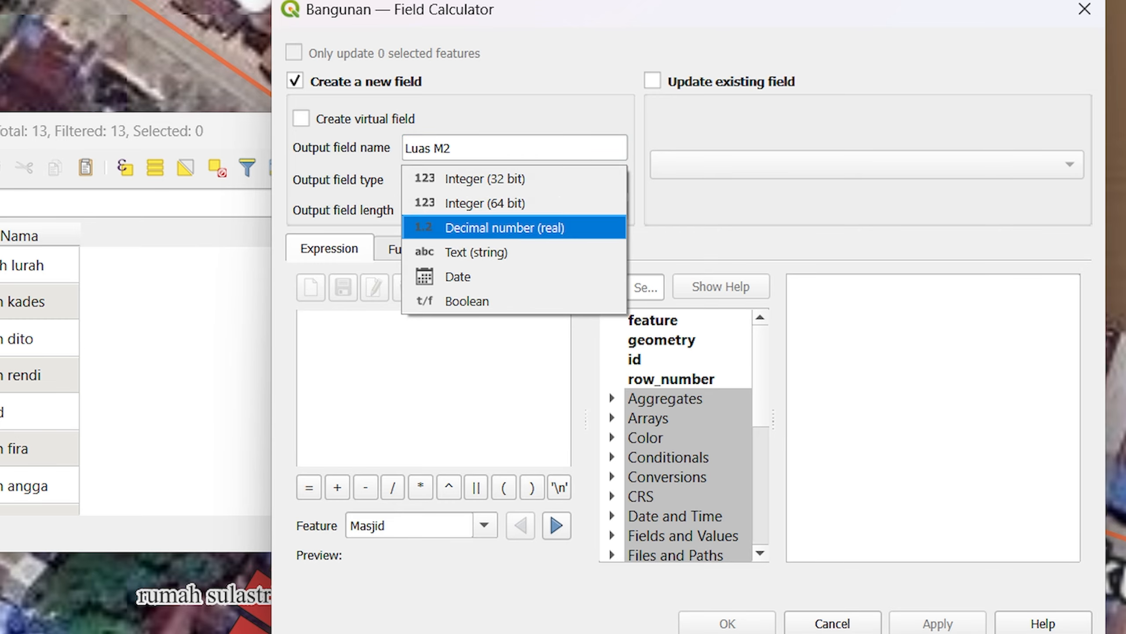
pyautogui.click(504, 227)
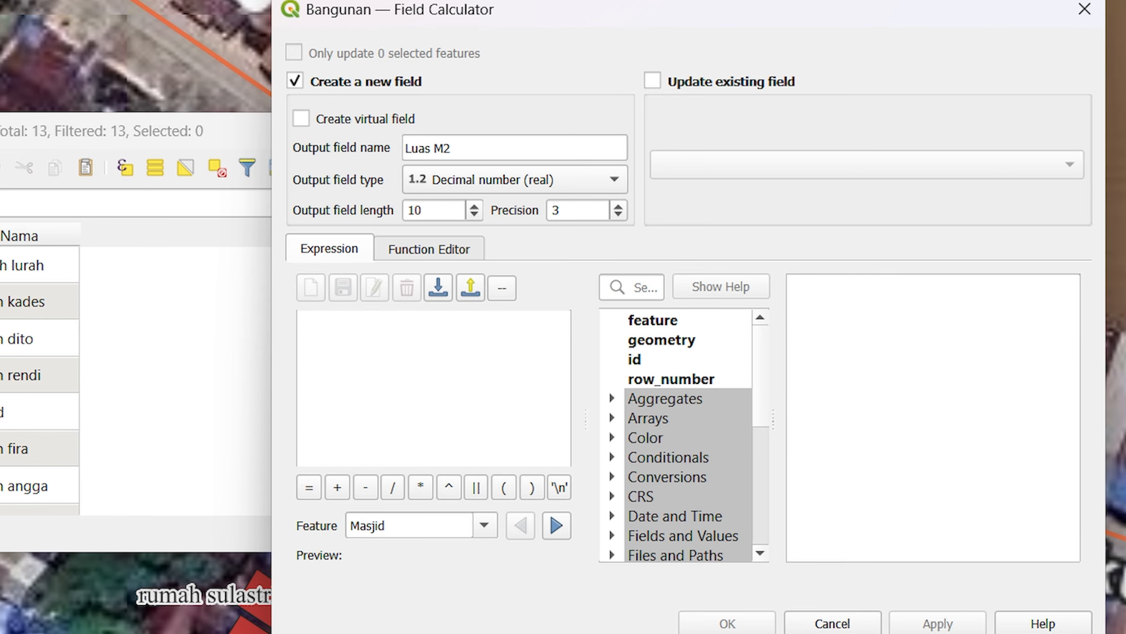
# - Create the Luas M2 field with the Geometry expression $area /10000 and close the Bangunan Field Calculator
pyautogui.scroll(-3, 676, 435)
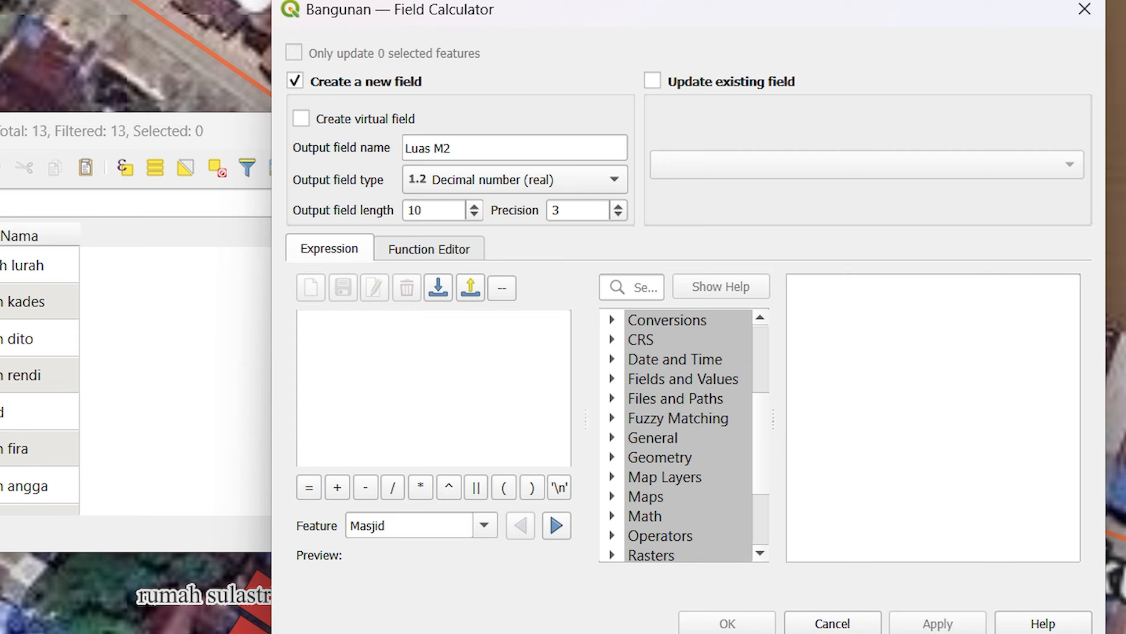
pyautogui.click(613, 457)
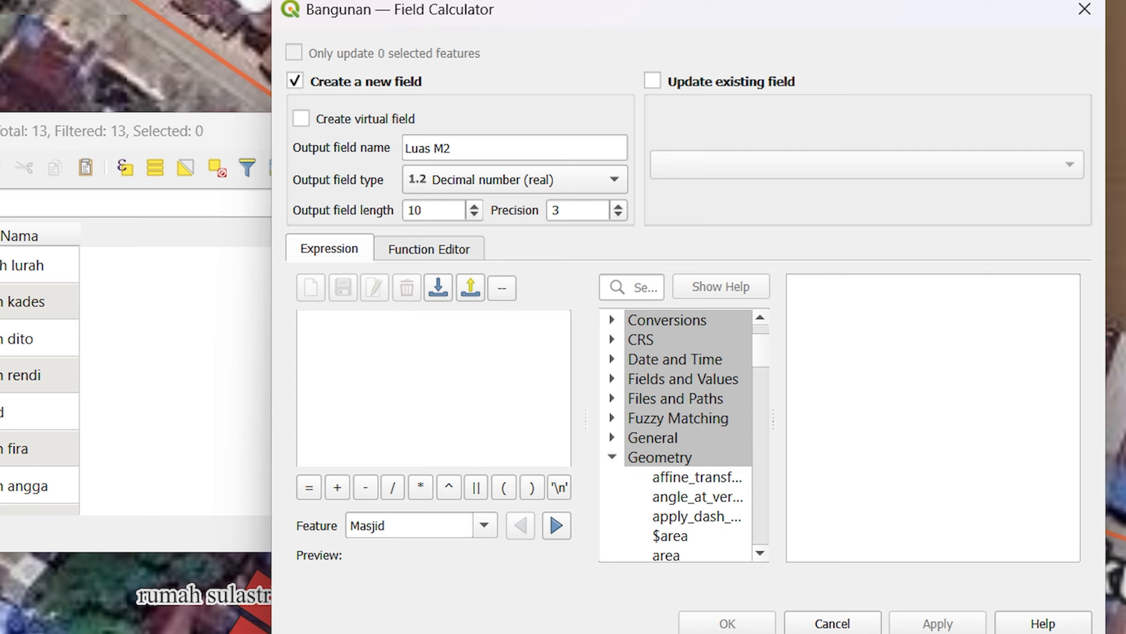
pyautogui.scroll(-2, 676, 434)
pyautogui.doubleClick(670, 418)
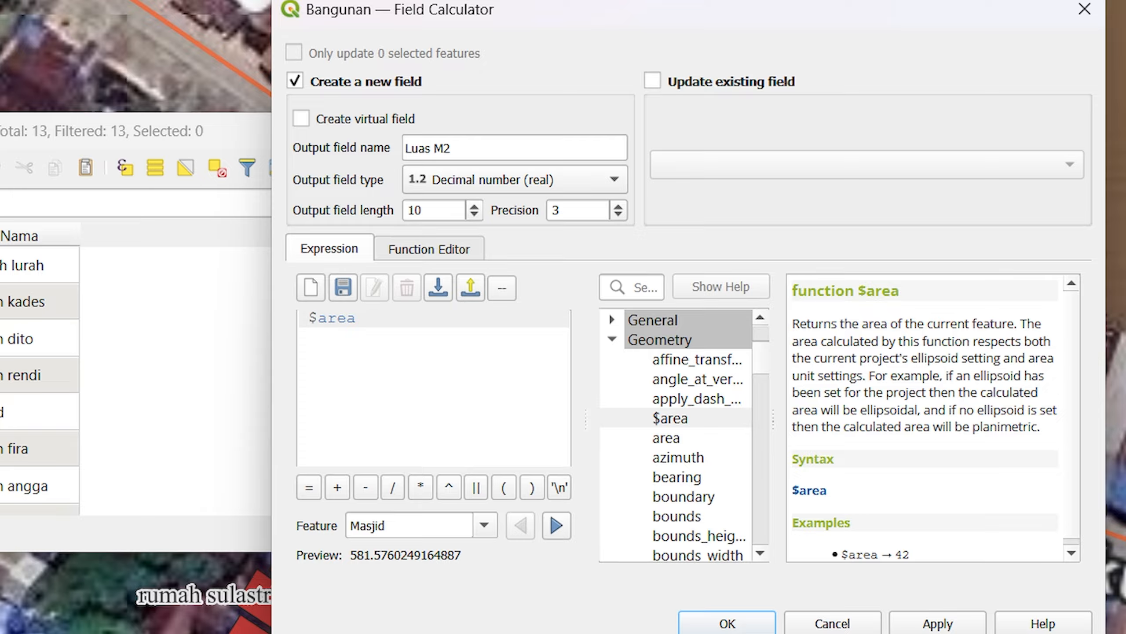
pyautogui.write('/10000')
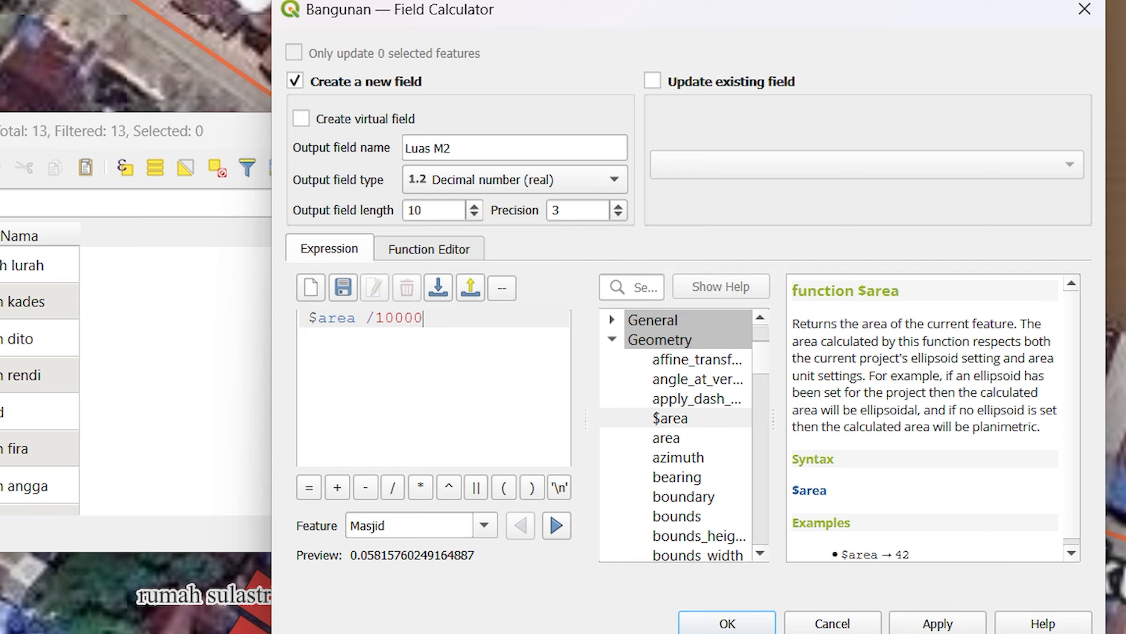
pyautogui.click(939, 623)
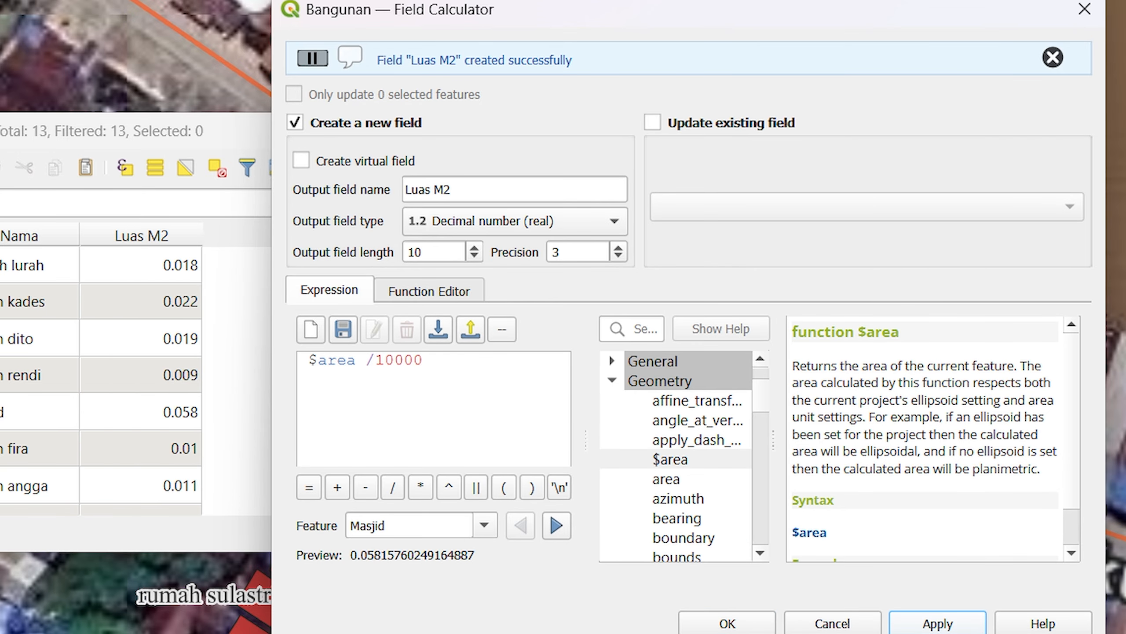
pyautogui.click(727, 623)
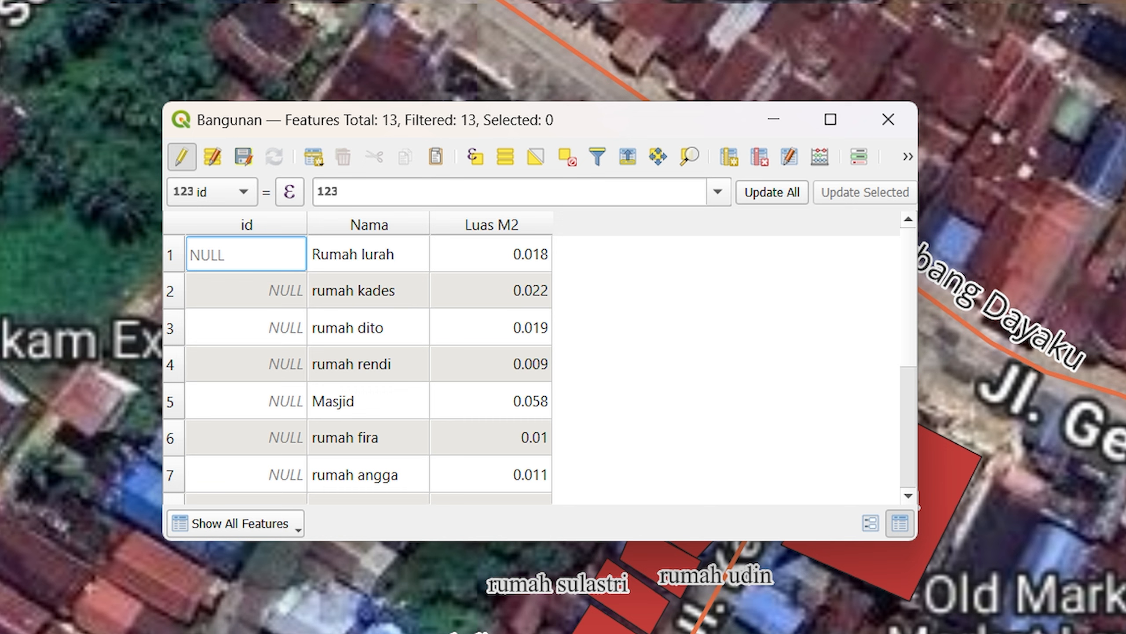
# - Review the Luas M2 values in the Bangunan attribute table and examine the corresponding buildings on the map
pyautogui.scroll(-2, 354, 369)
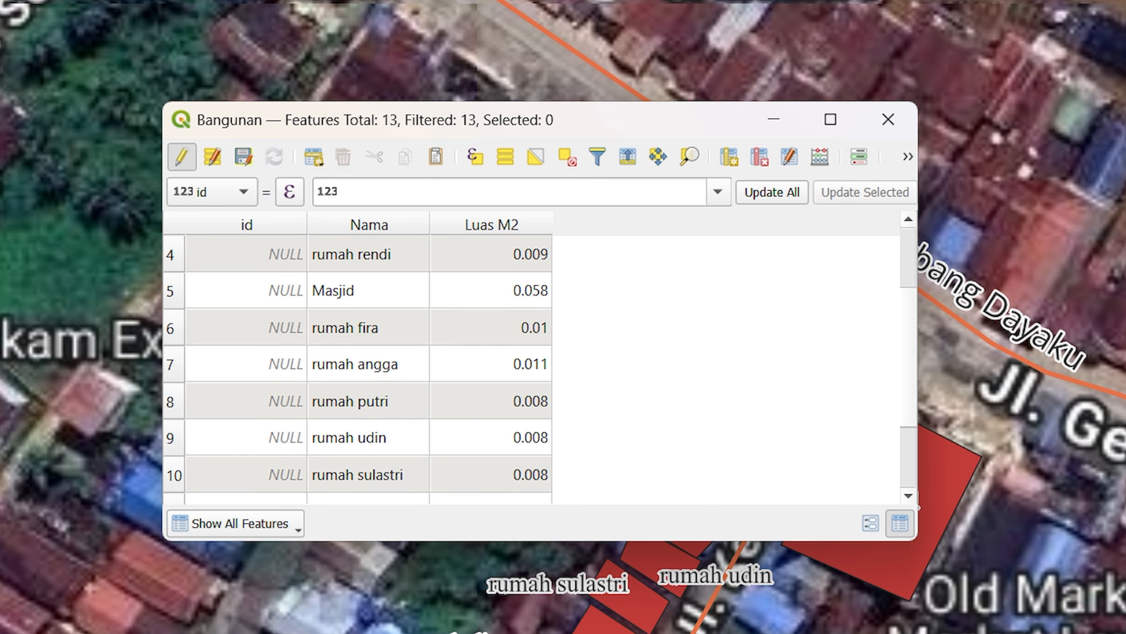
pyautogui.scroll(2, 355, 368)
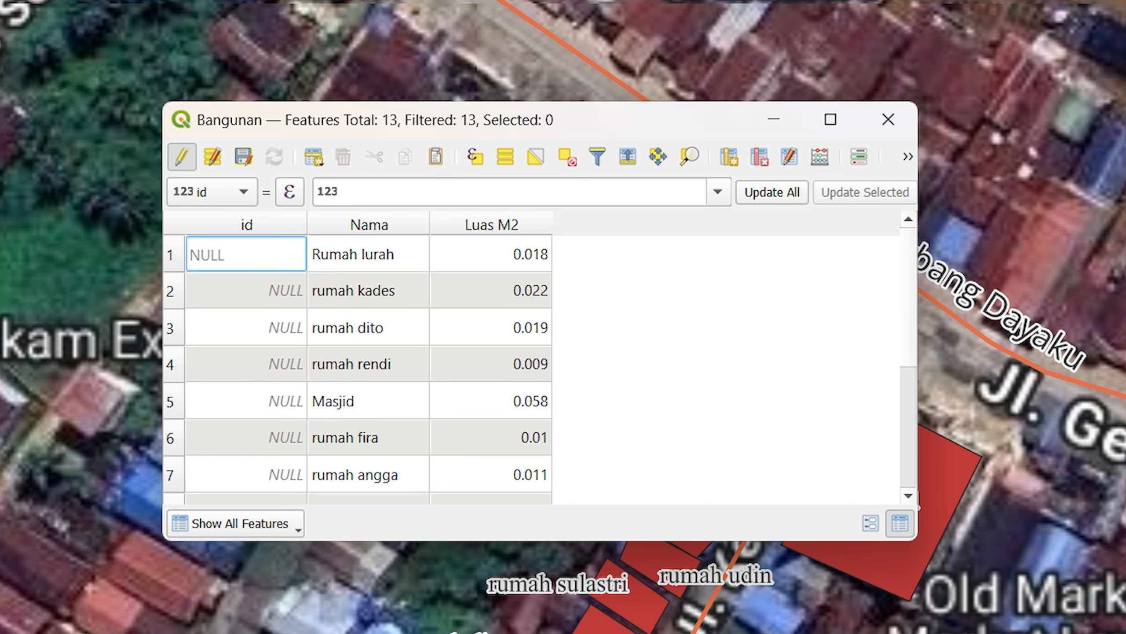
pyautogui.scroll(-2, 355, 368)
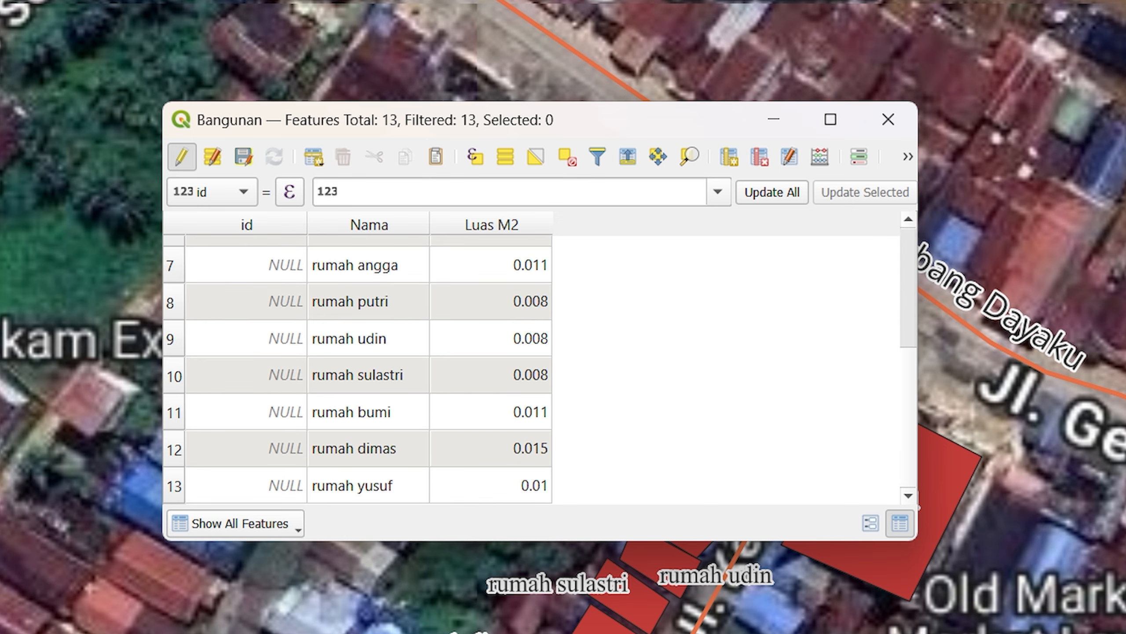
pyautogui.scroll(2, 355, 368)
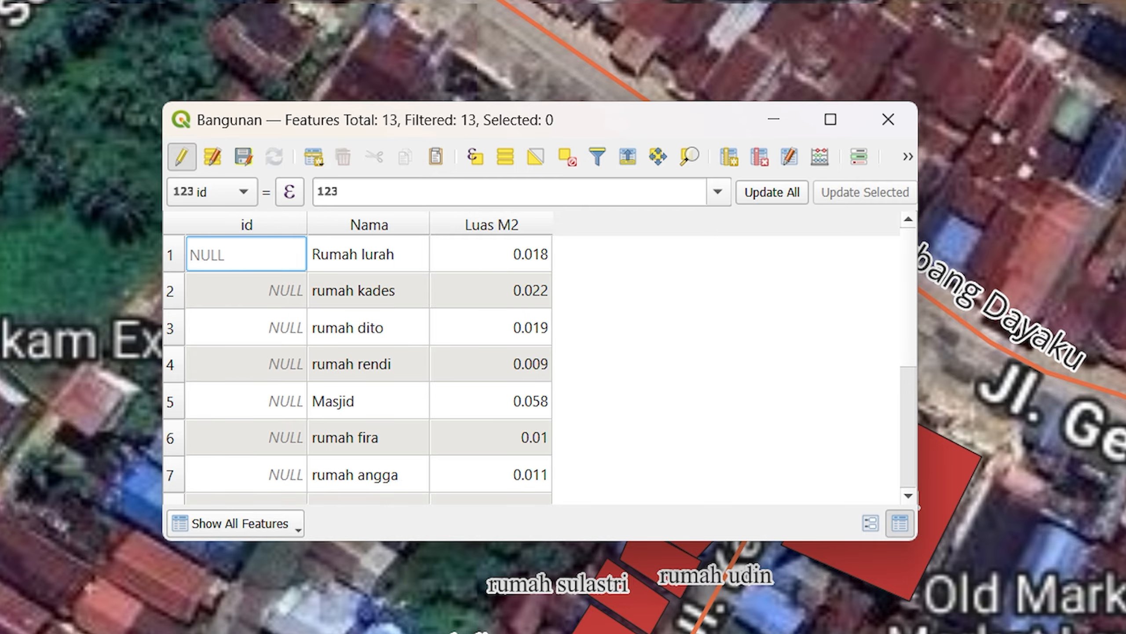
pyautogui.scroll(-2, 355, 369)
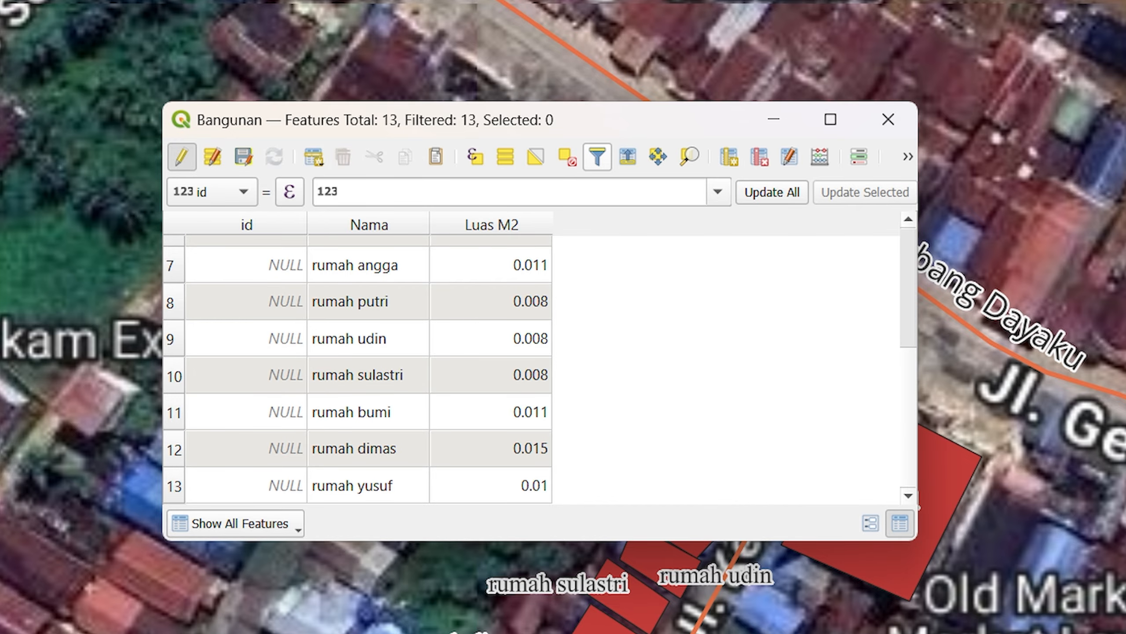
pyautogui.moveTo(612, 119); pyautogui.dragTo(871, 358)
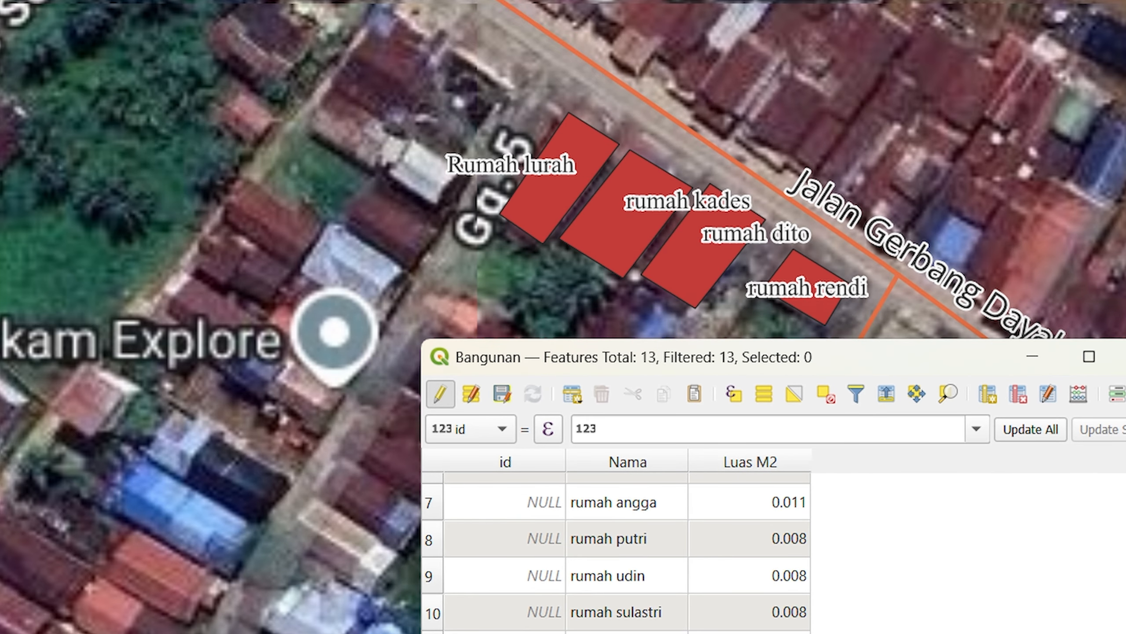
pyautogui.scroll(-2, 730, 175)
pyautogui.scroll(1, 730, 175)
pyautogui.scroll(1, 729, 185)
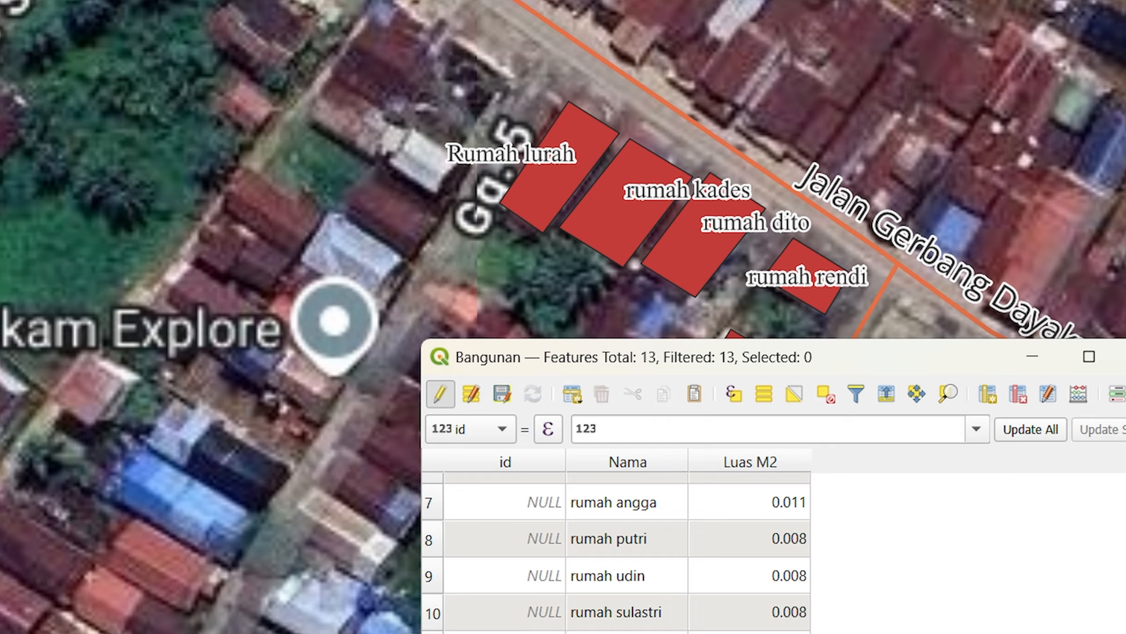
pyautogui.moveTo(729, 186); pyautogui.dragTo(623, 11)
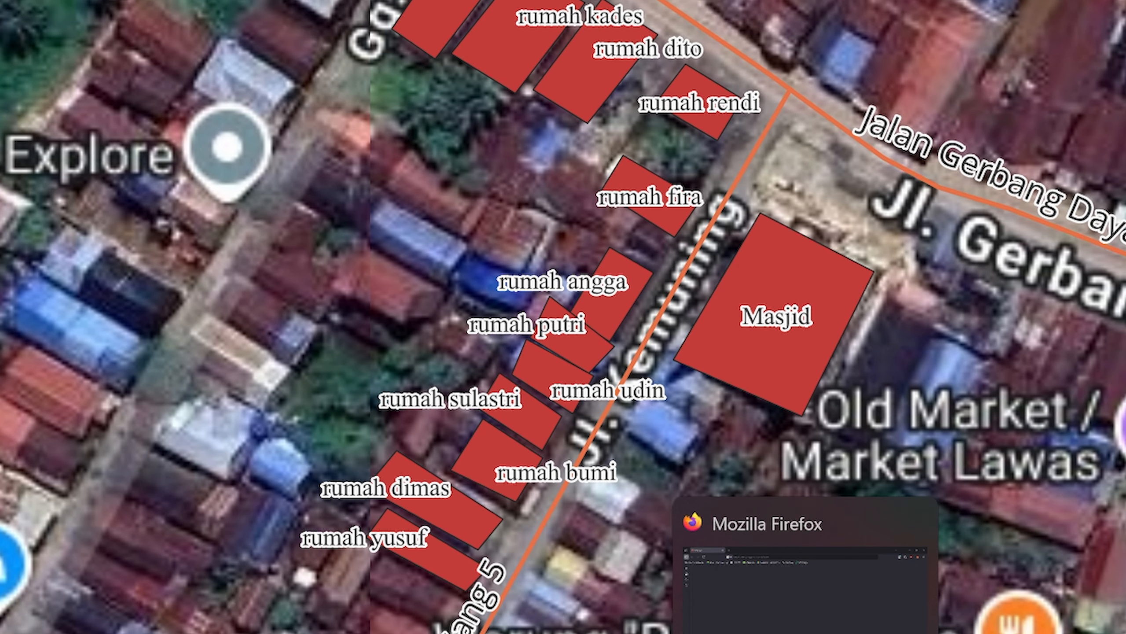
# - Bring the Bangunan attribute table back in front of the map and close it
pyautogui.click(920, 591)
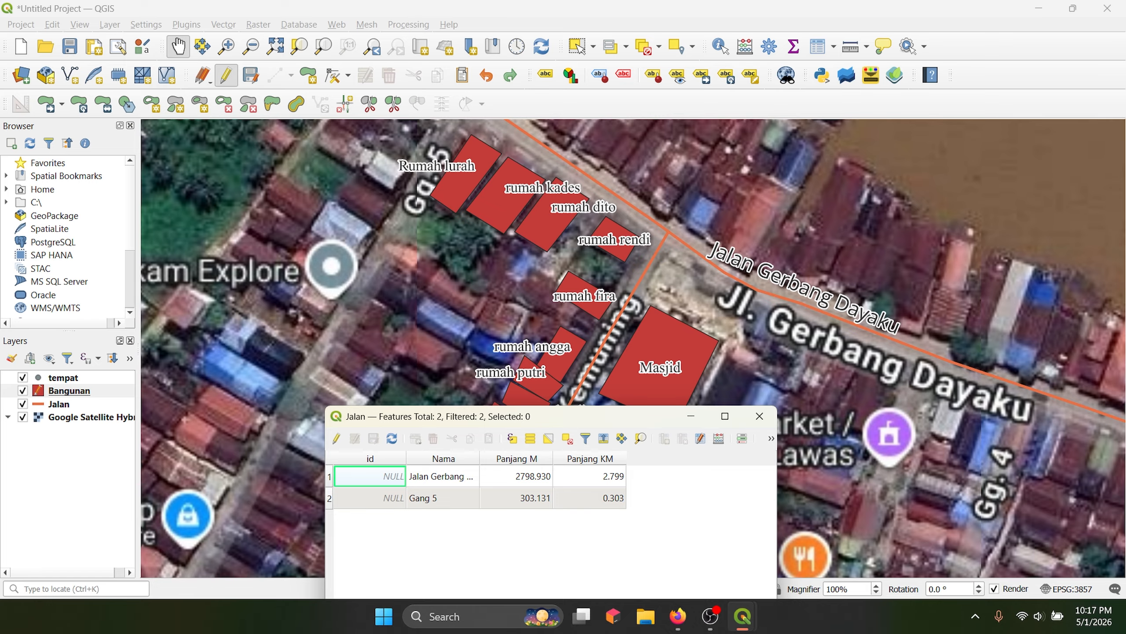
pyautogui.moveTo(719, 351); pyautogui.dragTo(643, 251)
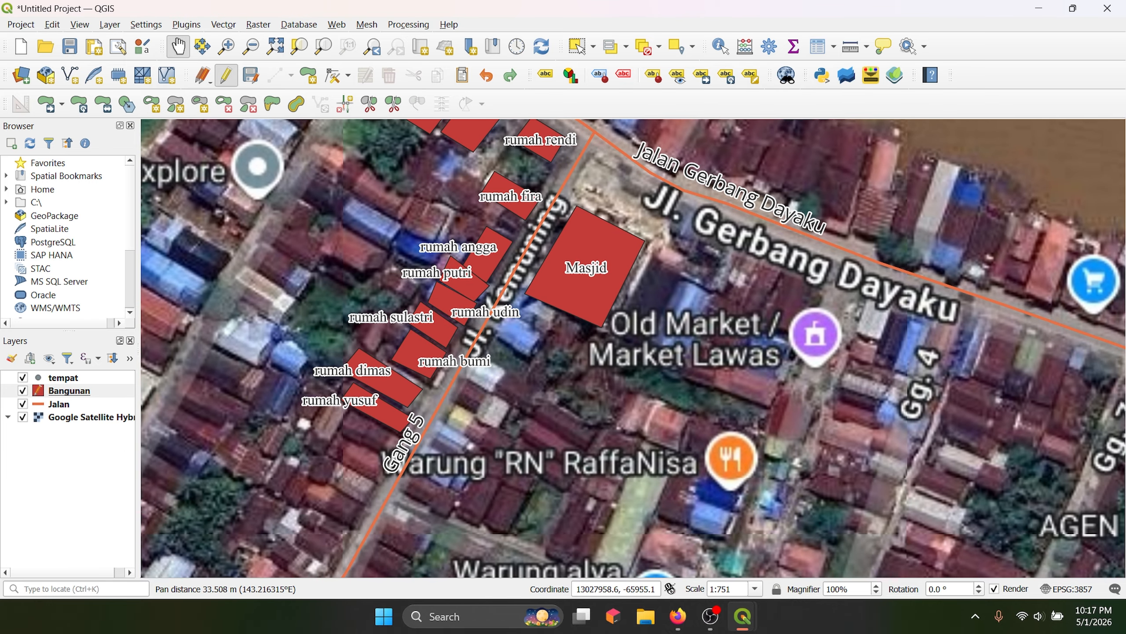
pyautogui.moveTo(460, 214); pyautogui.dragTo(379, 324)
pyautogui.moveTo(537, 295); pyautogui.dragTo(622, 205)
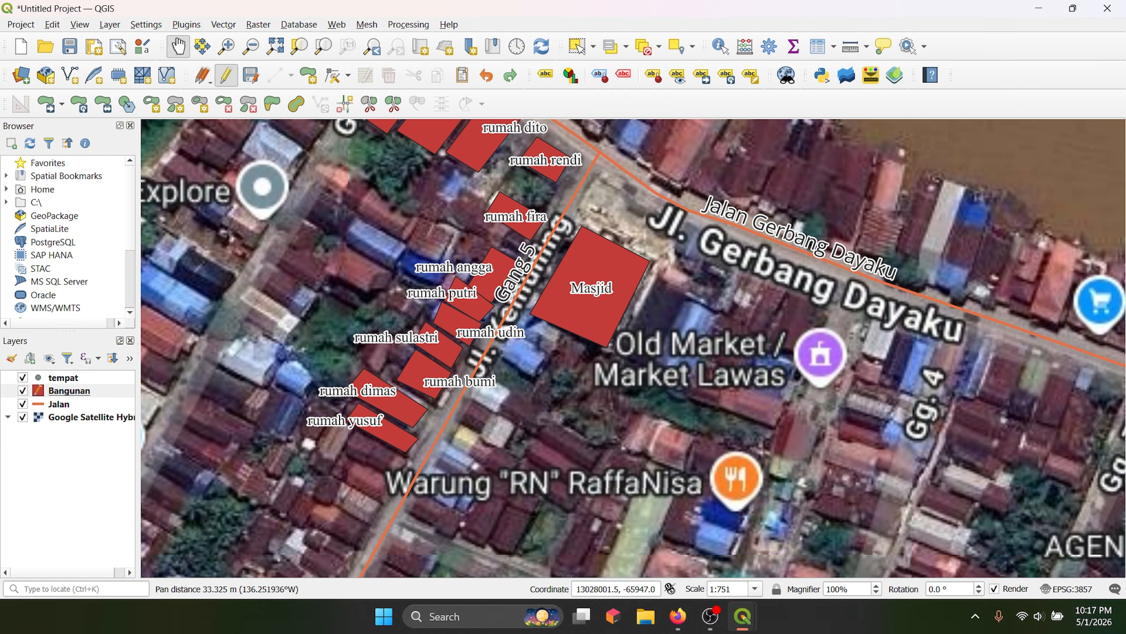
pyautogui.moveTo(742, 617)
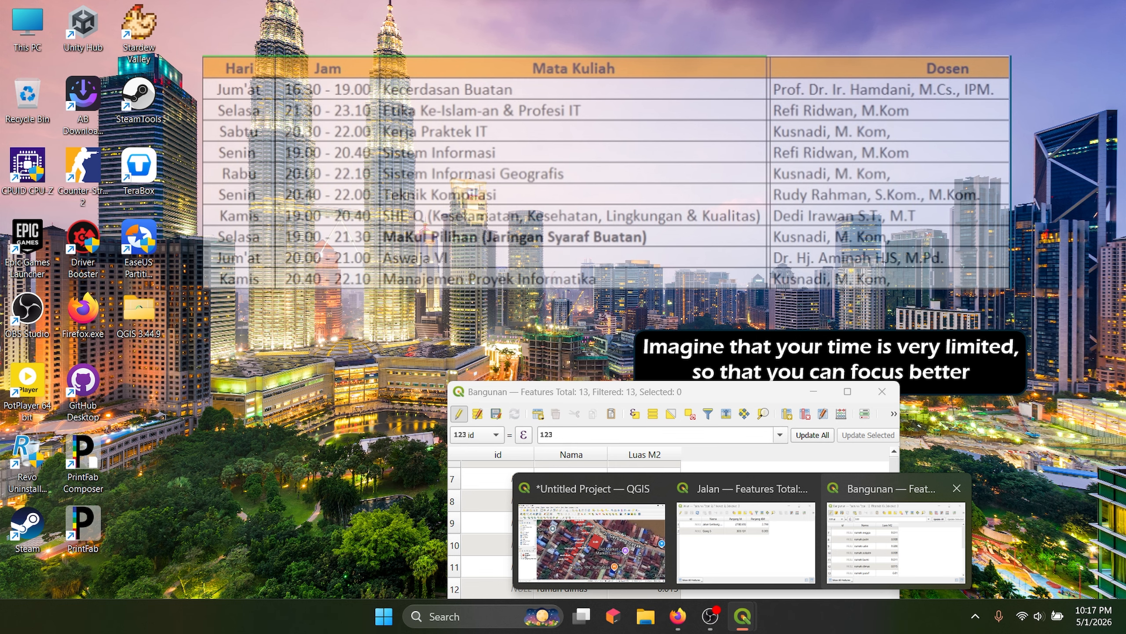
pyautogui.click(896, 539)
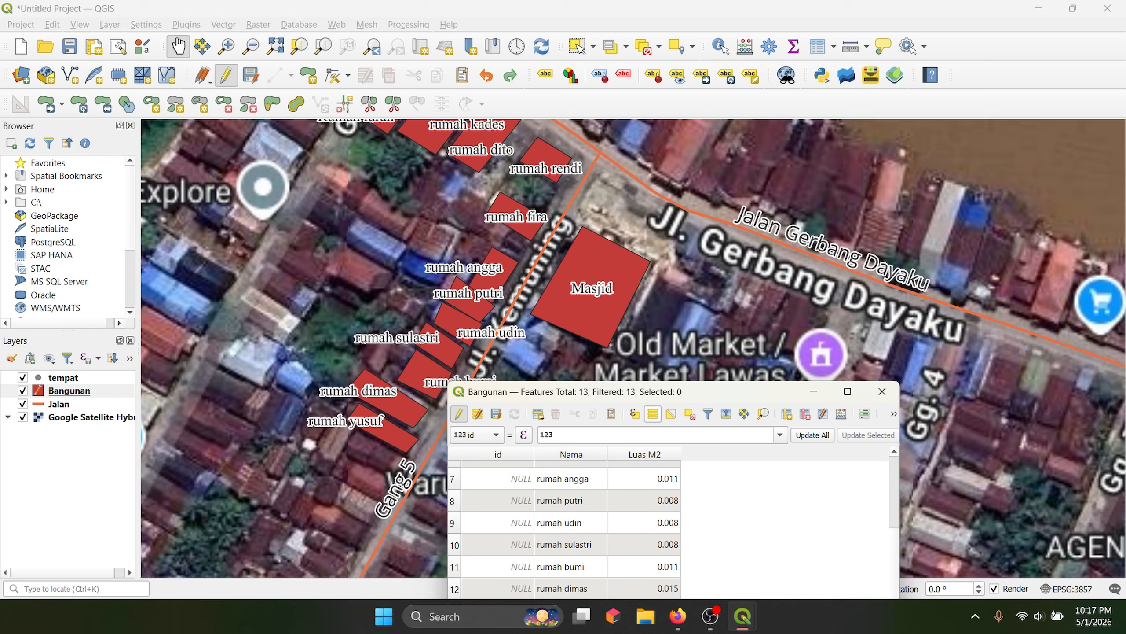
pyautogui.moveTo(719, 391); pyautogui.dragTo(621, 260)
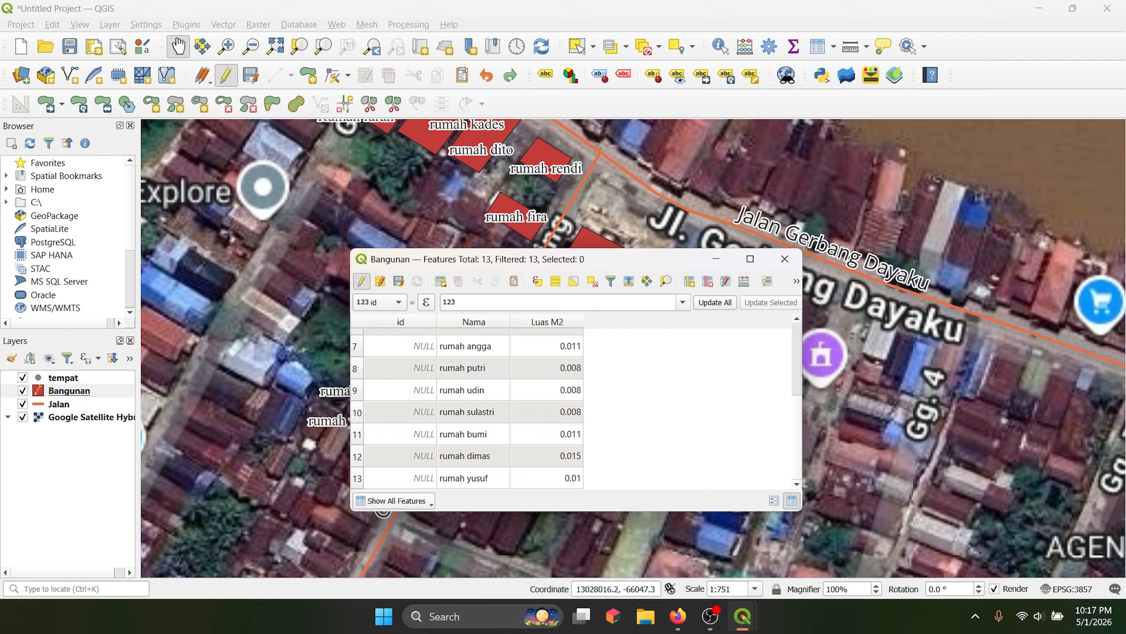
pyautogui.click(785, 259)
# - Bring up the Jalan attribute table that is still open and close it
pyautogui.moveTo(559, 400); pyautogui.dragTo(577, 483)
pyautogui.moveTo(456, 332); pyautogui.dragTo(507, 432)
pyautogui.moveTo(710, 426); pyautogui.dragTo(664, 368)
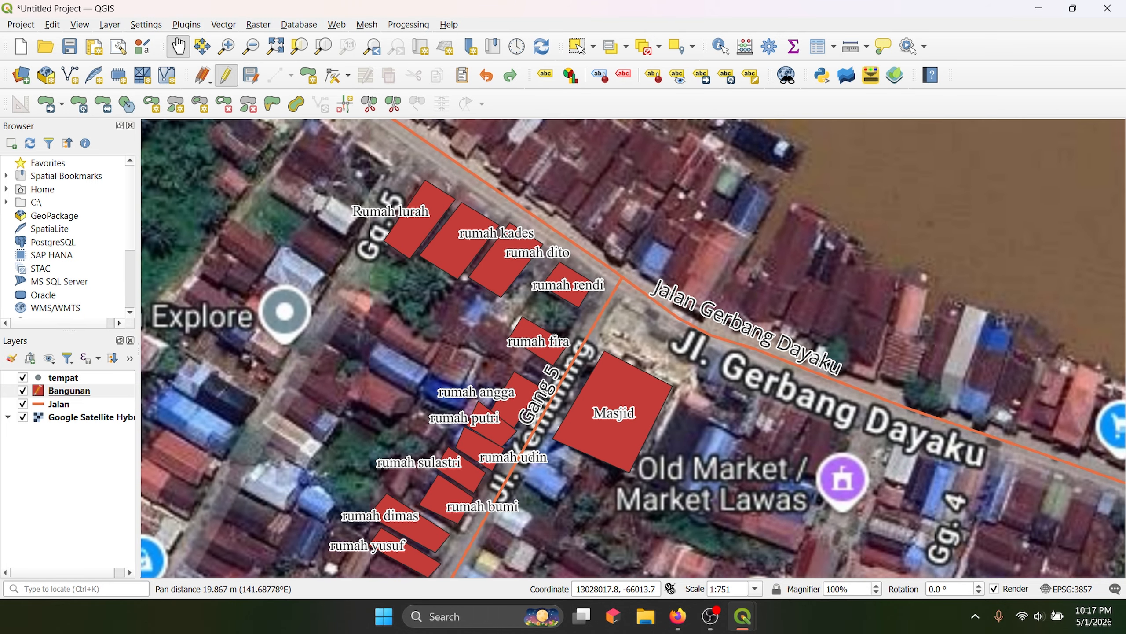
pyautogui.moveTo(743, 616)
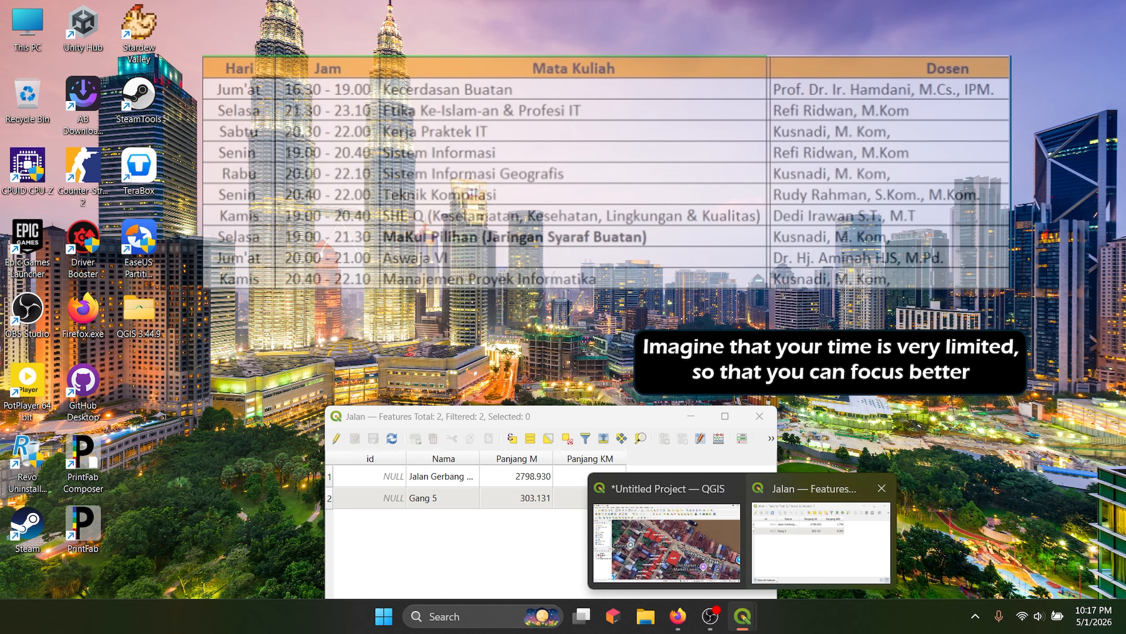
pyautogui.click(821, 542)
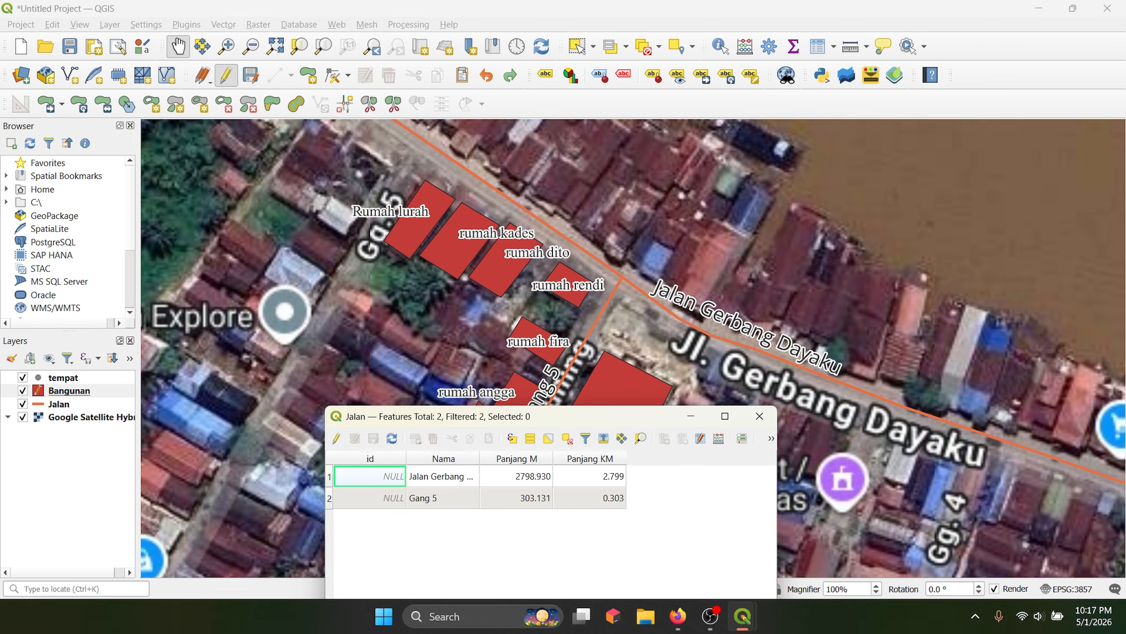
pyautogui.click(759, 416)
# - Stop editing the Bangunan layer and save its changes
pyautogui.moveTo(726, 411); pyautogui.dragTo(555, 392)
pyautogui.scroll(-2, 555, 392)
pyautogui.moveTo(760, 478); pyautogui.dragTo(399, 343)
pyautogui.moveTo(753, 421); pyautogui.dragTo(604, 422)
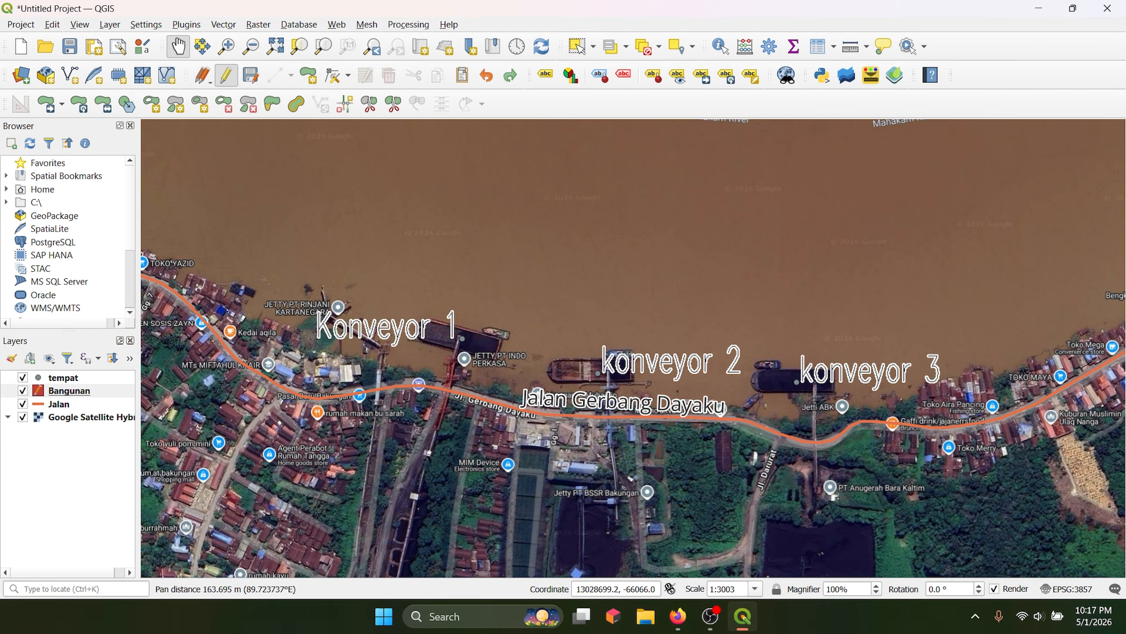
pyautogui.moveTo(843, 413); pyautogui.dragTo(764, 436)
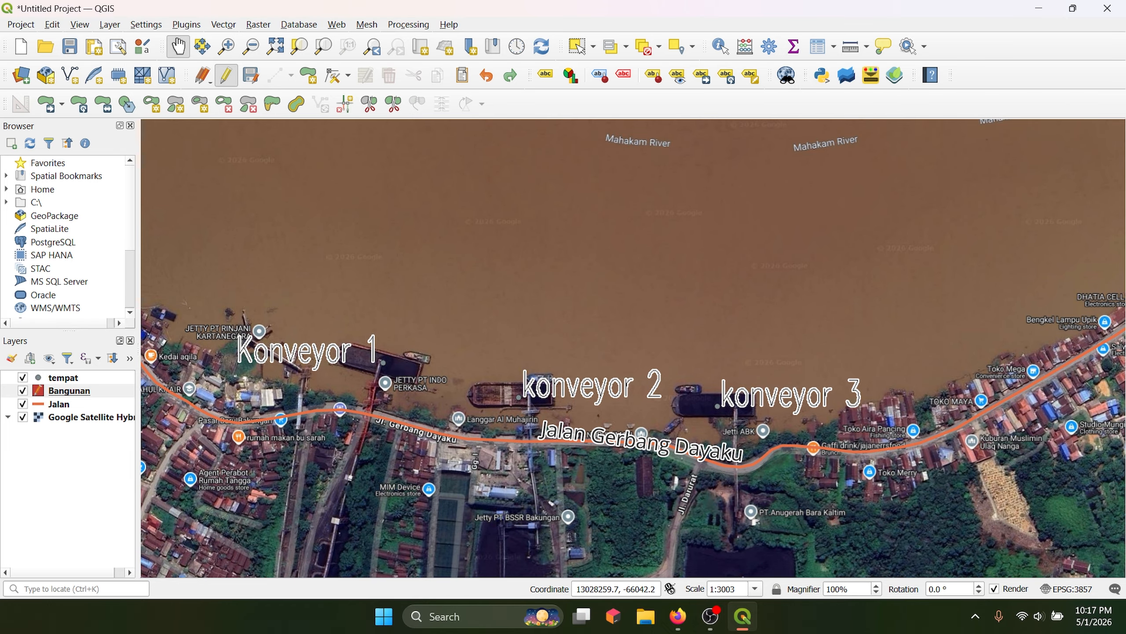
pyautogui.click(226, 74)
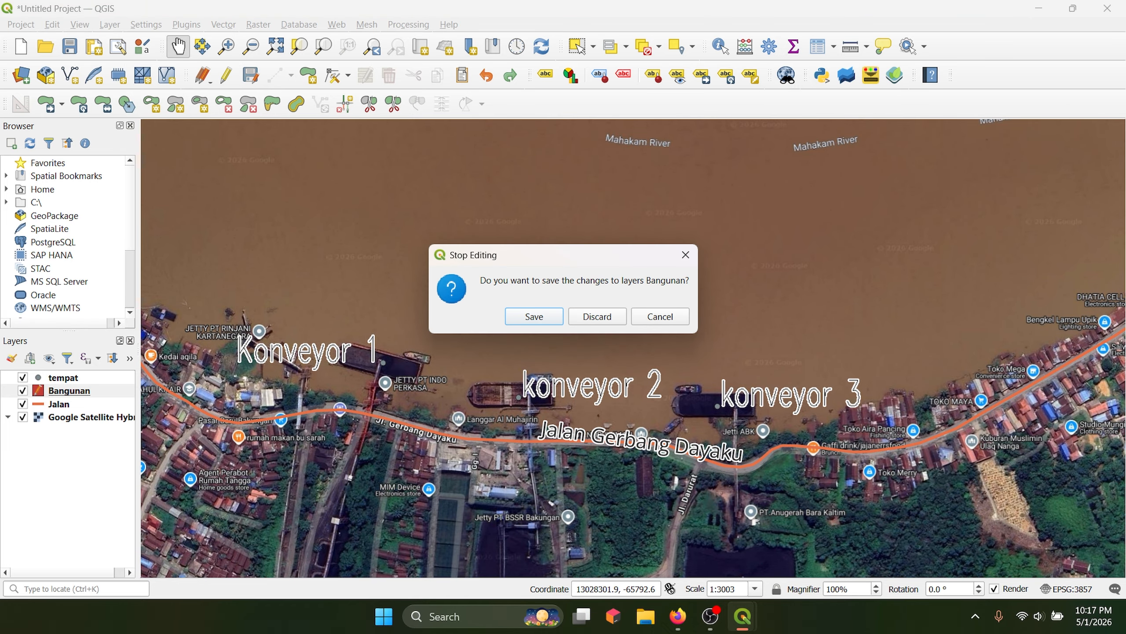
pyautogui.click(533, 316)
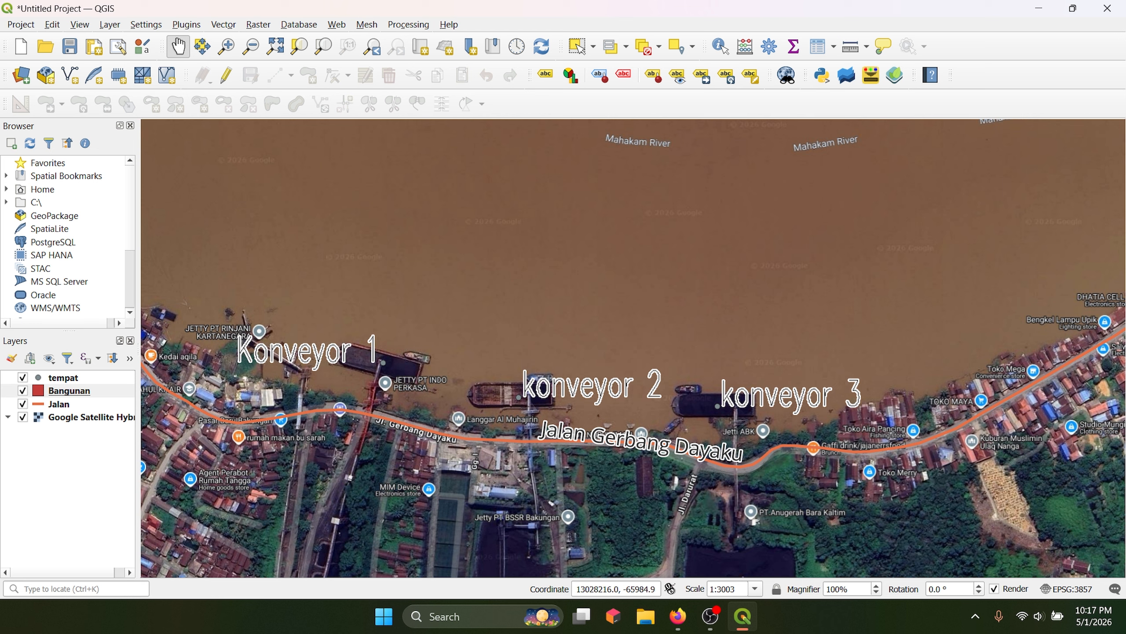
# - Set up a new decimal number field named koor x in the Field Calculator of the tempat layer's attribute table
pyautogui.click(88, 378)
pyautogui.rightClick(88, 378)
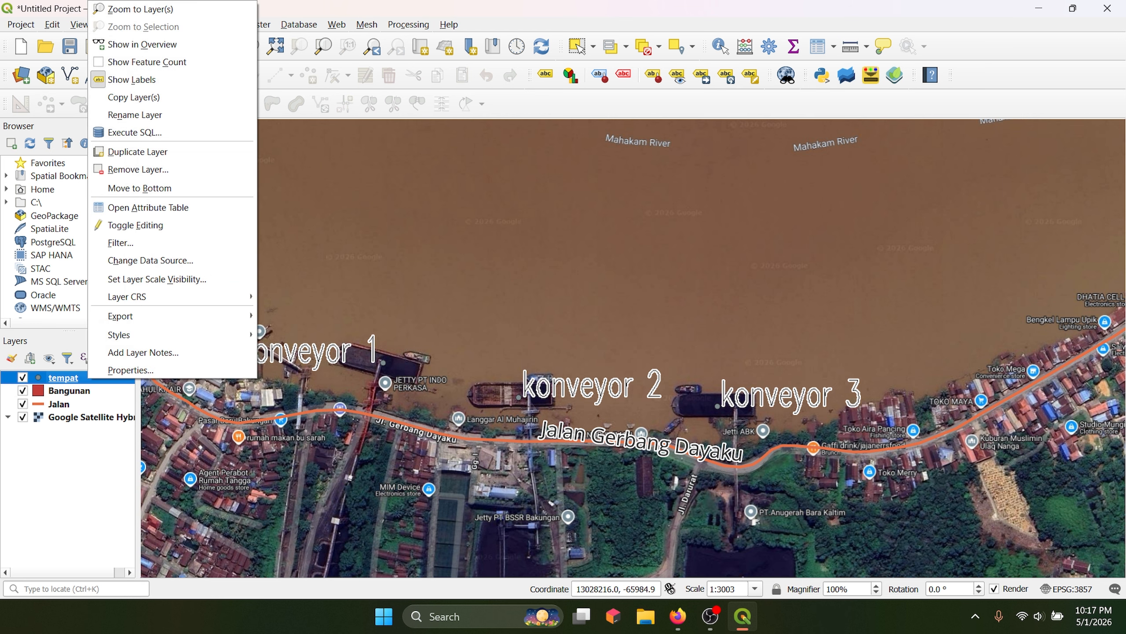
pyautogui.click(149, 208)
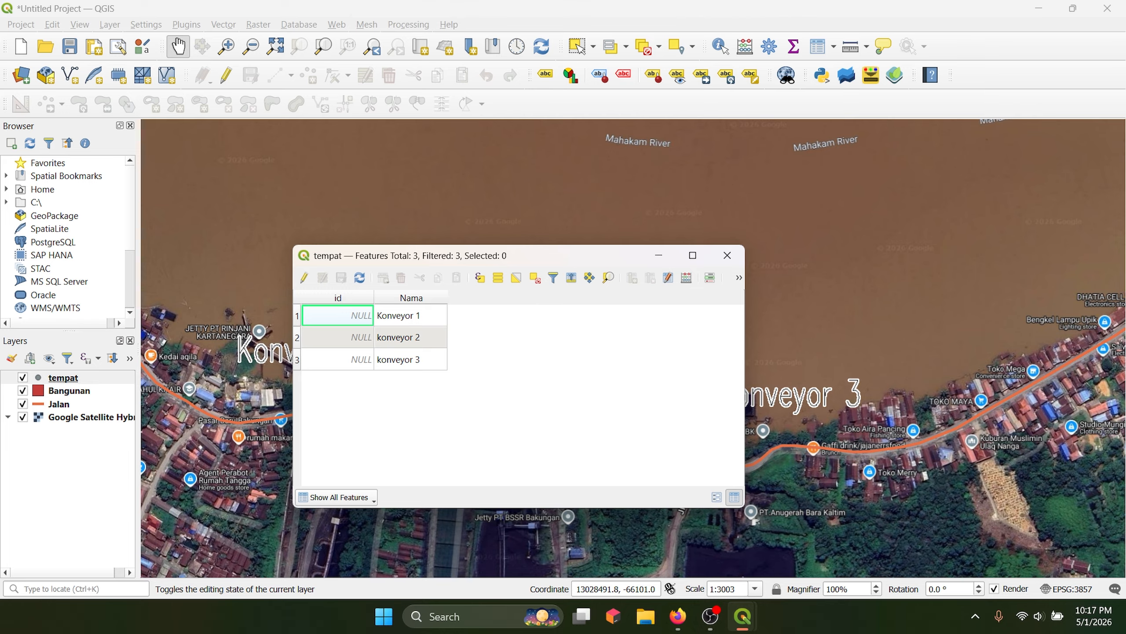
pyautogui.click(686, 277)
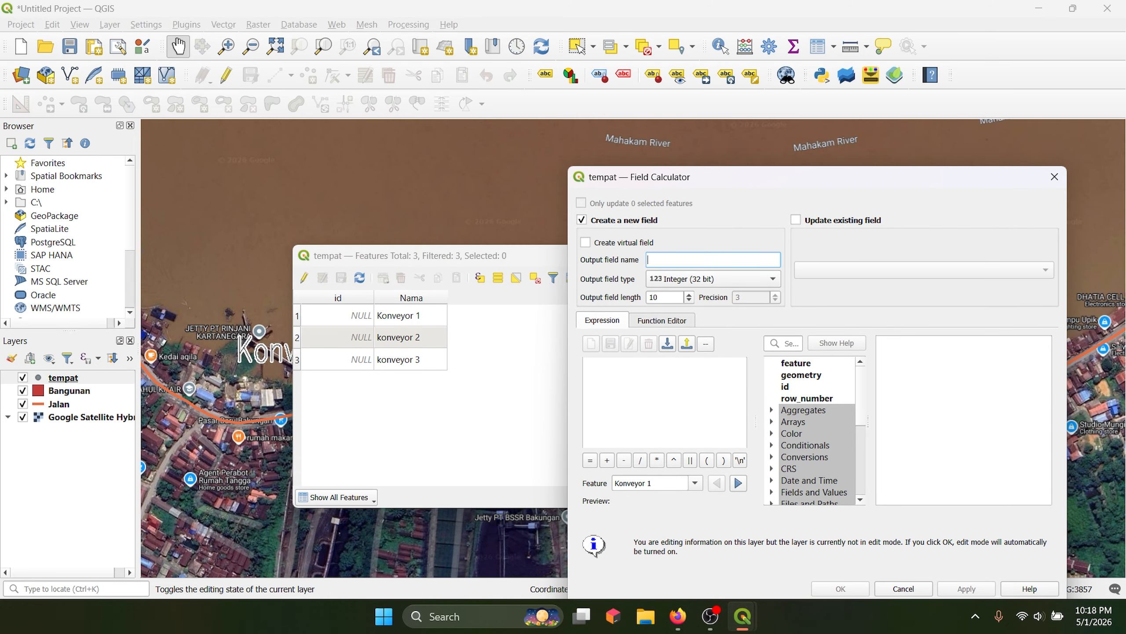
pyautogui.write('koor x')
pyautogui.click(713, 279)
pyautogui.click(713, 307)
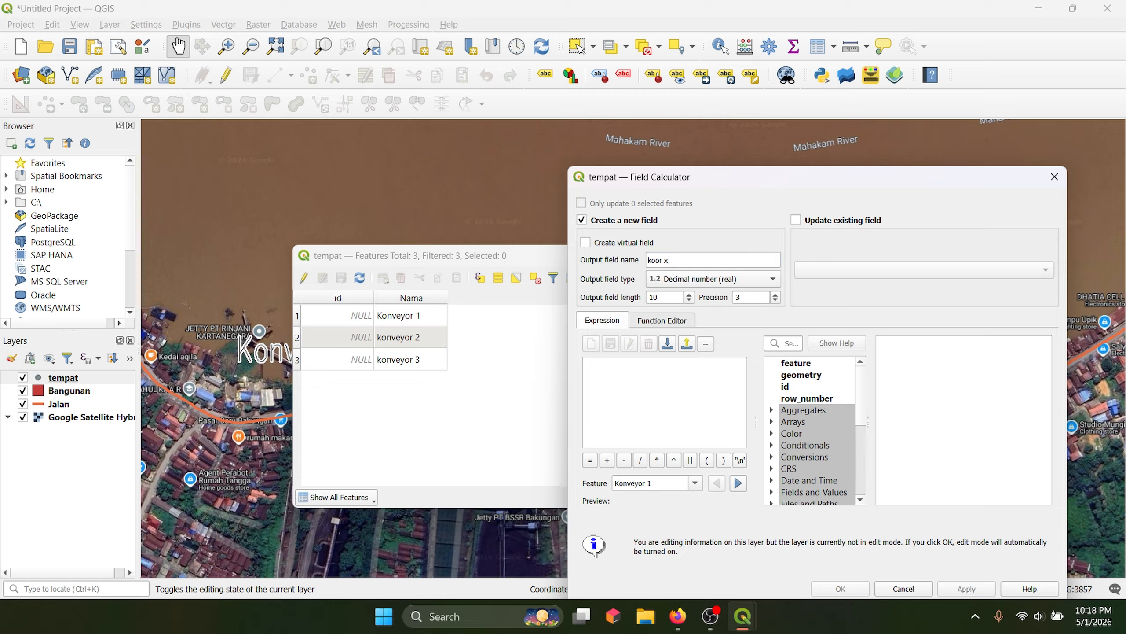
# - Use the $x function from the Geometry group as the expression for the koor x field
pyautogui.scroll(-2, 811, 430)
pyautogui.scroll(-3, 811, 430)
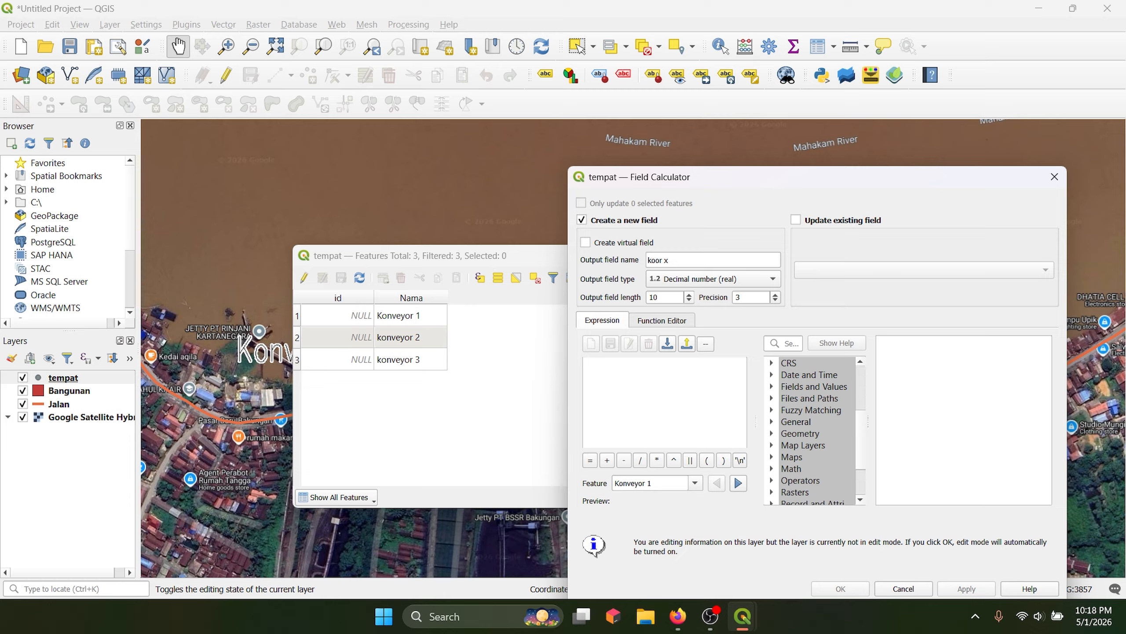
pyautogui.scroll(2, 812, 430)
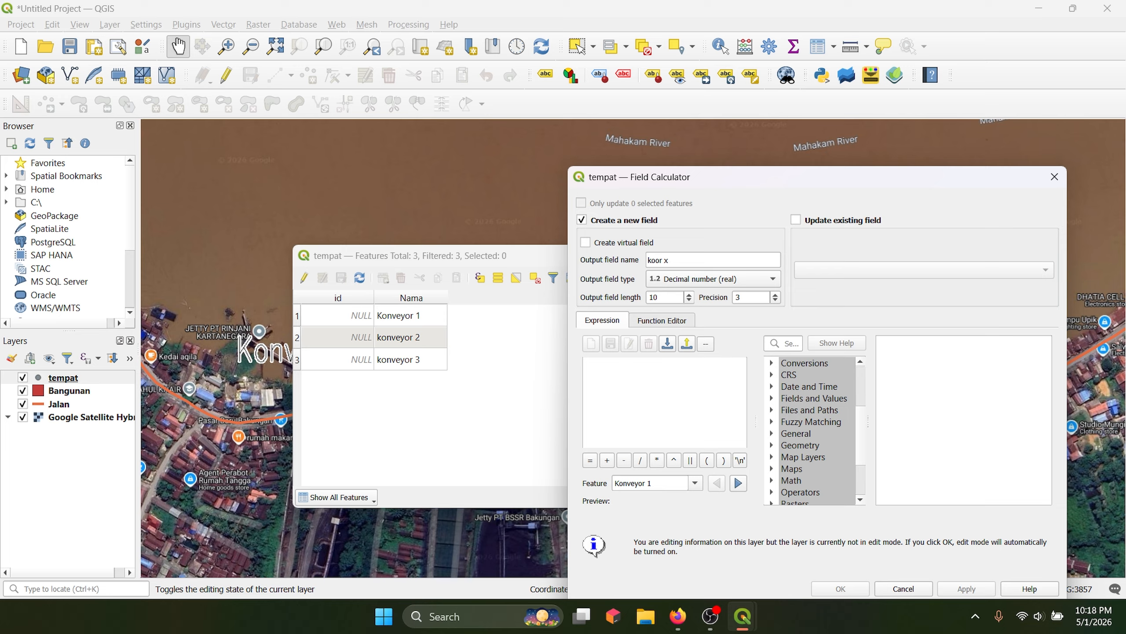
pyautogui.click(771, 445)
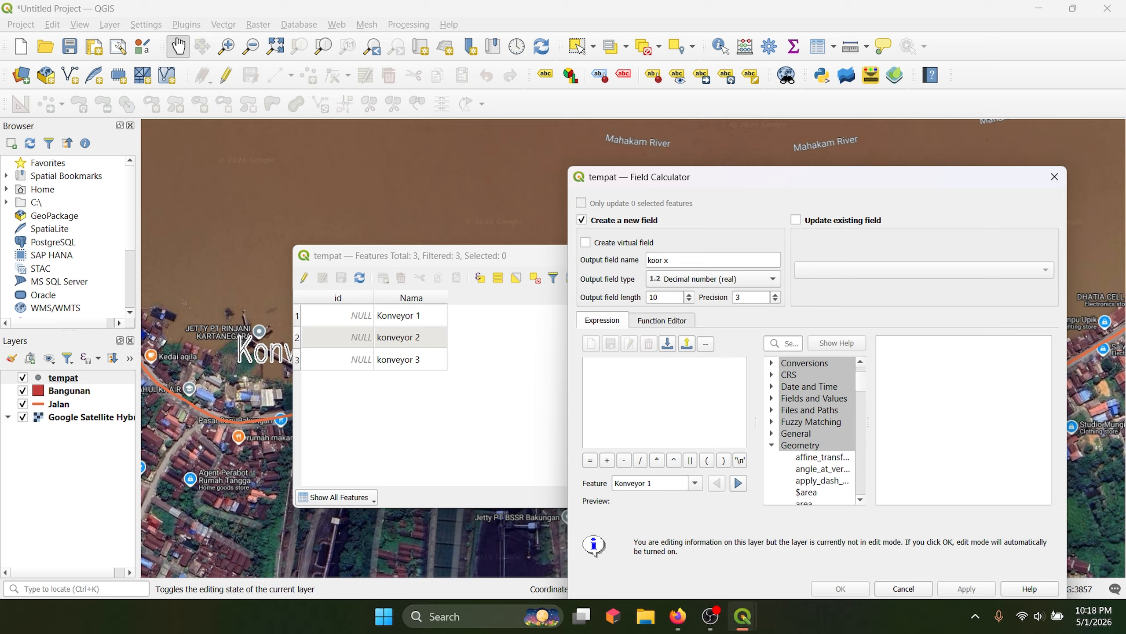
pyautogui.scroll(-10, 781, 445)
pyautogui.scroll(-20, 812, 431)
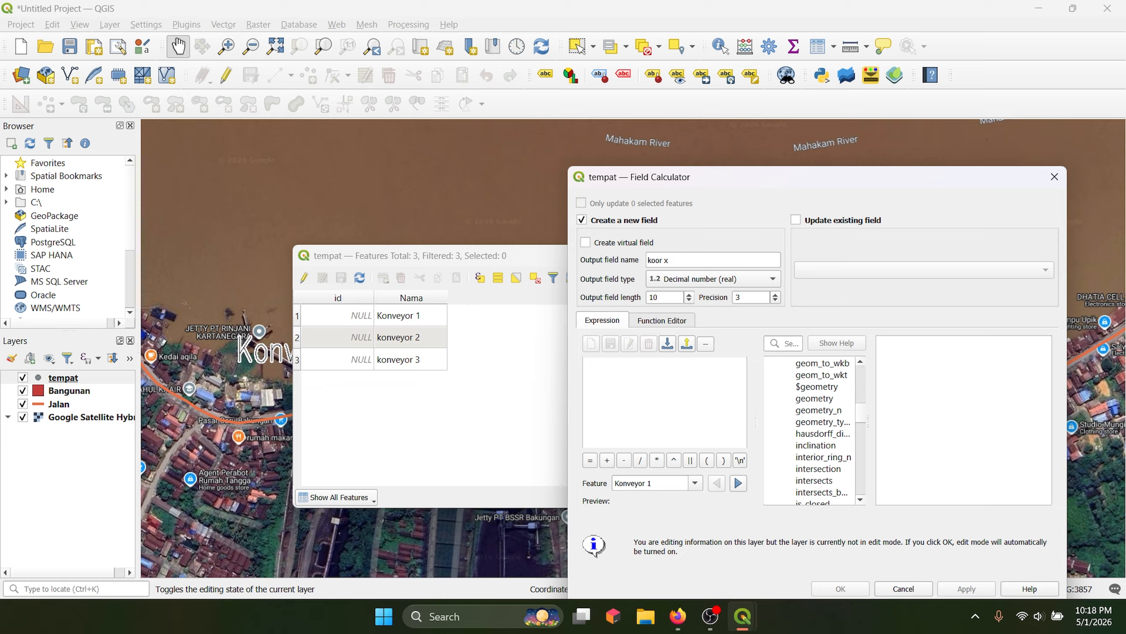
pyautogui.scroll(-15, 811, 431)
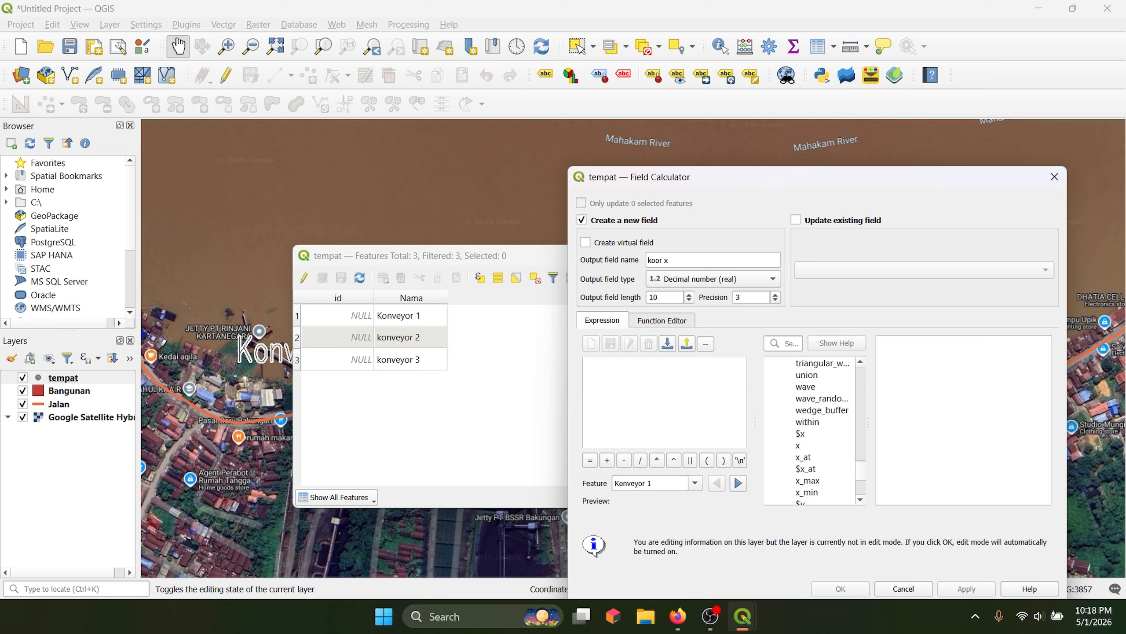
pyautogui.click(801, 434)
pyautogui.doubleClick(801, 433)
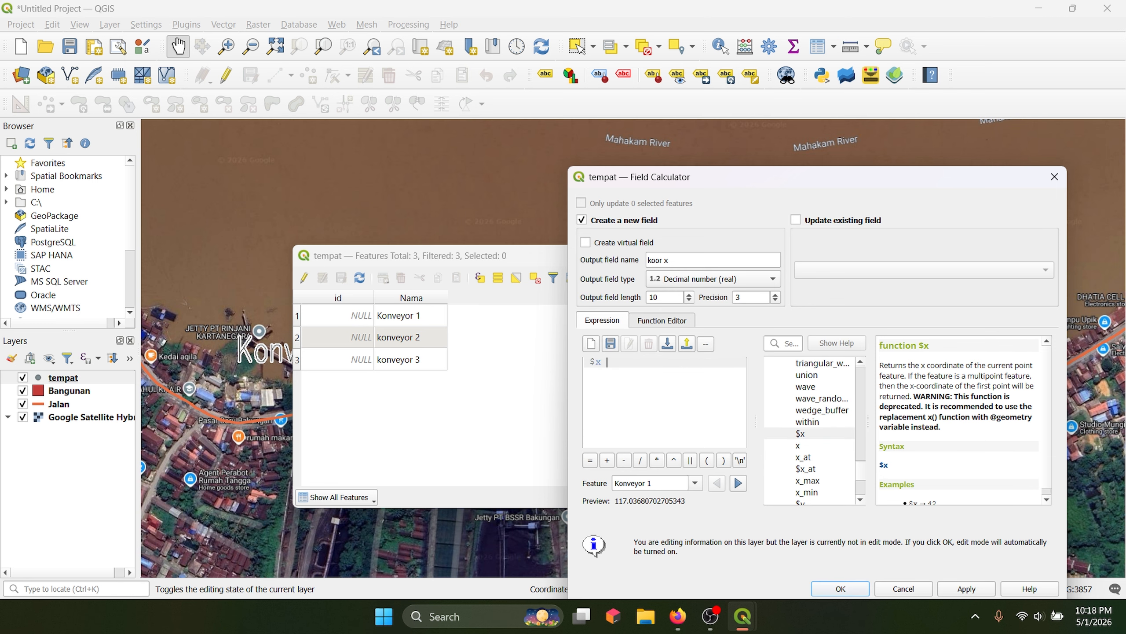
# - Create the koor x field in the tempat layer and leave the Field Calculator
pyautogui.click(966, 588)
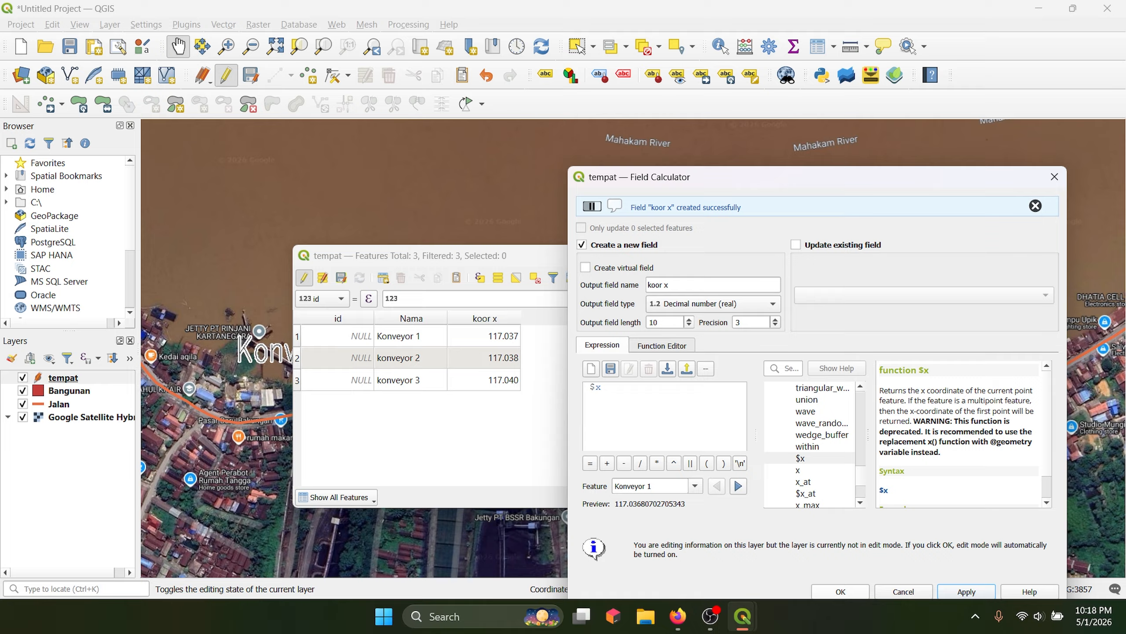
pyautogui.click(841, 591)
pyautogui.click(640, 316)
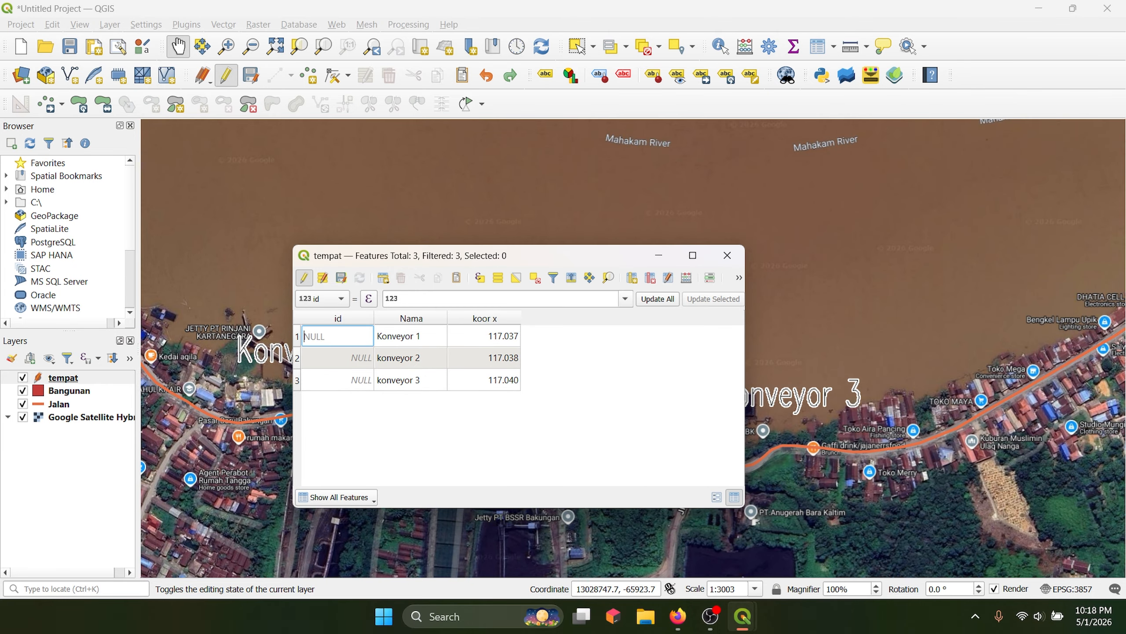
# - Add an integer field named koor Y to the tempat layer with the Field Calculator, filled by the expression $y
pyautogui.moveTo(576, 256)
pyautogui.mouseDown()
pyautogui.moveTo(567, 222)
pyautogui.moveTo(545, 284)
pyautogui.moveTo(584, 274)
pyautogui.mouseUp()
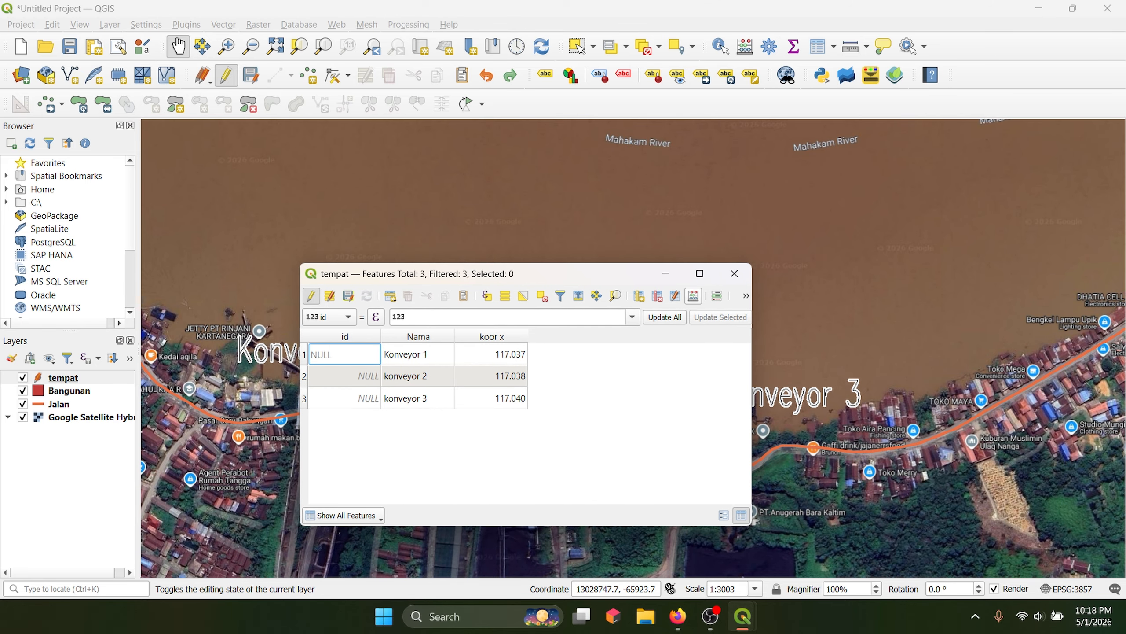
pyautogui.click(693, 296)
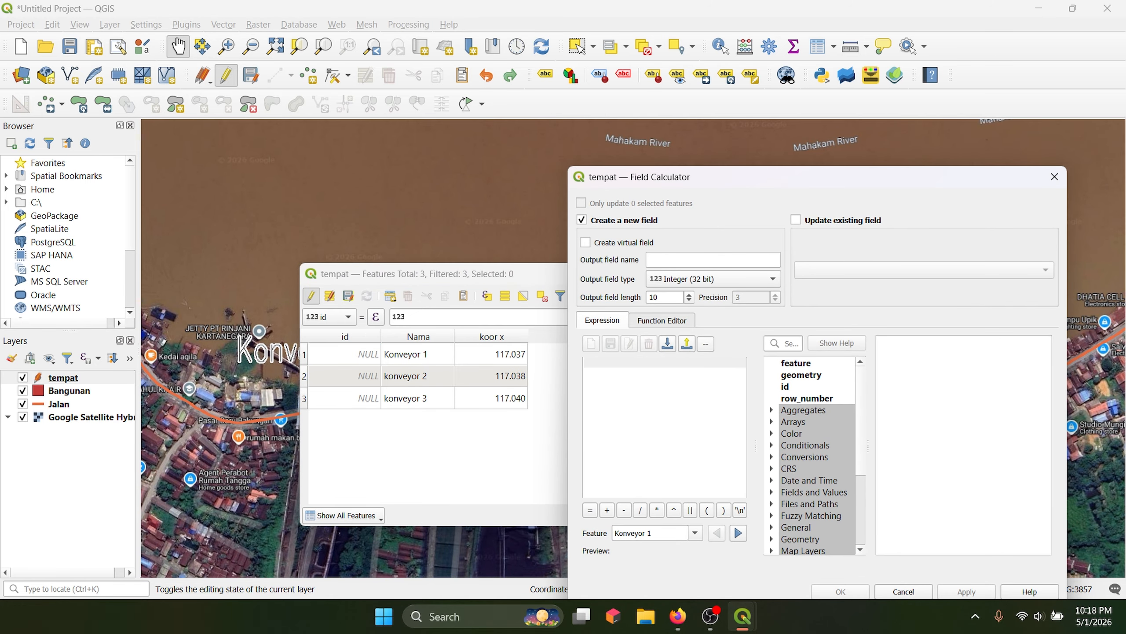
pyautogui.click(713, 260)
pyautogui.write('koor y')
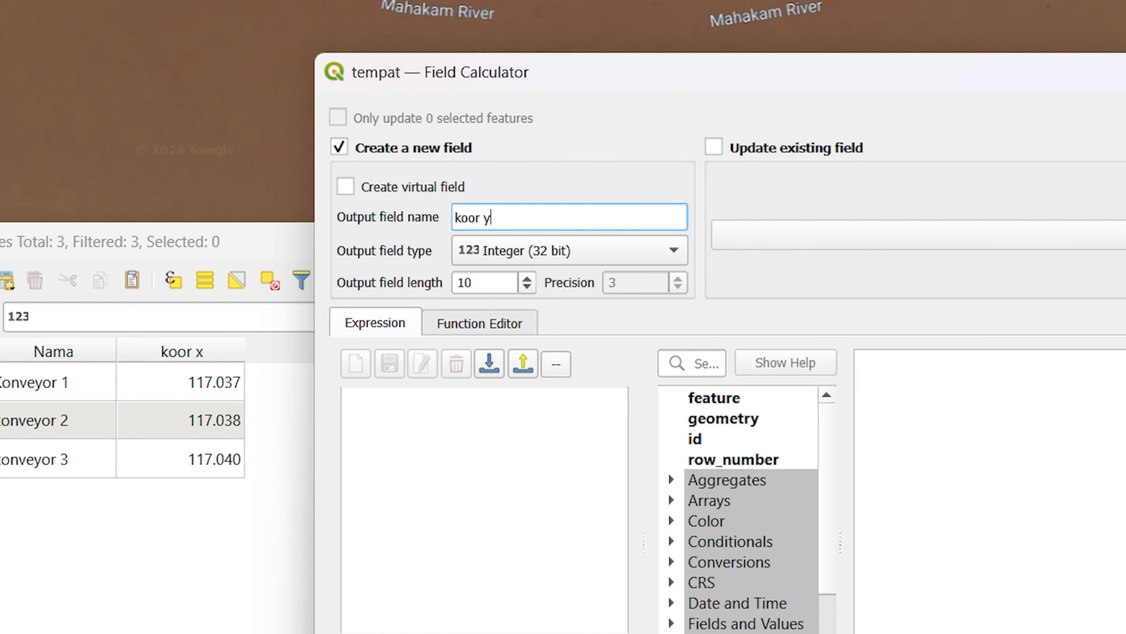
pyautogui.press('BackSpace')
pyautogui.write('Y')
pyautogui.click(485, 397)
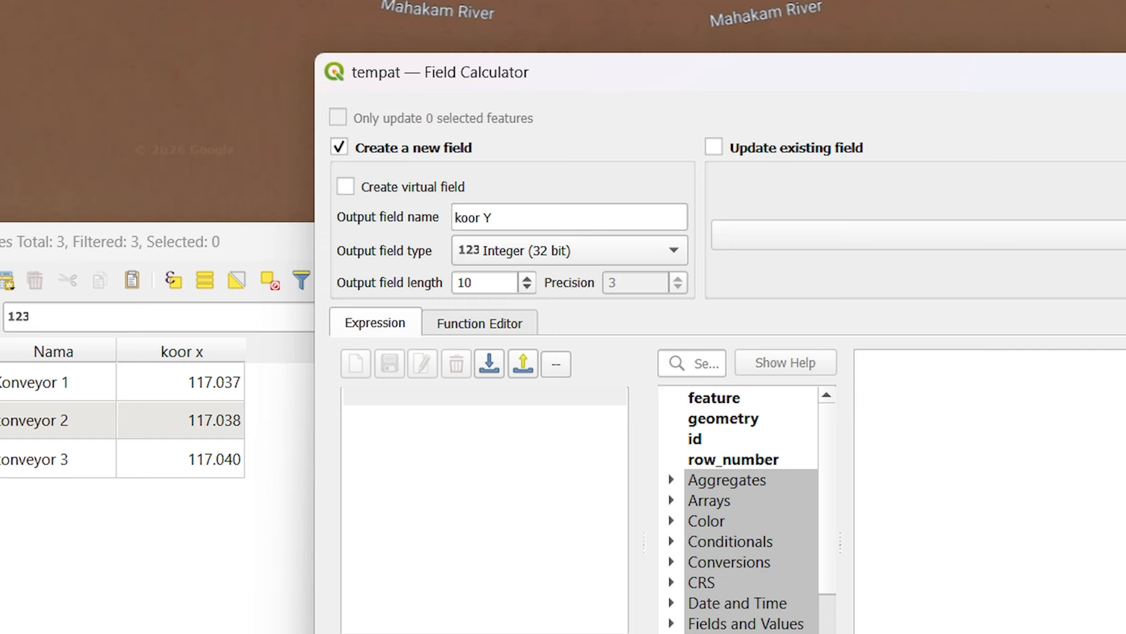
pyautogui.write('$y')
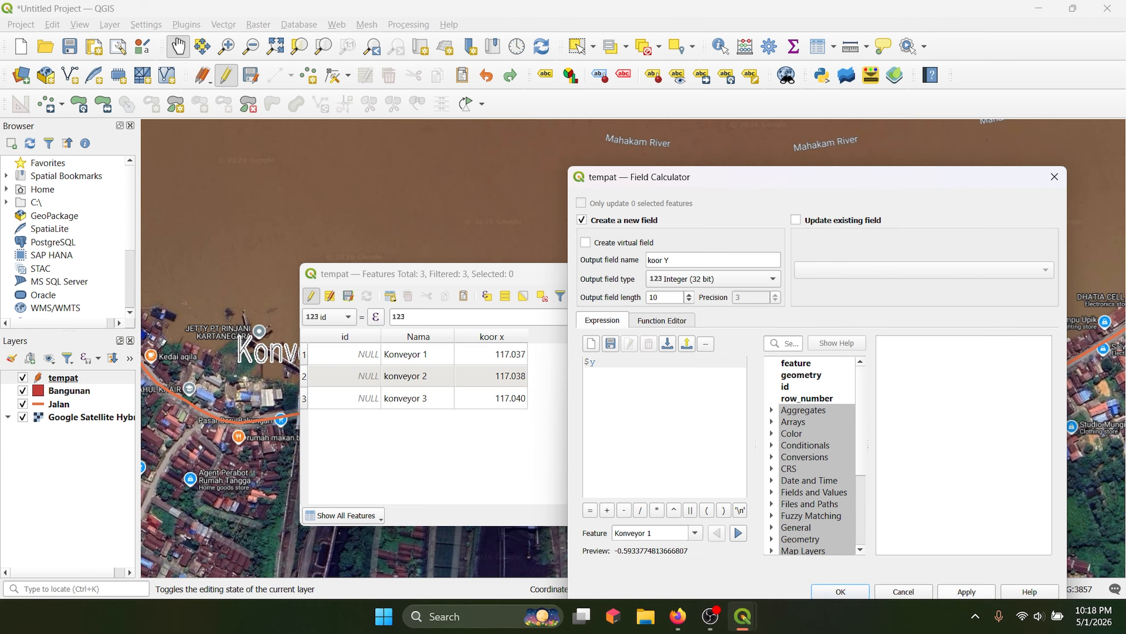
pyautogui.click(967, 591)
pyautogui.click(841, 591)
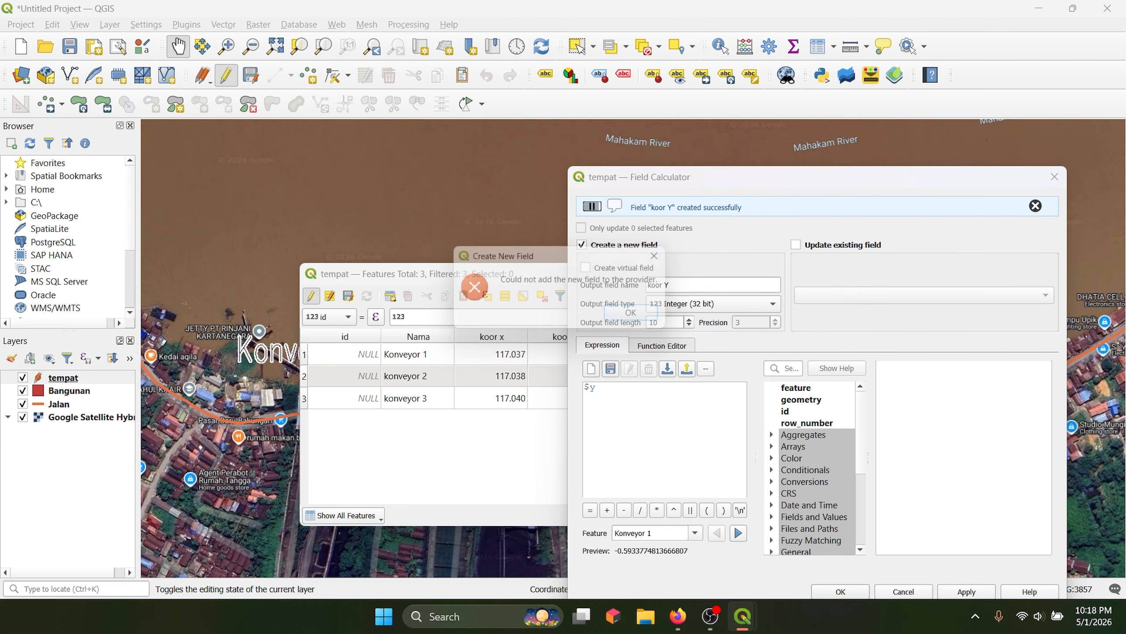
pyautogui.press('Return')
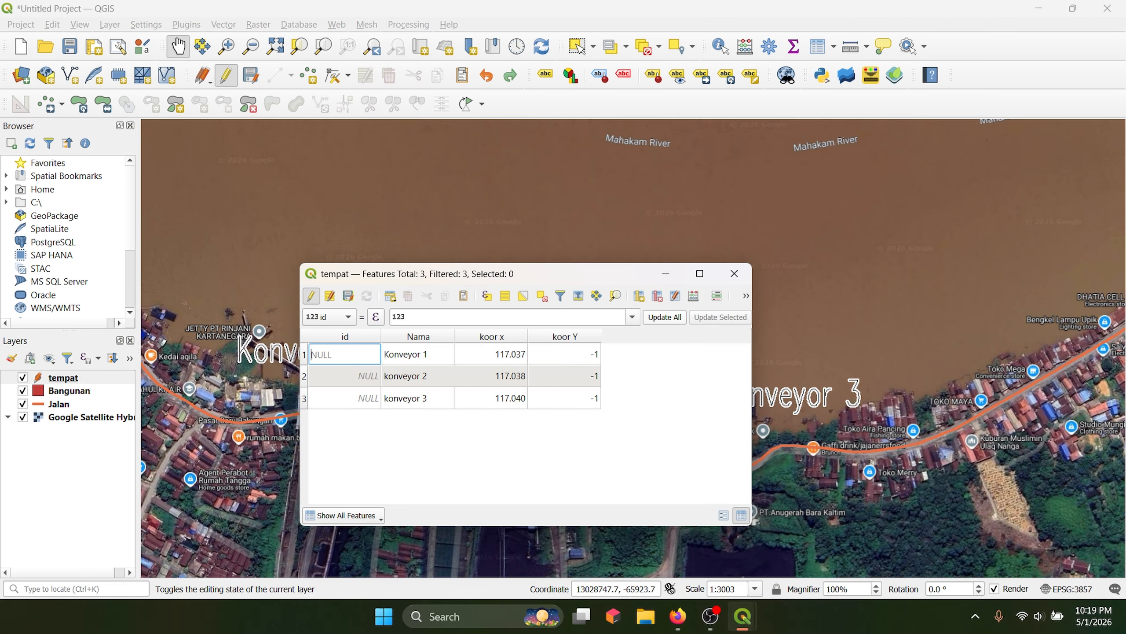
# - Leave the id cell unedited and close the tempat attribute table
pyautogui.moveTo(576, 274); pyautogui.dragTo(585, 249)
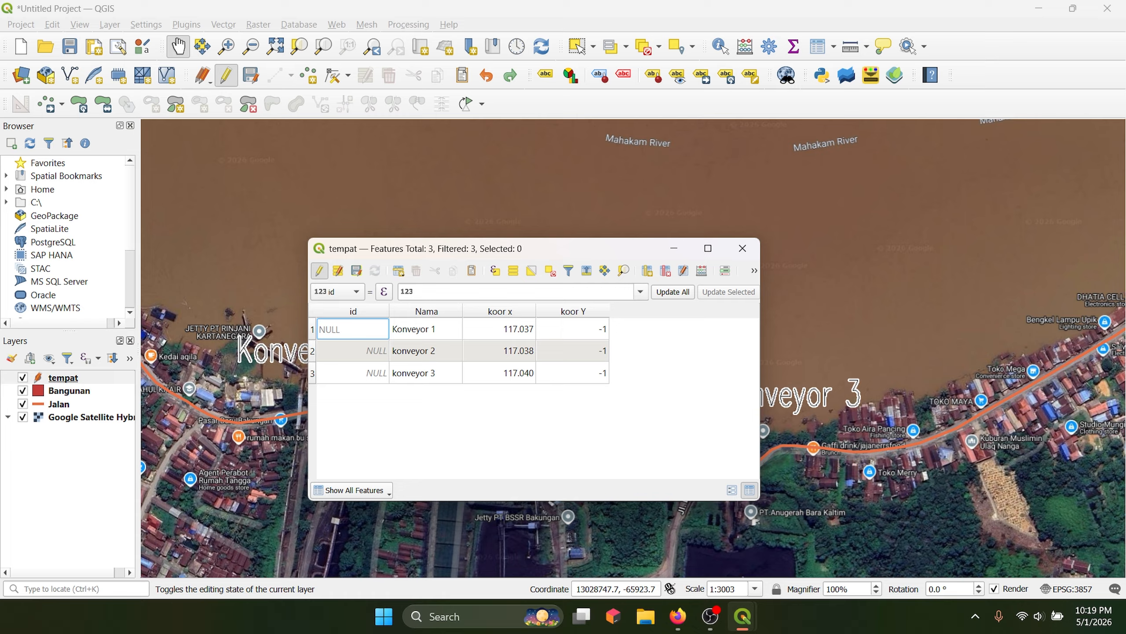
pyautogui.press('Escape')
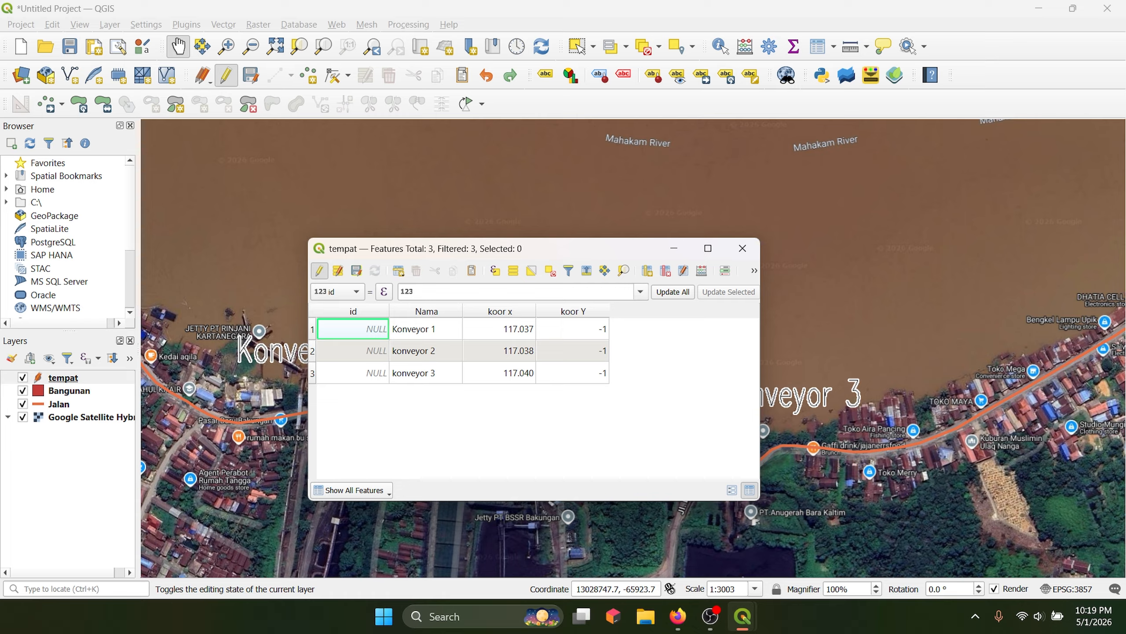
pyautogui.moveTo(585, 249); pyautogui.dragTo(588, 300)
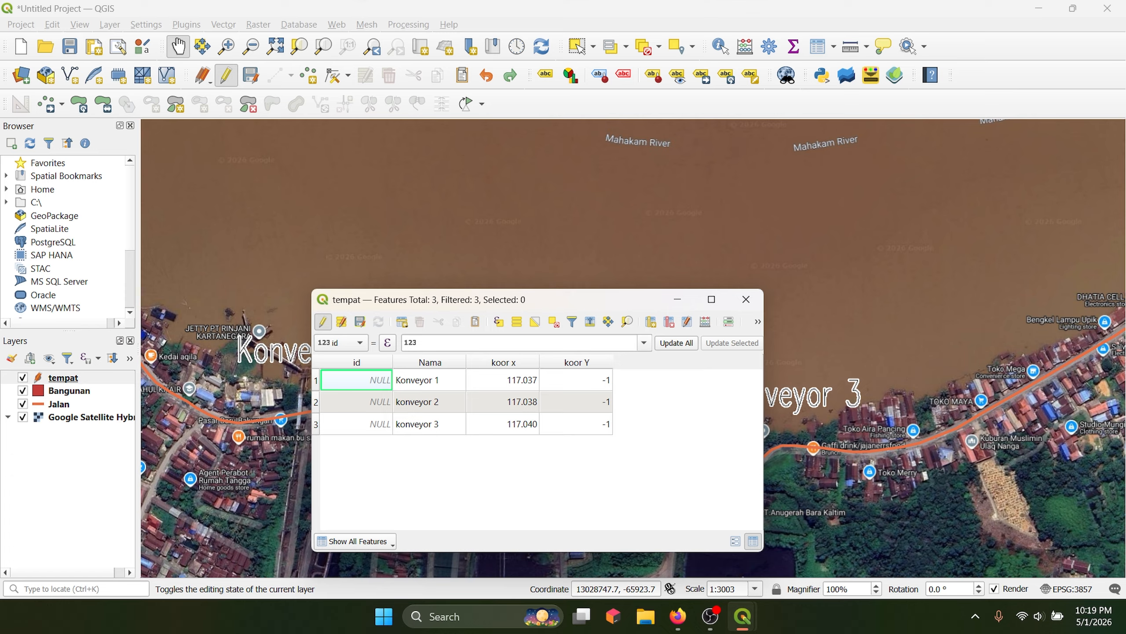
pyautogui.moveTo(588, 300)
pyautogui.mouseDown()
pyautogui.moveTo(678, 319)
pyautogui.moveTo(643, 323)
pyautogui.moveTo(690, 288)
pyautogui.moveTo(670, 278)
pyautogui.moveTo(600, 301)
pyautogui.mouseUp()
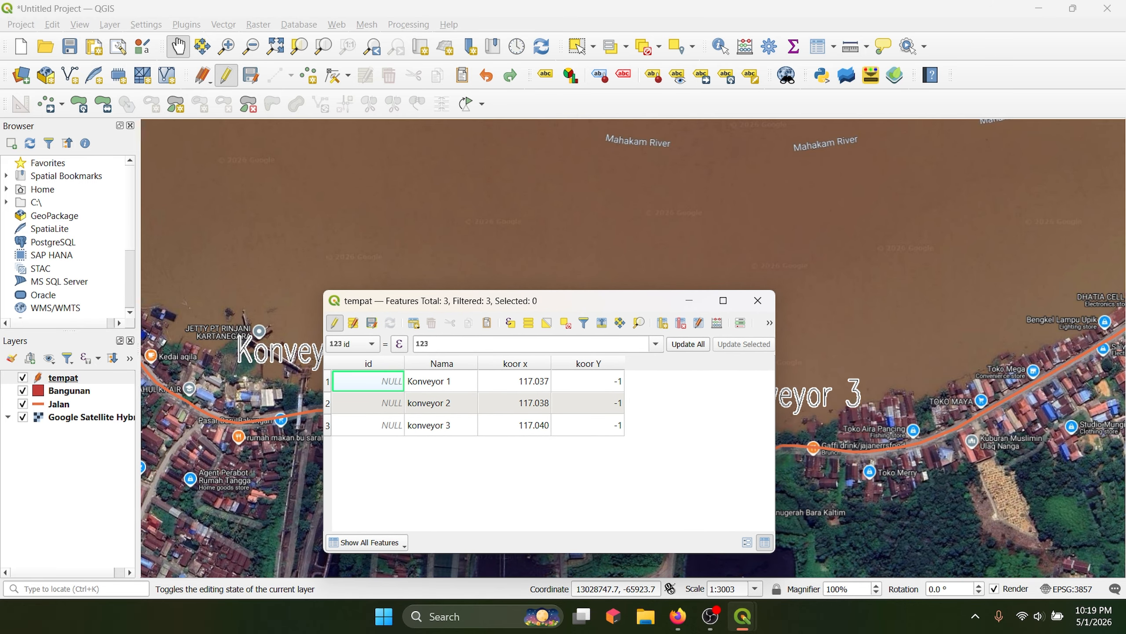
pyautogui.click(757, 300)
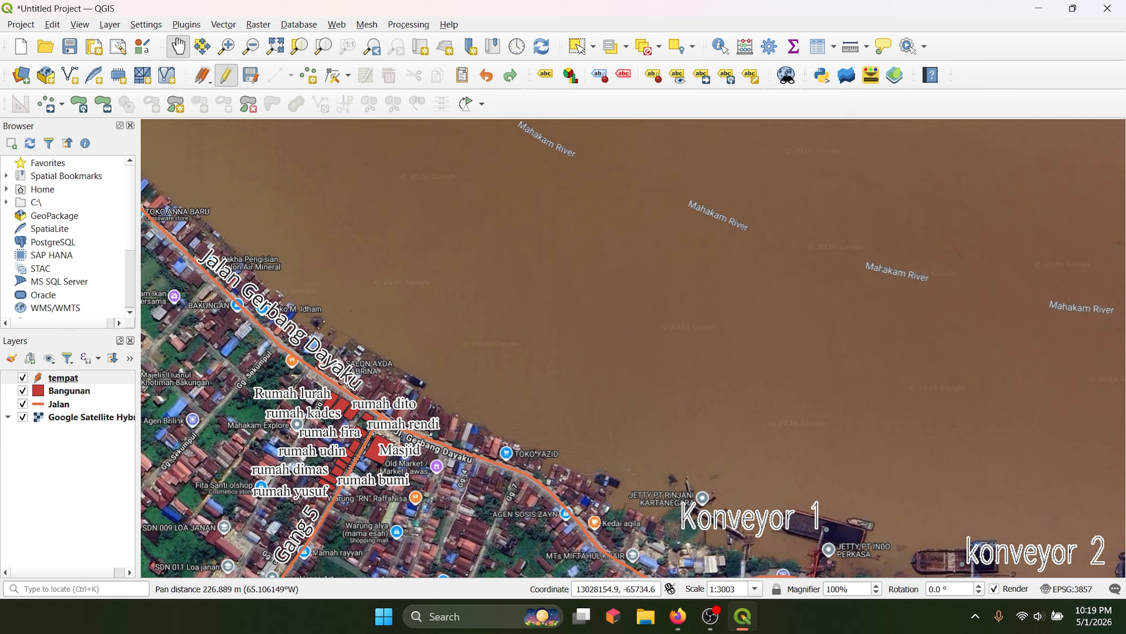
pyautogui.moveTo(488, 288); pyautogui.dragTo(655, 415)
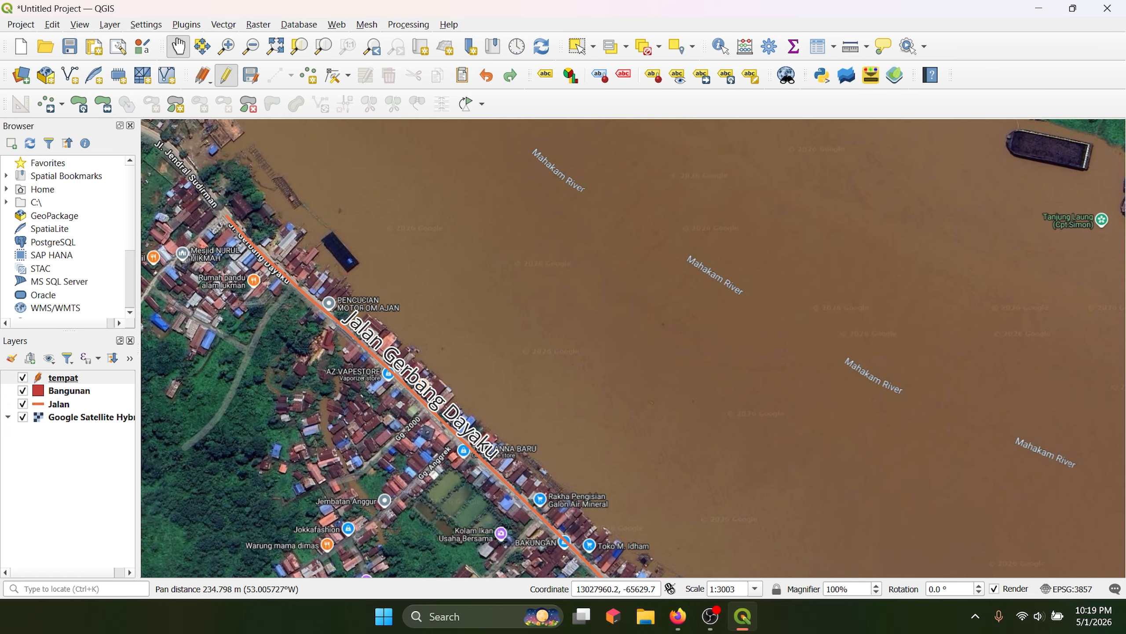
pyautogui.moveTo(488, 284); pyautogui.dragTo(389, 219)
pyautogui.moveTo(599, 306); pyautogui.dragTo(359, 182)
pyautogui.moveTo(407, 438); pyautogui.dragTo(491, 275)
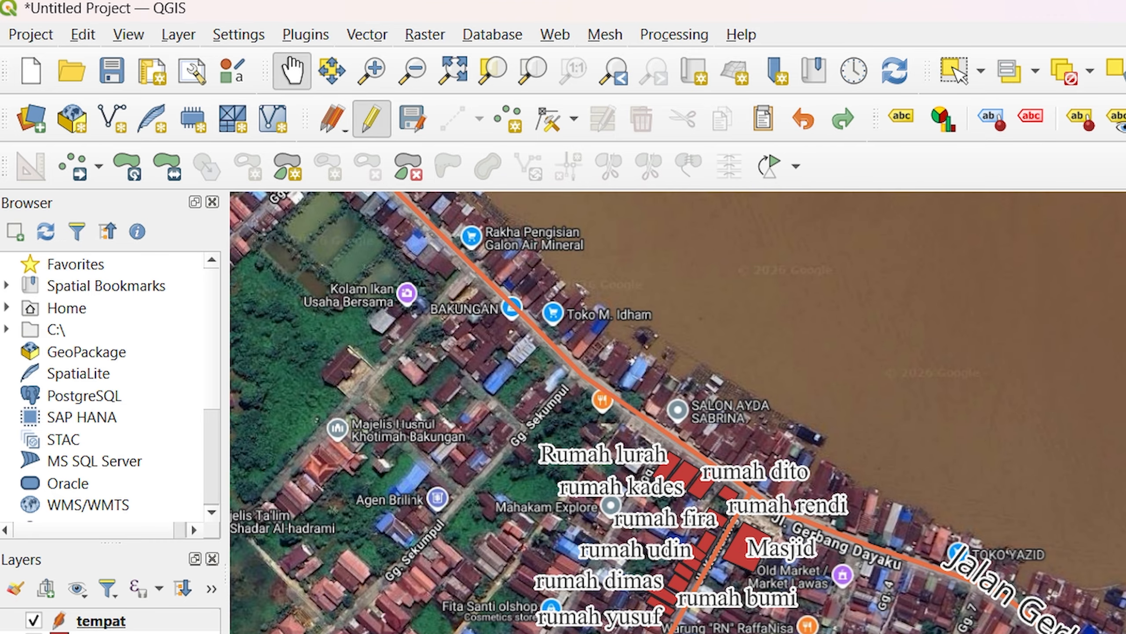
# - Save the project as Tutorial in the Tutorial folder inside Documents
pyautogui.hotkey('ctrl', 's')
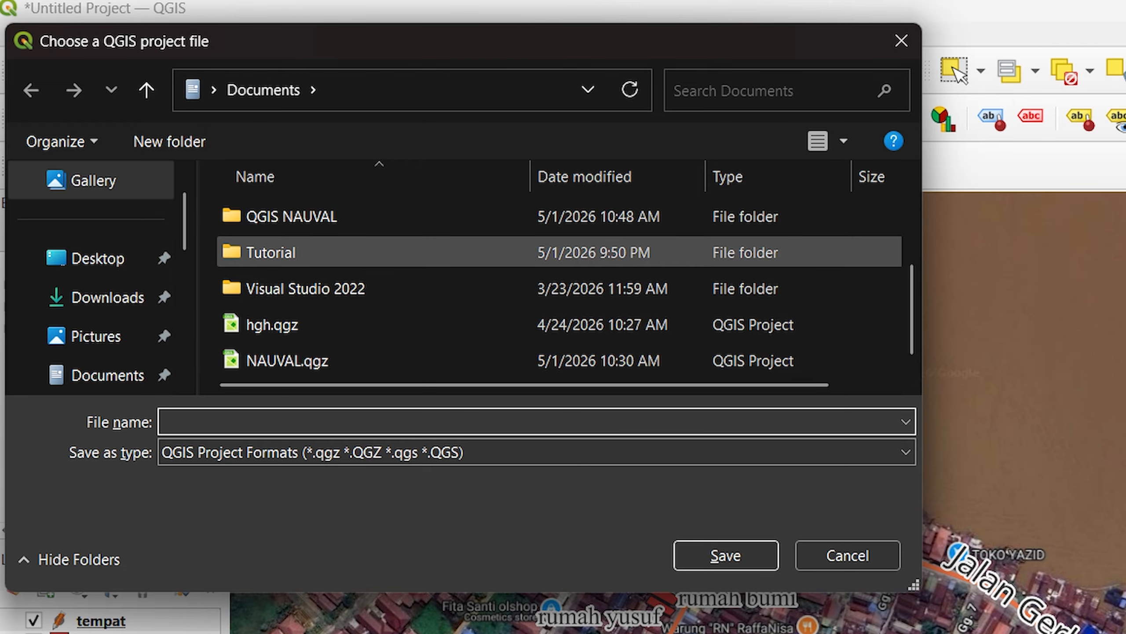
pyautogui.scroll(2, 559, 252)
pyautogui.scroll(-2, 560, 252)
pyautogui.doubleClick(271, 252)
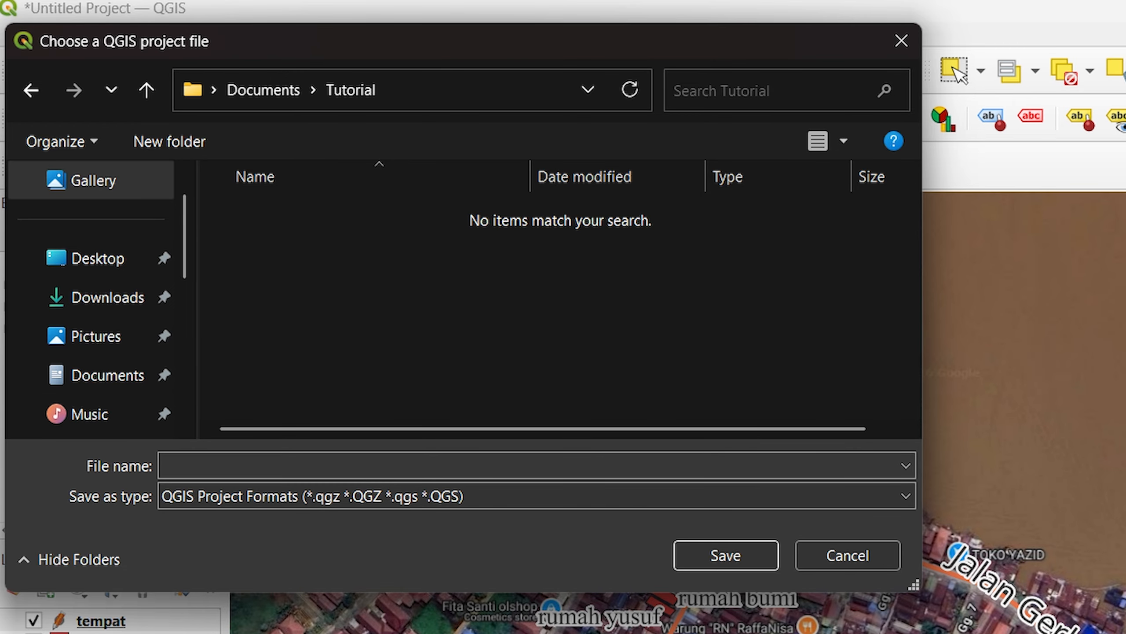
pyautogui.write('Tuot')
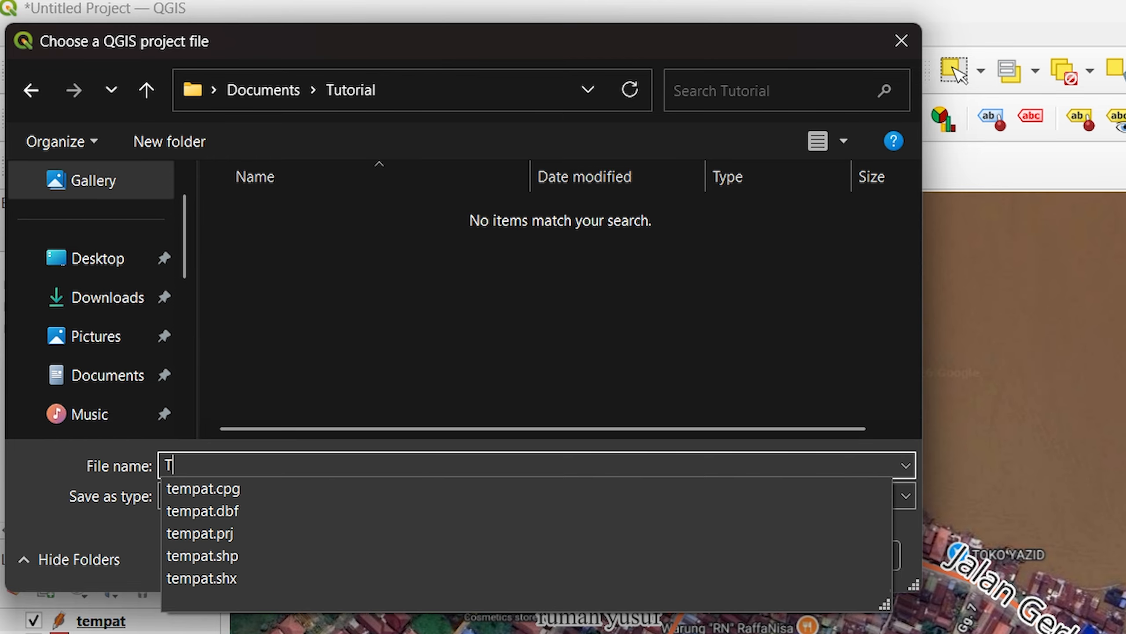
pyautogui.press('BackSpace')
pyautogui.press('BackSpace')
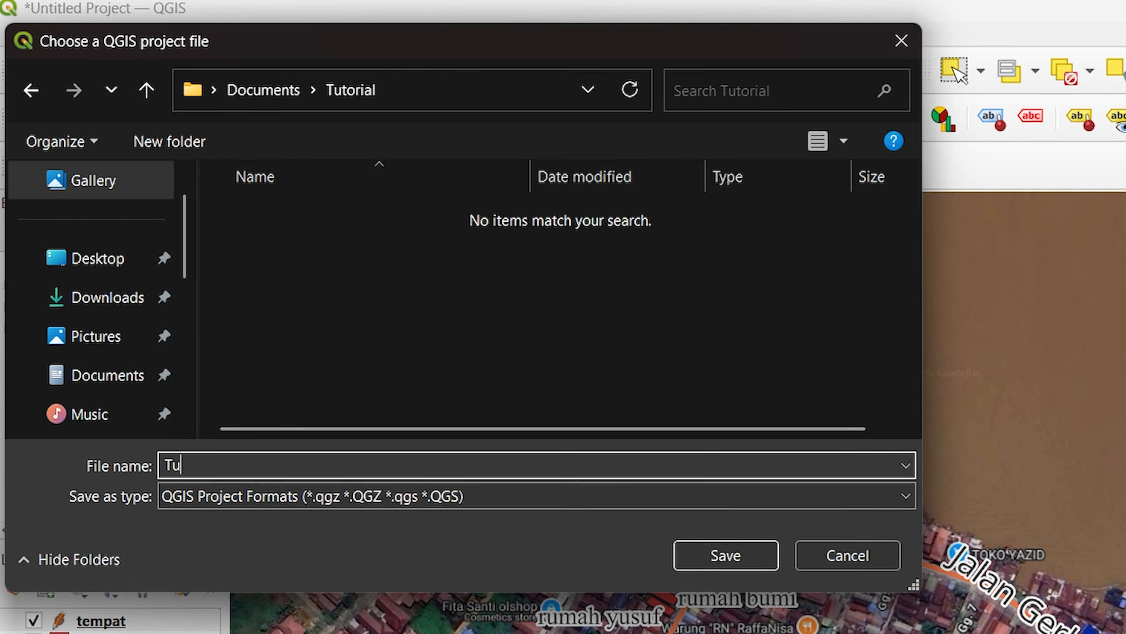
pyautogui.write('torial')
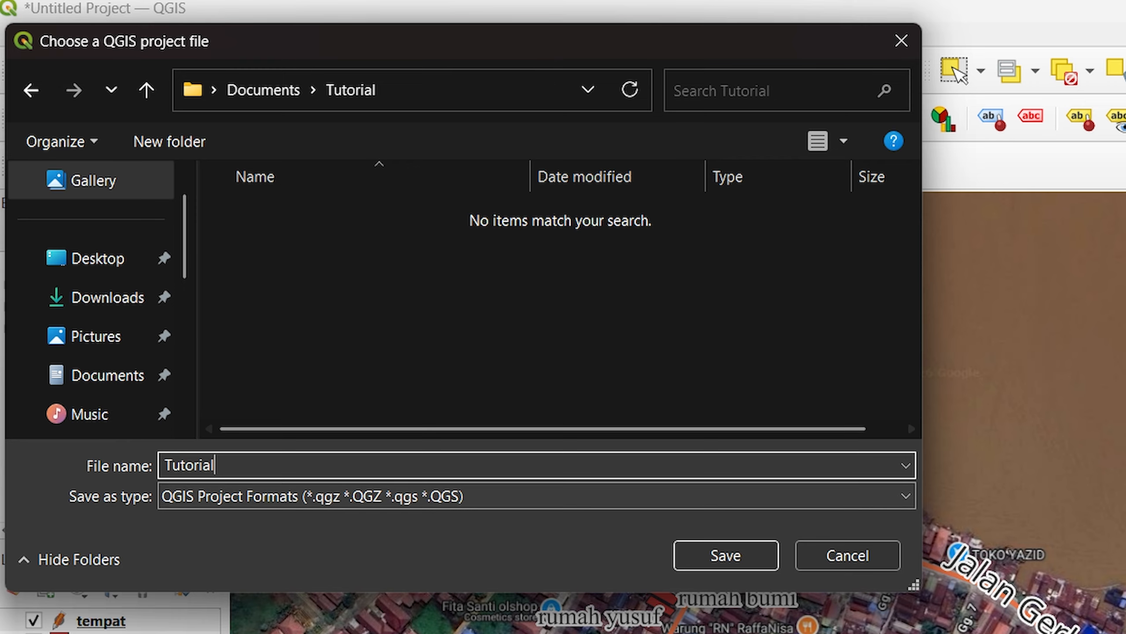
pyautogui.press('Return')
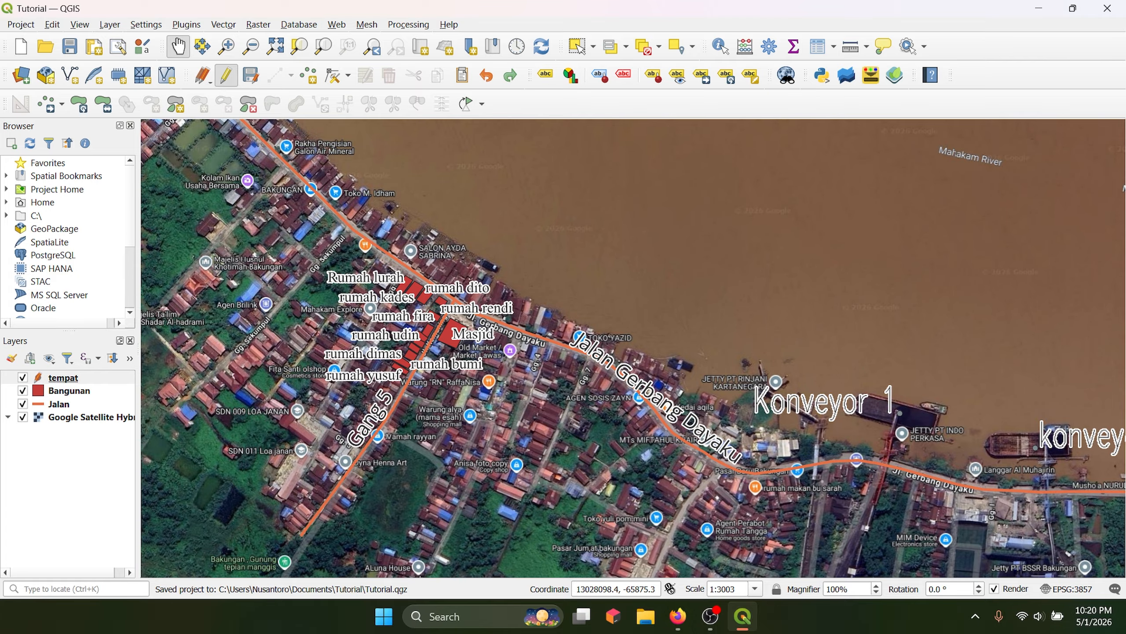
# - Load the Google Roads basemap from the Google provider of the Basemap Management plugin
pyautogui.moveTo(757, 389); pyautogui.dragTo(846, 379)
pyautogui.moveTo(472, 286); pyautogui.dragTo(471, 358)
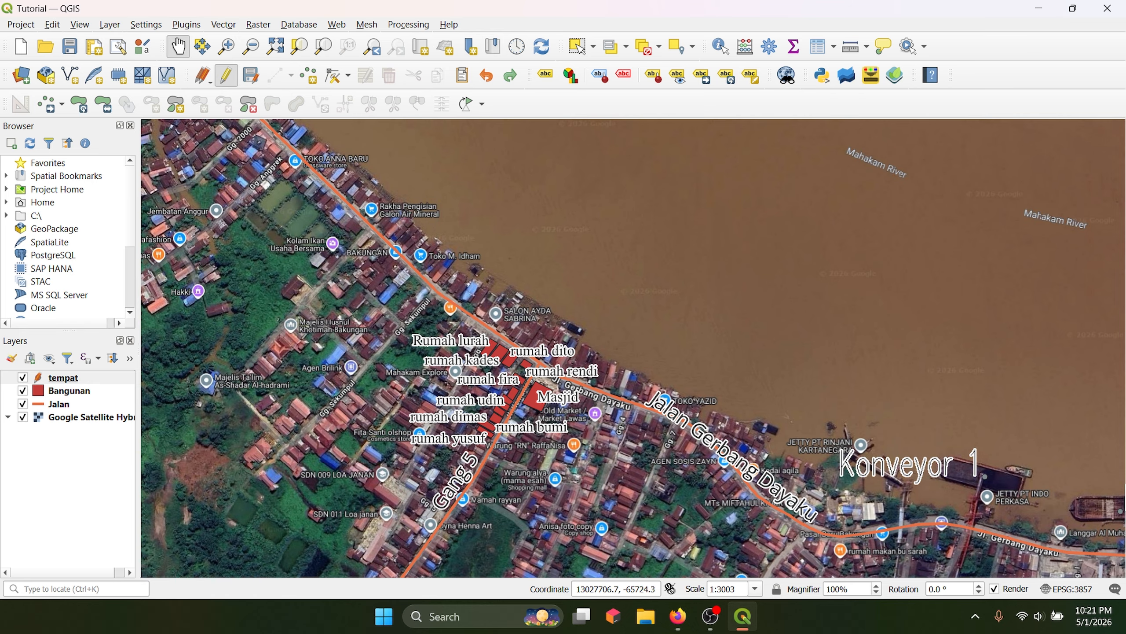
pyautogui.click(186, 24)
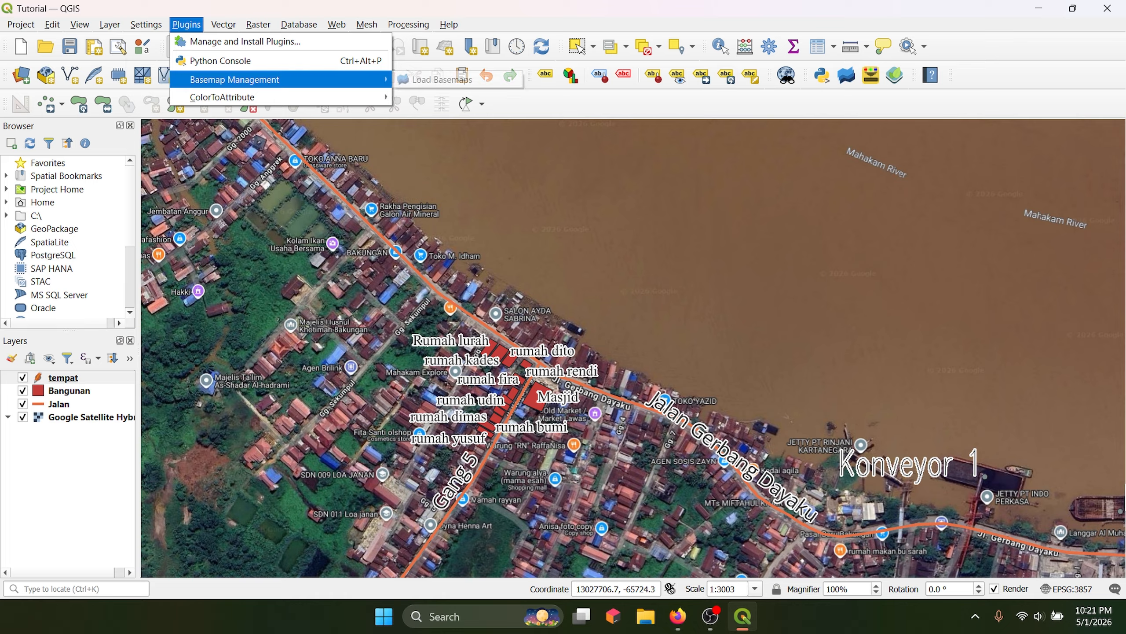
pyautogui.moveTo(266, 80)
pyautogui.click(448, 80)
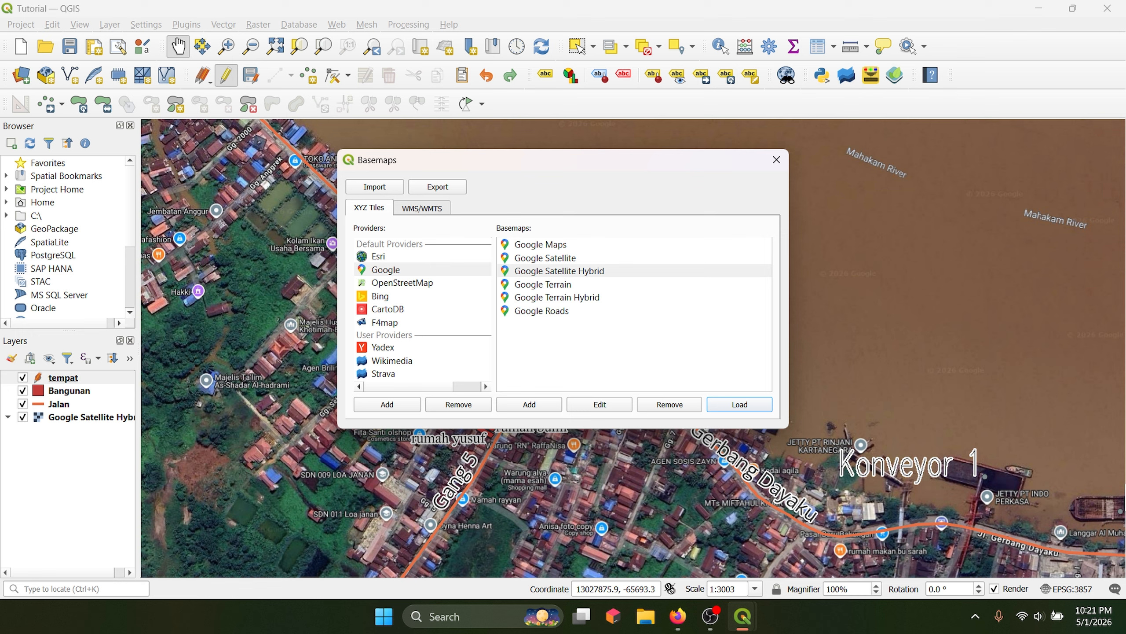
pyautogui.click(542, 311)
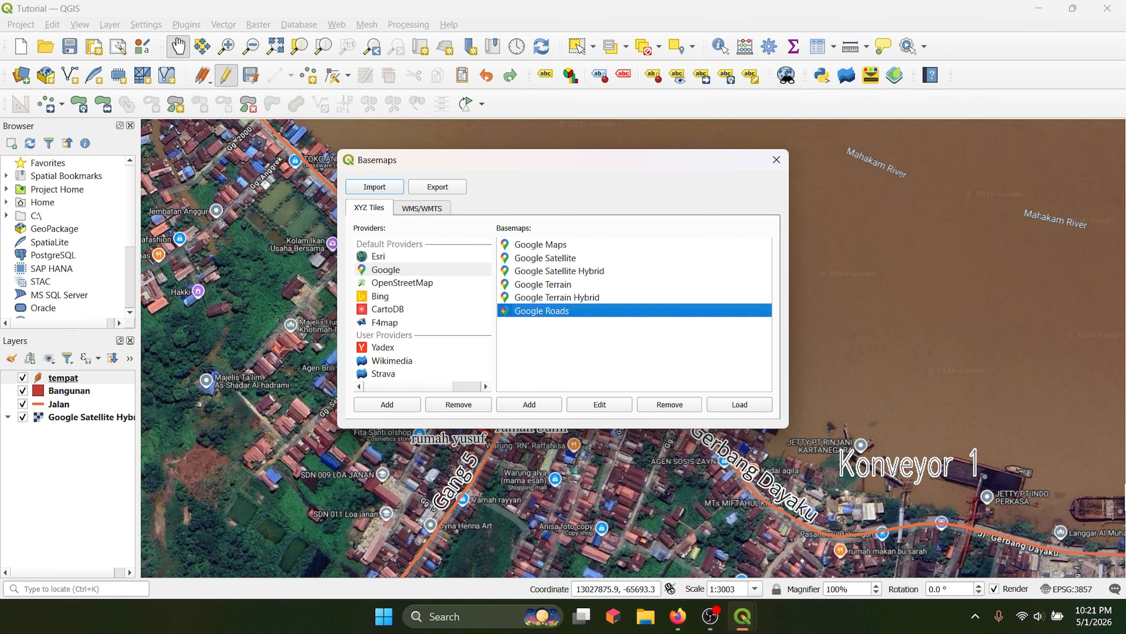
pyautogui.click(740, 405)
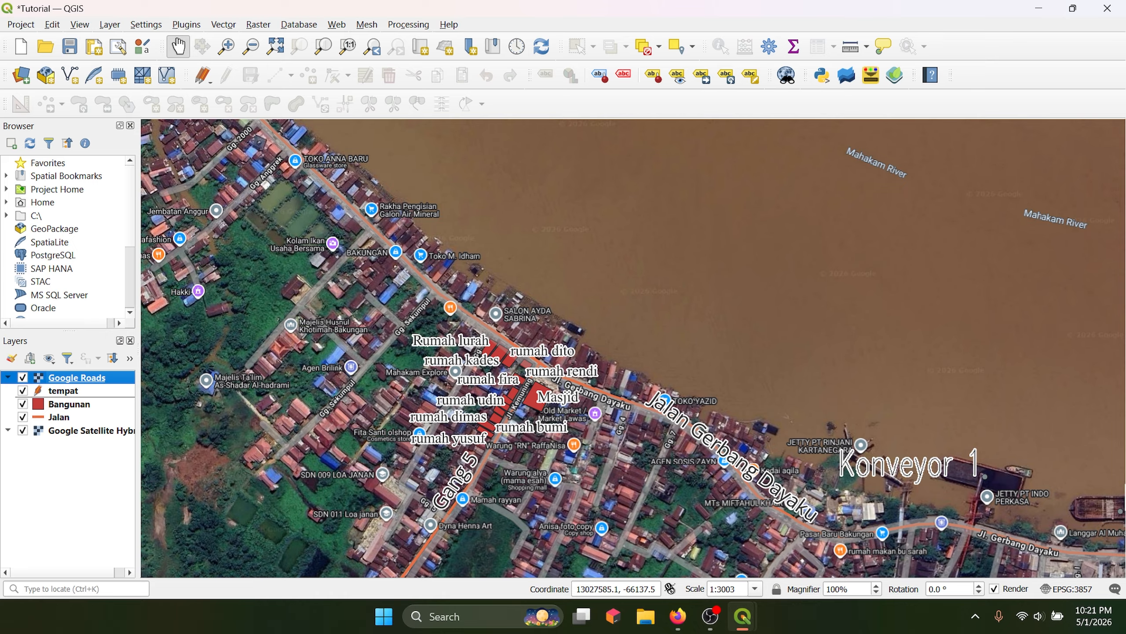
# - Move the Google Roads layer beneath Google Satellite Hybrid and hide the satellite layer
pyautogui.moveTo(77, 397); pyautogui.dragTo(76, 448)
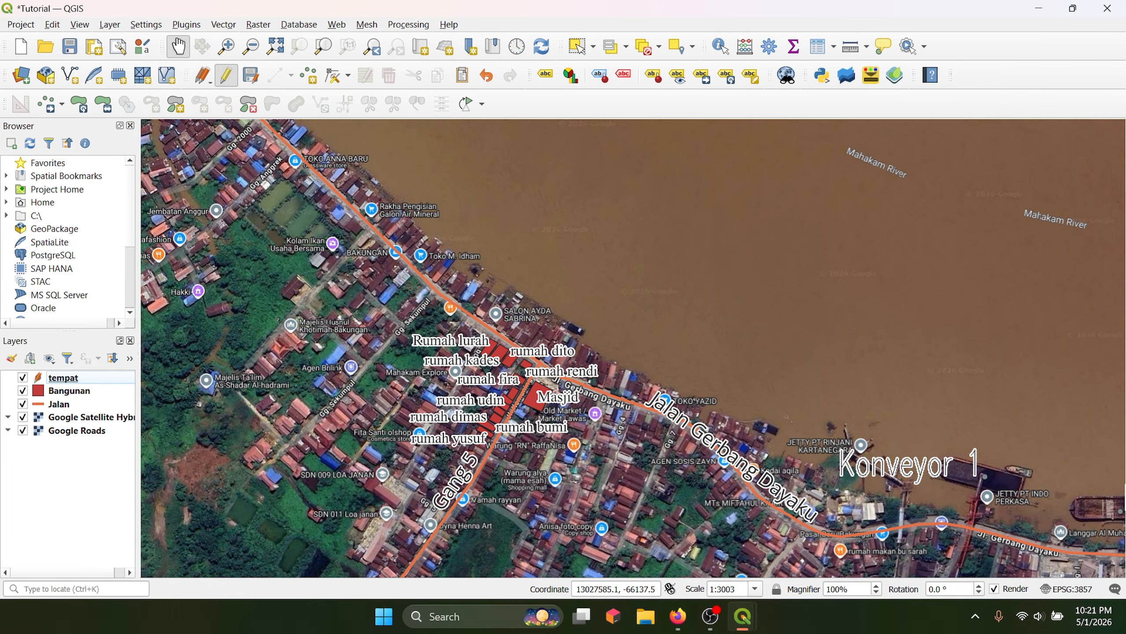
pyautogui.click(22, 418)
pyautogui.moveTo(657, 347); pyautogui.dragTo(579, 202)
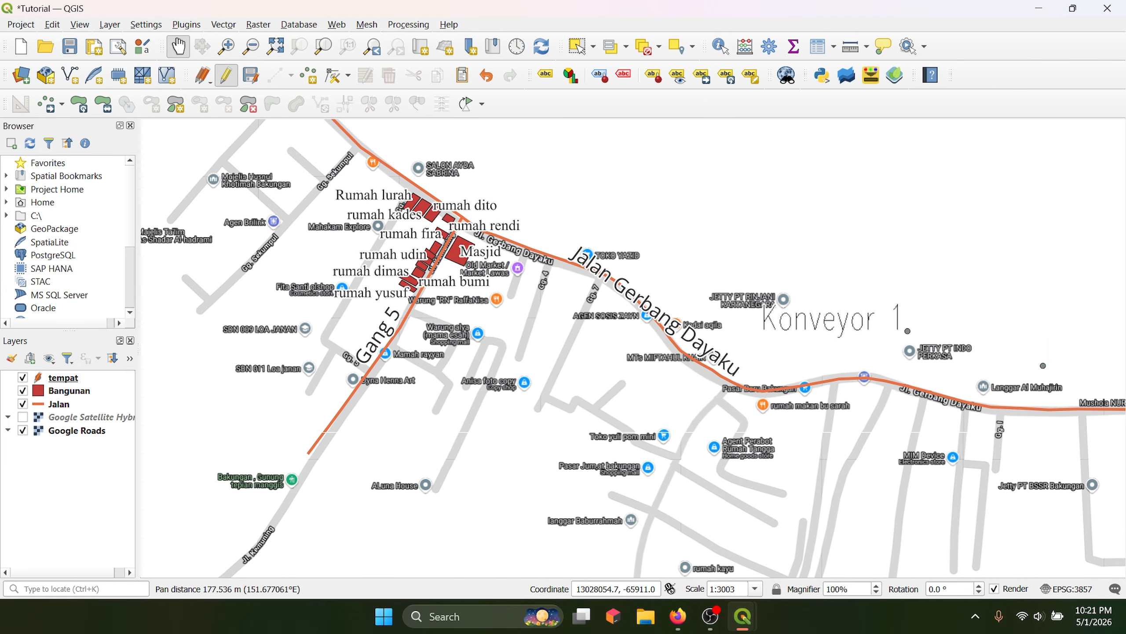
# - Turn the Google Satellite Hybrid layer's visibility back on above Google Roads
pyautogui.scroll(-2, 570, 201)
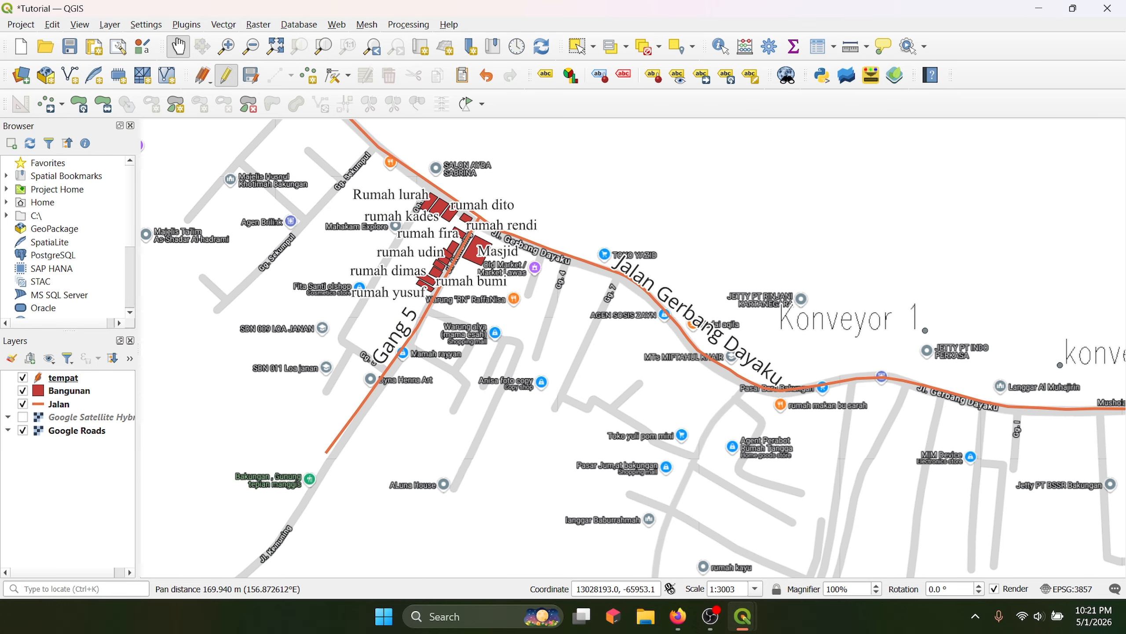
pyautogui.moveTo(804, 377); pyautogui.dragTo(375, 338)
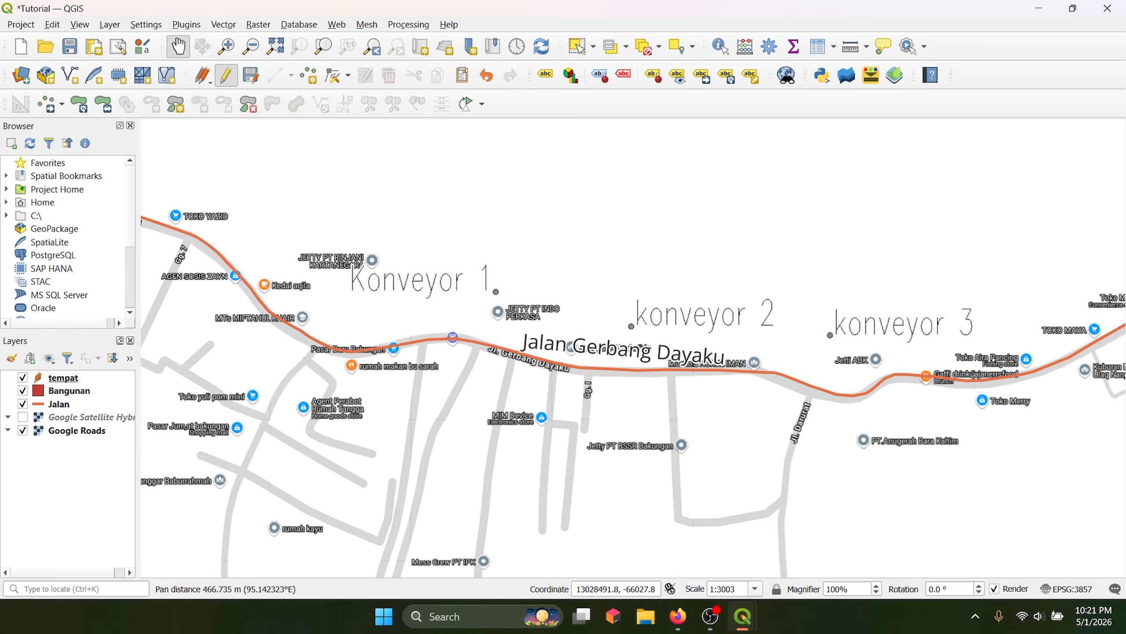
pyautogui.moveTo(681, 407); pyautogui.dragTo(835, 568)
pyautogui.moveTo(452, 481); pyautogui.dragTo(692, 503)
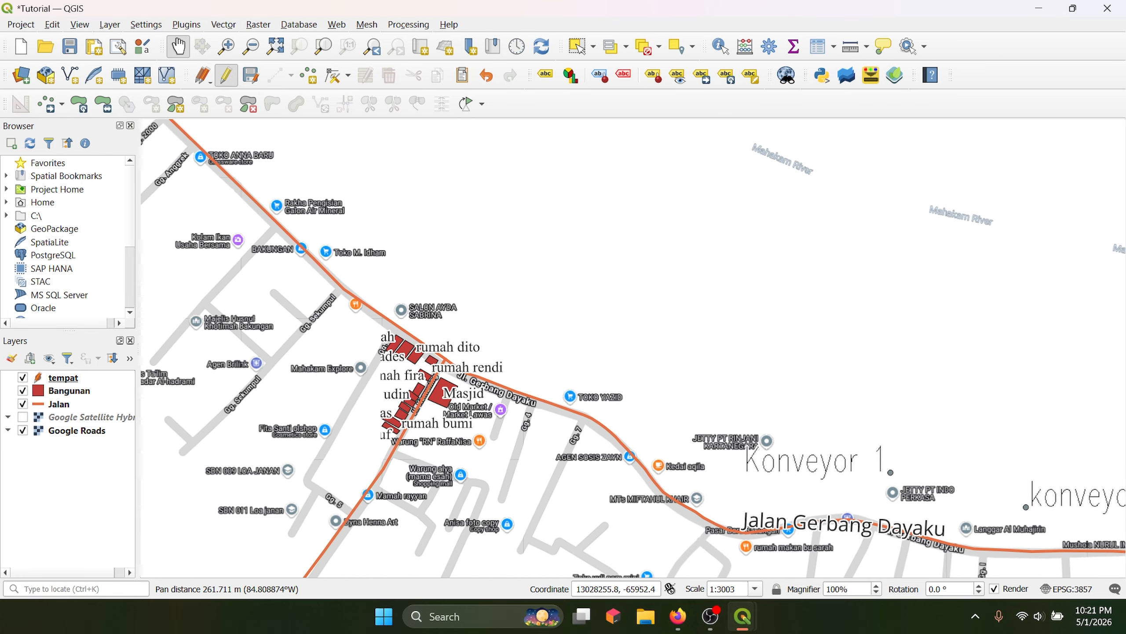
pyautogui.scroll(1, 510, 362)
pyautogui.moveTo(510, 362); pyautogui.dragTo(692, 234)
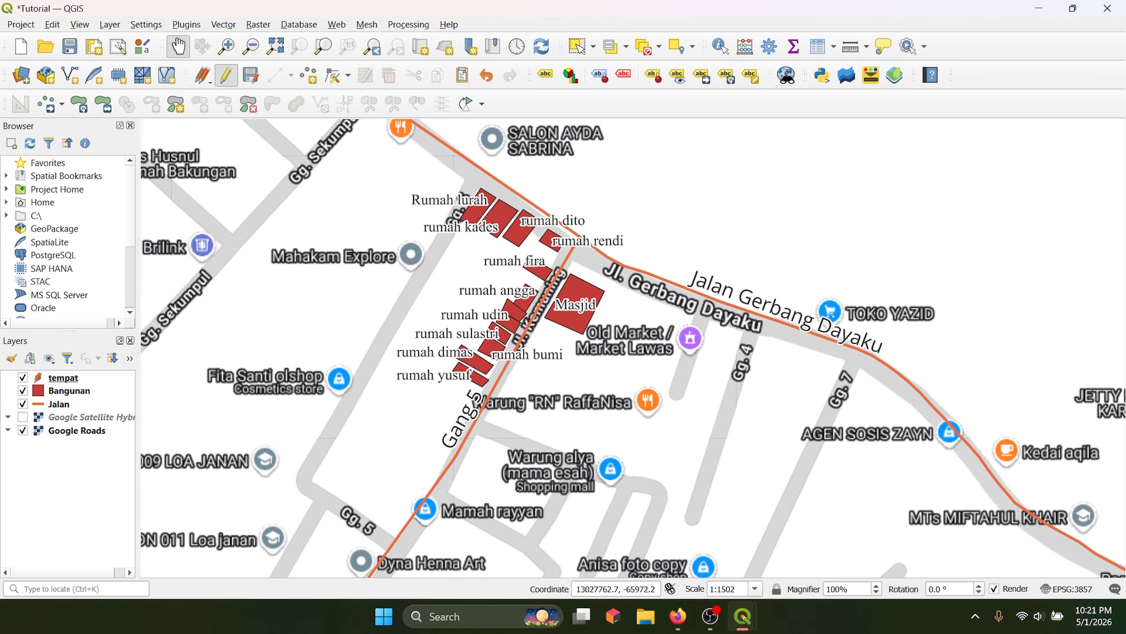
pyautogui.click(22, 417)
pyautogui.scroll(-2, 634, 348)
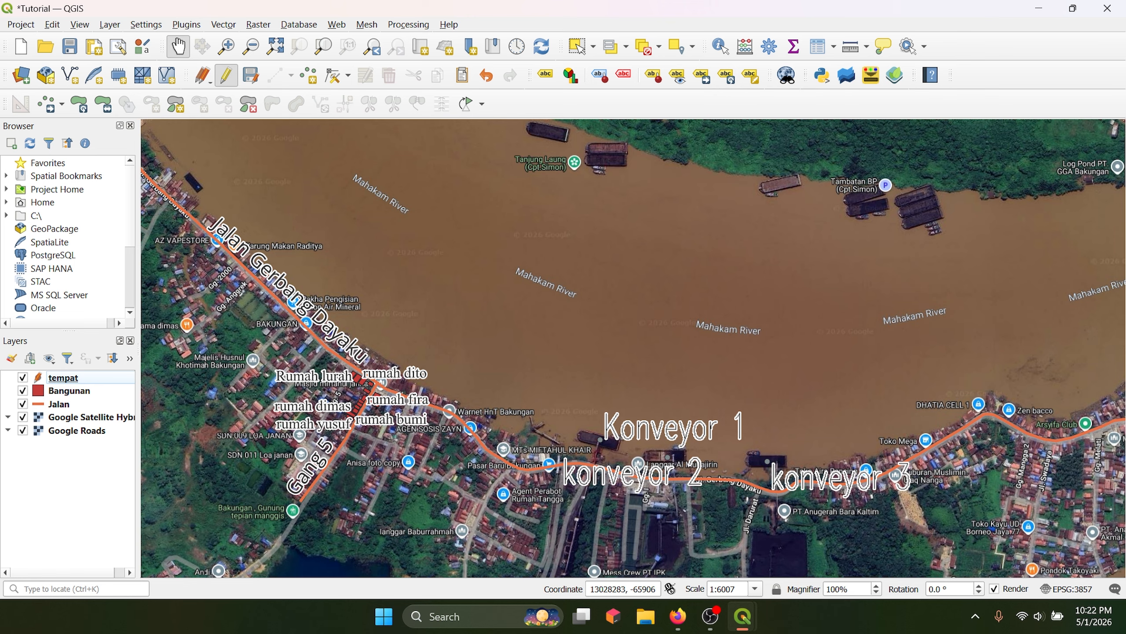
# - Examine the satellite imagery around Gang 5 and along Jalan Gerbang Dayaku
pyautogui.moveTo(634, 395); pyautogui.dragTo(982, 415)
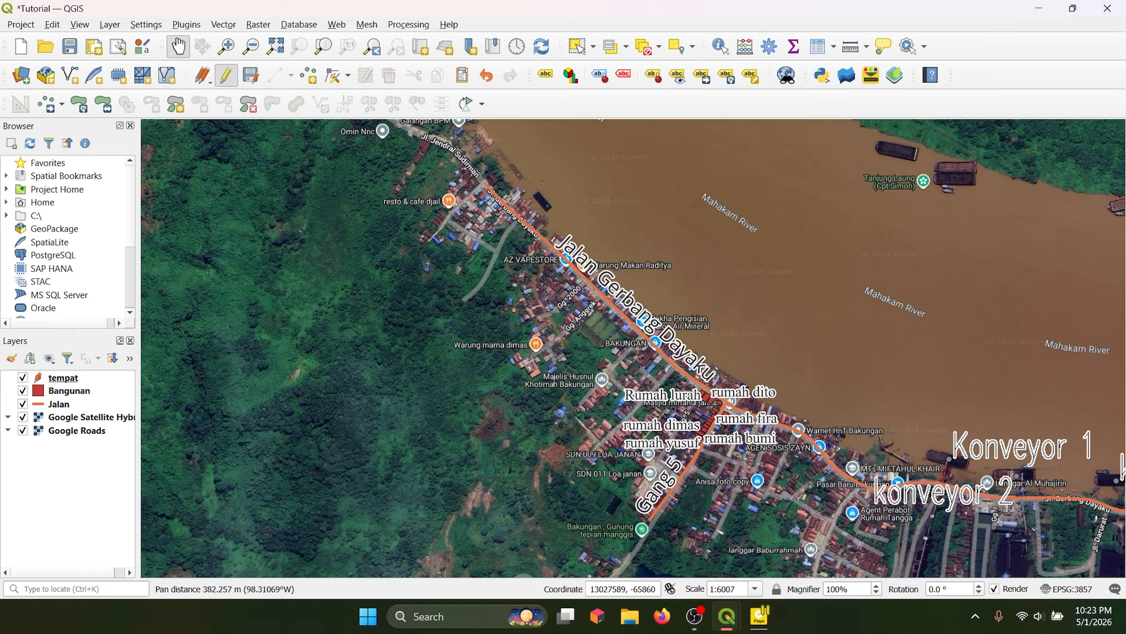
pyautogui.moveTo(1123, 466); pyautogui.dragTo(1063, 415)
pyautogui.moveTo(479, 318); pyautogui.dragTo(418, 306)
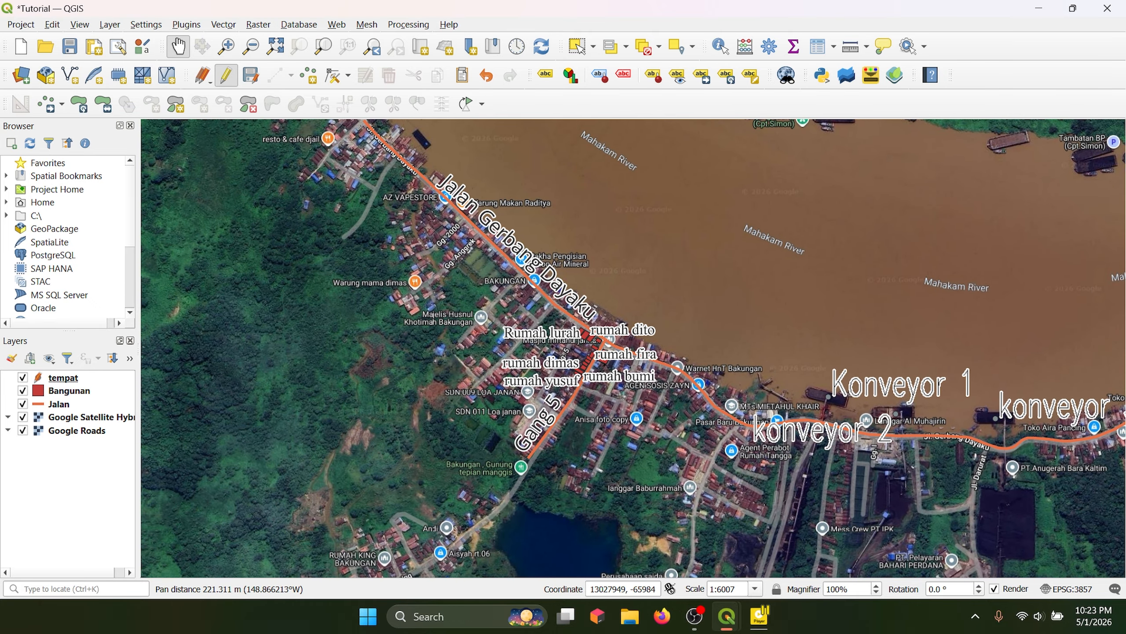
pyautogui.scroll(2, 638, 395)
pyautogui.scroll(-1, 637, 395)
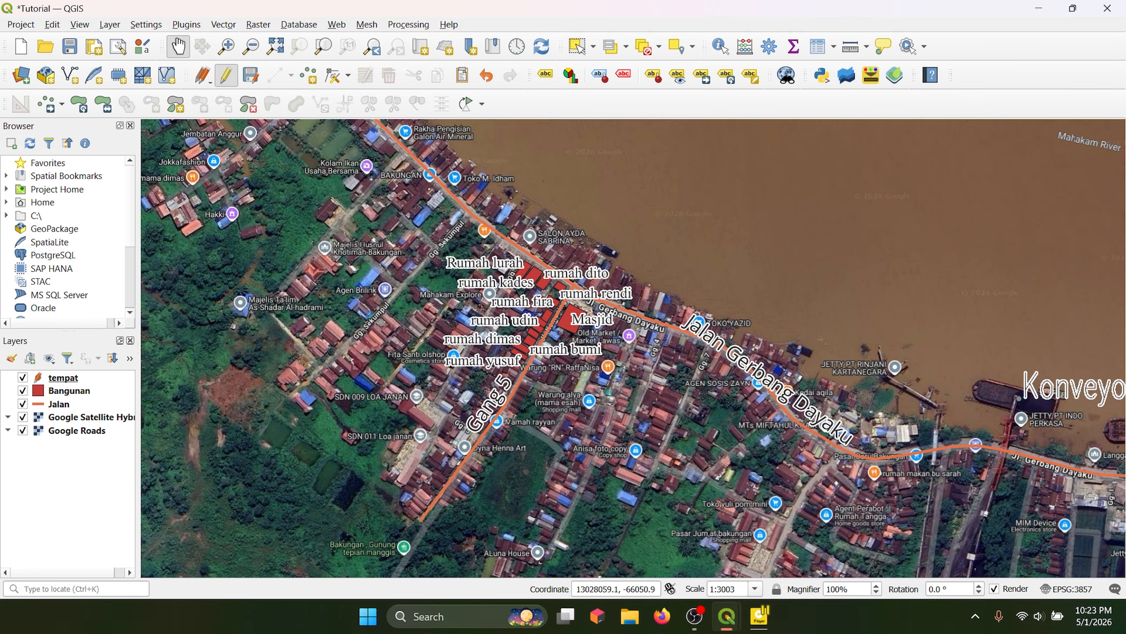
pyautogui.scroll(1, 633, 394)
pyautogui.moveTo(628, 394); pyautogui.dragTo(619, 200)
pyautogui.scroll(-1, 763, 492)
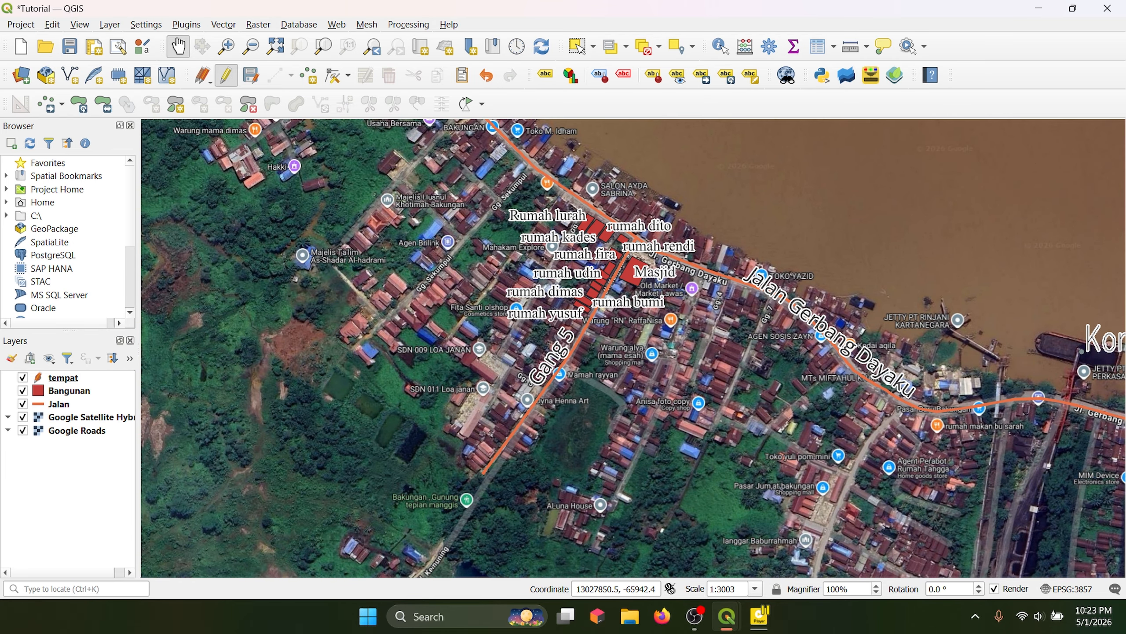
pyautogui.moveTo(763, 492); pyautogui.dragTo(685, 431)
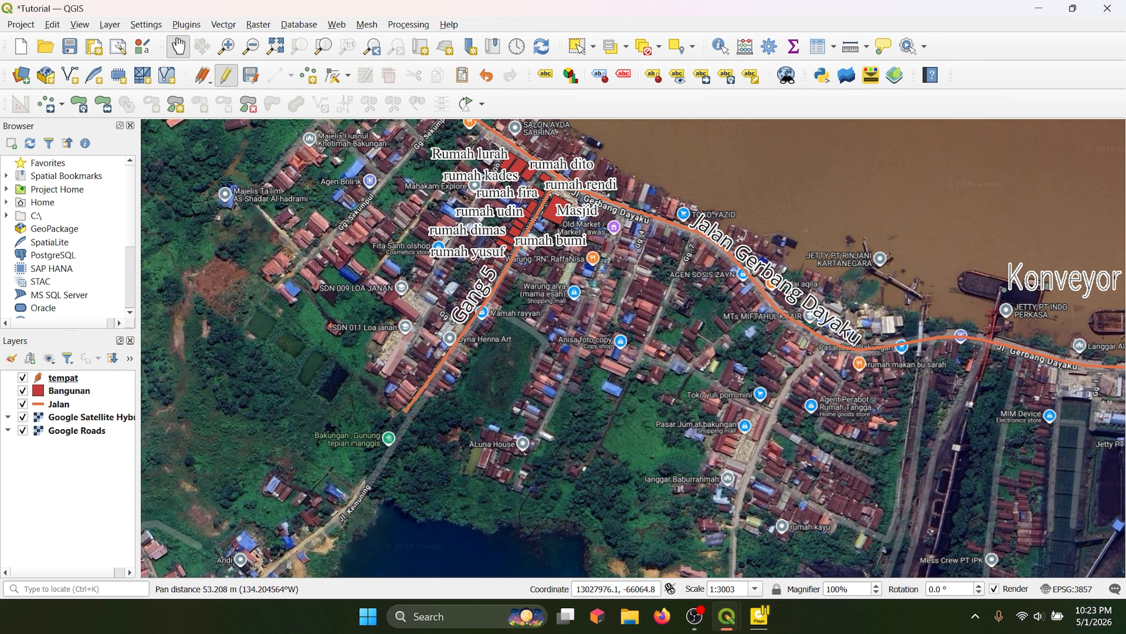
pyautogui.click(630, 327)
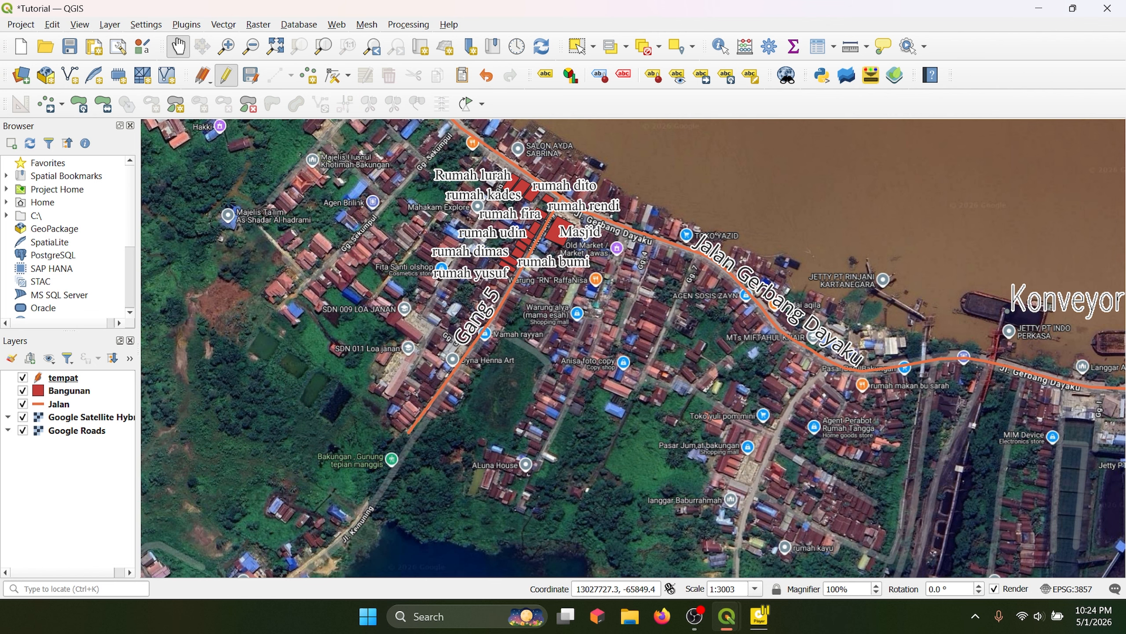
# - Hide the Advanced Digitizing Toolbar and show it again
pyautogui.rightClick(513, 24)
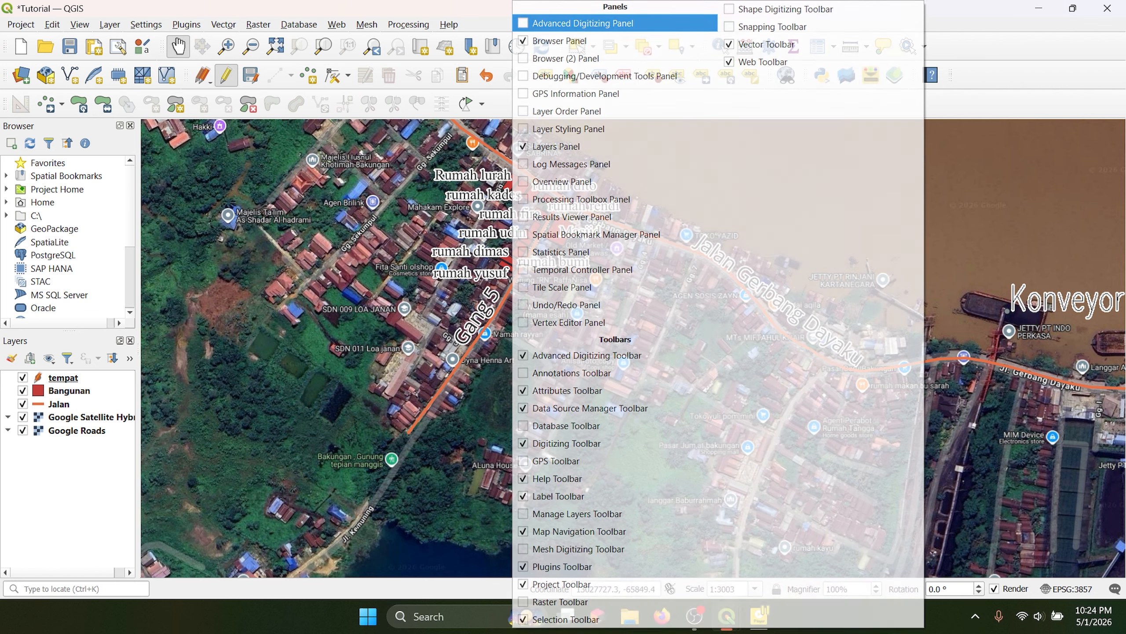
pyautogui.click(494, 24)
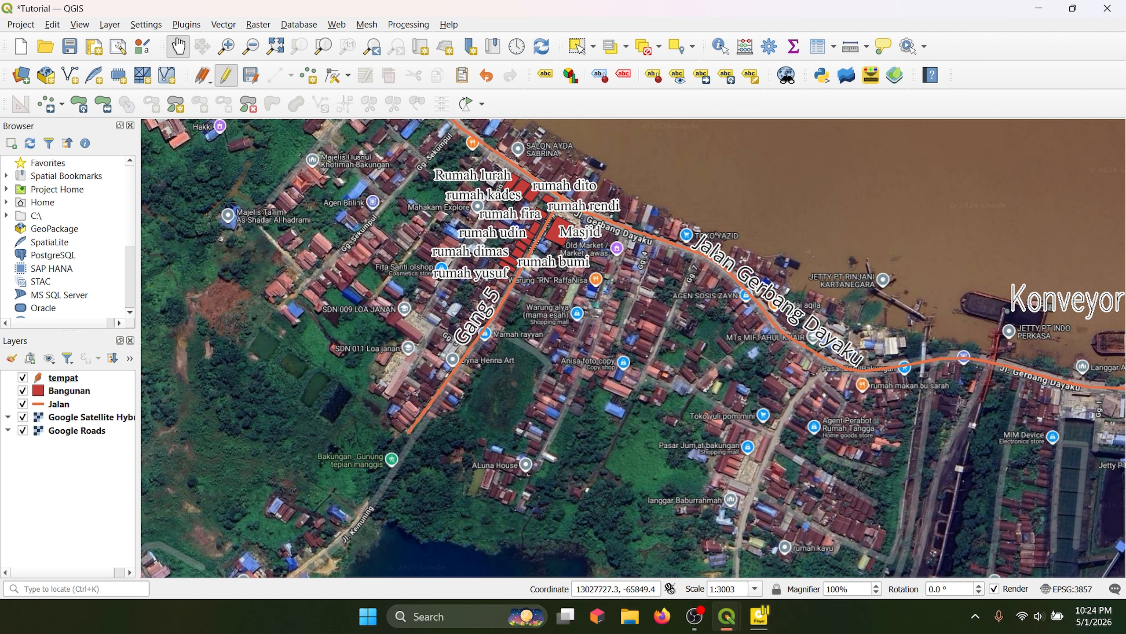
pyautogui.rightClick(490, 25)
pyautogui.click(490, 24)
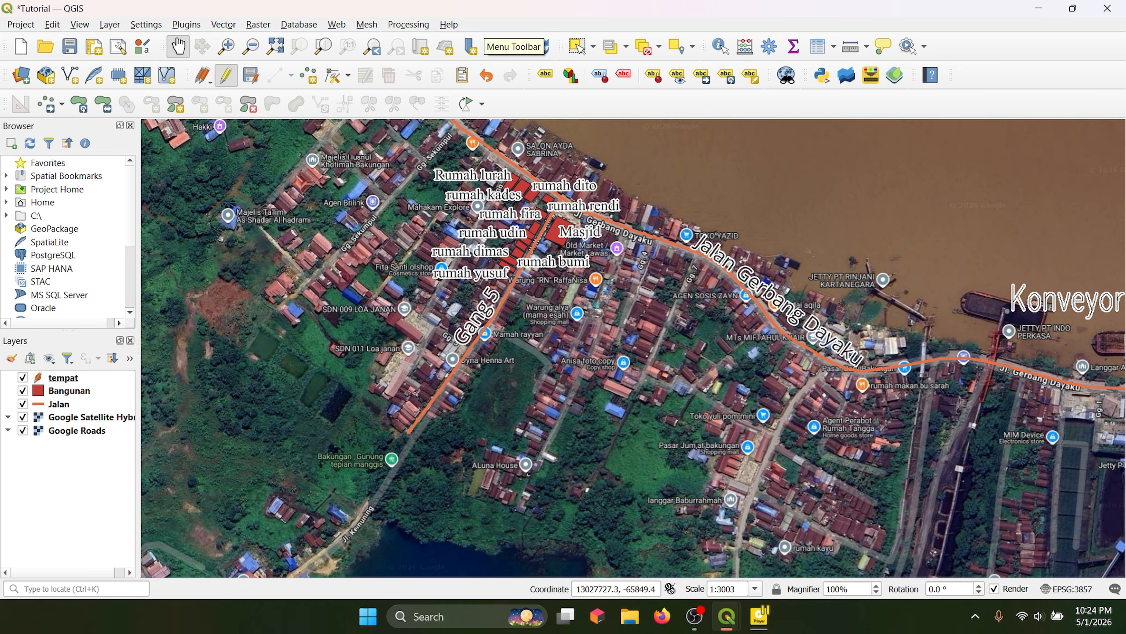
pyautogui.rightClick(485, 25)
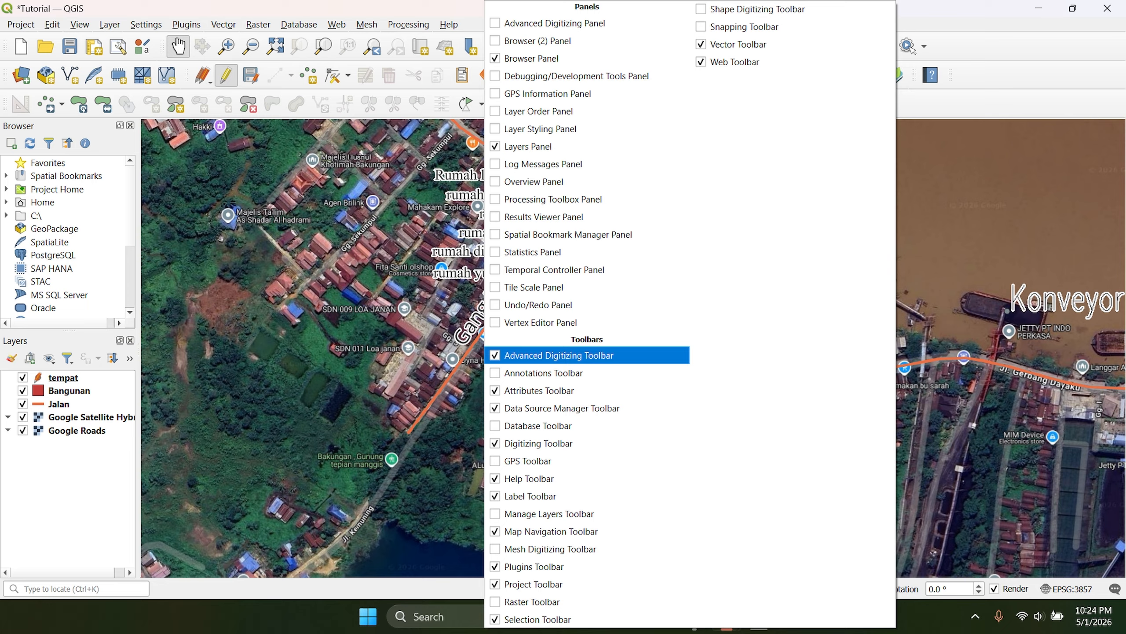
pyautogui.click(558, 355)
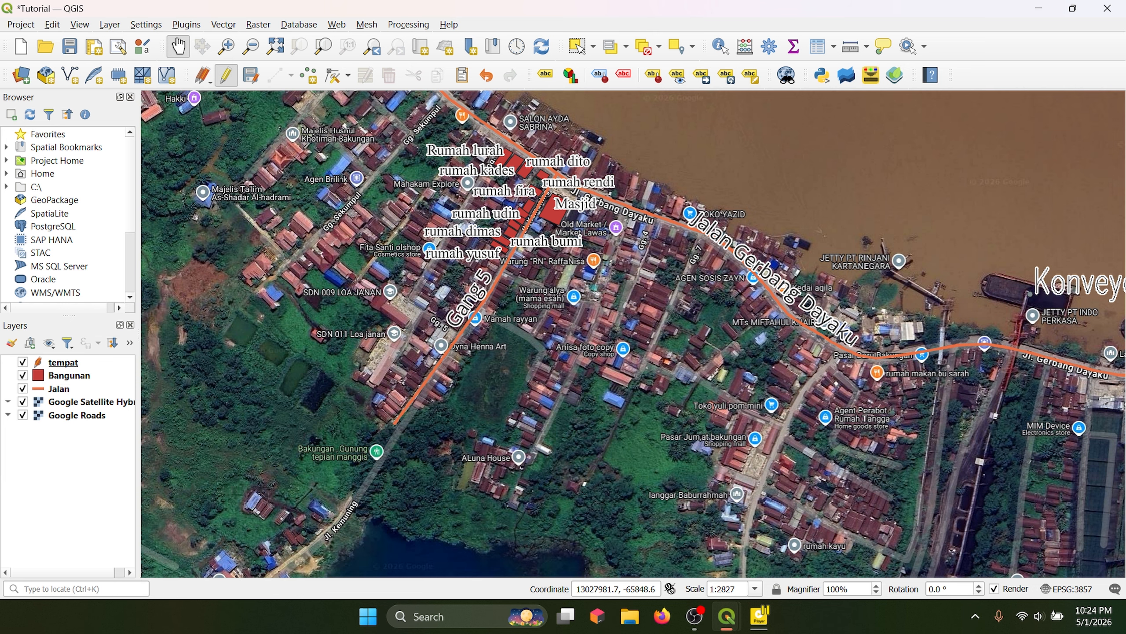
pyautogui.rightClick(513, 24)
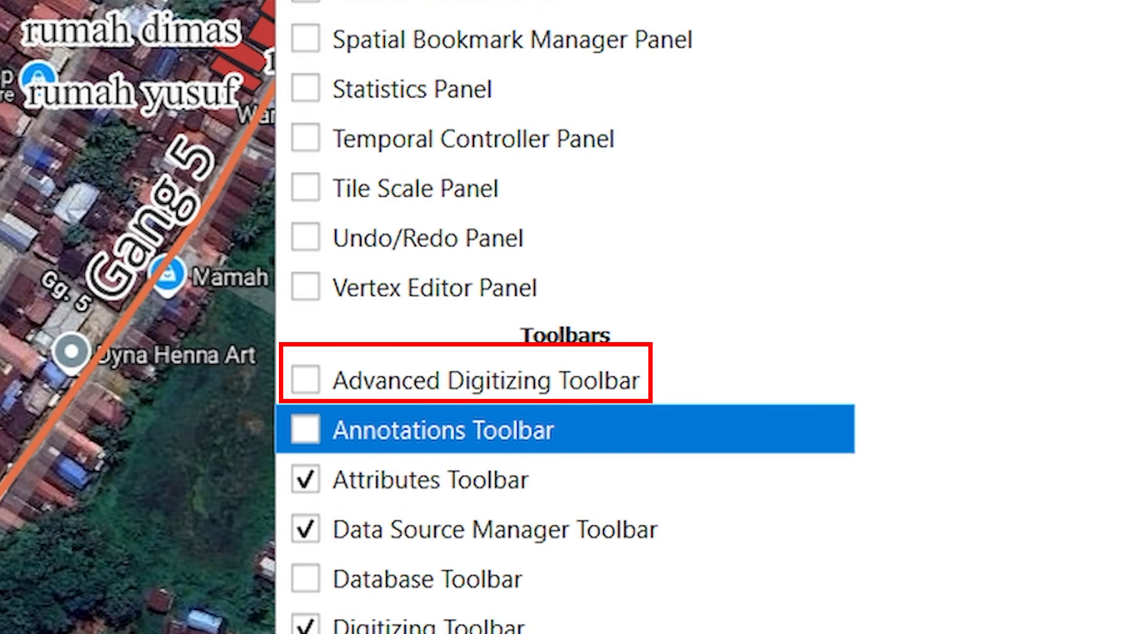
pyautogui.click(584, 355)
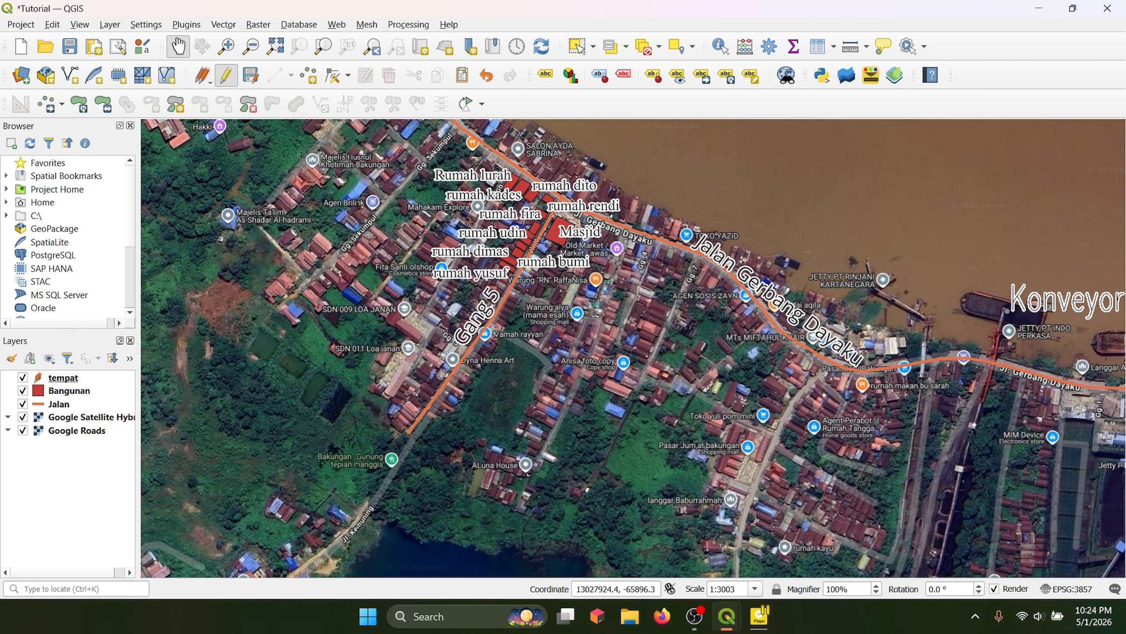
# - Start a new shapefile layer with the file name Pembagian Wilayah in the Tutorial folder
pyautogui.scroll(2, 477, 172)
pyautogui.scroll(-2, 476, 174)
pyautogui.moveTo(564, 262); pyautogui.dragTo(557, 305)
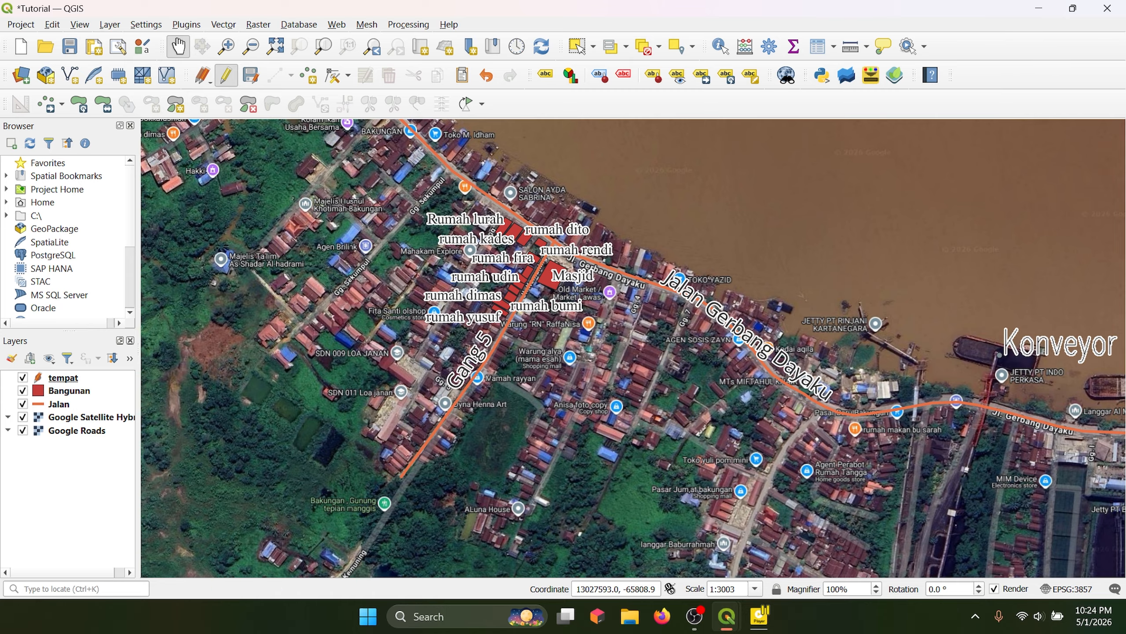
pyautogui.click(109, 24)
pyautogui.moveTo(142, 58)
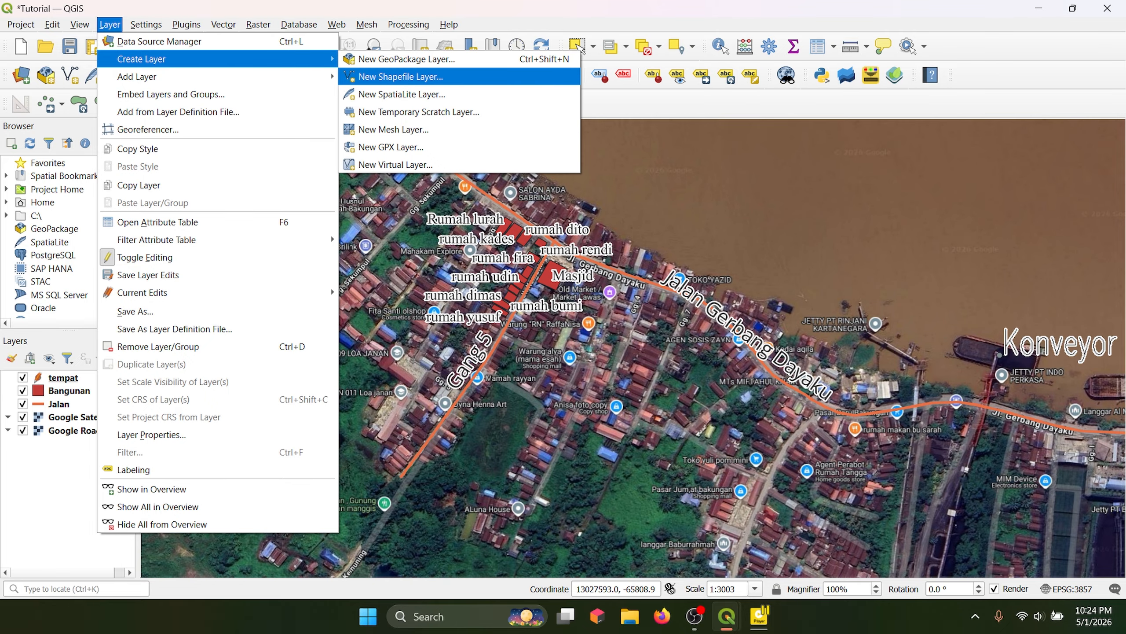
pyautogui.press('Return')
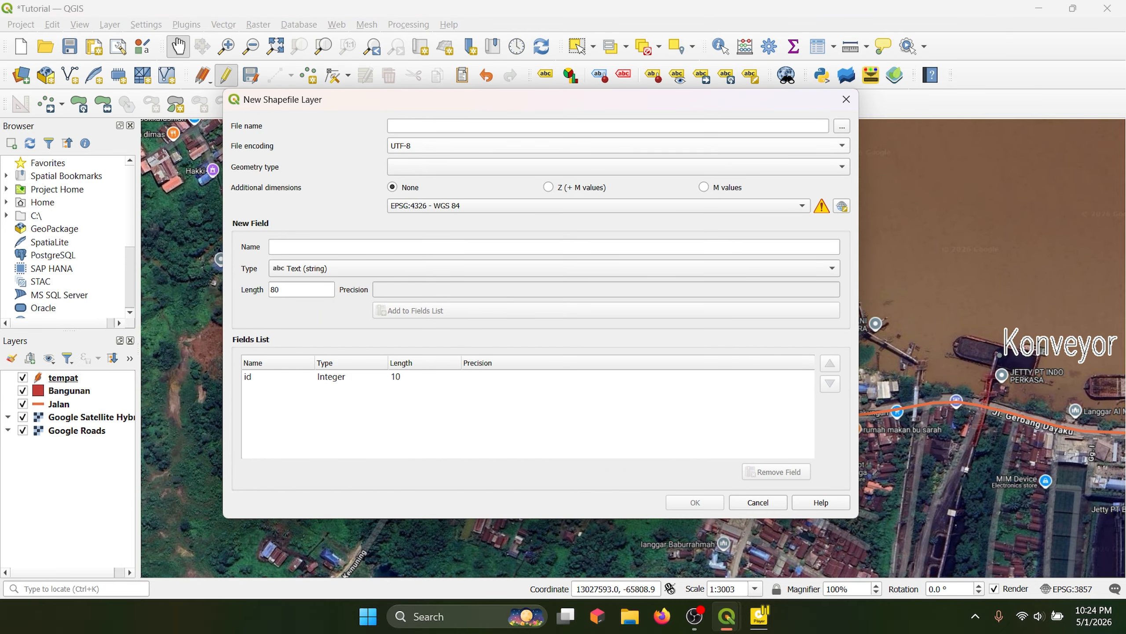
pyautogui.click(842, 126)
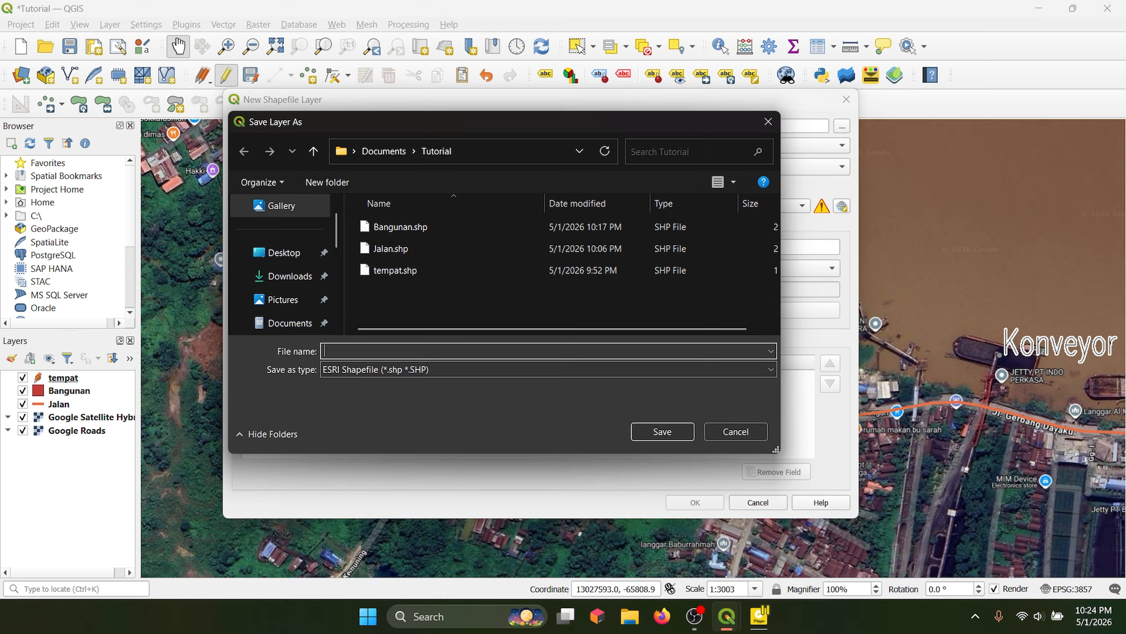
pyautogui.write('Pembagian Wilayah')
pyautogui.press('Return')
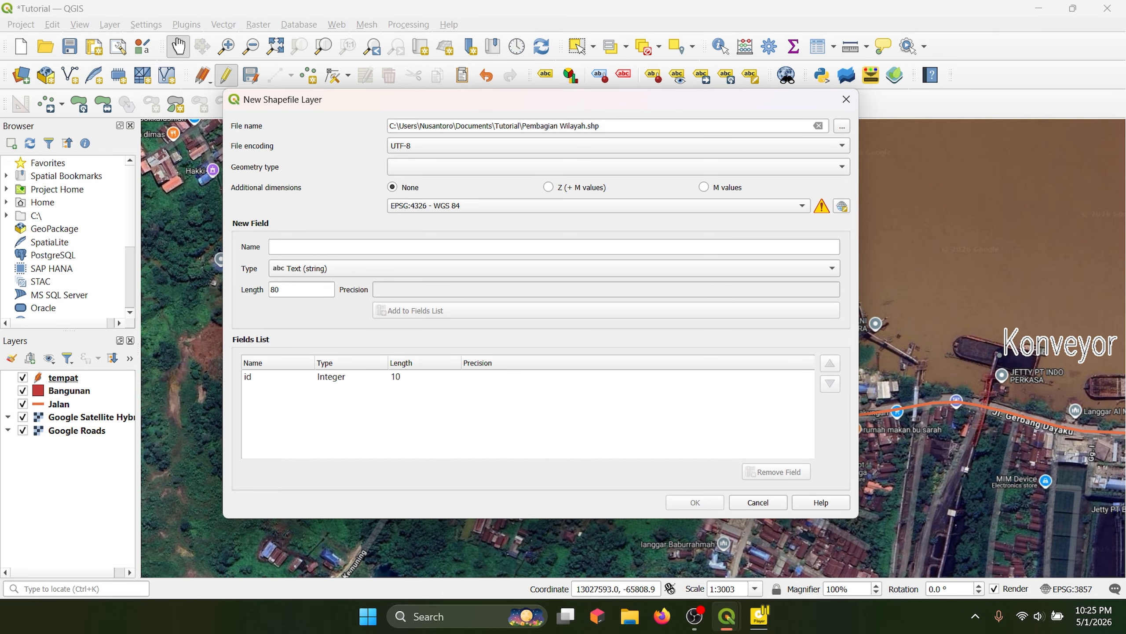
# - Set the geometry type to Polygon, add a text field Nama with length 80, and create the layer
pyautogui.click(619, 167)
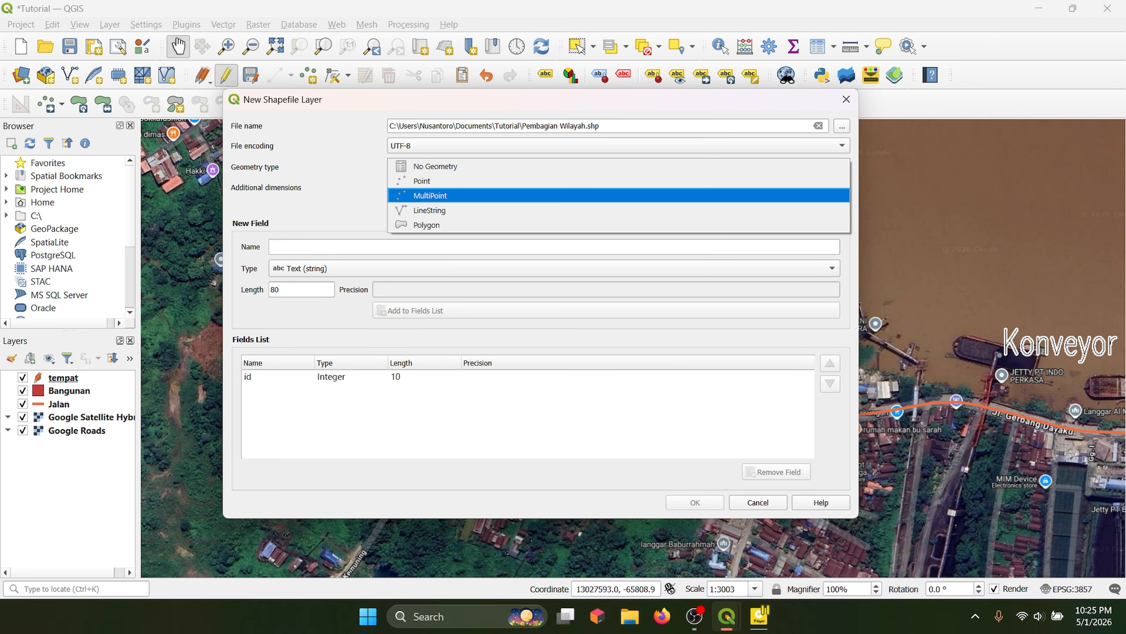
pyautogui.press('Return')
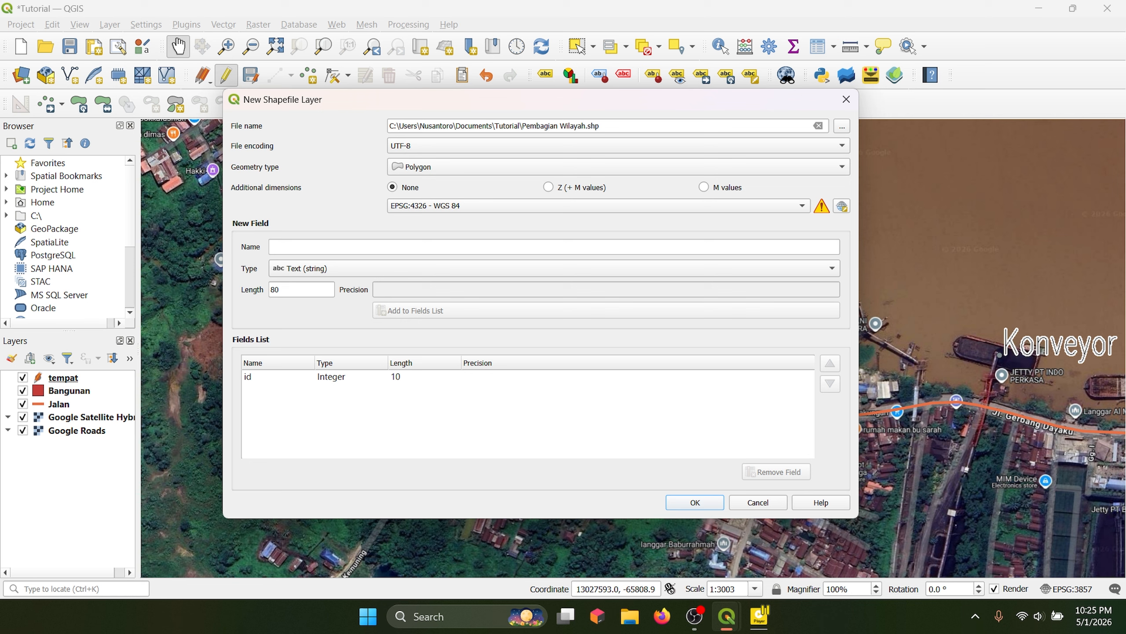
pyautogui.click(555, 247)
pyautogui.write('Nama')
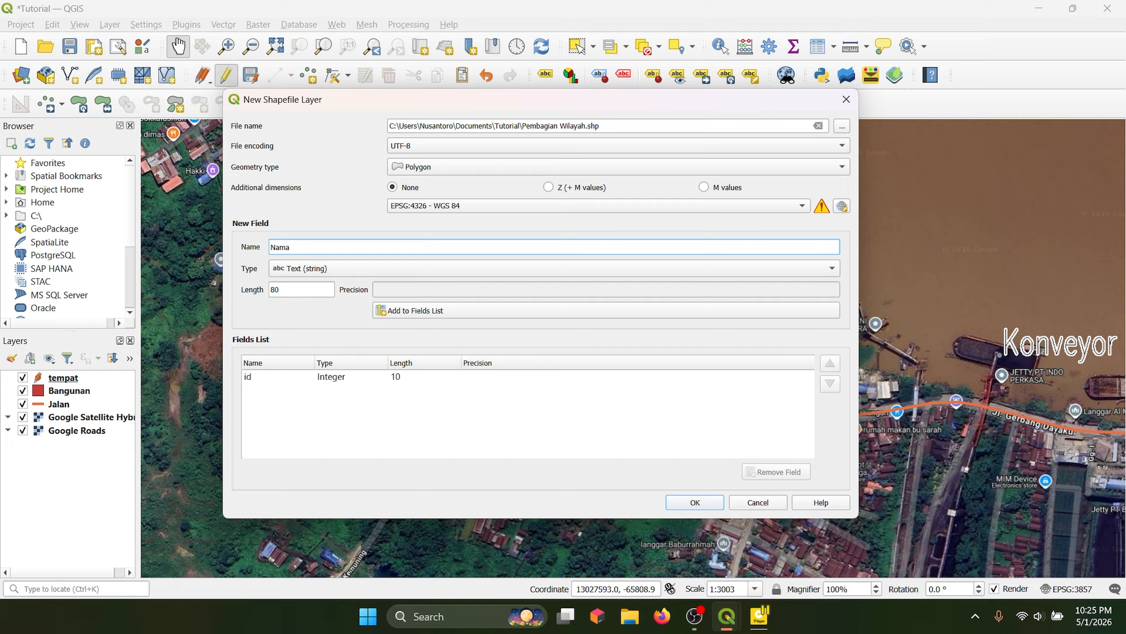
pyautogui.press('Return')
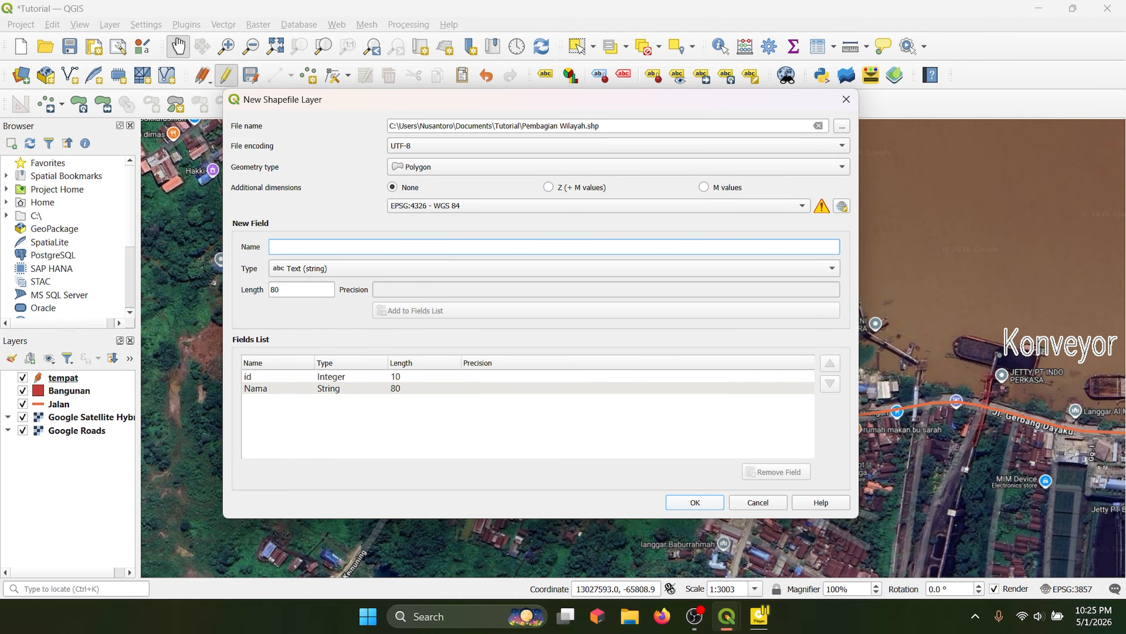
pyautogui.click(694, 503)
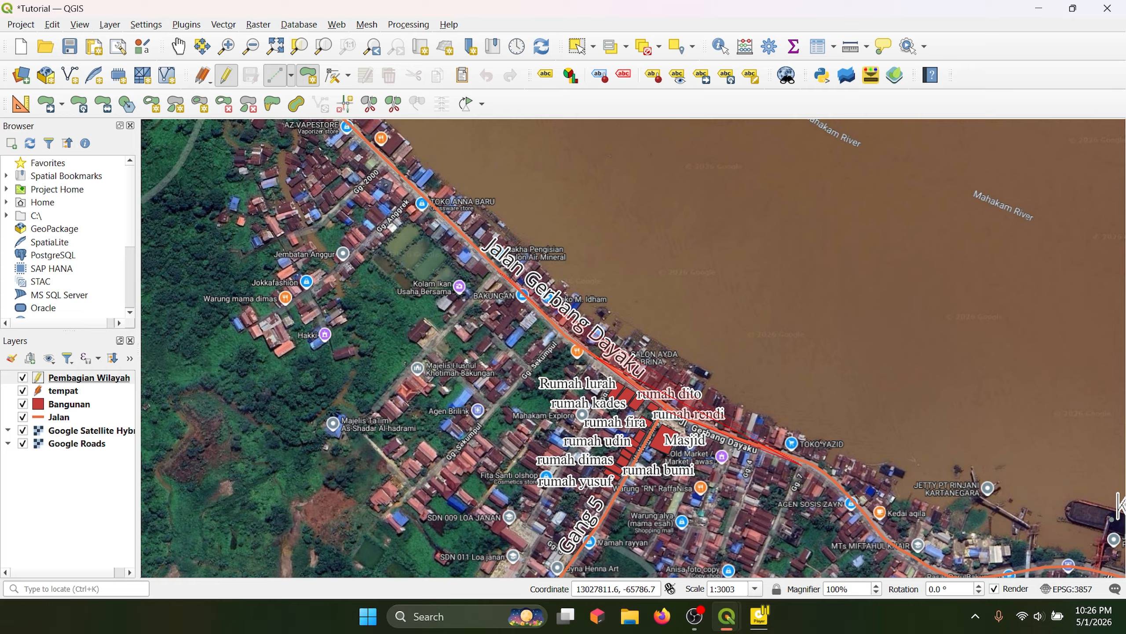
# - Digitize a polygon in Pembagian Wilayah around the Gang 5 settlement, from Jalan Gerbang Dayaku down to just above the lake
pyautogui.click(498, 270)
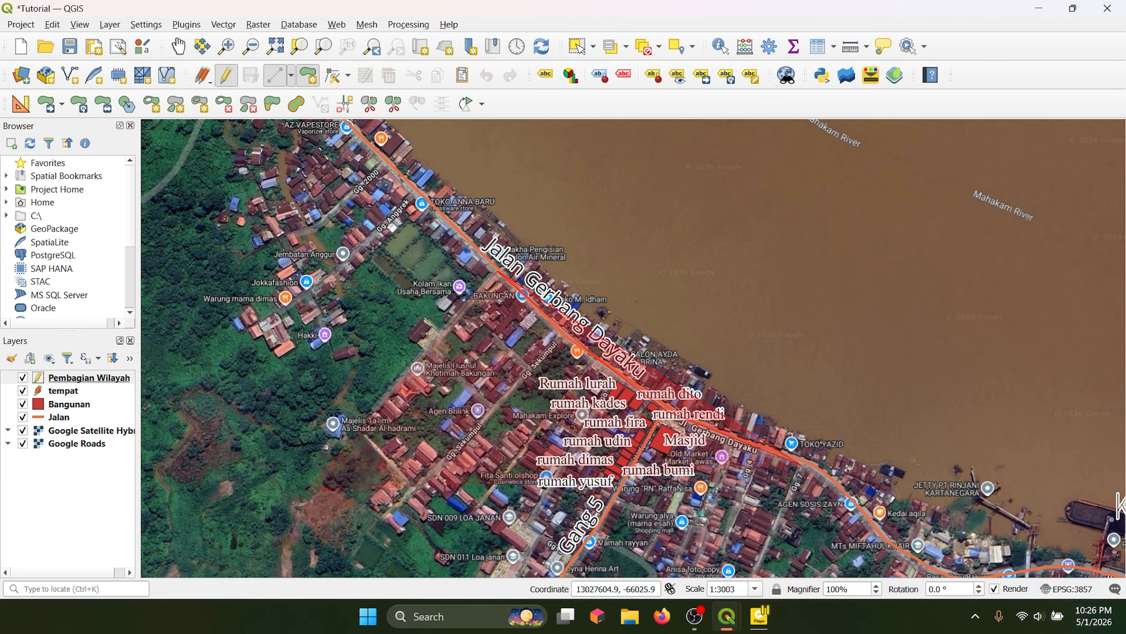
pyautogui.click(298, 493)
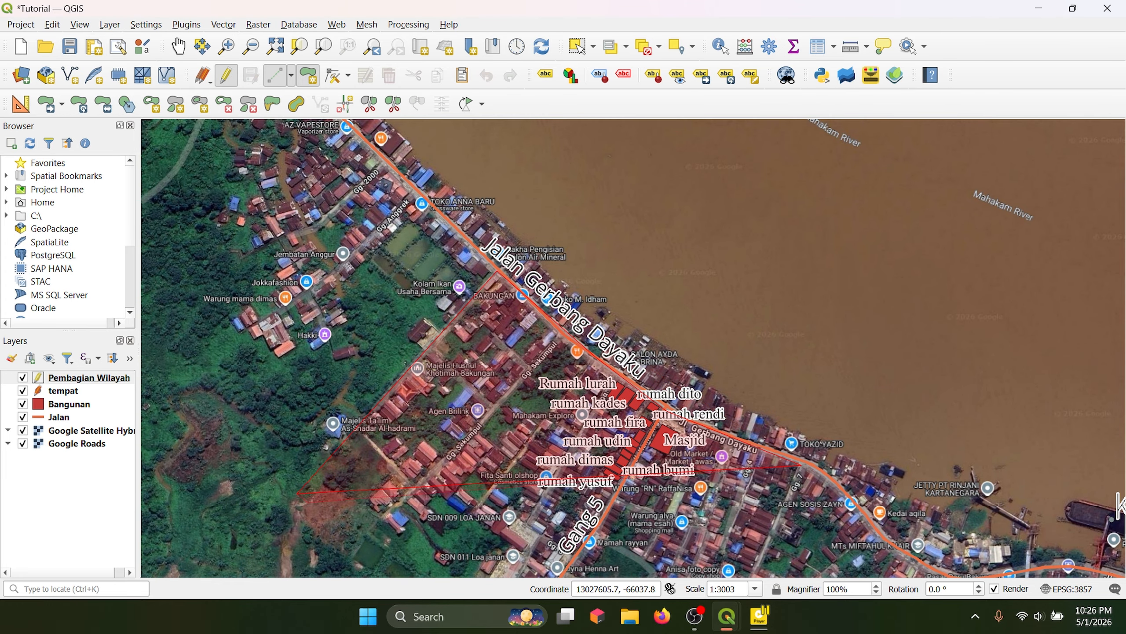
pyautogui.moveTo(457, 537); pyautogui.dragTo(442, 311)
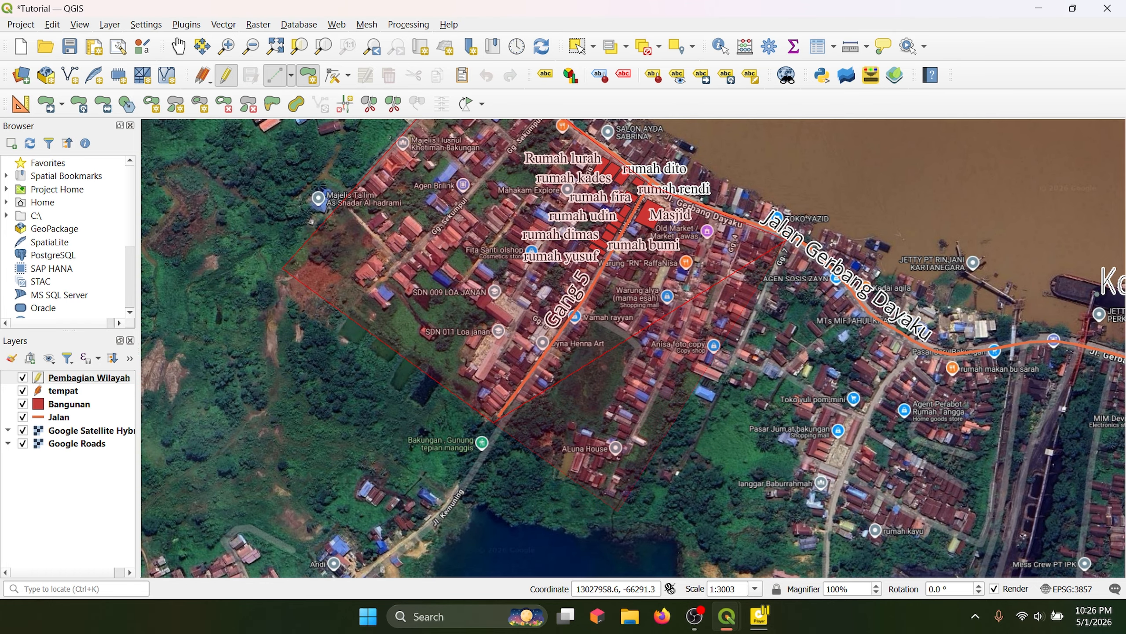
pyautogui.click(612, 511)
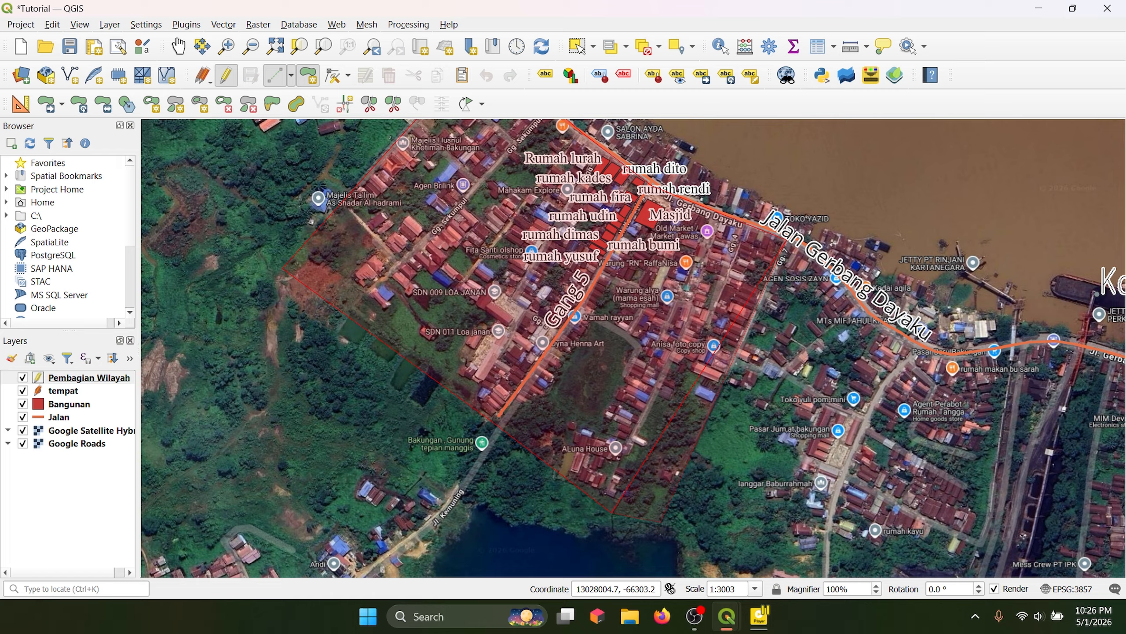
pyautogui.click(662, 523)
pyautogui.rightClick(788, 241)
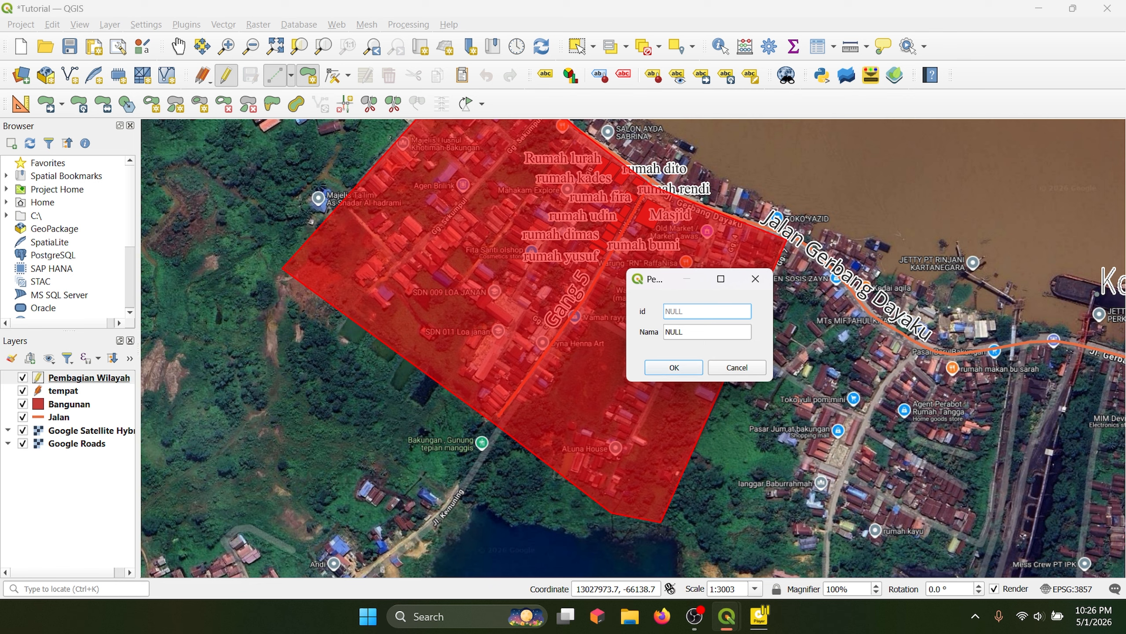
# - Enter desa maju as the new polygon's Nama, leave its id empty, and accept the feature
pyautogui.press('Tab')
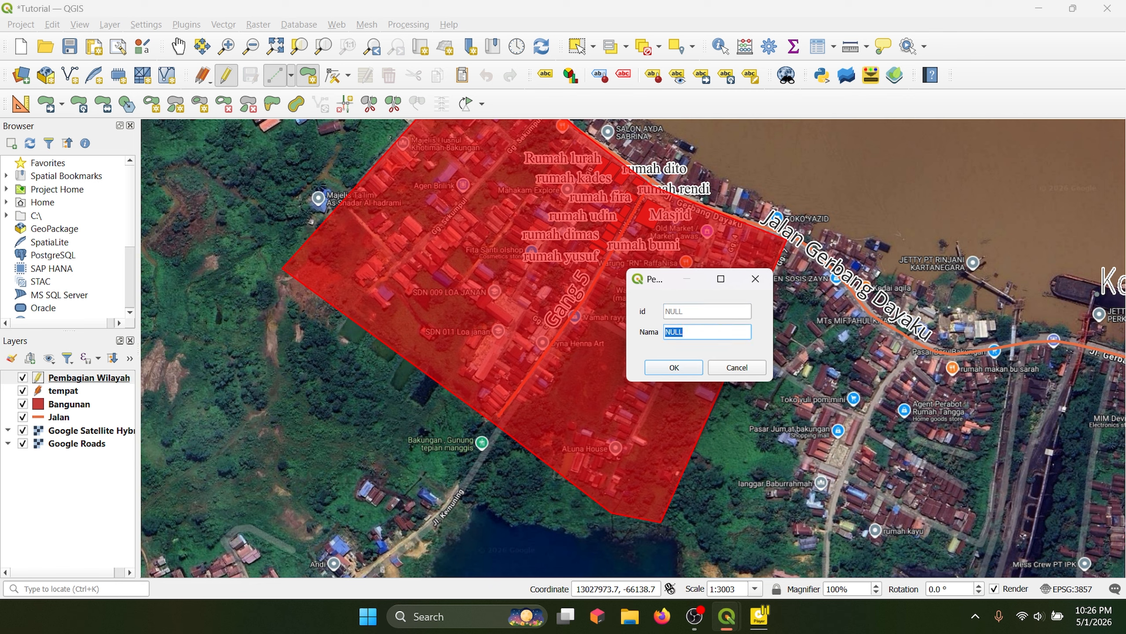
pyautogui.write('desa maju')
pyautogui.press('Return')
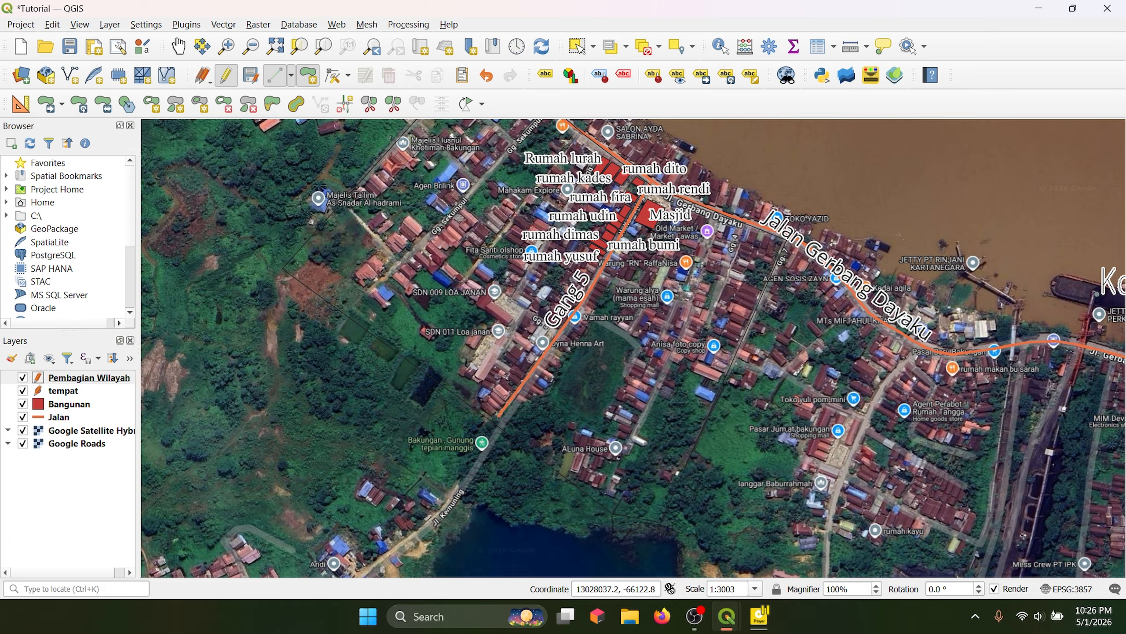
# - Style the Pembagian Wilayah layer with the outline red symbol preset and apply it
pyautogui.moveTo(859, 263); pyautogui.dragTo(851, 387)
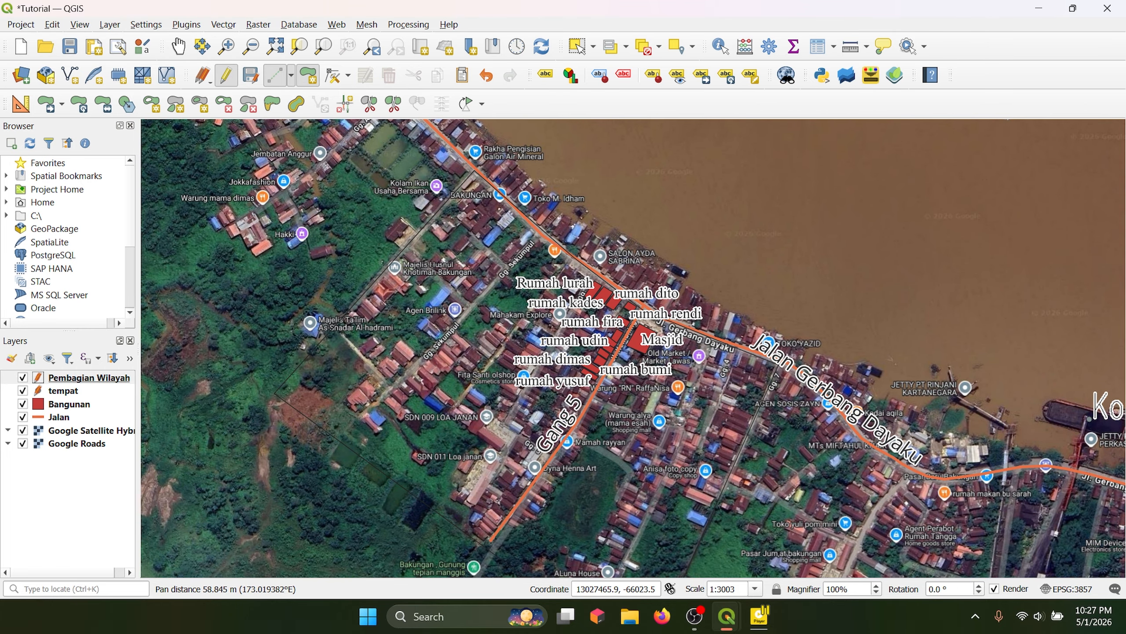
pyautogui.rightClick(105, 377)
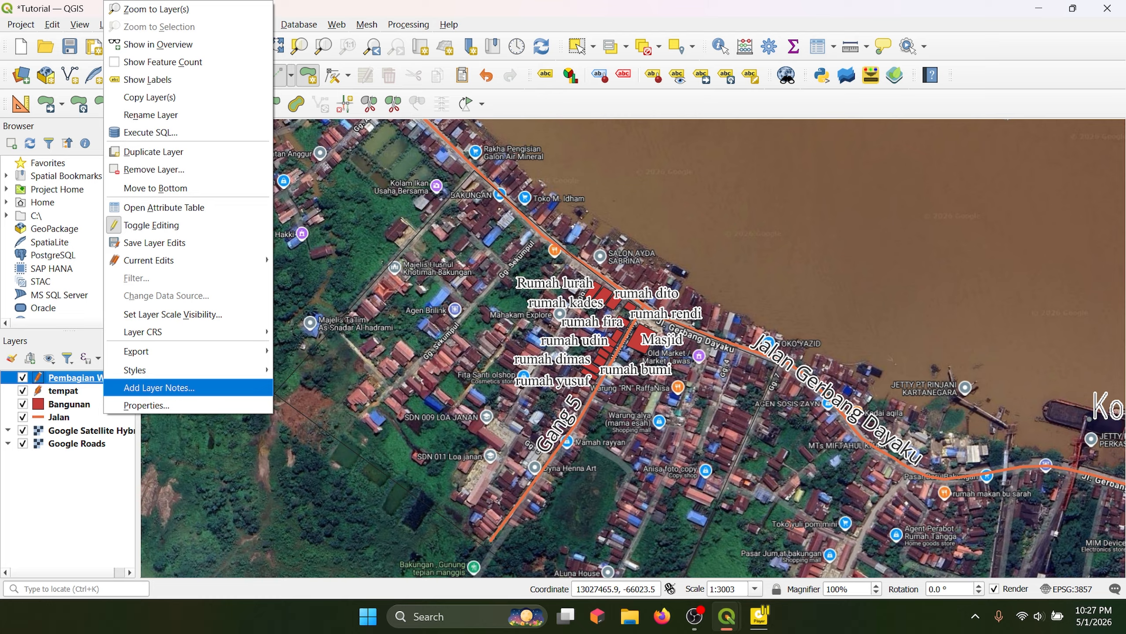
pyautogui.click(141, 405)
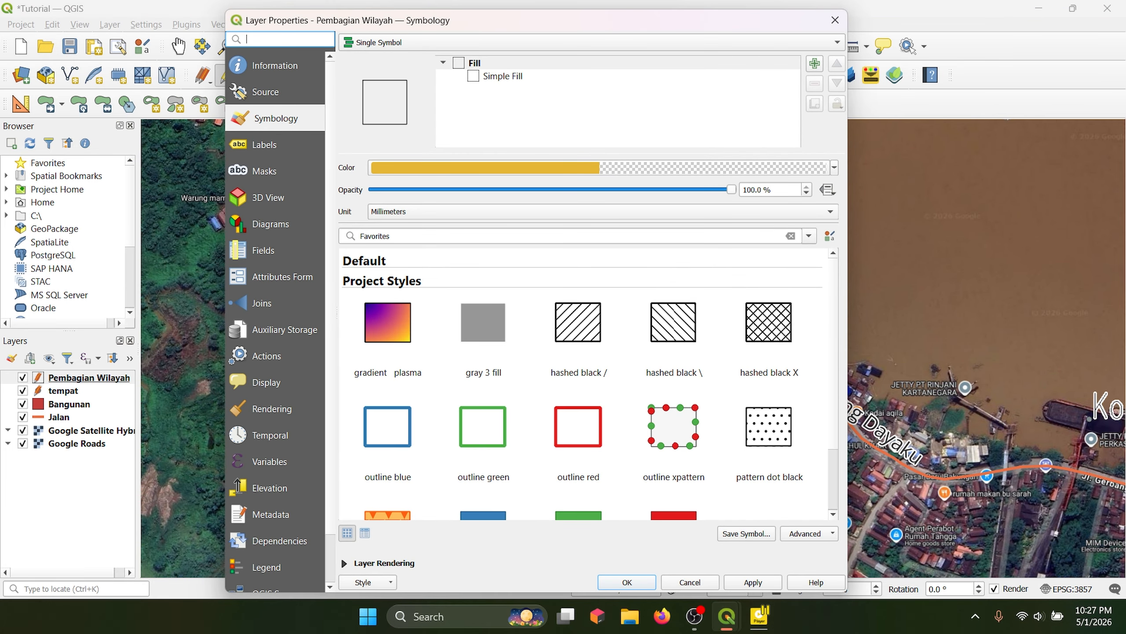
pyautogui.click(578, 428)
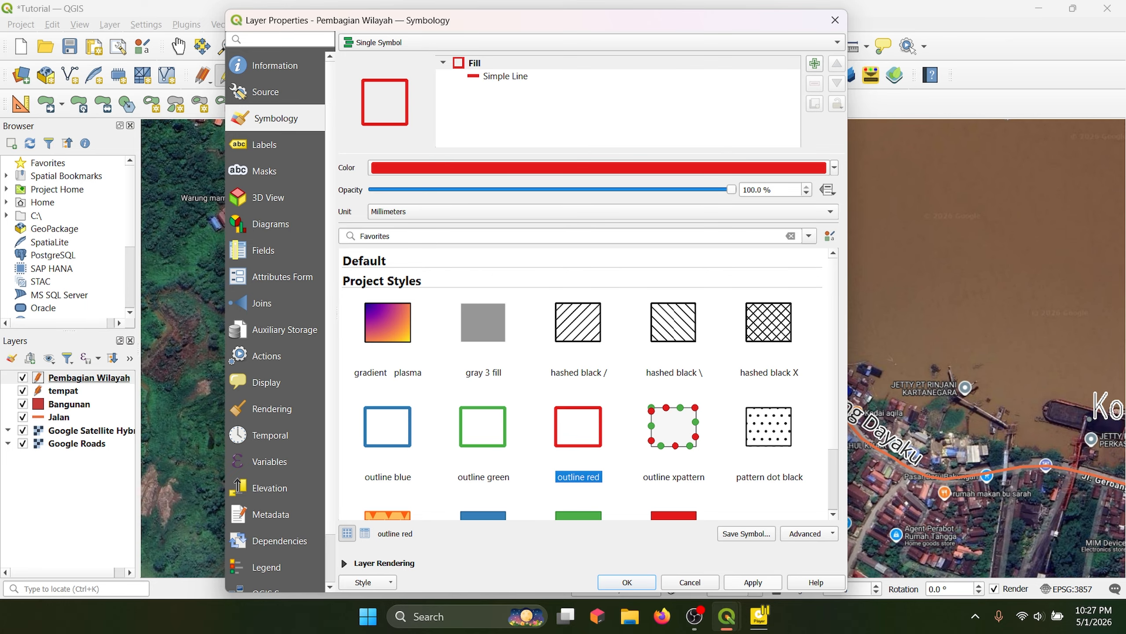
pyautogui.click(753, 582)
pyautogui.click(627, 582)
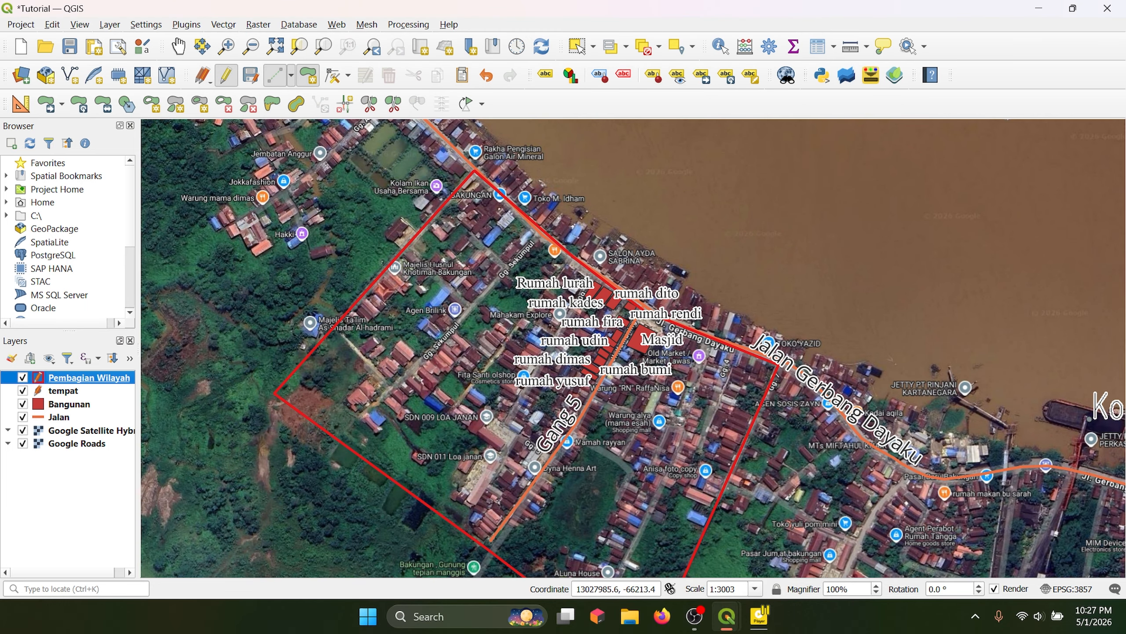
# - Activate the Split Features tool for dividing the desa maju polygon in Pembagian Wilayah
pyautogui.moveTo(663, 572); pyautogui.dragTo(686, 606)
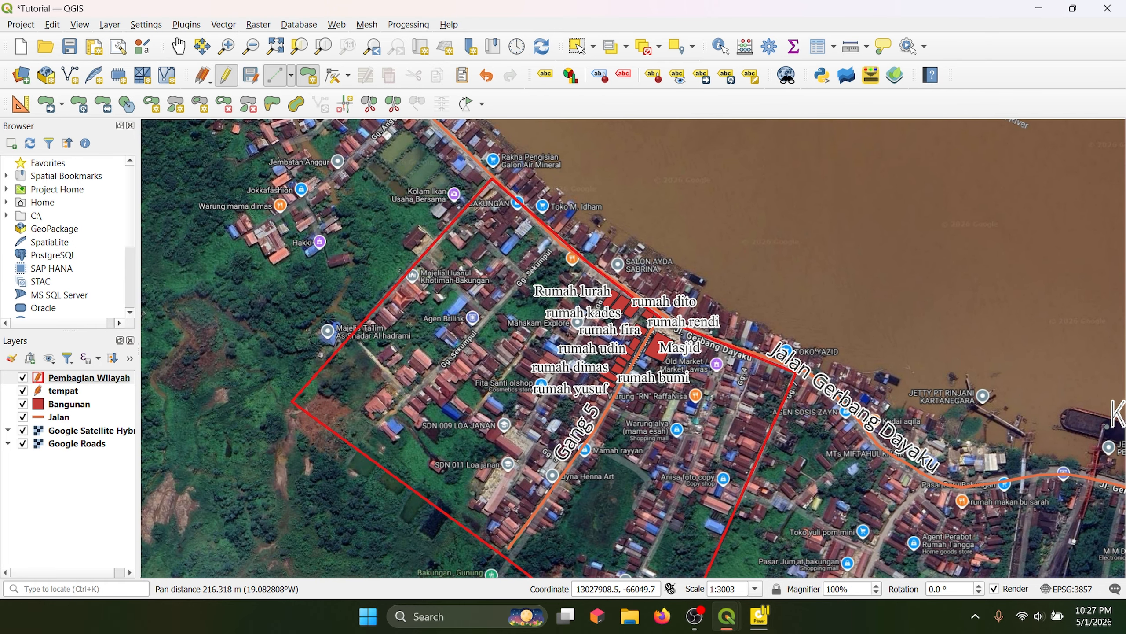
pyautogui.moveTo(401, 373); pyautogui.dragTo(134, 113)
pyautogui.scroll(1, 475, 390)
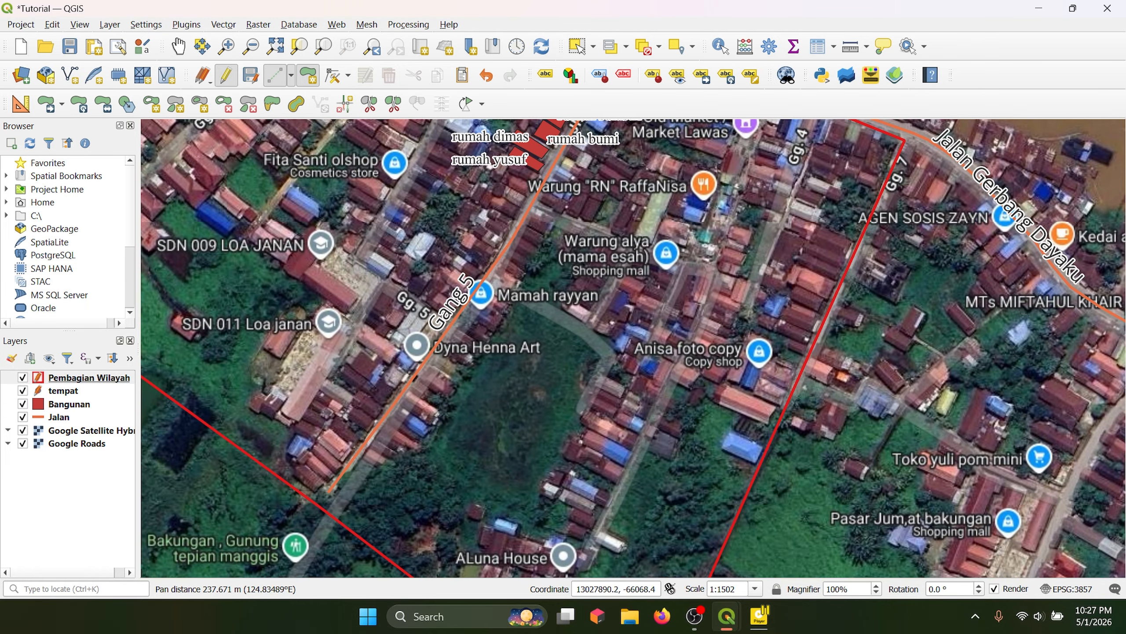
pyautogui.moveTo(656, 249); pyautogui.dragTo(575, 434)
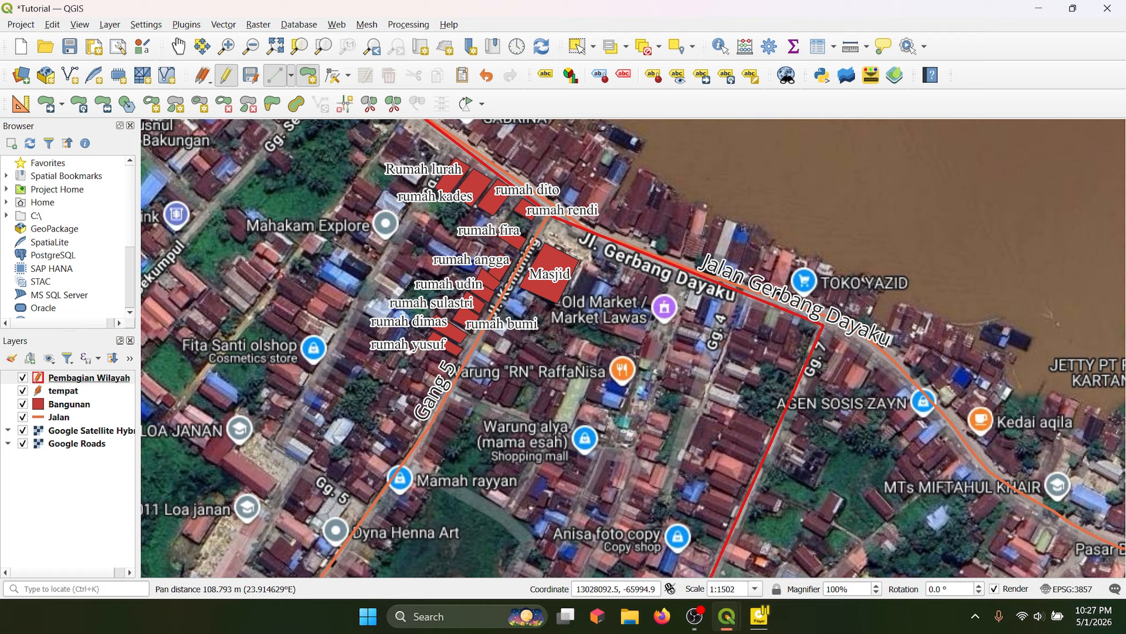
pyautogui.moveTo(550, 311); pyautogui.dragTo(719, 402)
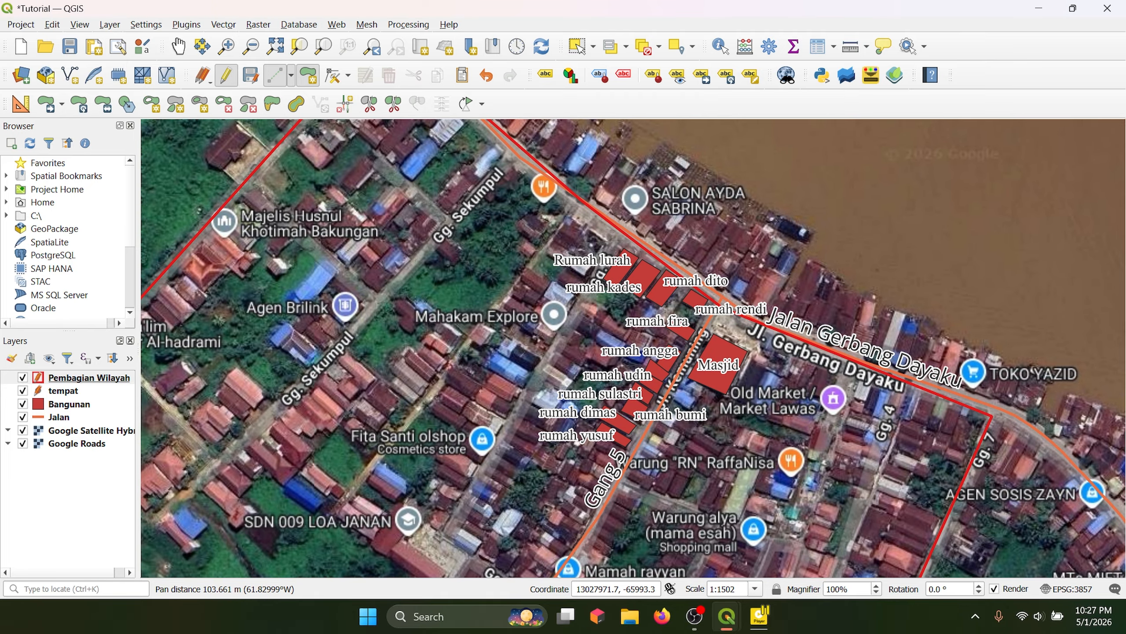
pyautogui.moveTo(550, 311); pyautogui.dragTo(688, 373)
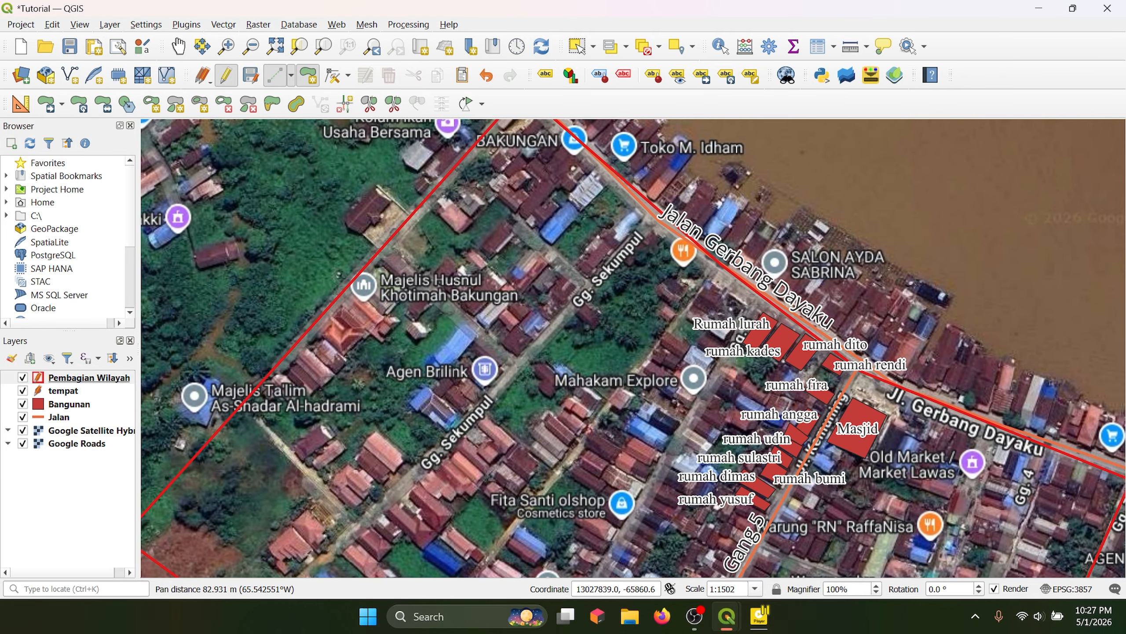
pyautogui.moveTo(554, 232); pyautogui.dragTo(548, 236)
pyautogui.moveTo(616, 350); pyautogui.dragTo(563, 235)
pyautogui.scroll(1, 548, 273)
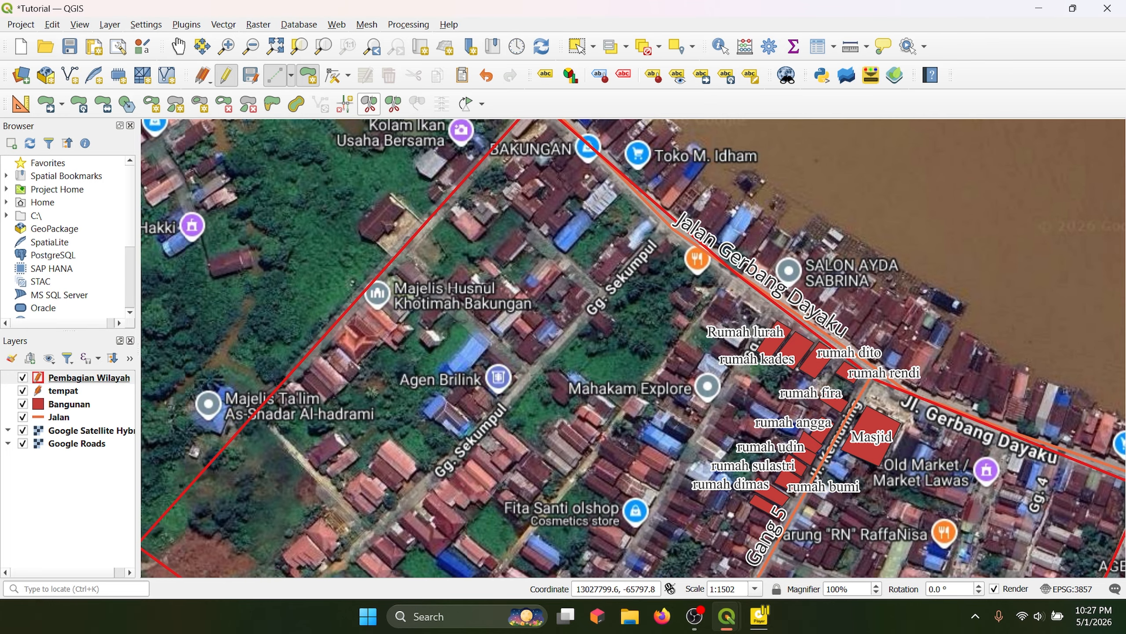
pyautogui.click(369, 103)
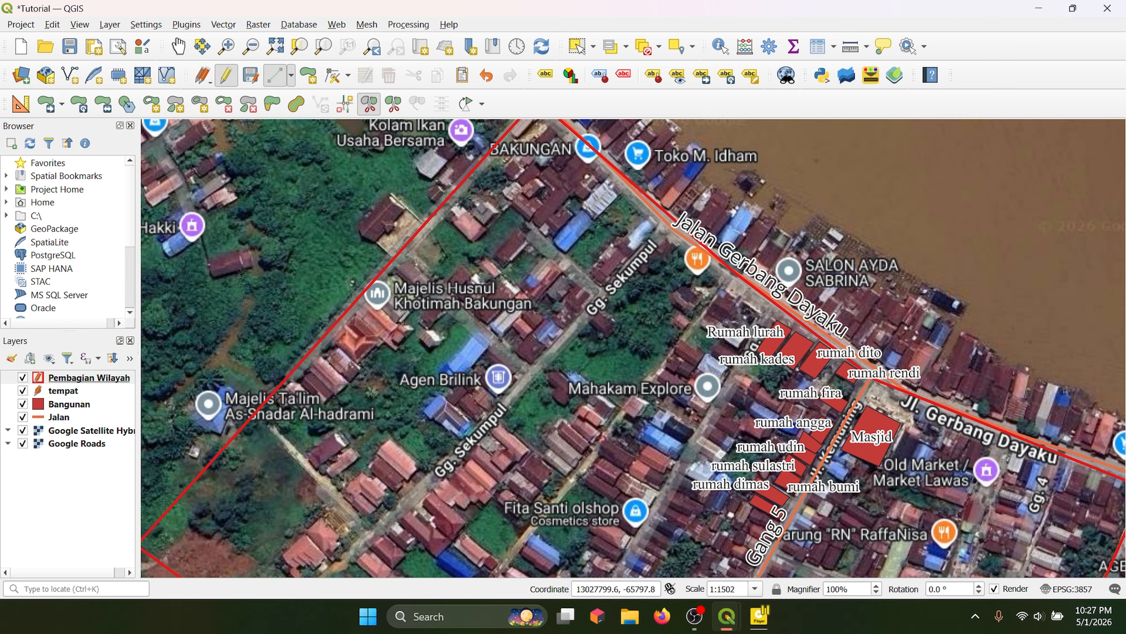
# - Turn the Advanced Digitizing toolbar off and back on
pyautogui.rightClick(520, 104)
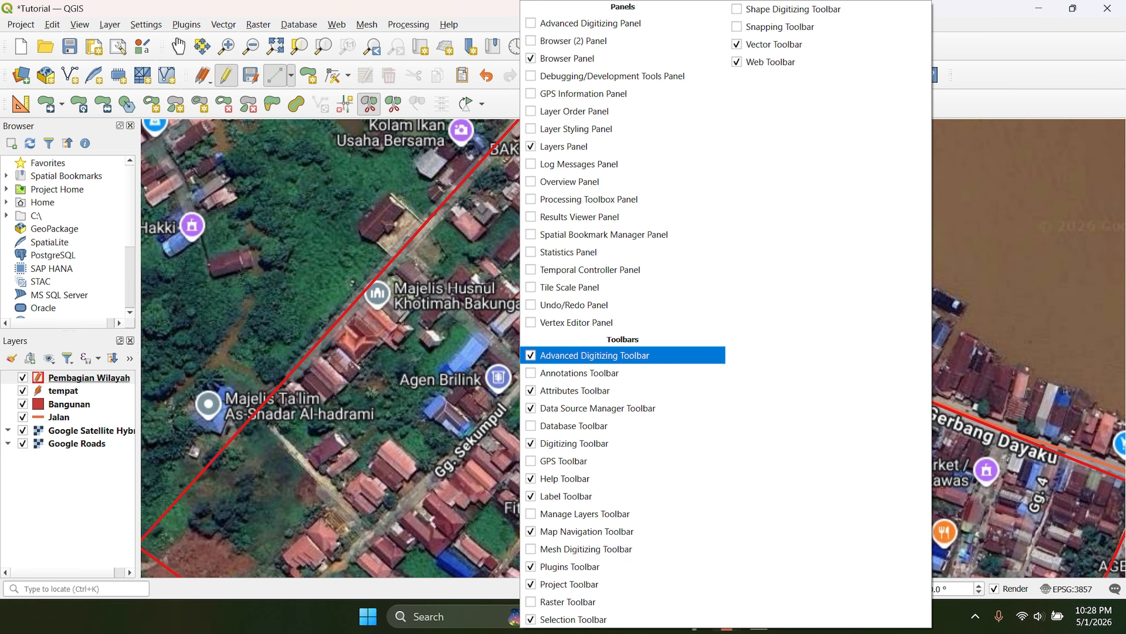
pyautogui.click(595, 355)
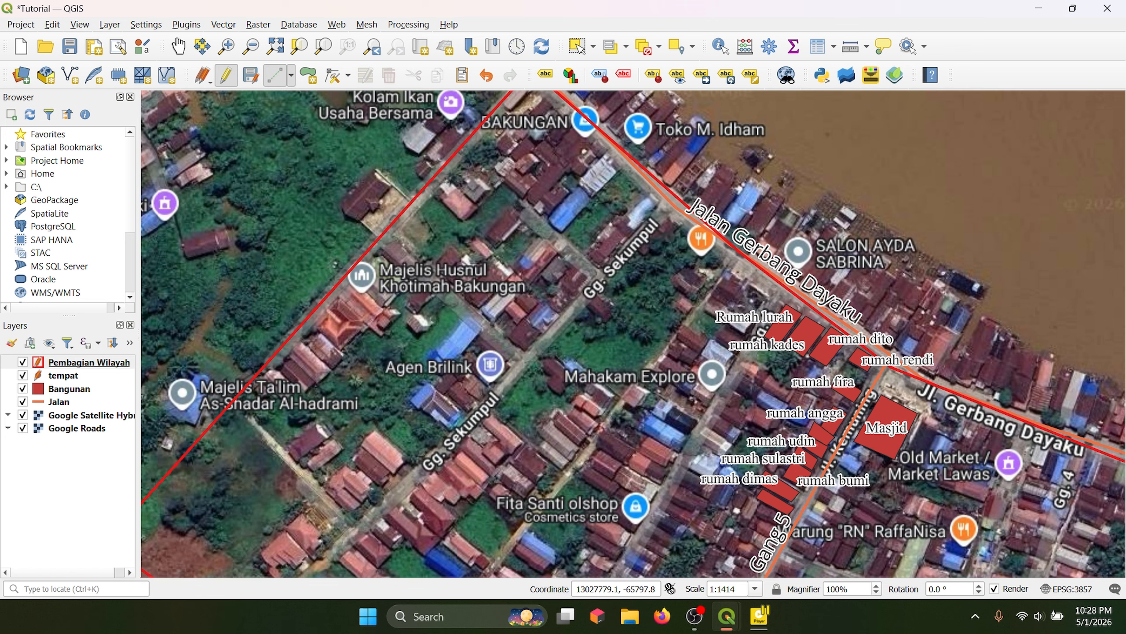
pyautogui.rightClick(505, 26)
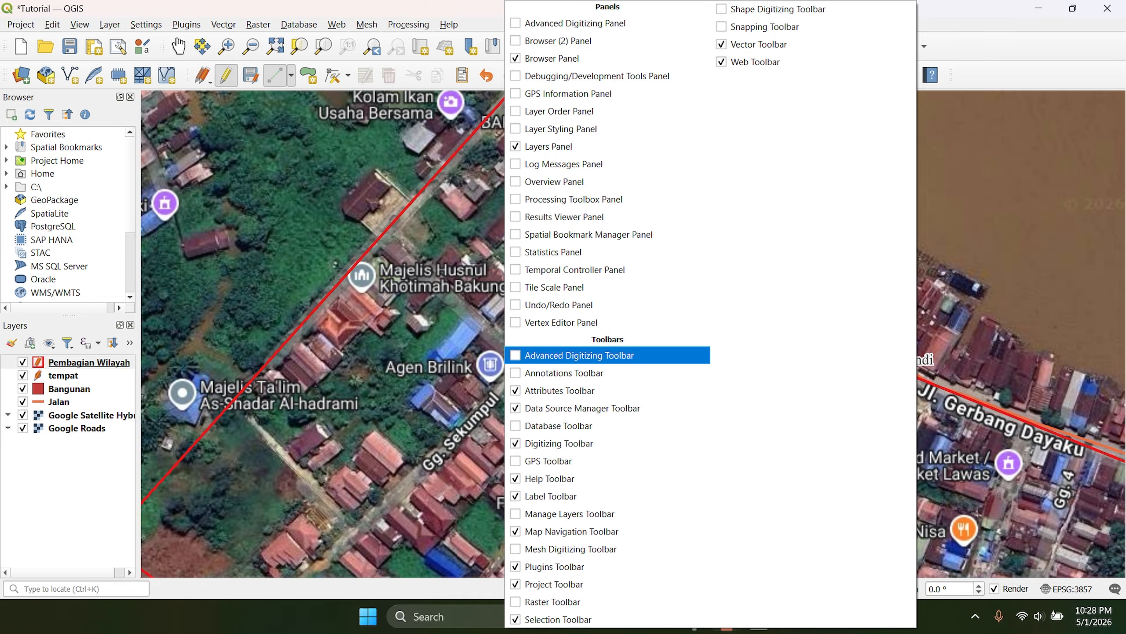
pyautogui.click(594, 355)
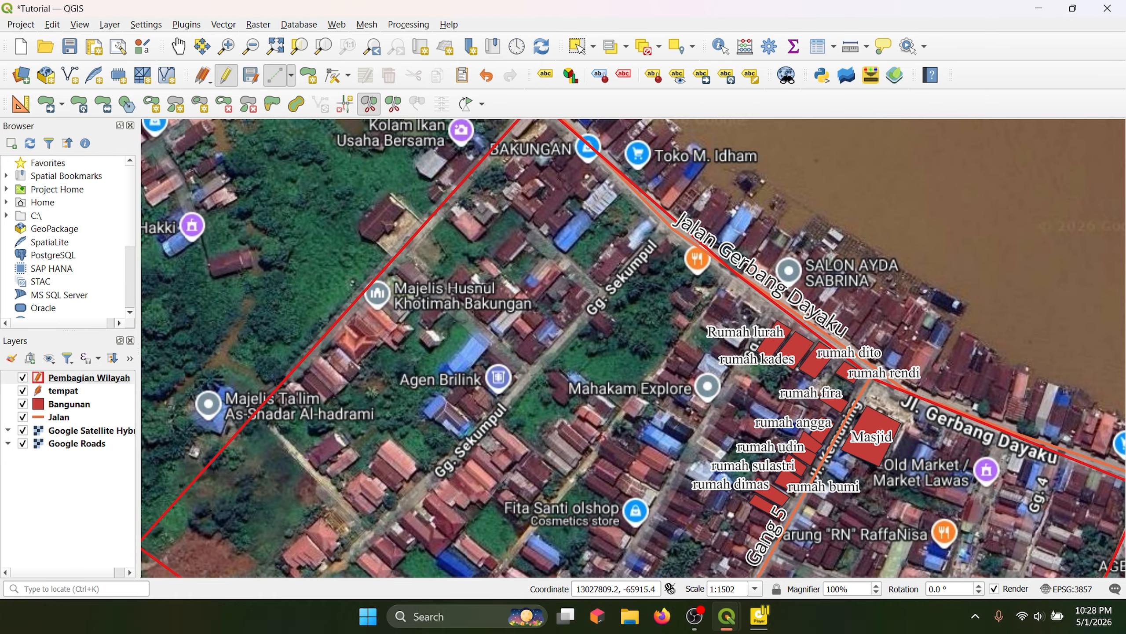
# - Split the village polygon from its western edge near Majelis Ta'lim As-Shadar Al-hadrami, then along Gg. Sekumpul up to Jalan Gerbang Dayaku
pyautogui.moveTo(352, 282); pyautogui.dragTo(599, 269)
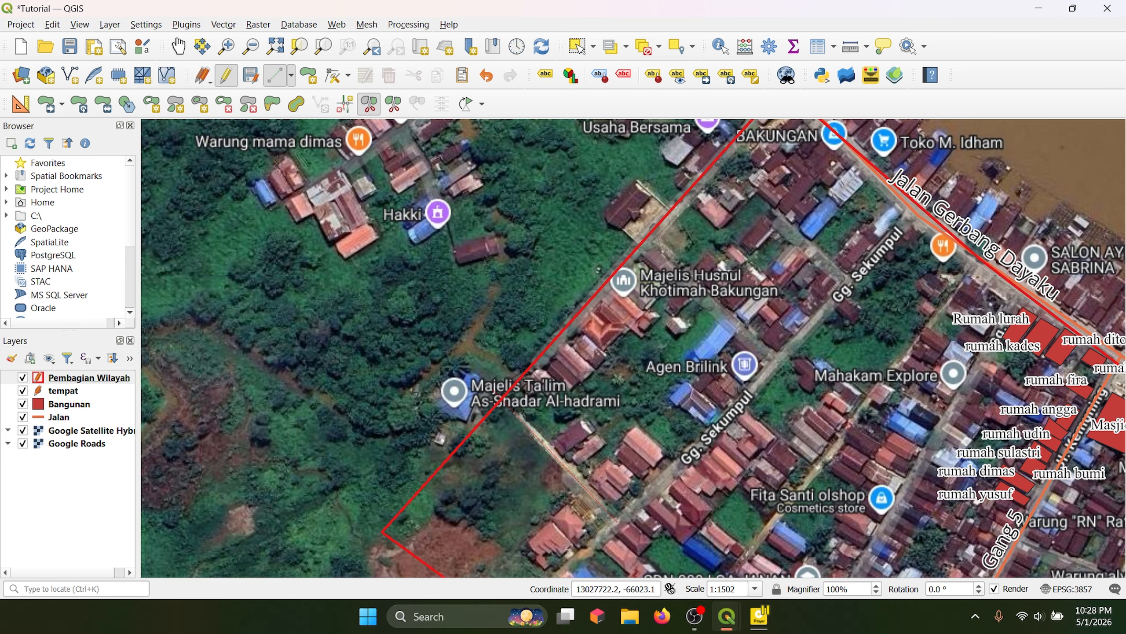
pyautogui.click(618, 522)
pyautogui.moveTo(774, 371); pyautogui.dragTo(643, 506)
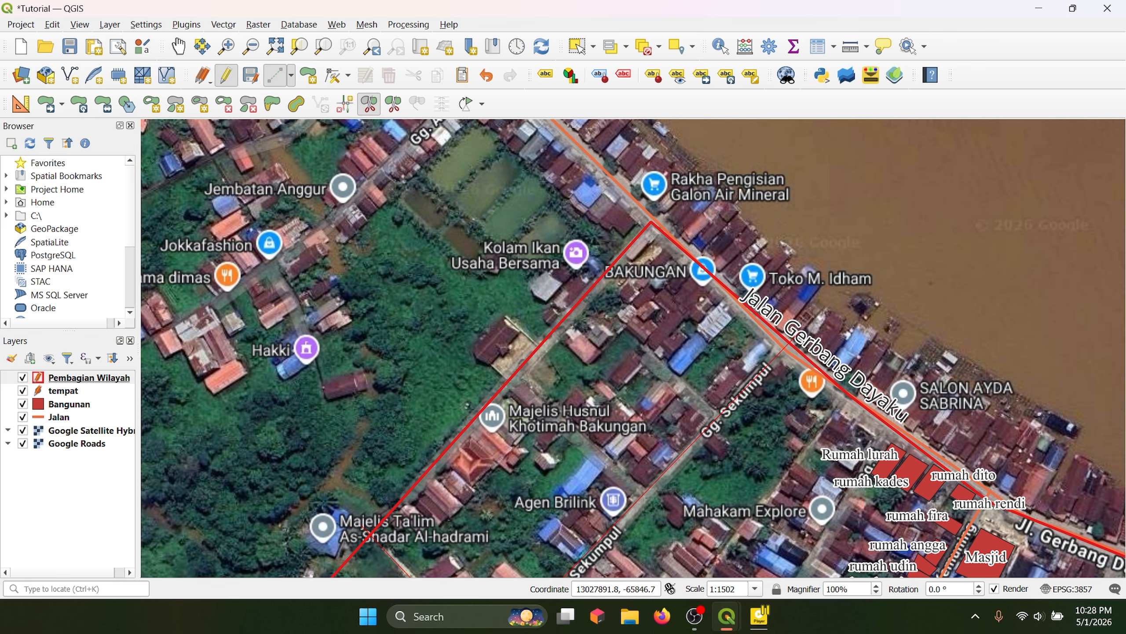
pyautogui.rightClick(793, 339)
pyautogui.moveTo(793, 339); pyautogui.dragTo(723, 7)
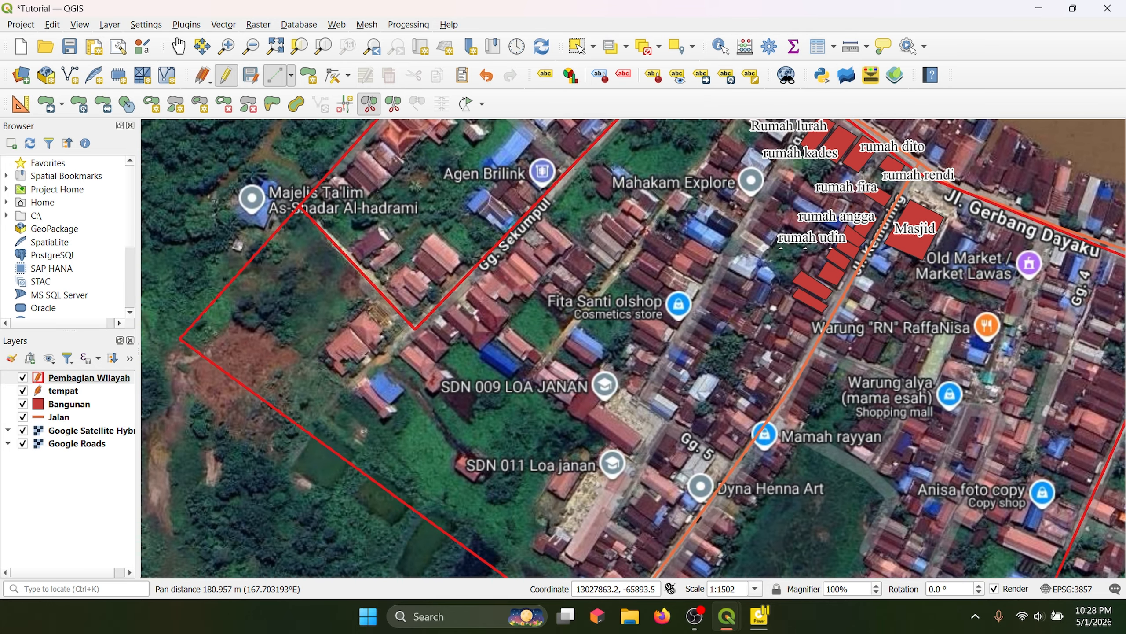
# - Split the remaining large polygon along Gang 5, from Jalan Gerbang Dayaku down across its southwestern boundary
pyautogui.moveTo(1011, 148); pyautogui.dragTo(876, 317)
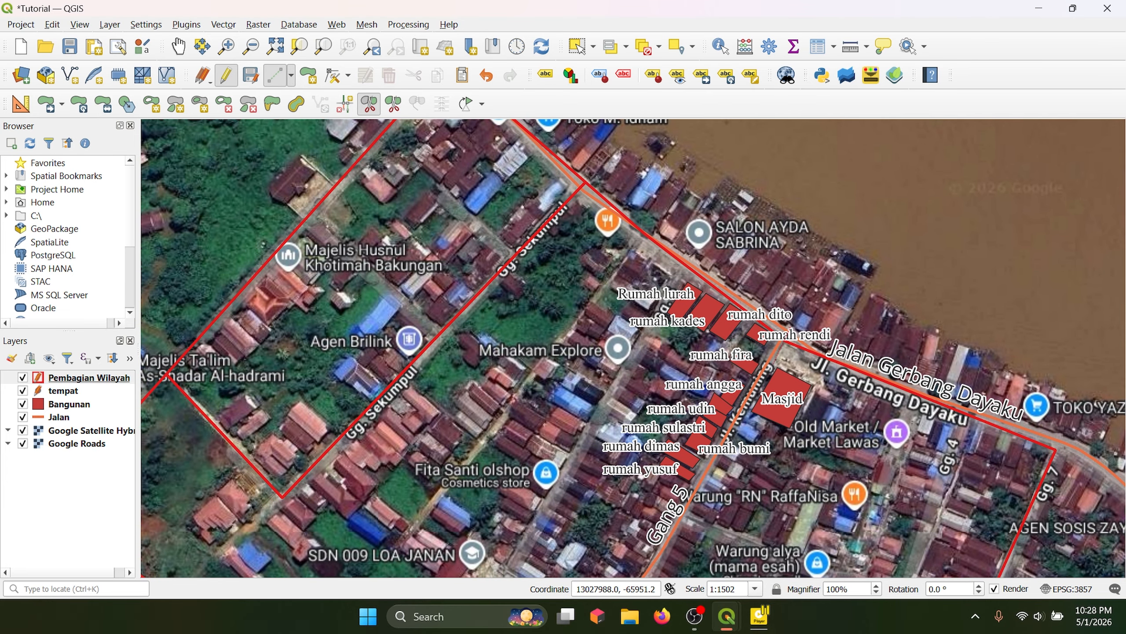
pyautogui.moveTo(710, 444); pyautogui.dragTo(879, 169)
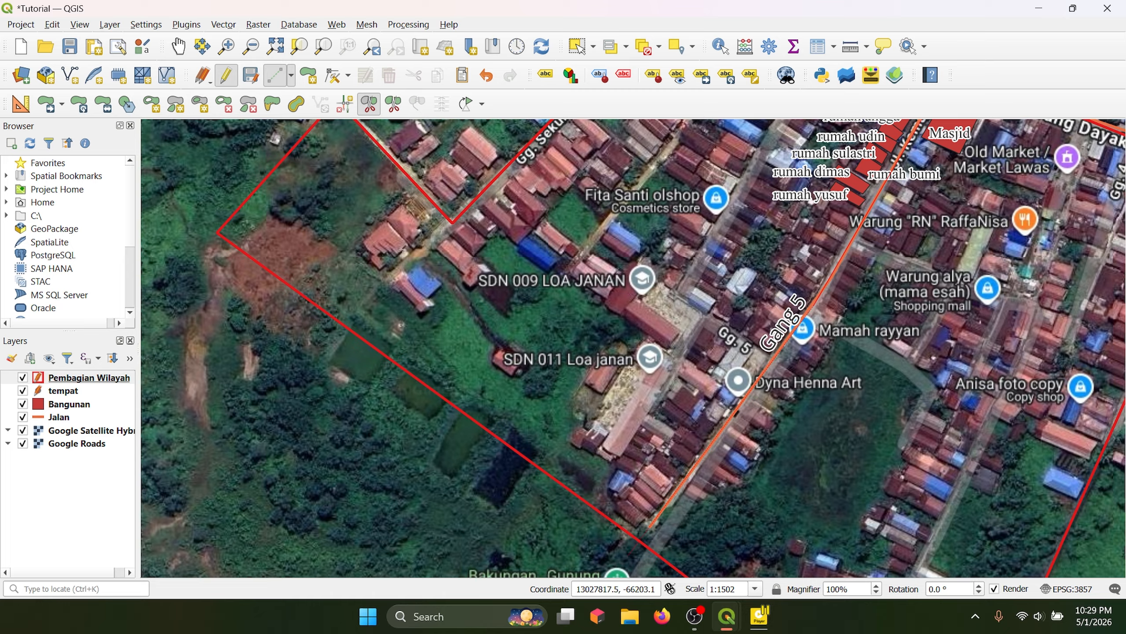
pyautogui.click(628, 555)
pyautogui.rightClick(630, 553)
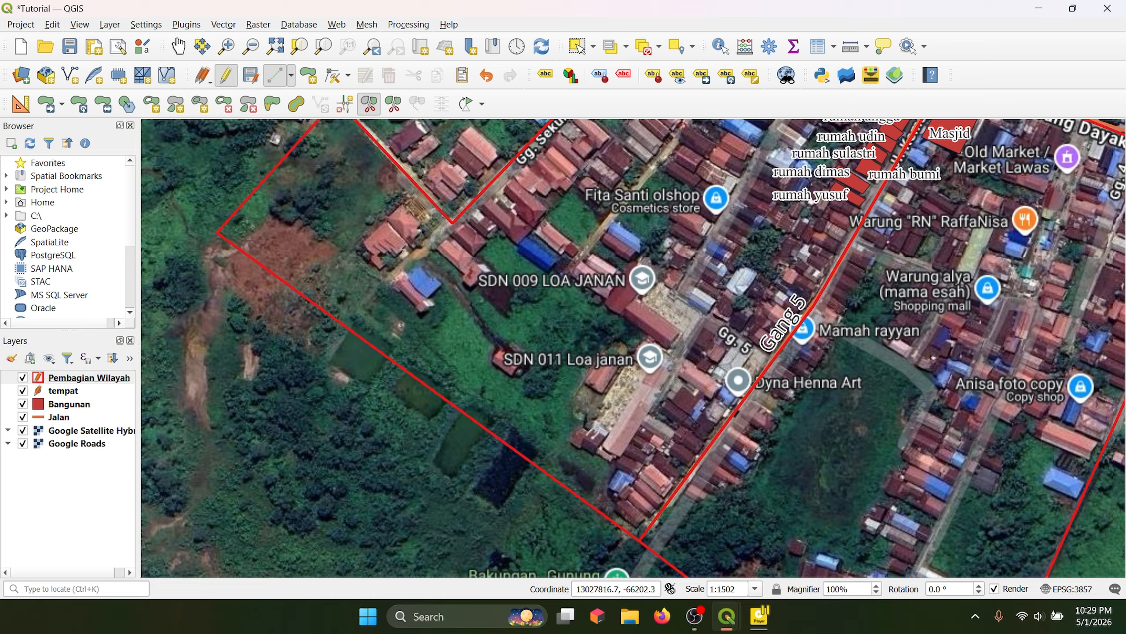
pyautogui.moveTo(781, 466); pyautogui.dragTo(557, 365)
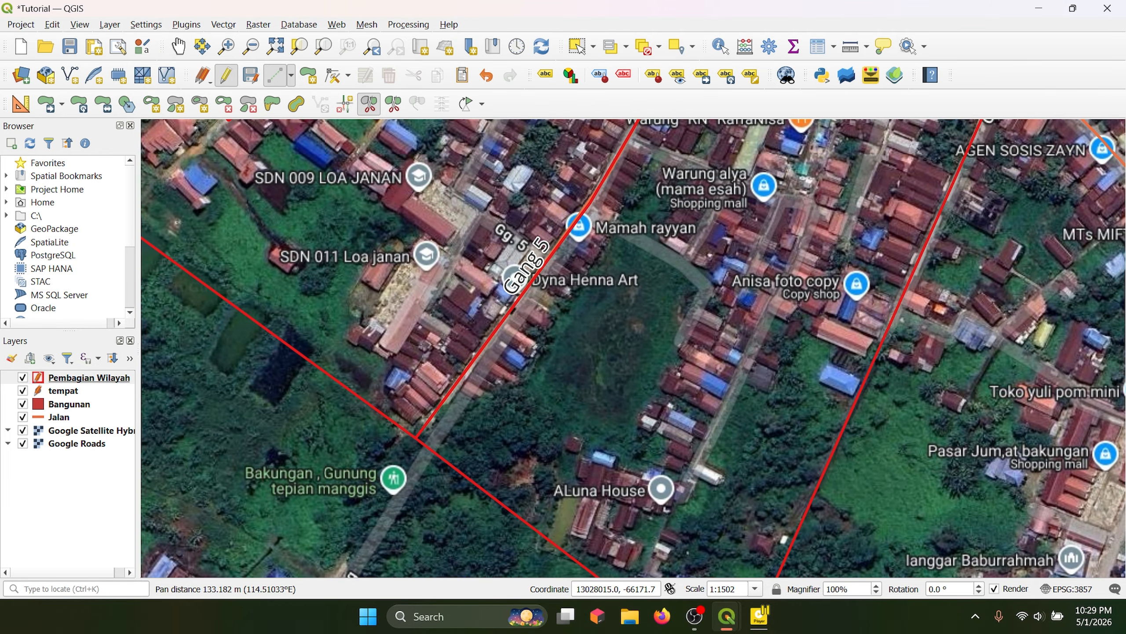
pyautogui.moveTo(737, 440); pyautogui.dragTo(611, 425)
pyautogui.moveTo(595, 289); pyautogui.dragTo(611, 421)
pyautogui.moveTo(524, 421); pyautogui.dragTo(511, 343)
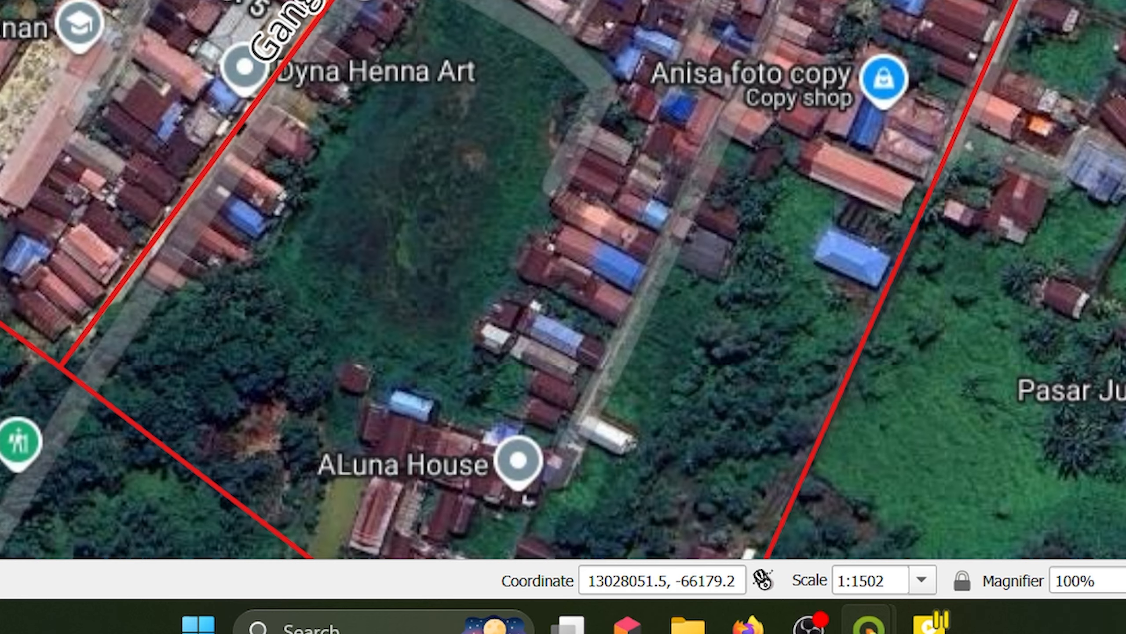
pyautogui.click(855, 316)
pyautogui.click(483, 132)
pyautogui.click(262, 437)
pyautogui.press('Escape')
pyautogui.moveTo(741, 501); pyautogui.dragTo(691, 632)
pyautogui.moveTo(842, 177); pyautogui.dragTo(687, 424)
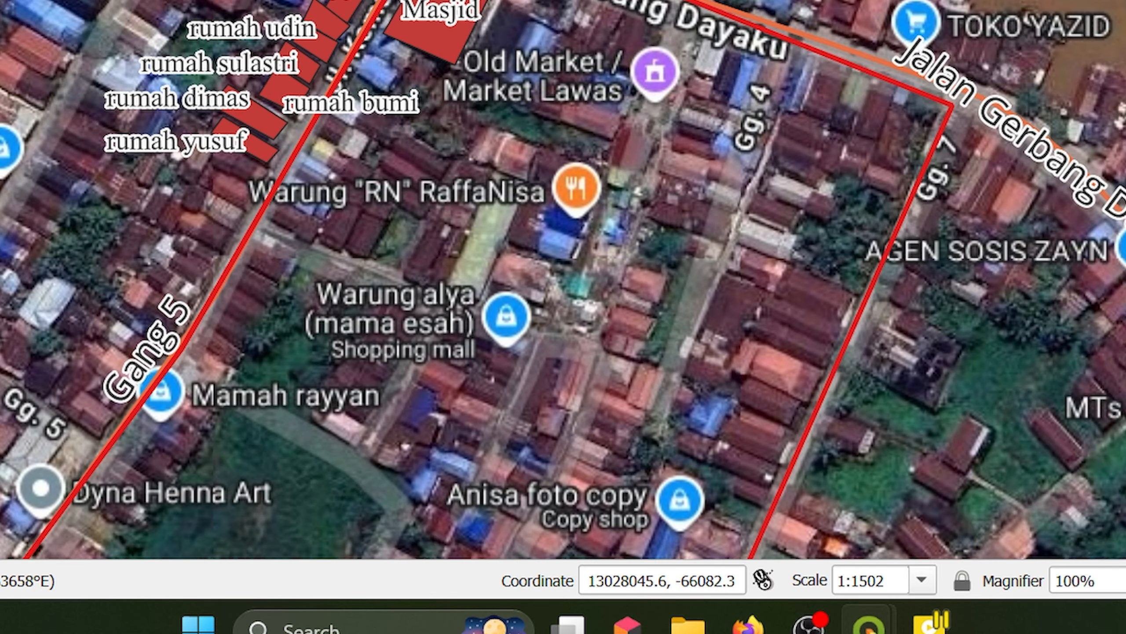
pyautogui.moveTo(726, 279); pyautogui.dragTo(652, 306)
pyautogui.scroll(1, 641, 252)
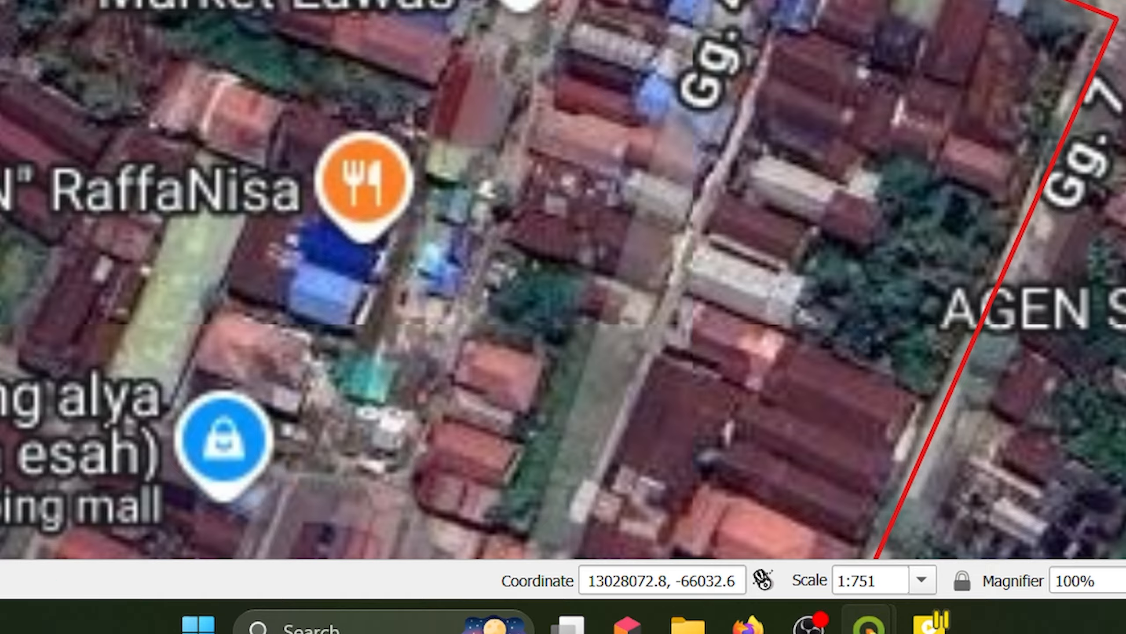
pyautogui.moveTo(644, 262); pyautogui.dragTo(1072, 0)
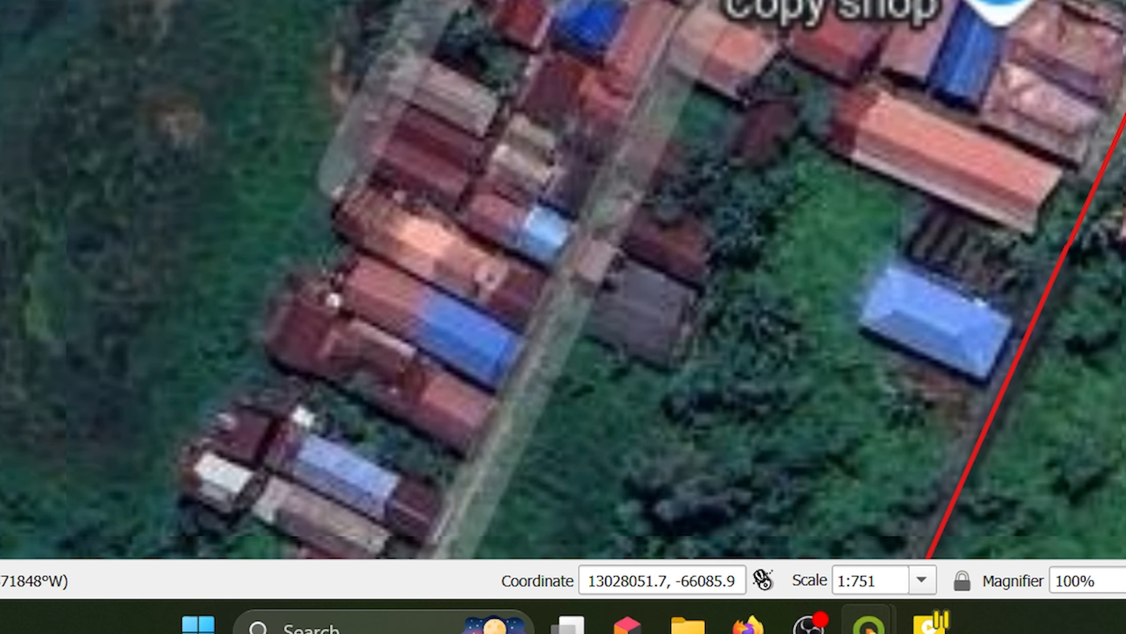
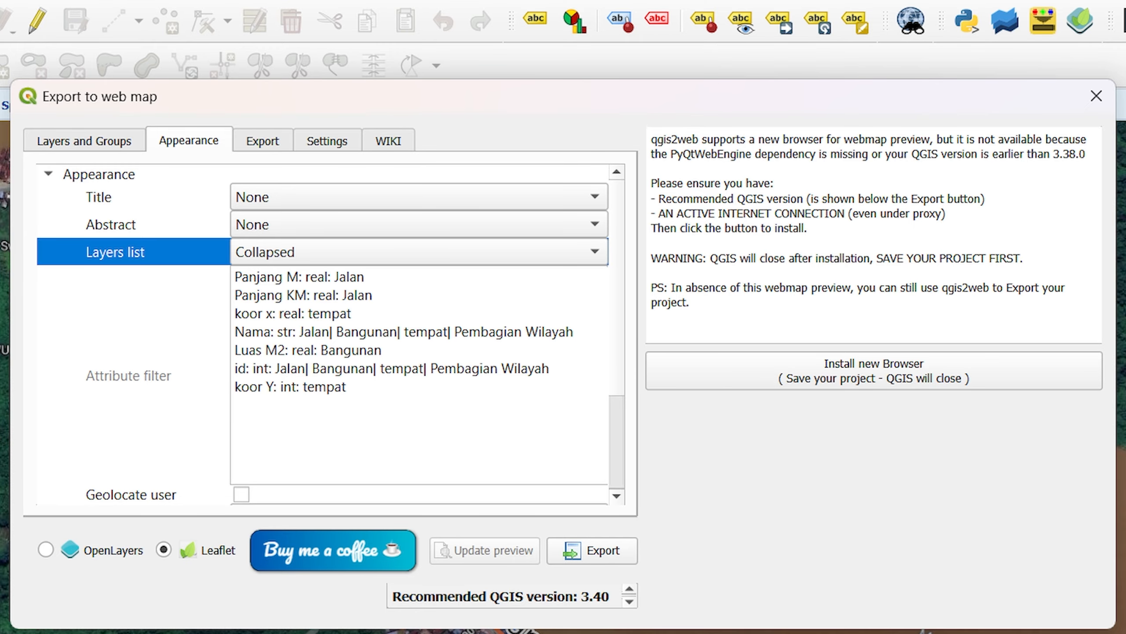
# - Review the appearance, layer and data export settings for the web map
pyautogui.scroll(-2, 331, 333)
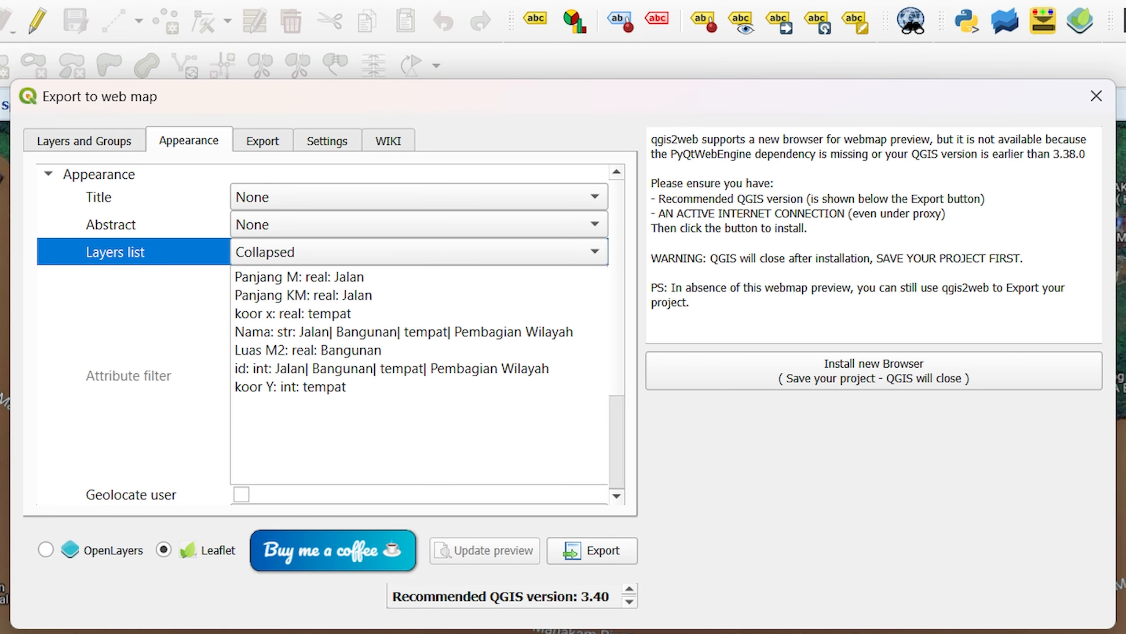
pyautogui.click(262, 141)
pyautogui.click(188, 140)
pyautogui.click(84, 141)
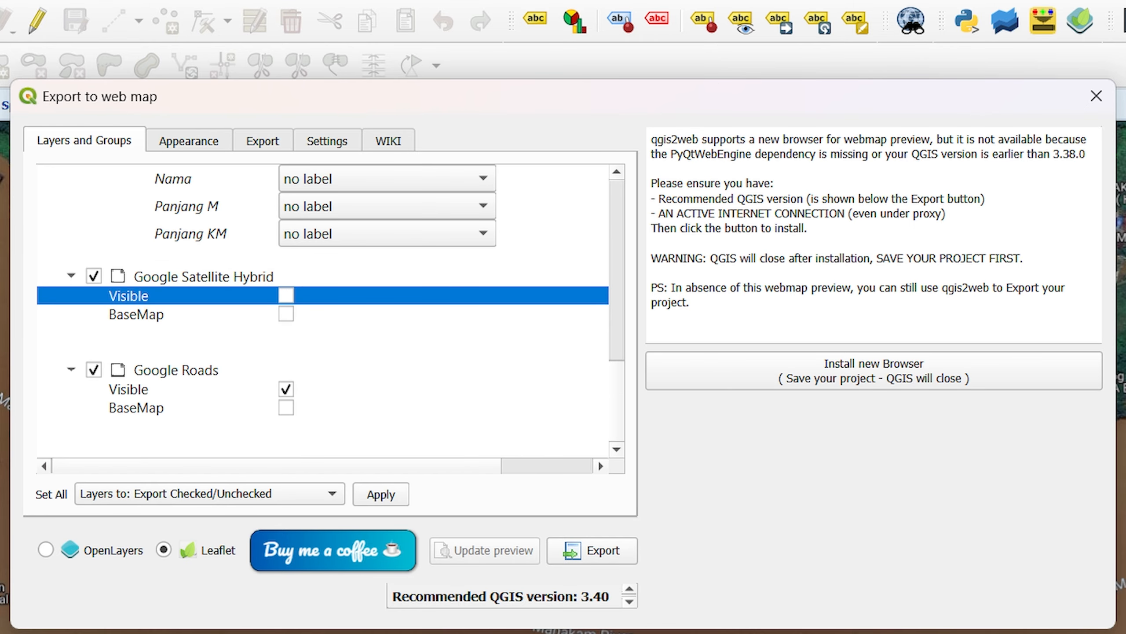
pyautogui.click(189, 141)
pyautogui.click(263, 141)
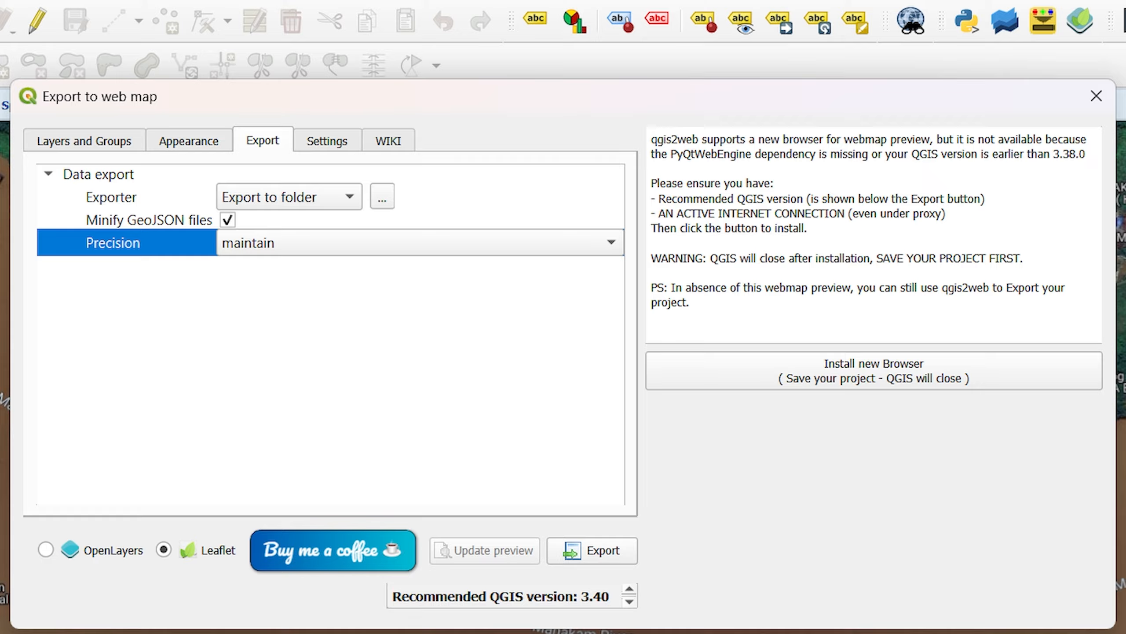
# - Set the web map's export folder to the Tutorial folder in Documents
pyautogui.click(382, 196)
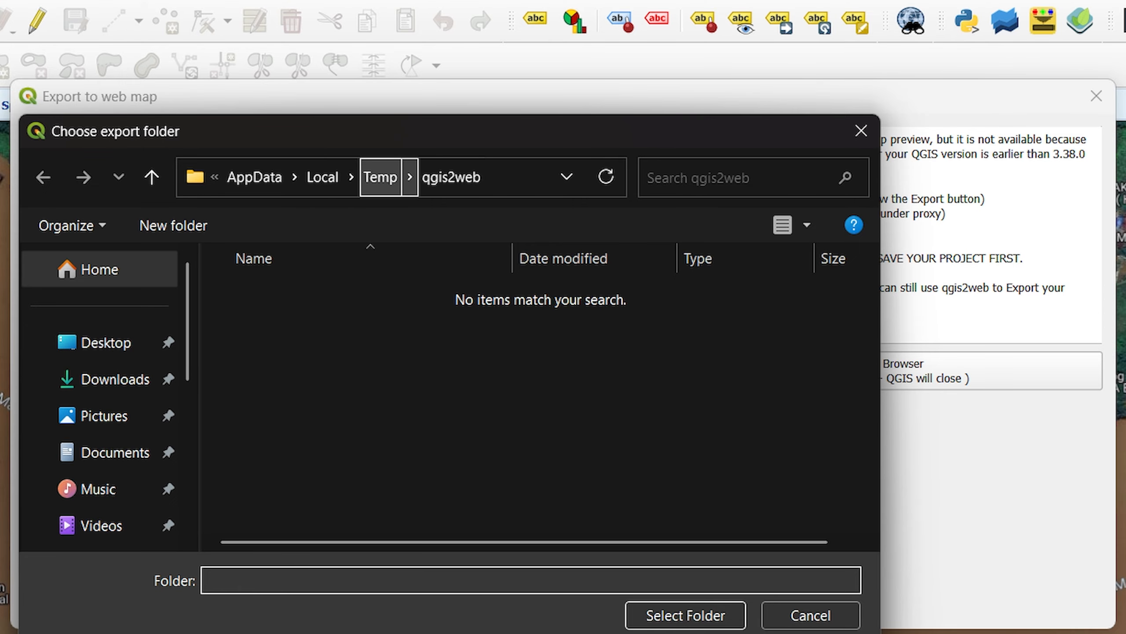
pyautogui.scroll(-2, 102, 410)
pyautogui.click(102, 335)
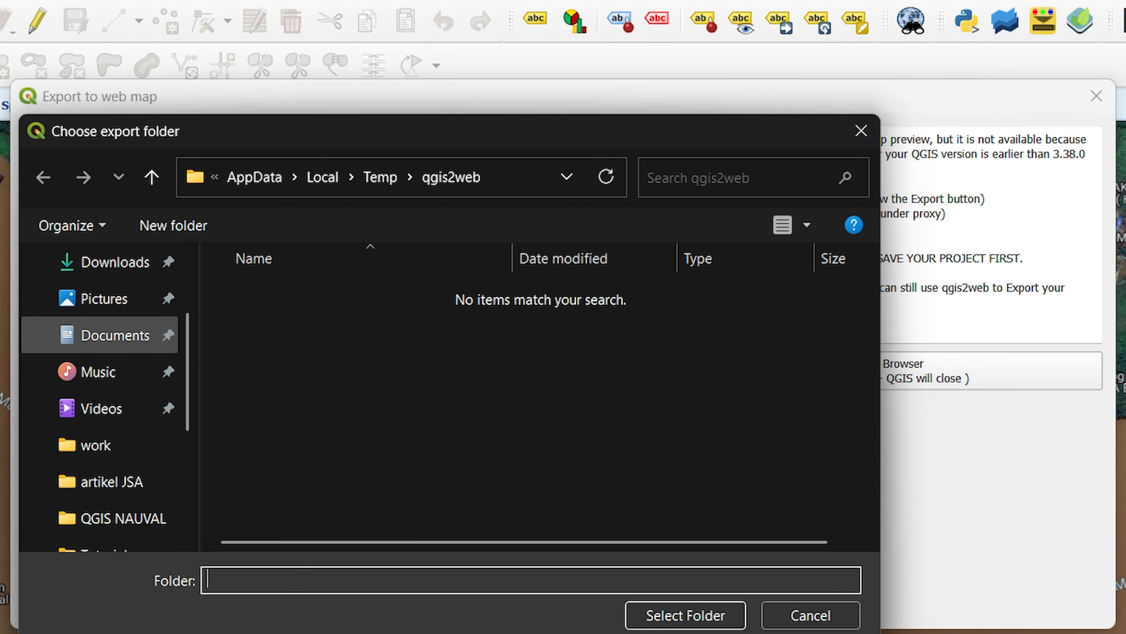
pyautogui.scroll(-1, 443, 383)
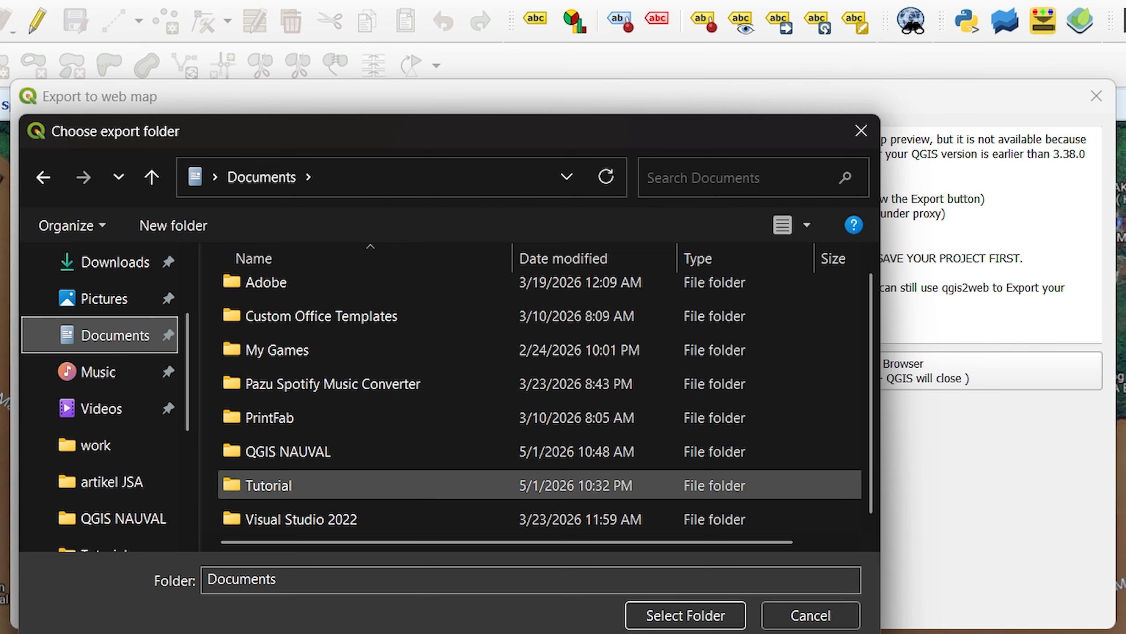
pyautogui.click(283, 484)
pyautogui.doubleClick(284, 485)
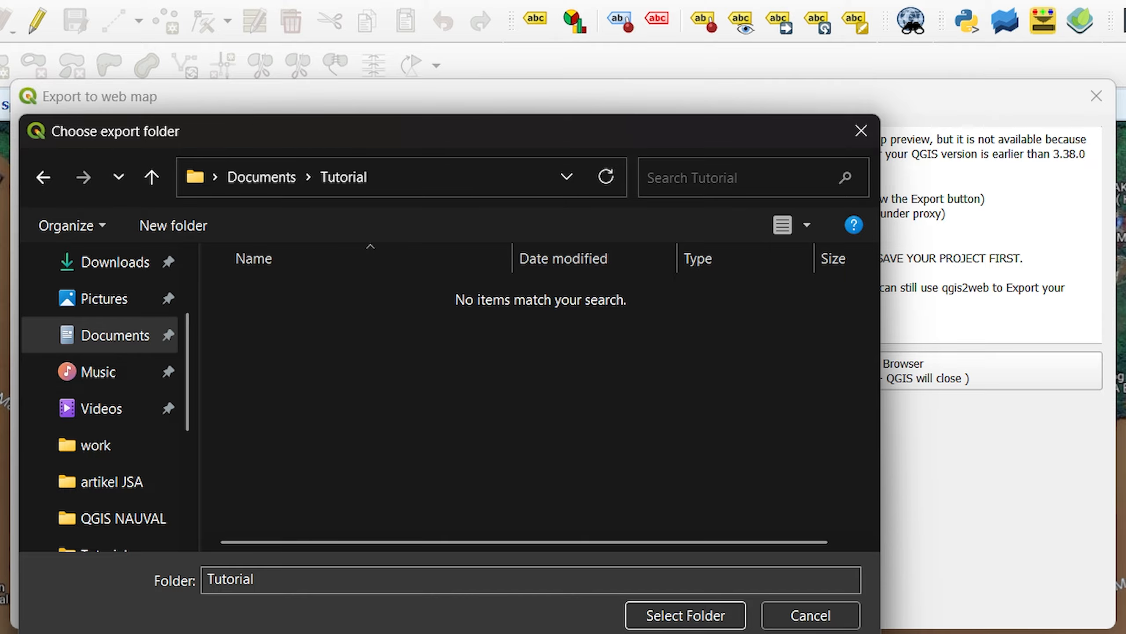
pyautogui.click(686, 615)
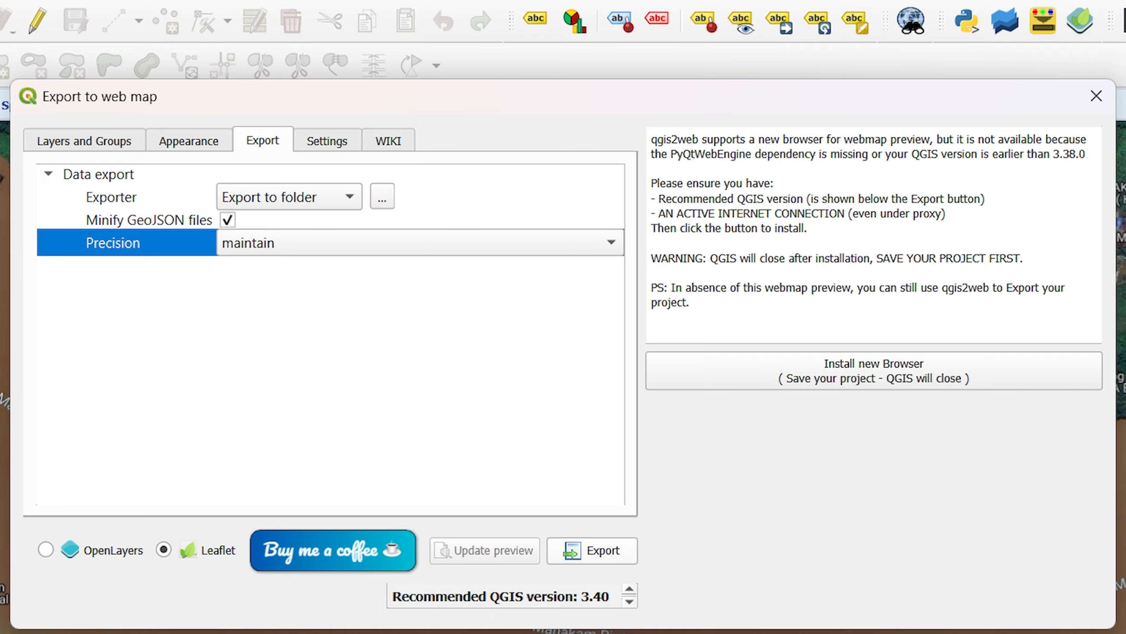
# - Export the Leaflet web map to the chosen folder and close the qgis2web export dialog
pyautogui.click(592, 550)
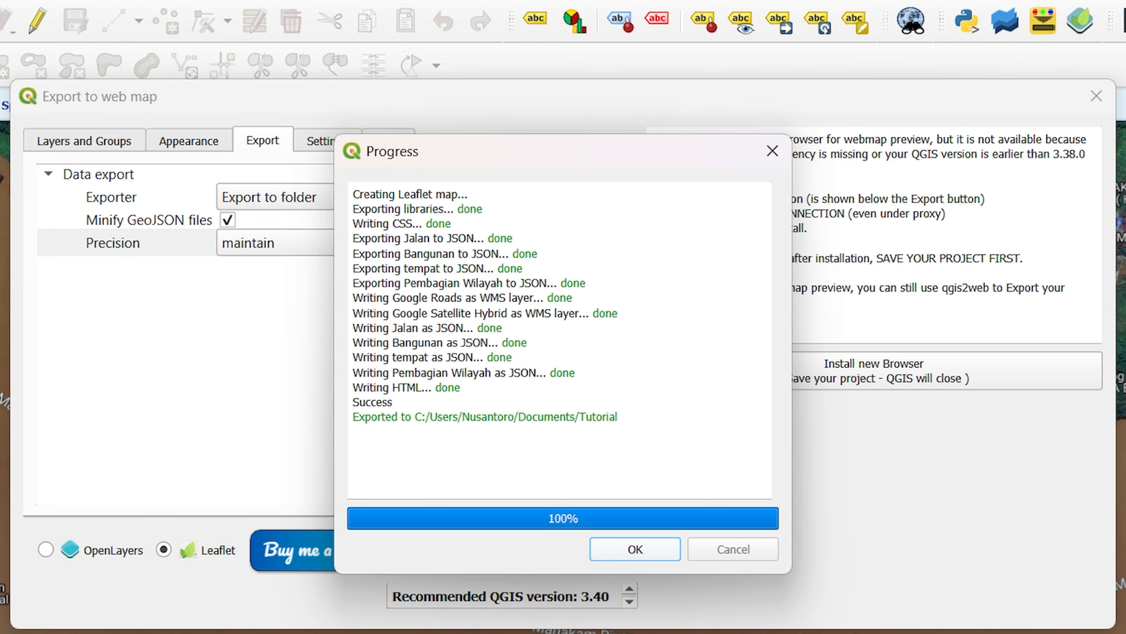
pyautogui.click(634, 549)
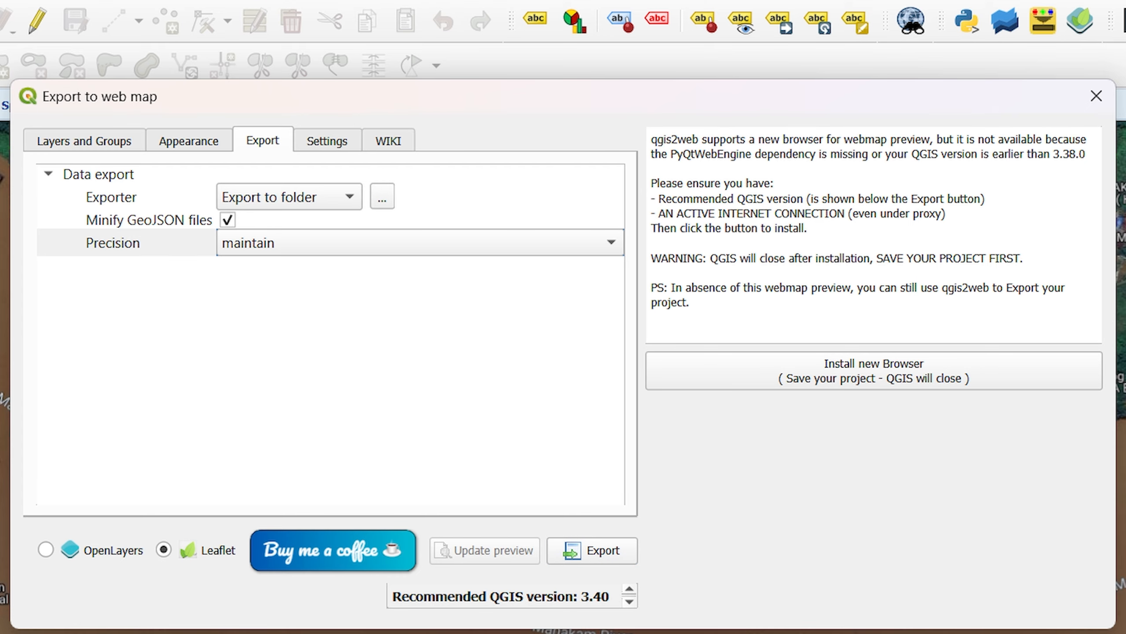
pyautogui.click(1097, 96)
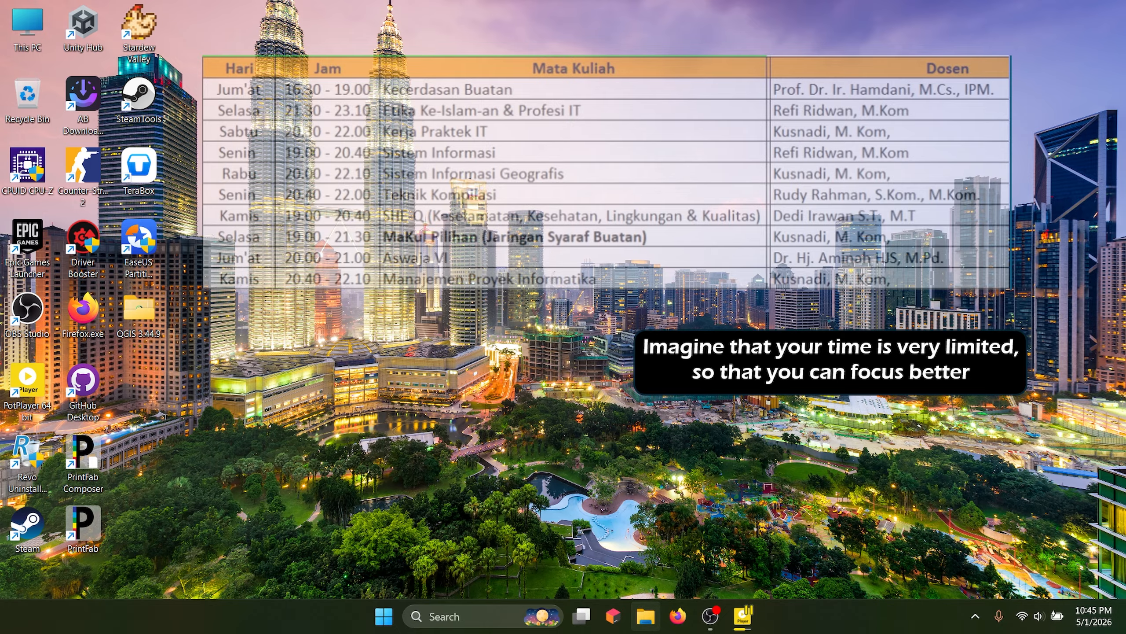
# - Switch to File Explorer and open the Tutorial folder in Documents to check its files
pyautogui.click(646, 617)
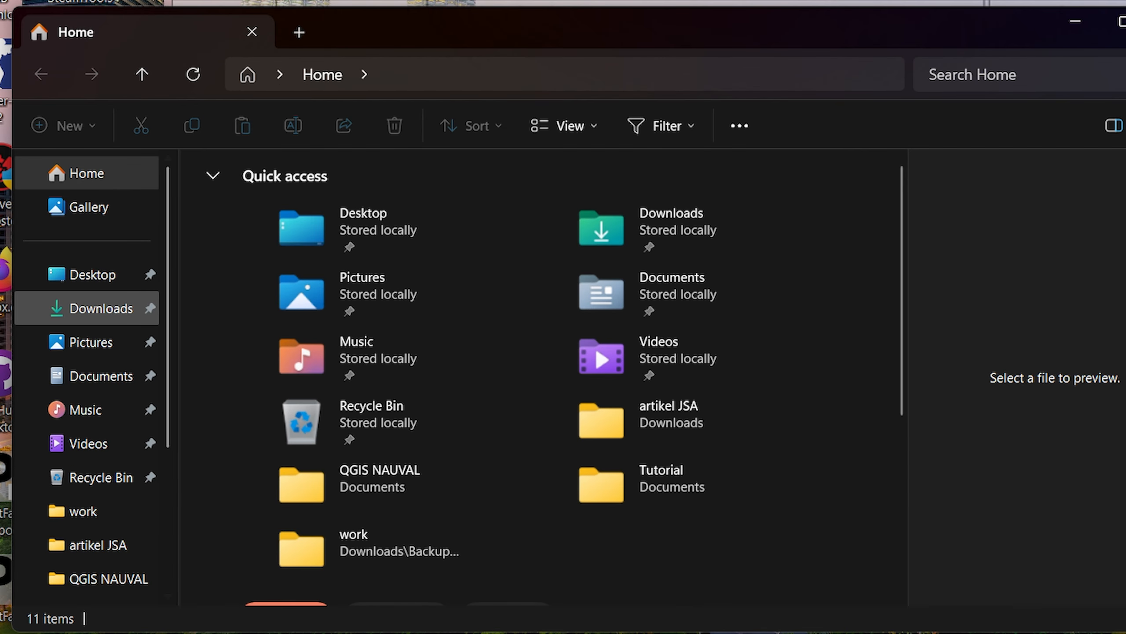
pyautogui.click(153, 334)
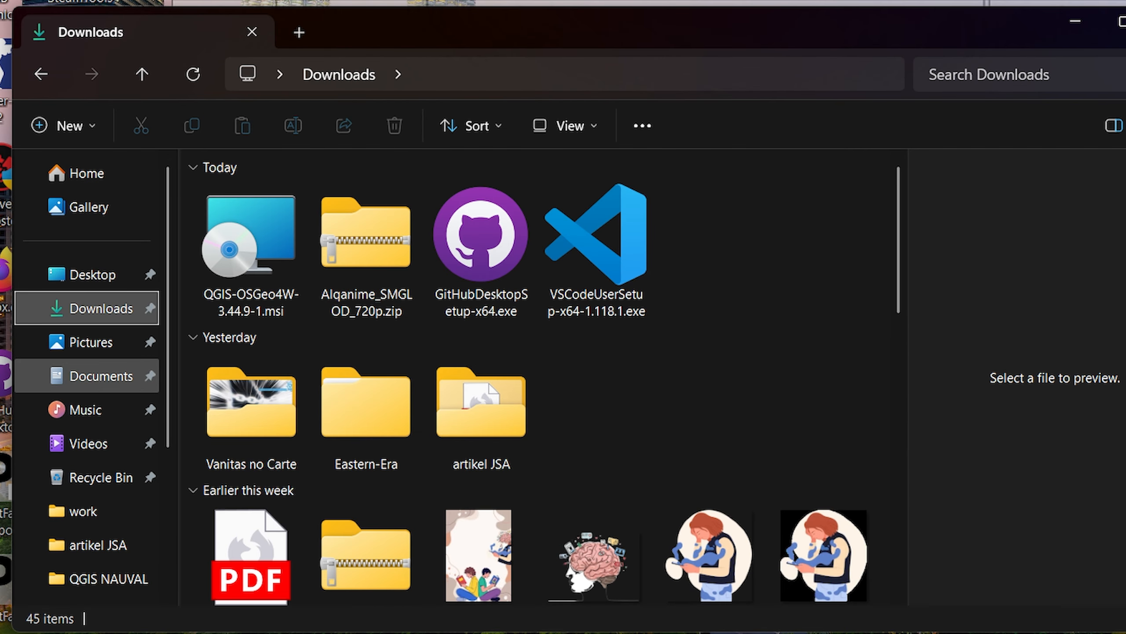
pyautogui.click(101, 376)
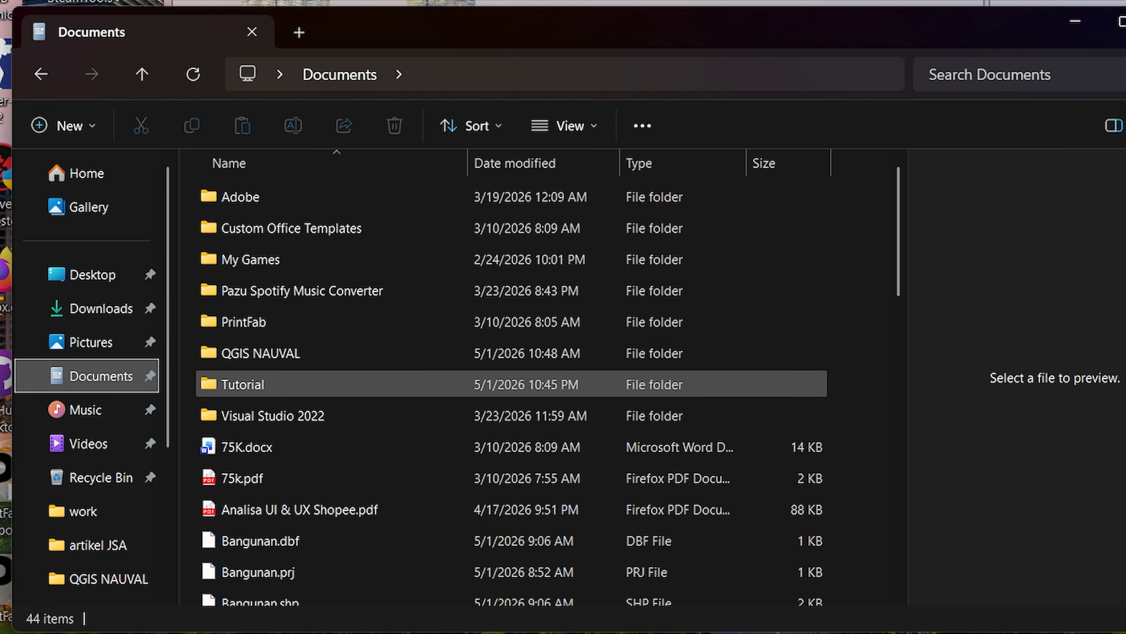
pyautogui.doubleClick(243, 384)
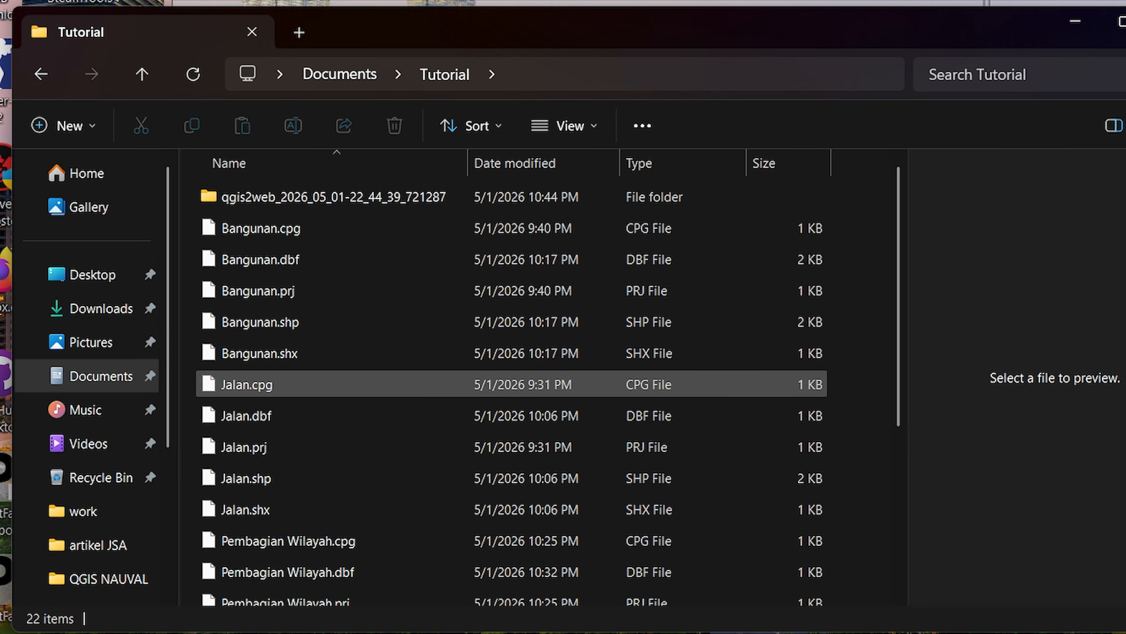
pyautogui.scroll(-3, 243, 384)
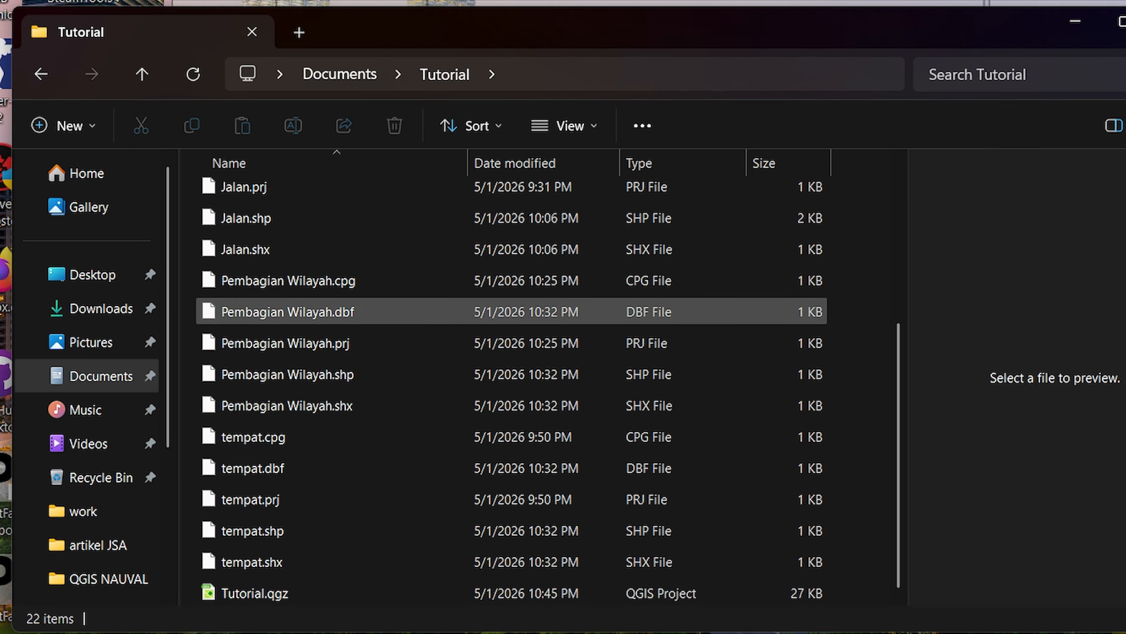
pyautogui.scroll(3, 243, 384)
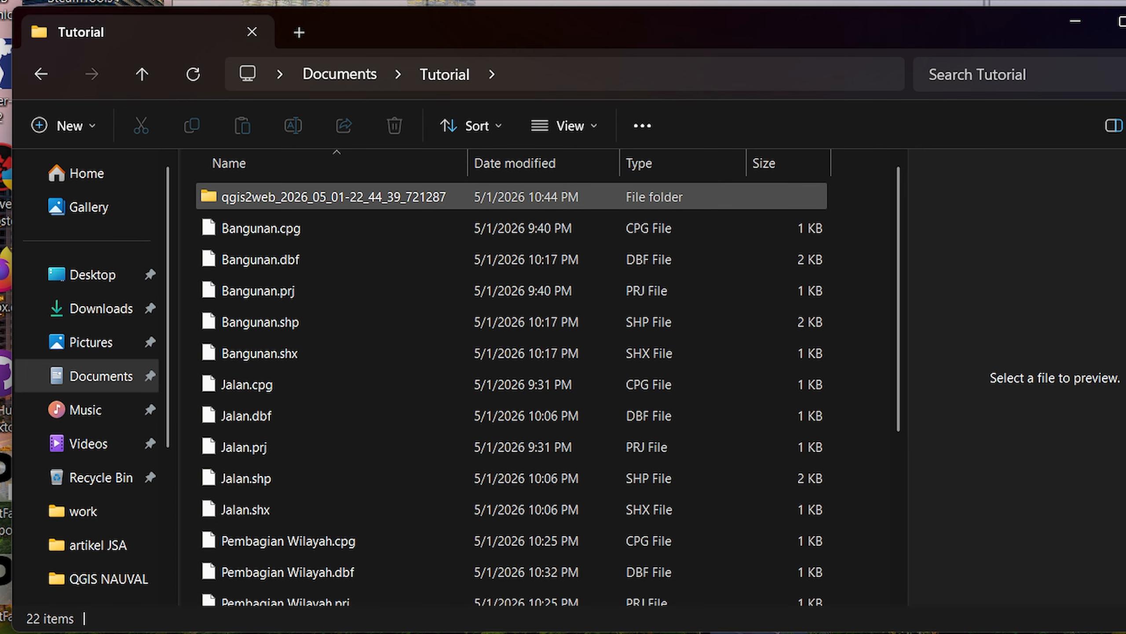
# - Open index.html from the exported qgis2web folder inside Tutorial in Firefox
pyautogui.click(398, 198)
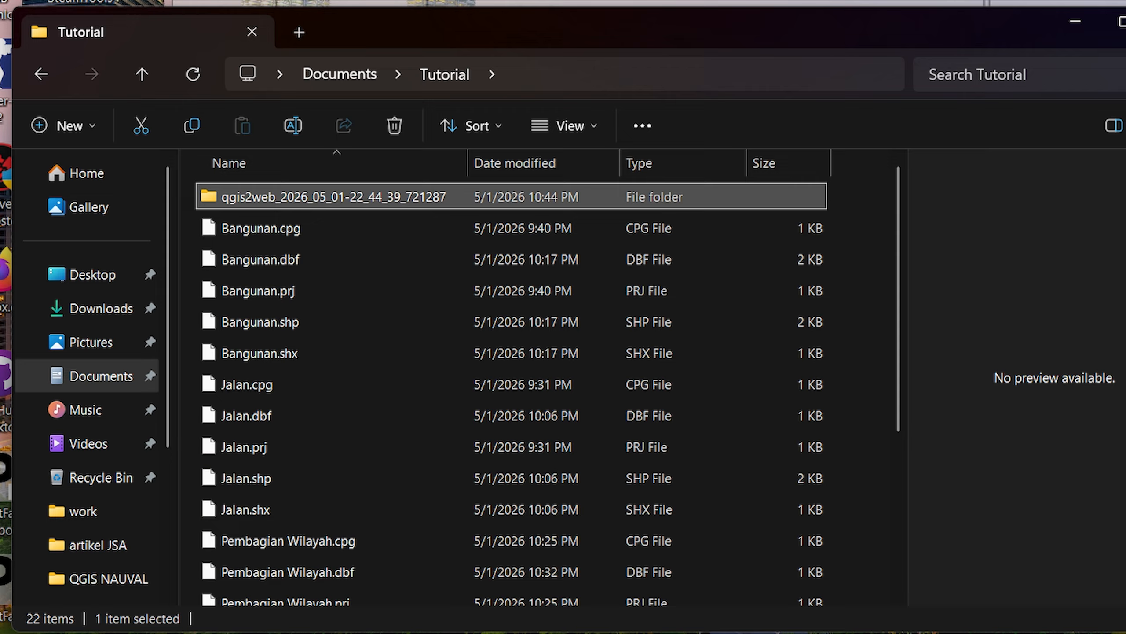
pyautogui.doubleClick(398, 197)
pyautogui.click(426, 493)
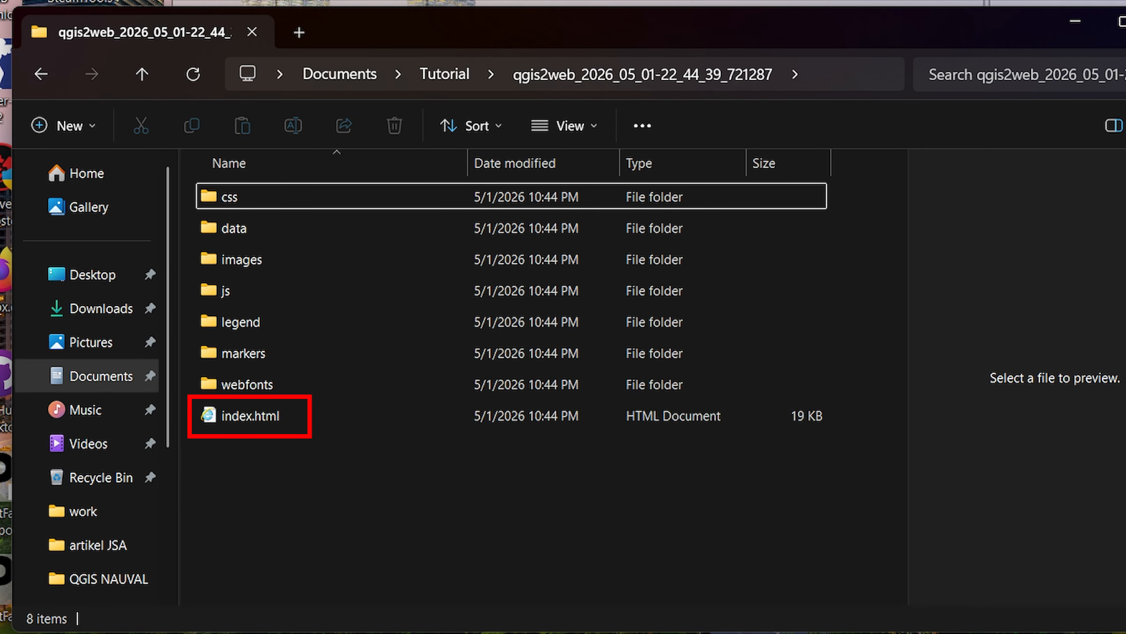
pyautogui.click(251, 416)
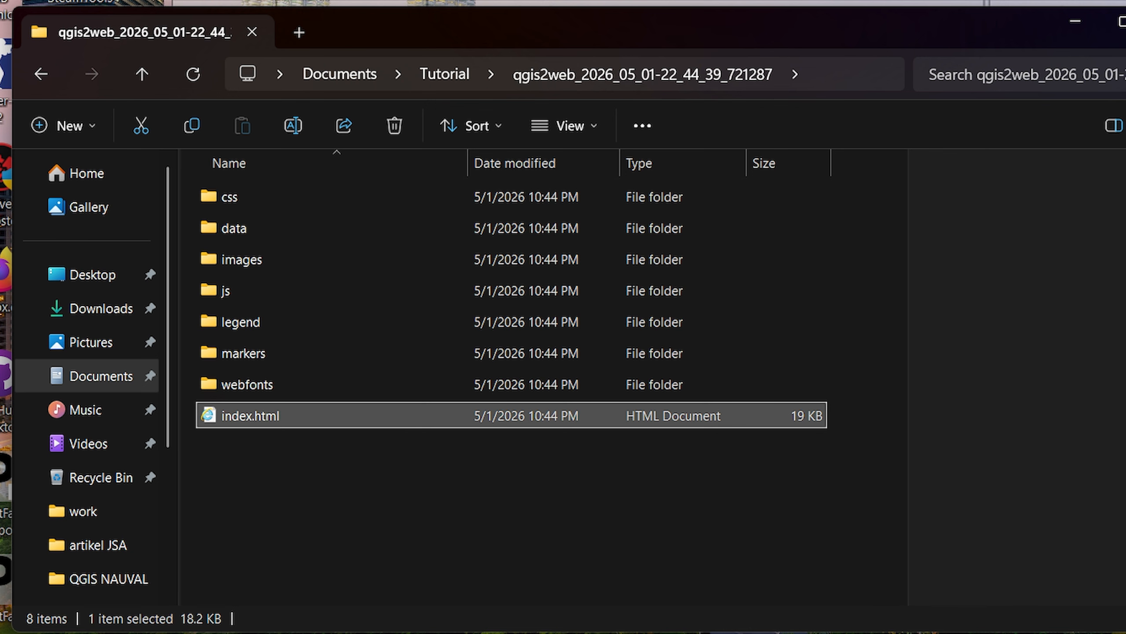
pyautogui.rightClick(328, 420)
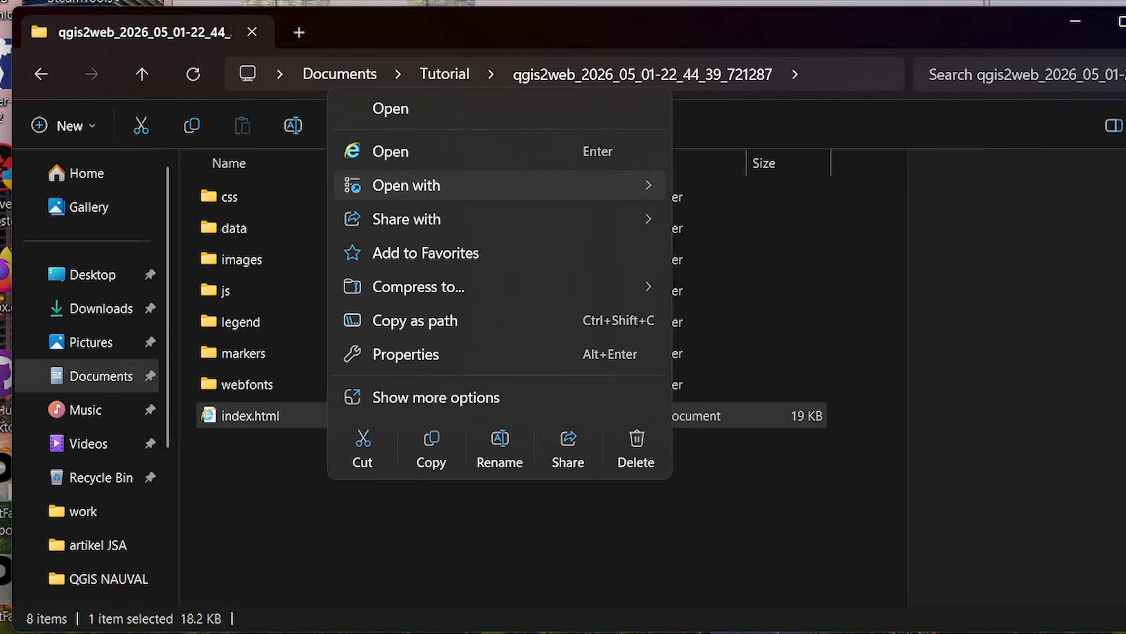
pyautogui.moveTo(444, 186)
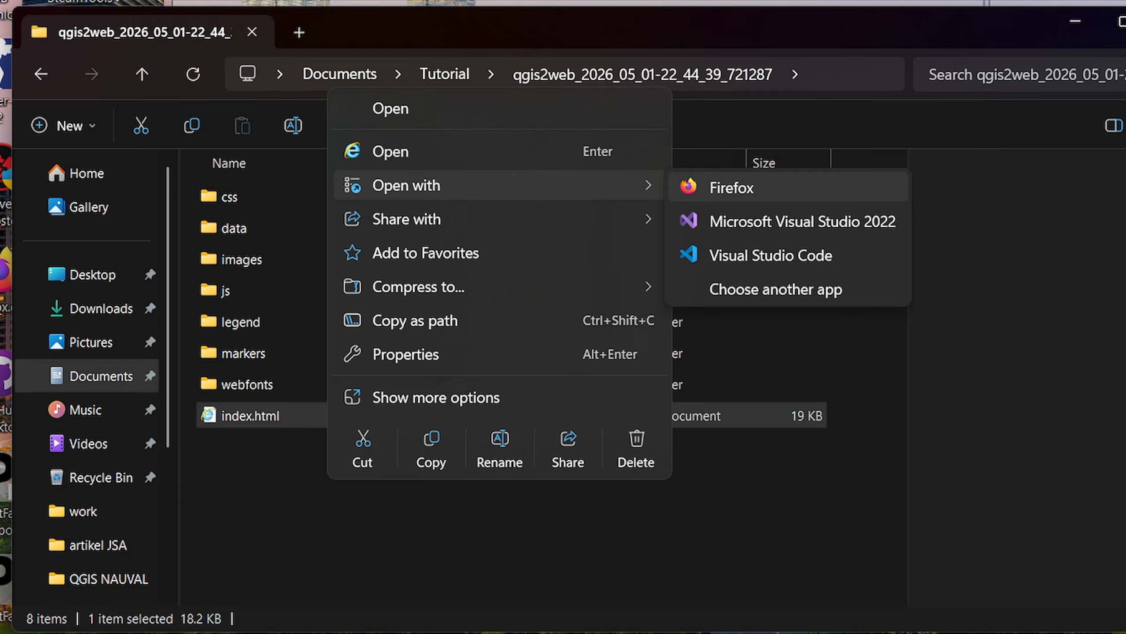
pyautogui.click(731, 187)
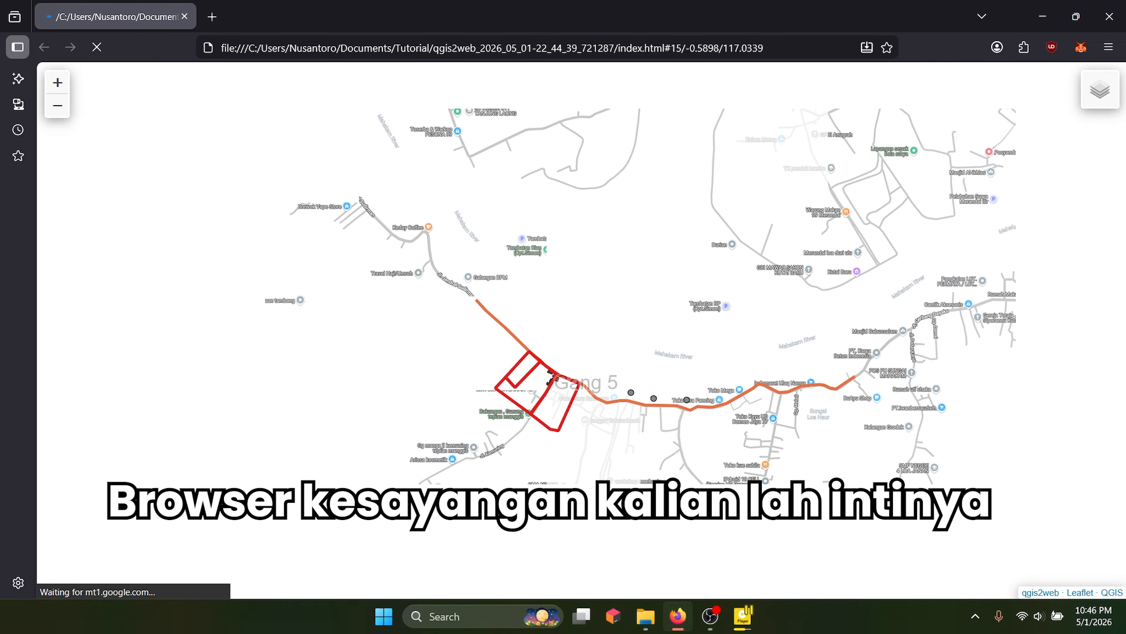
# - Inspect the village area outlines and the labelled buildings along Jl. Kemuning in the exported web map
pyautogui.moveTo(729, 463); pyautogui.dragTo(707, 364)
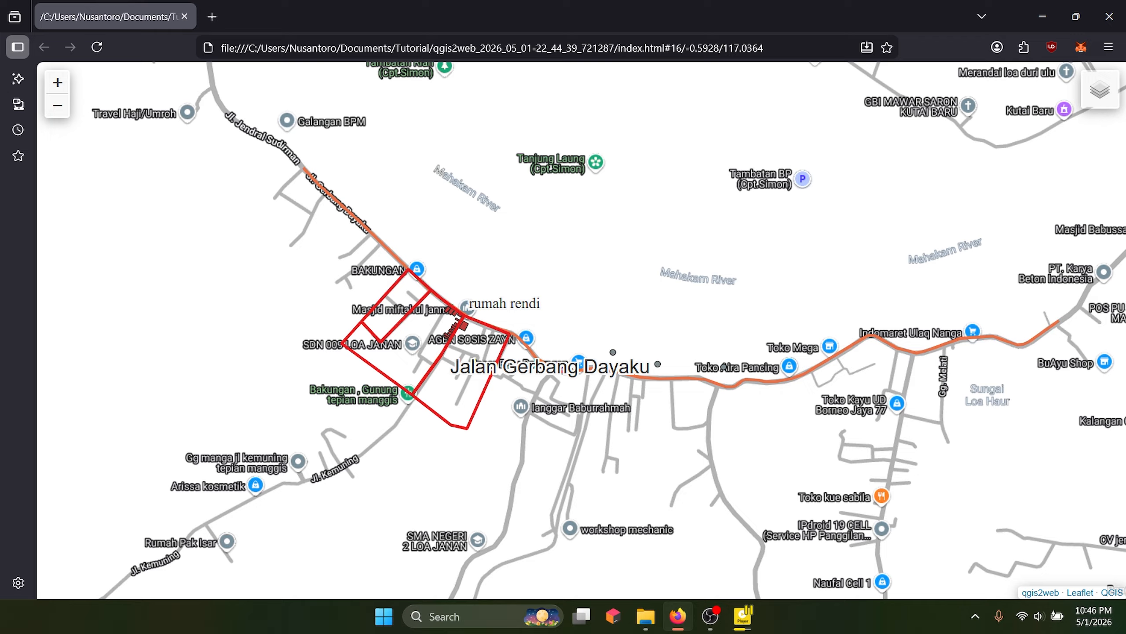
pyautogui.scroll(2, 408, 267)
pyautogui.moveTo(533, 420); pyautogui.dragTo(589, 335)
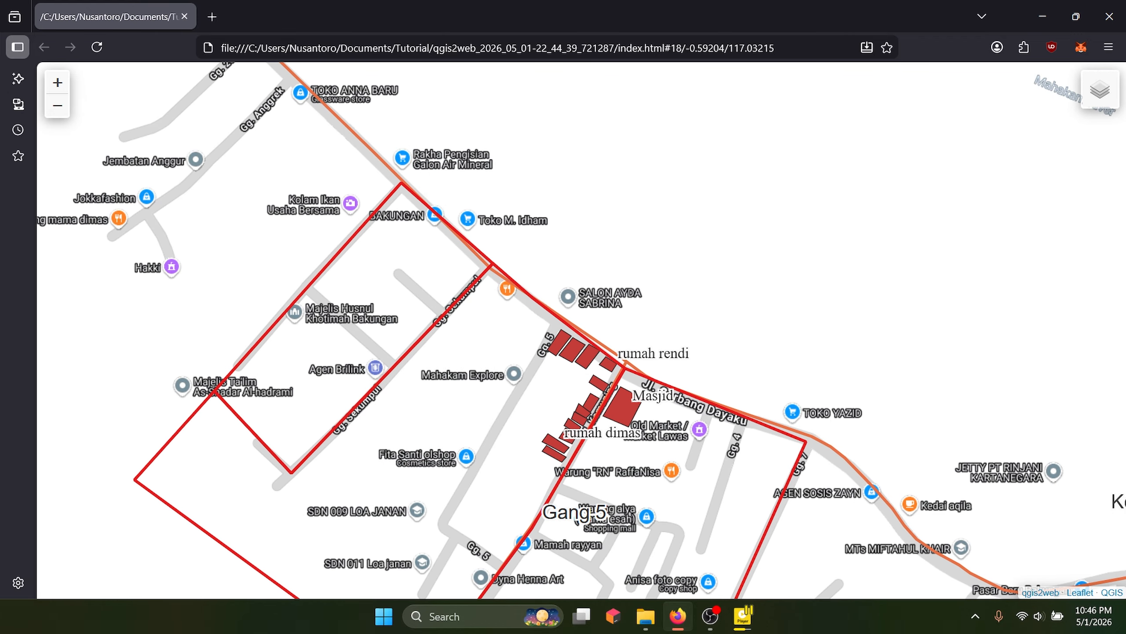
pyautogui.scroll(1, 589, 336)
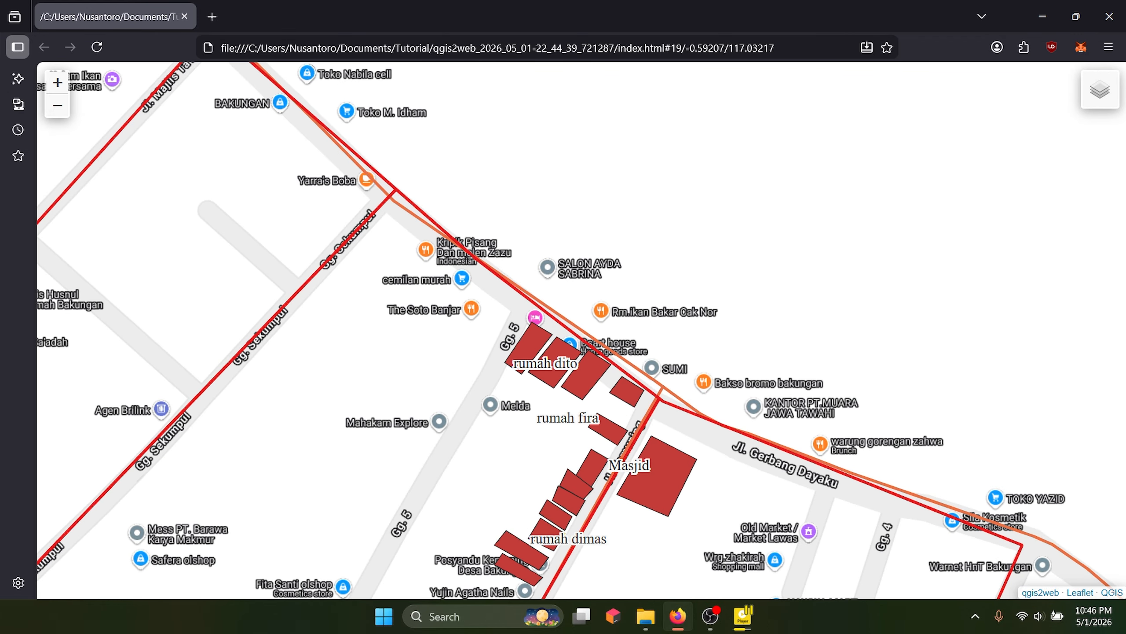
pyautogui.scroll(1, 653, 383)
pyautogui.moveTo(653, 384); pyautogui.dragTo(720, 293)
pyautogui.scroll(1, 519, 474)
pyautogui.scroll(-1, 682, 443)
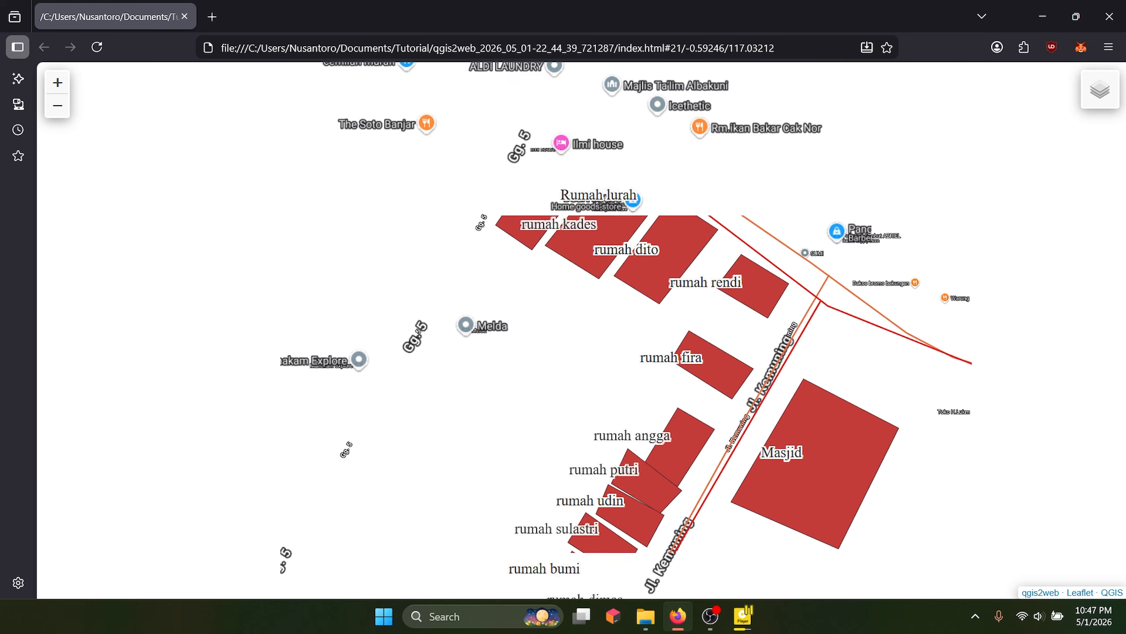
# - Follow the Jalan Gerbang Dayaku line eastward on the web map from the Masjid to the conveyor points
pyautogui.moveTo(682, 444); pyautogui.dragTo(364, 401)
pyautogui.moveTo(710, 355); pyautogui.dragTo(418, 278)
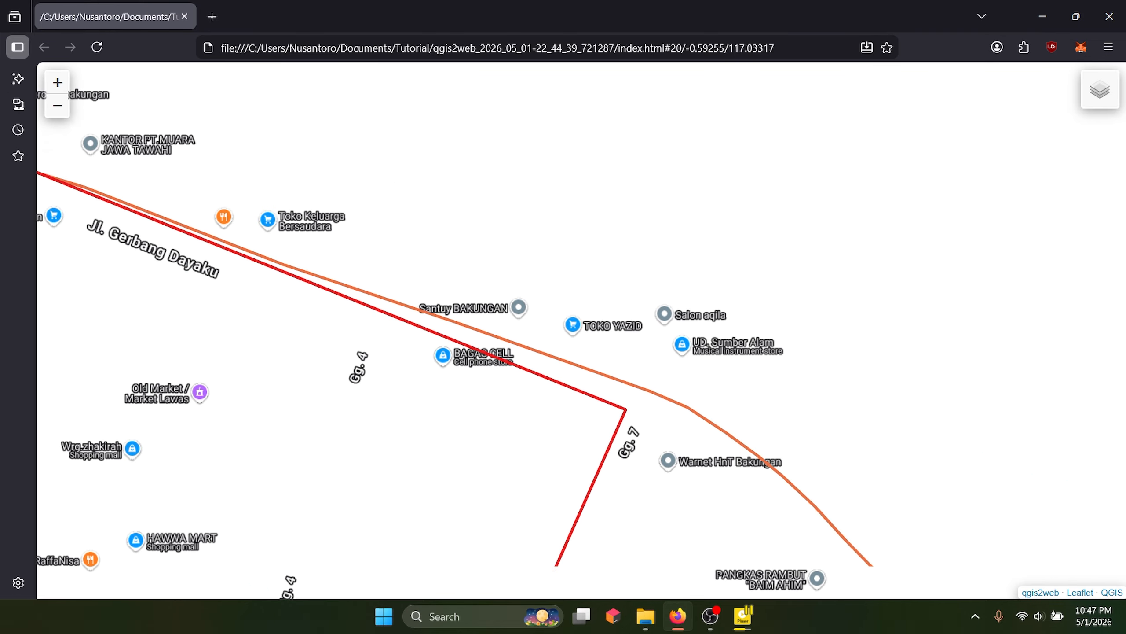
pyautogui.moveTo(656, 426); pyautogui.dragTo(428, 239)
pyautogui.scroll(-1, 394, 285)
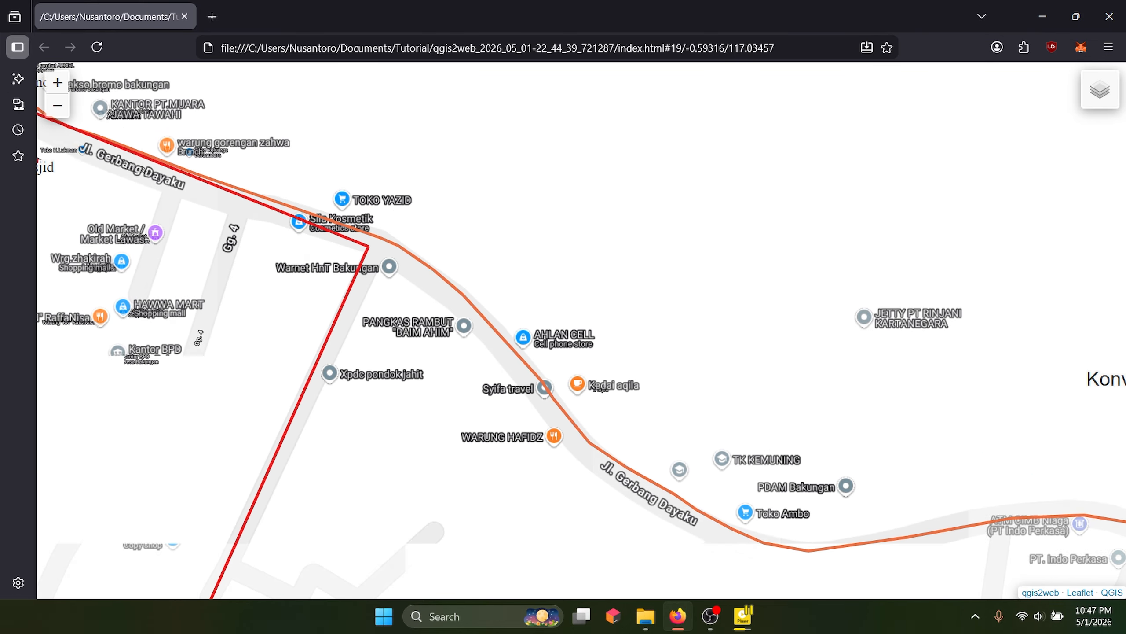
pyautogui.moveTo(643, 337); pyautogui.dragTo(332, 245)
pyautogui.moveTo(710, 328); pyautogui.dragTo(338, 311)
pyautogui.moveTo(820, 355); pyautogui.dragTo(300, 304)
pyautogui.scroll(-2, 704, 402)
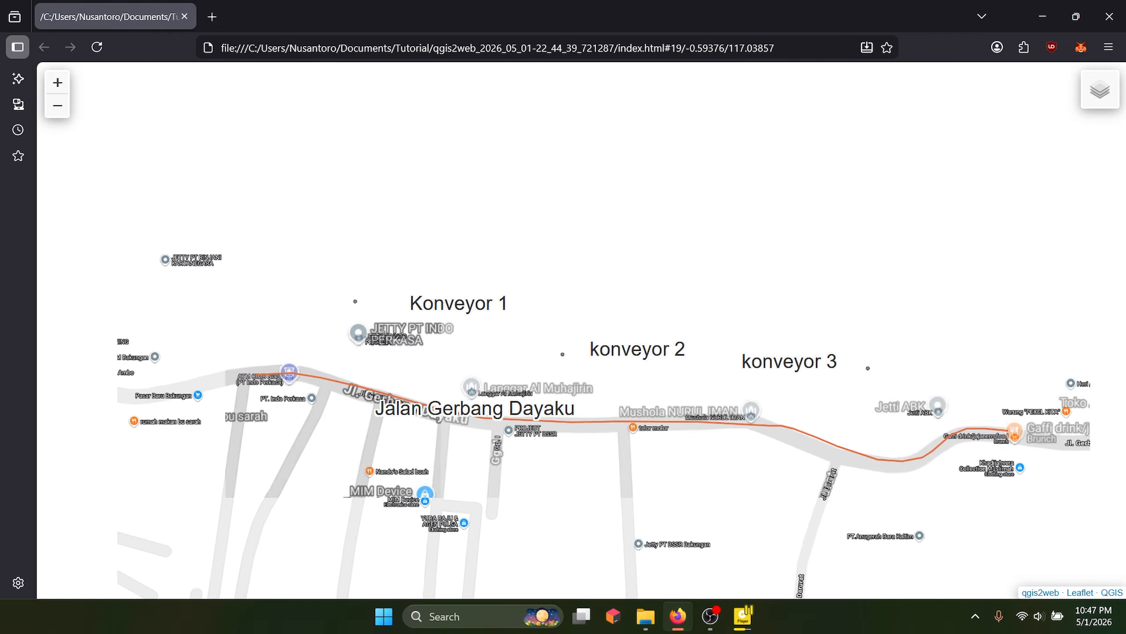
# - Examine Konveyor 1, konveyor 2 and the Jalan Gerbang Dayaku line over the satellite imagery
pyautogui.moveTo(443, 284); pyautogui.dragTo(706, 353)
pyautogui.moveTo(470, 249); pyautogui.dragTo(594, 393)
pyautogui.moveTo(497, 275); pyautogui.dragTo(605, 331)
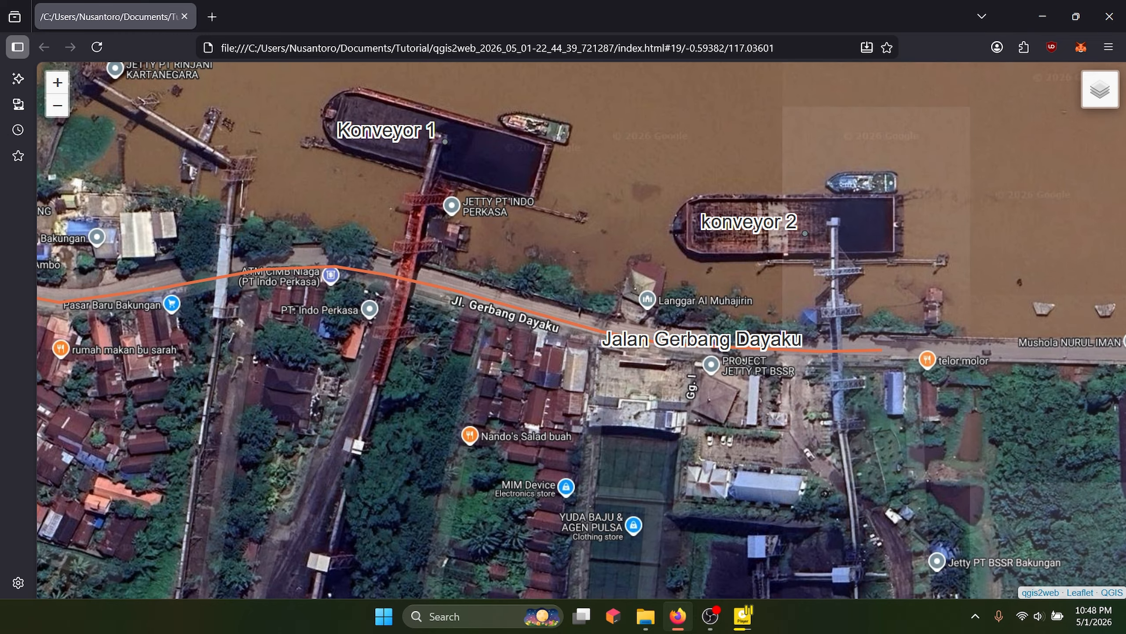
pyautogui.moveTo(665, 333); pyautogui.dragTo(514, 327)
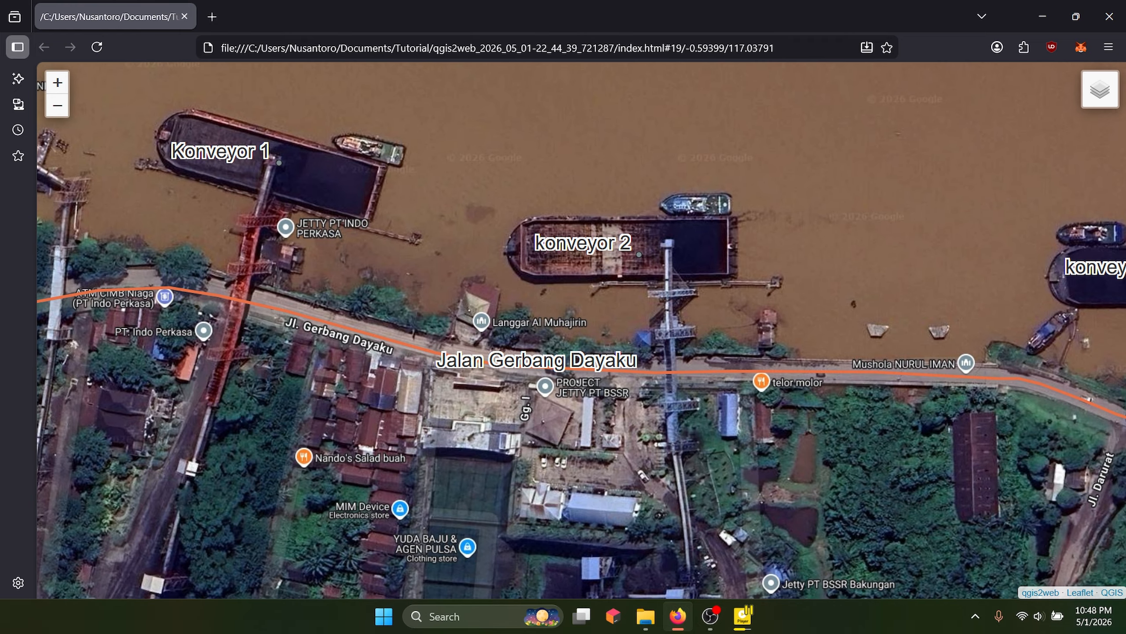
pyautogui.scroll(-2, 455, 395)
pyautogui.scroll(3, 453, 397)
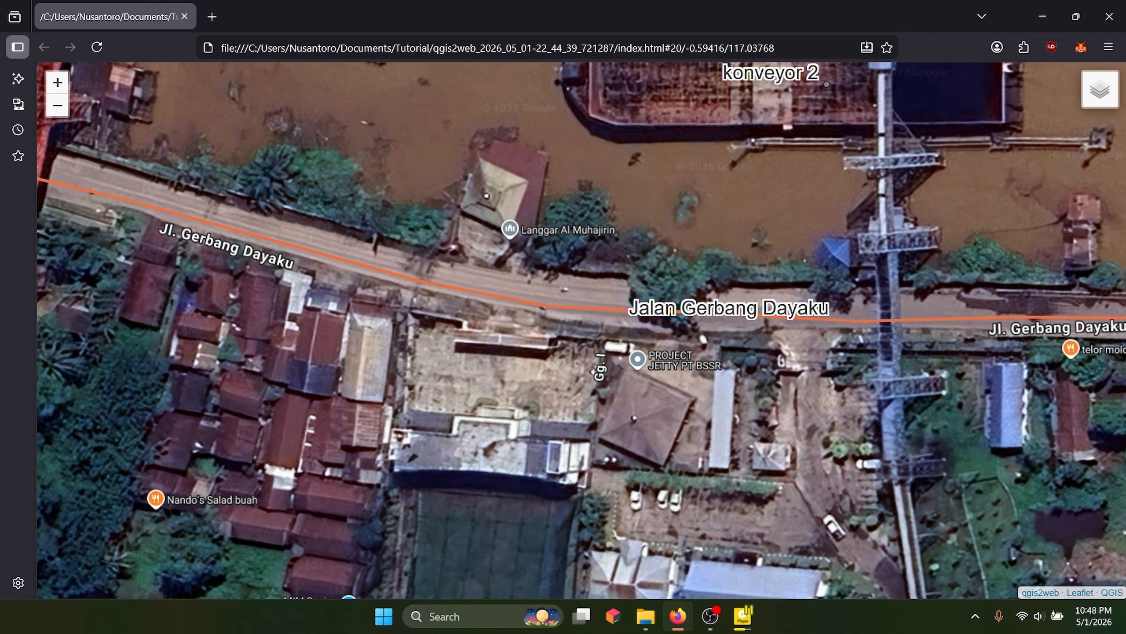
pyautogui.moveTo(563, 331); pyautogui.dragTo(452, 396)
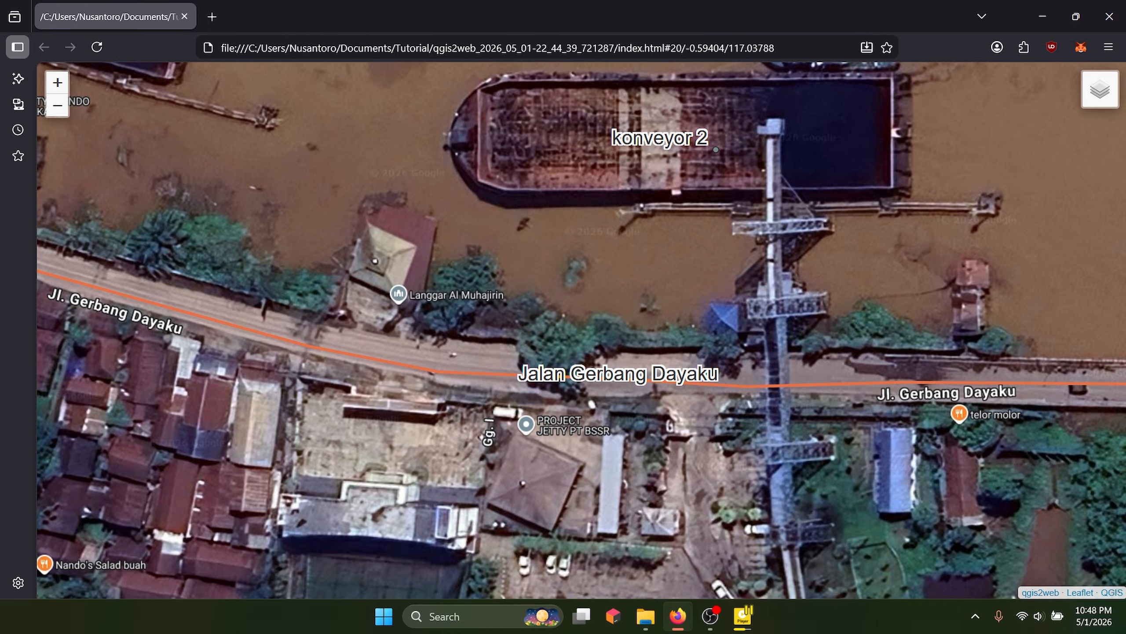
pyautogui.click(645, 617)
pyautogui.click(645, 617)
# - Examine the riverside west of konveyor 2, past Konveyor 1 towards the Rinjani Kartanegara jetty
pyautogui.moveTo(444, 248); pyautogui.dragTo(708, 433)
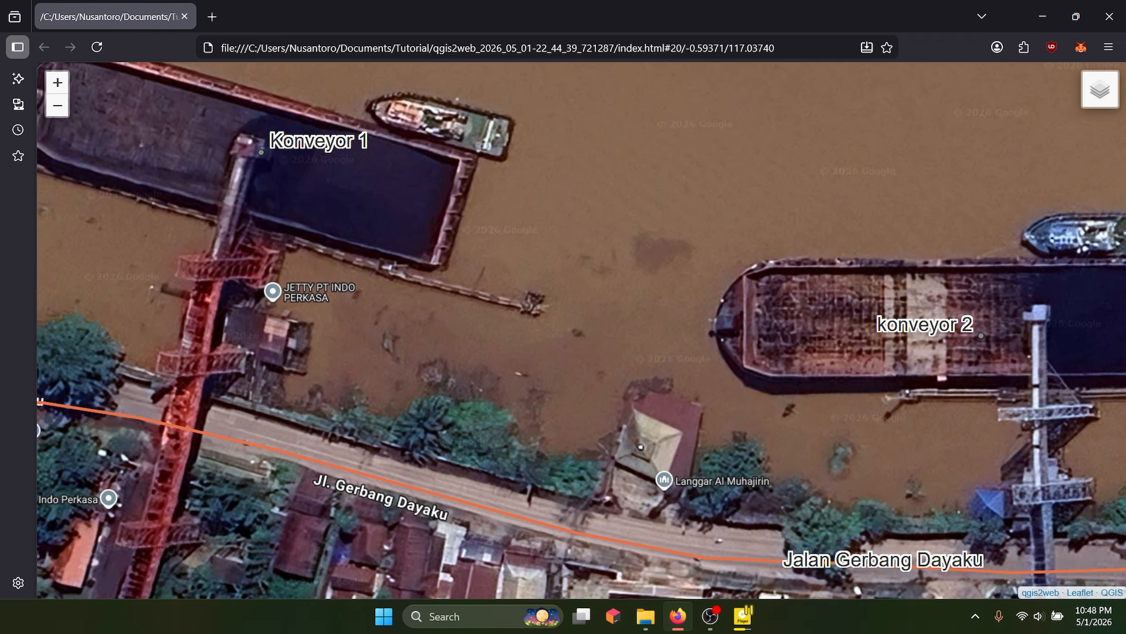
pyautogui.moveTo(532, 284); pyautogui.dragTo(627, 383)
pyautogui.moveTo(426, 284); pyautogui.dragTo(678, 323)
pyautogui.moveTo(488, 311); pyautogui.dragTo(655, 299)
pyautogui.scroll(-1, 650, 353)
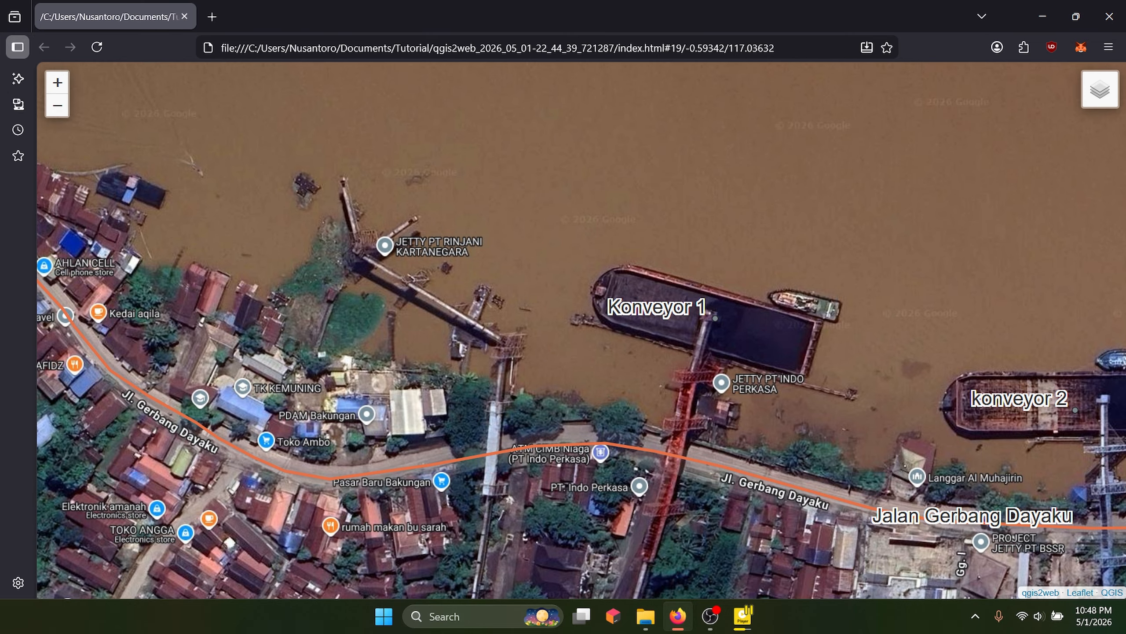
pyautogui.moveTo(444, 267); pyautogui.dragTo(839, 378)
pyautogui.moveTo(532, 311); pyautogui.dragTo(539, 276)
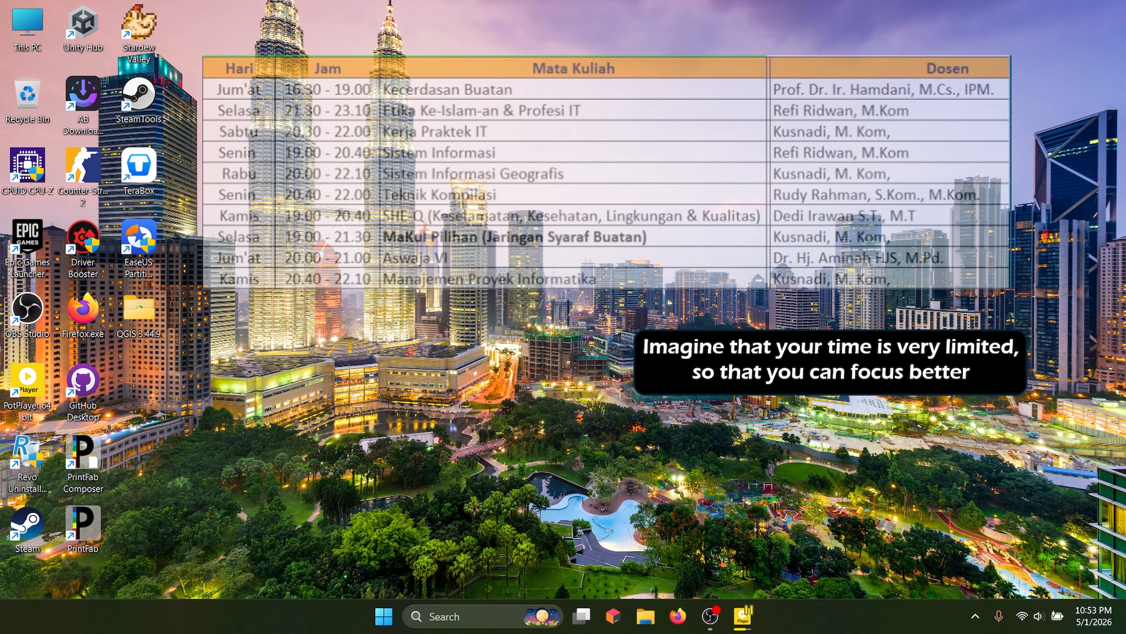
pyautogui.click(711, 616)
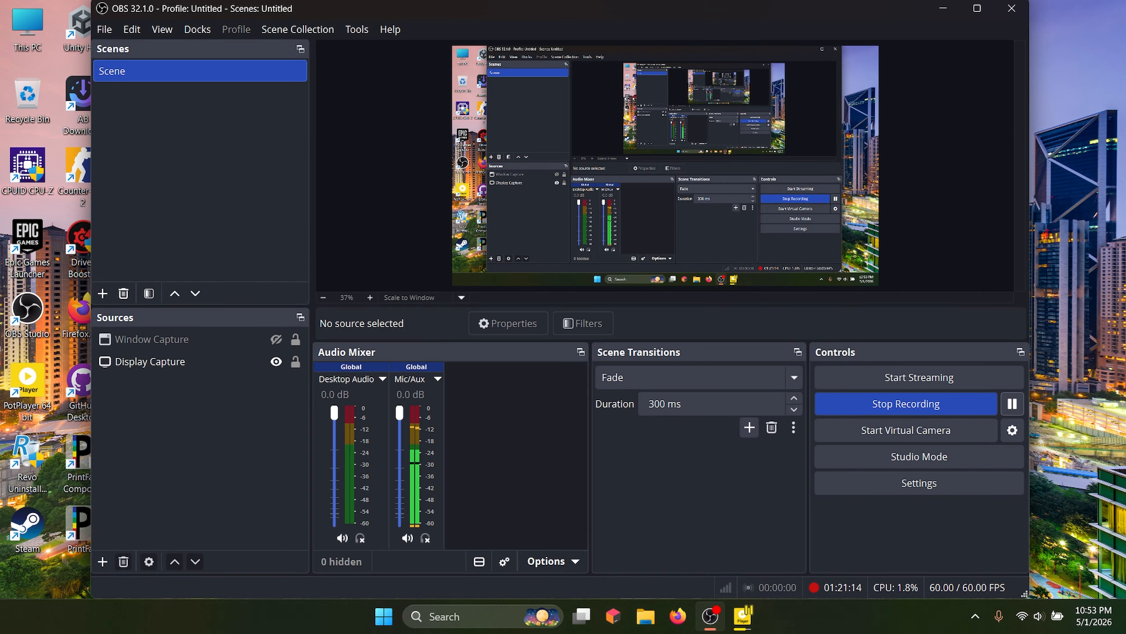